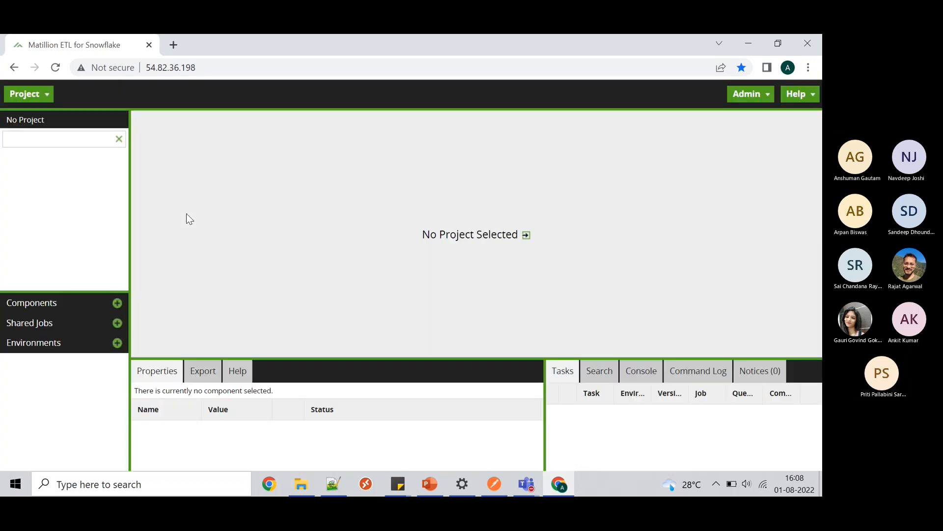
- Join the default version of the Test_KT project, then bring Postman to the front
click(48, 98)
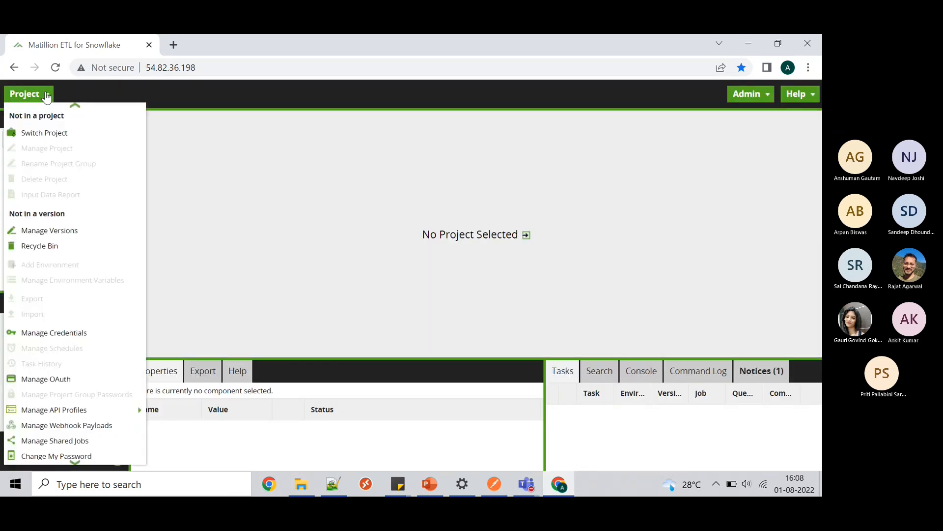
click(41, 135)
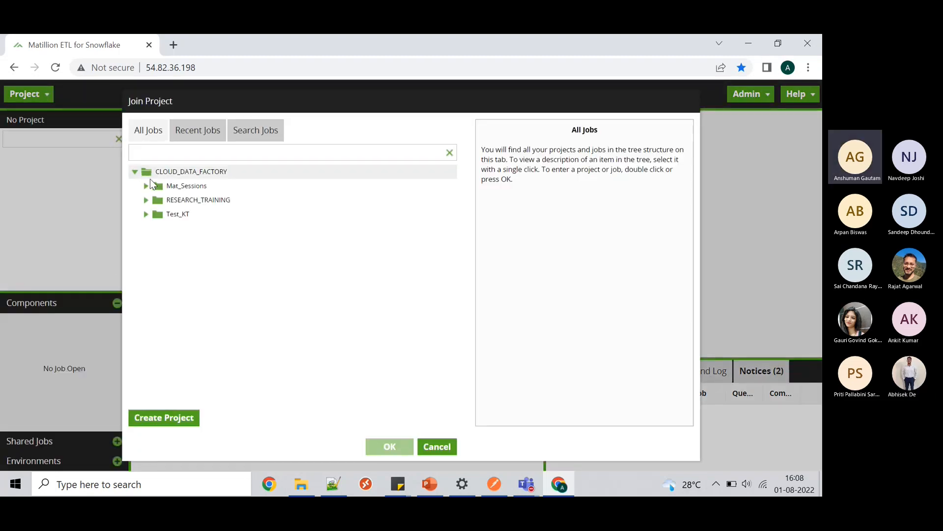
click(145, 215)
click(198, 230)
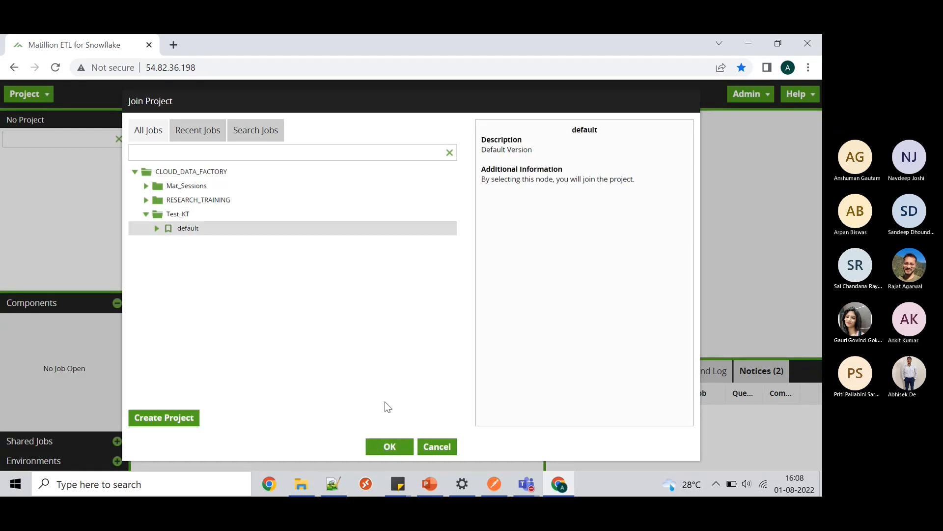
click(387, 443)
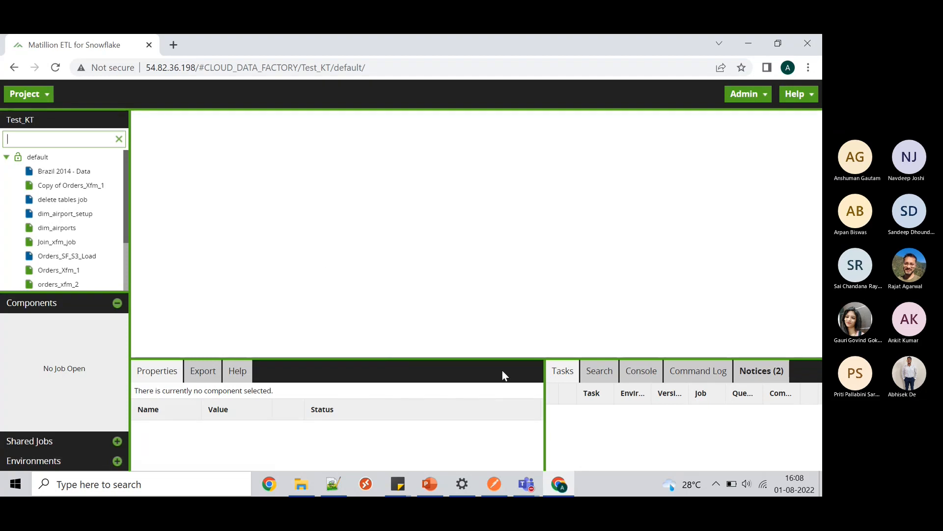
click(495, 484)
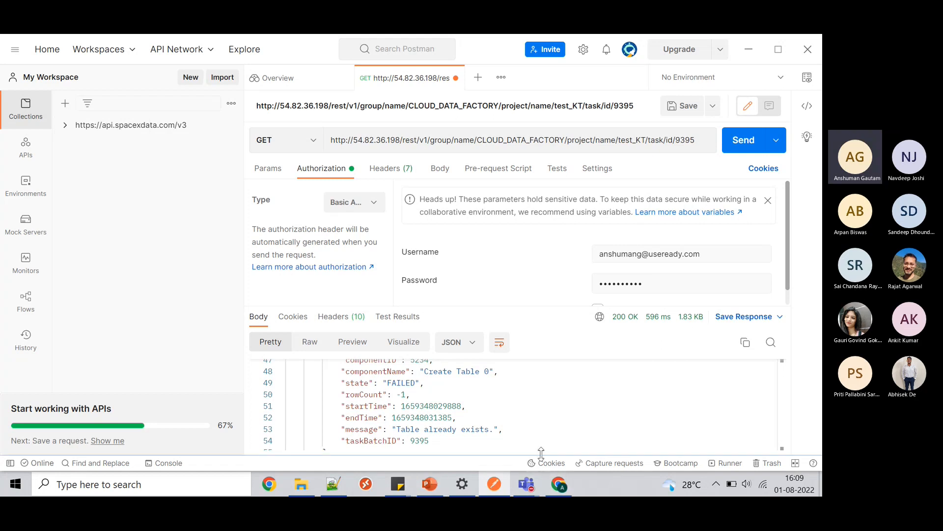
- Return to the Matillion window and open Manage Schedules for the Test_KT project
mouse_move(560, 490)
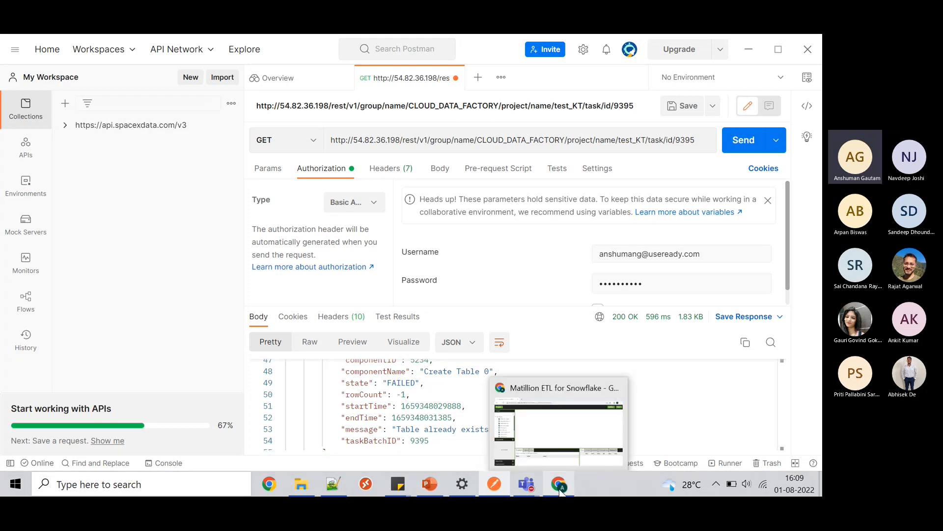
click(560, 490)
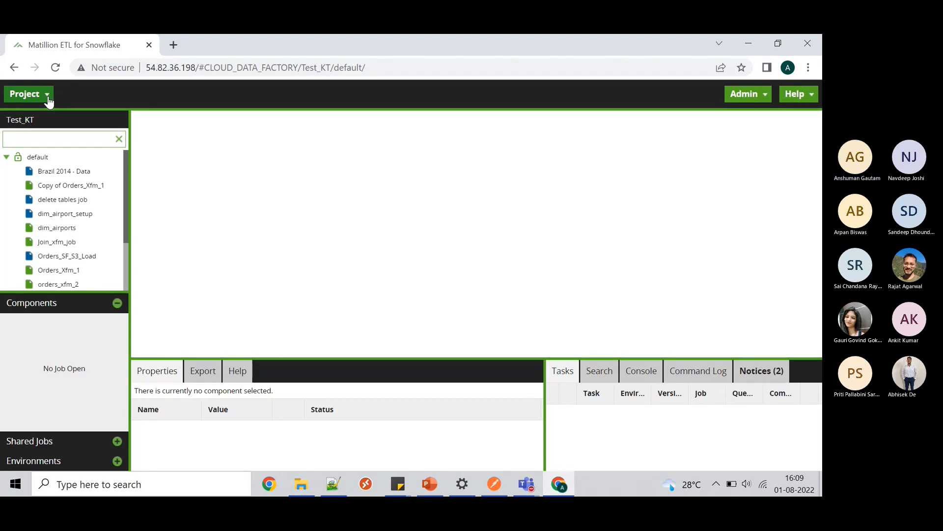
click(48, 99)
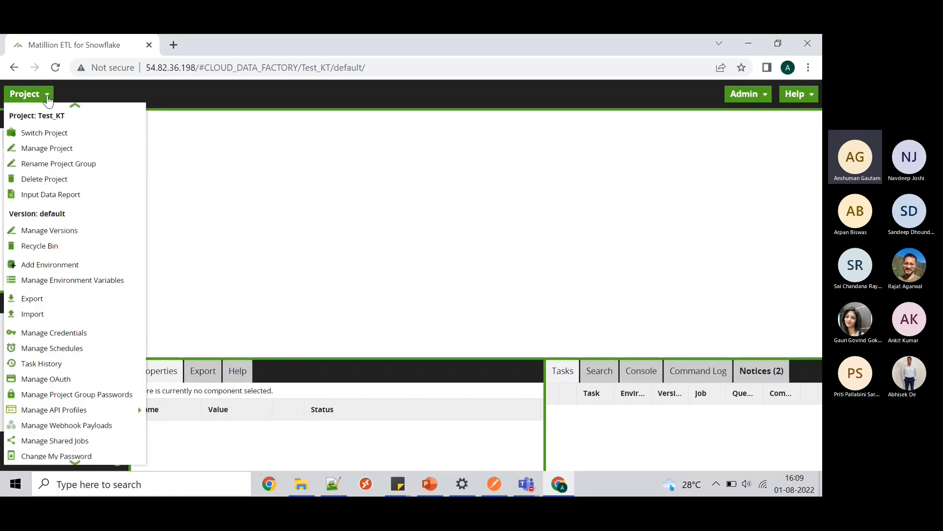
click(62, 350)
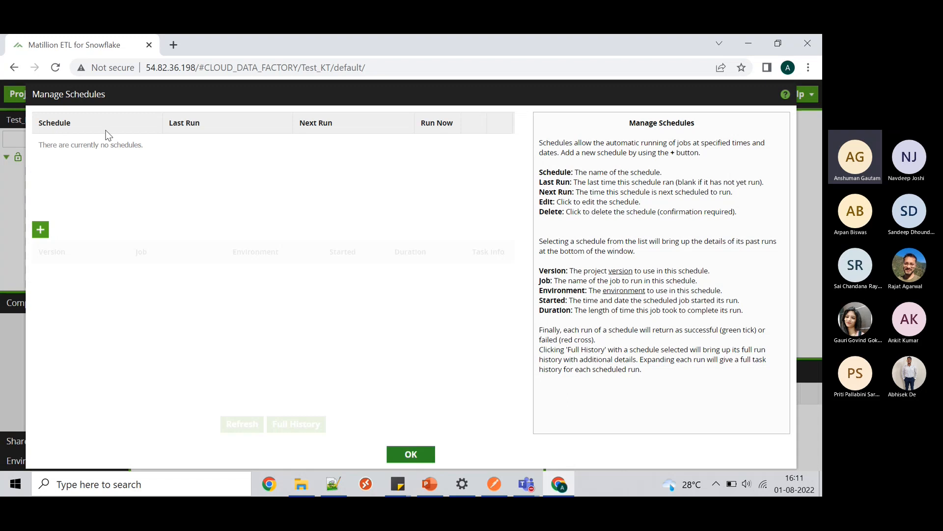
- Start a new schedule named Schedule1 using version default and job Test_Orc_1
click(43, 229)
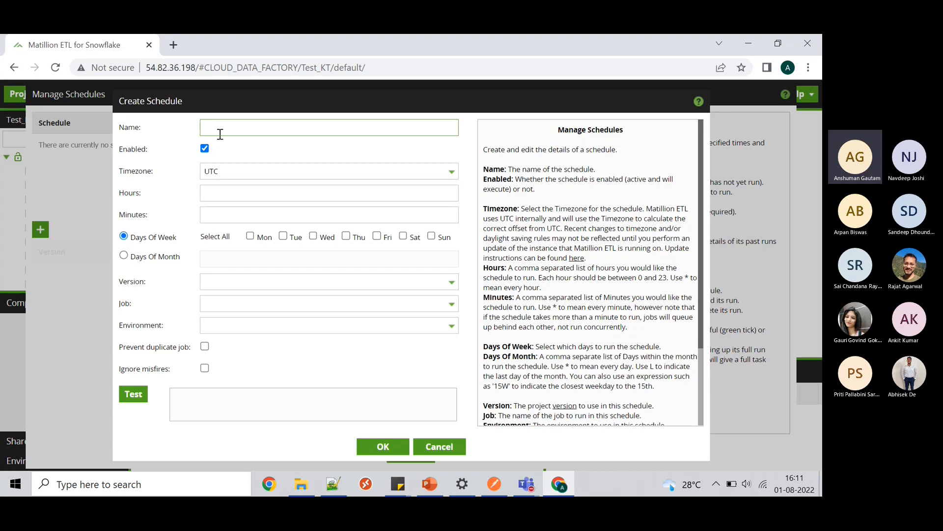
text(Schedule1)
click(254, 280)
click(247, 301)
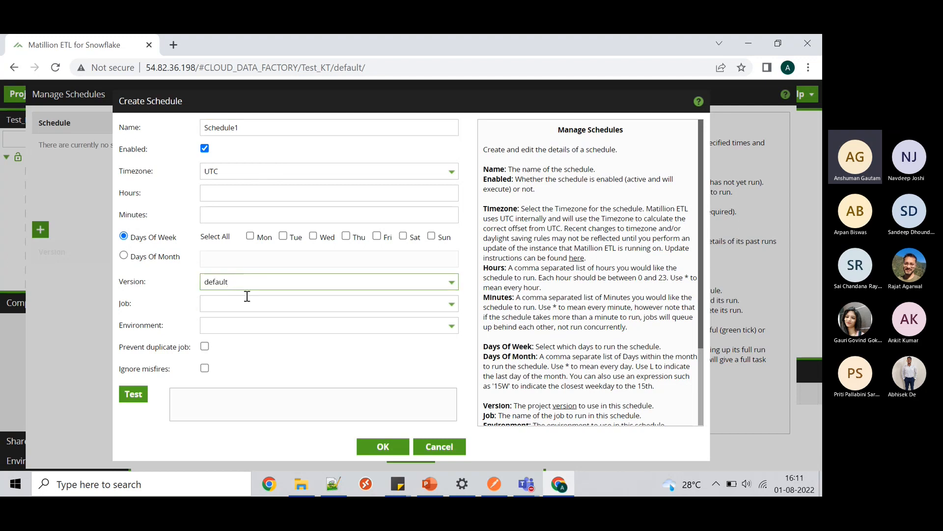
click(251, 303)
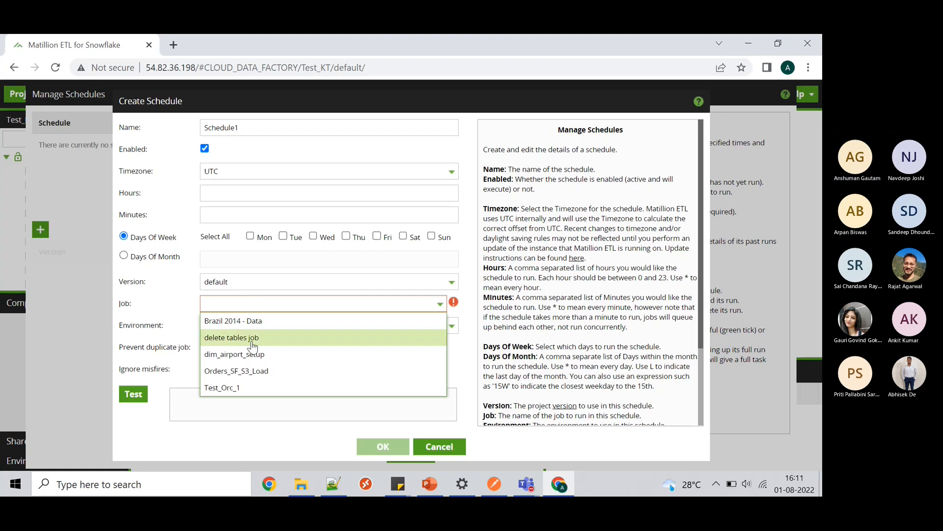
click(239, 388)
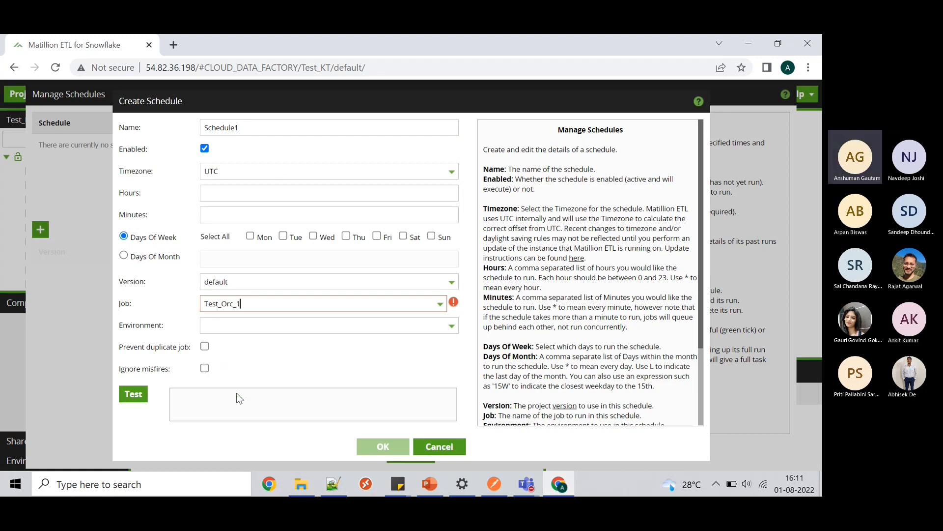
click(339, 306)
click(441, 305)
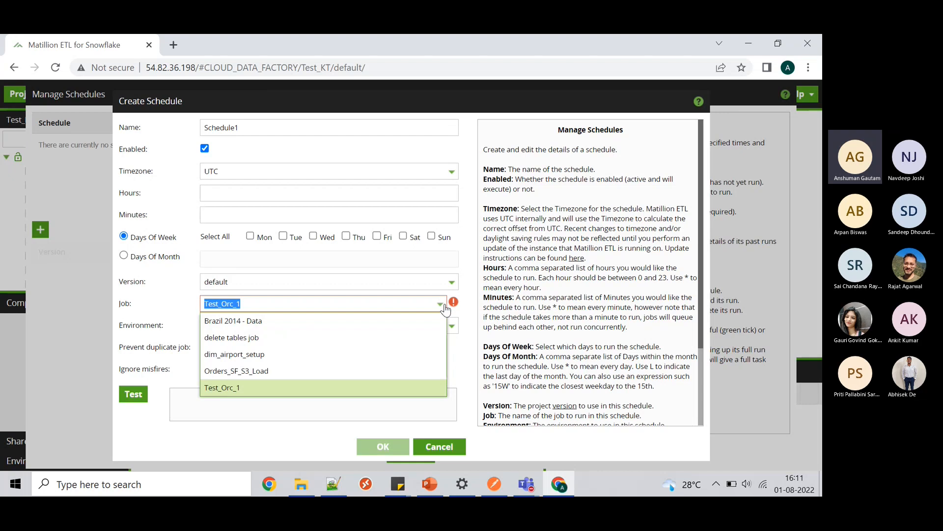
click(297, 388)
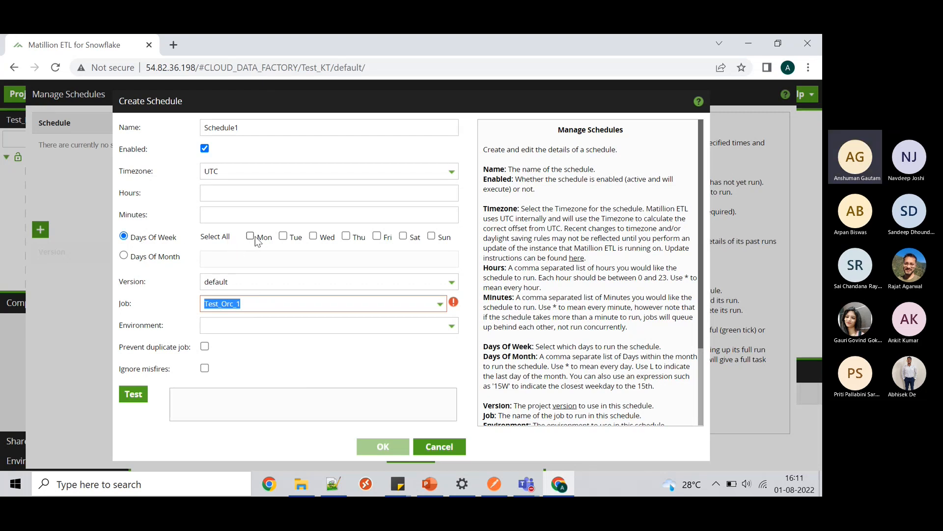
click(150, 256)
- Toggle between days-of-month and weekday scheduling, touch the run hours and minutes, and set environment Test_KT
click(150, 256)
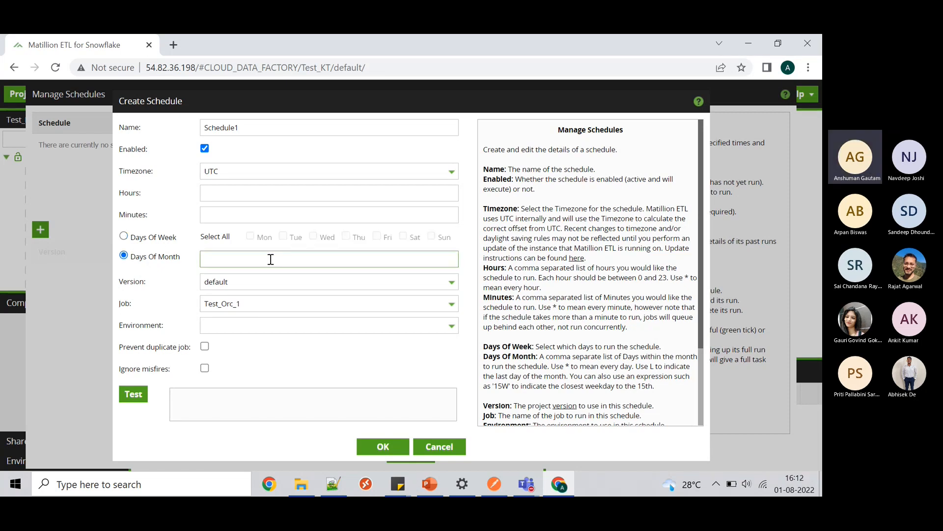
click(125, 238)
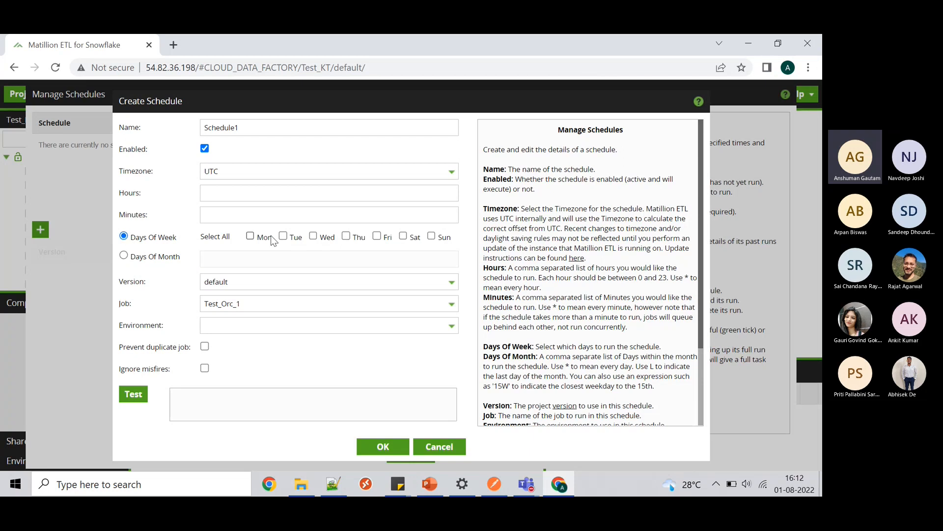
click(301, 193)
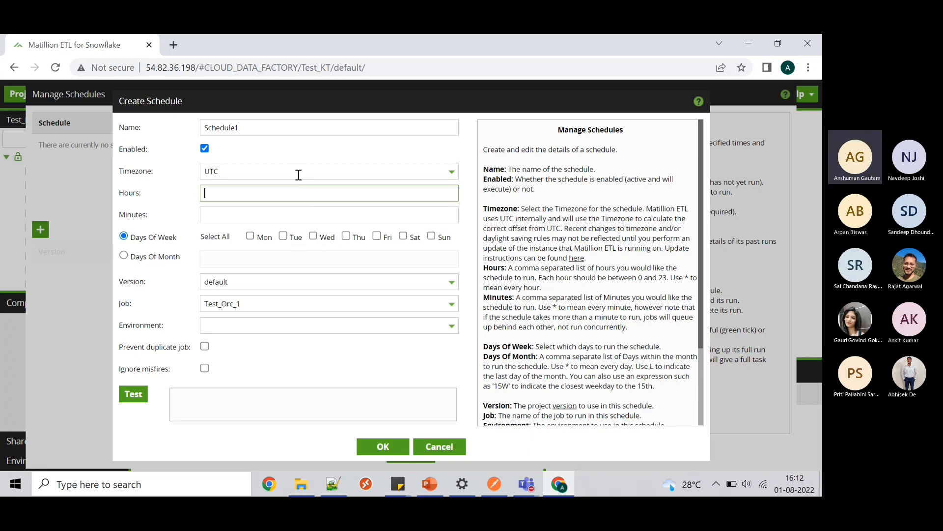
click(273, 214)
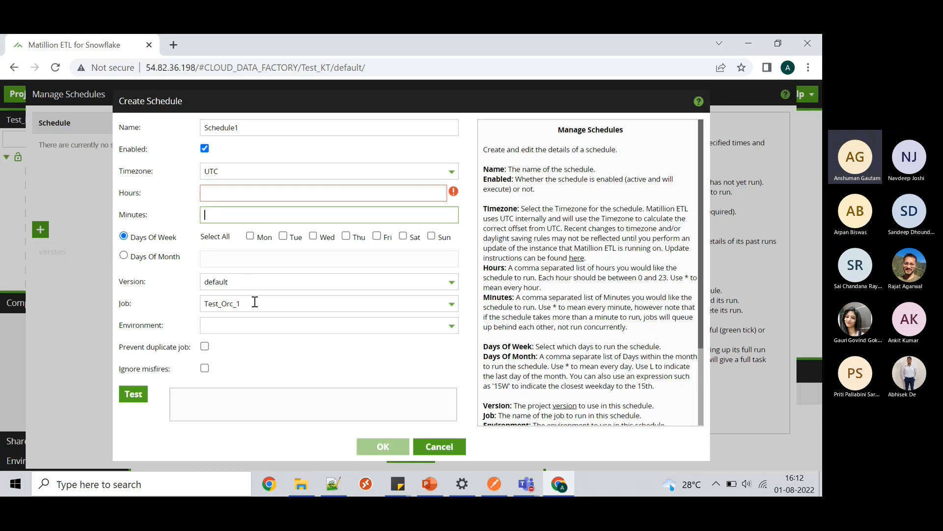
click(263, 330)
click(253, 340)
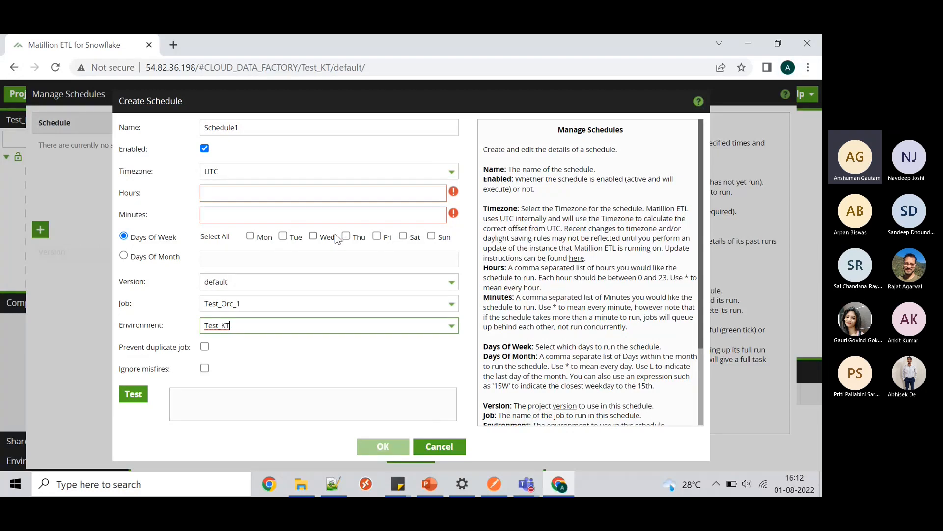
- Cancel the Schedule1 draft, close Manage Schedules, and open the Test_Orc_1 job
click(444, 448)
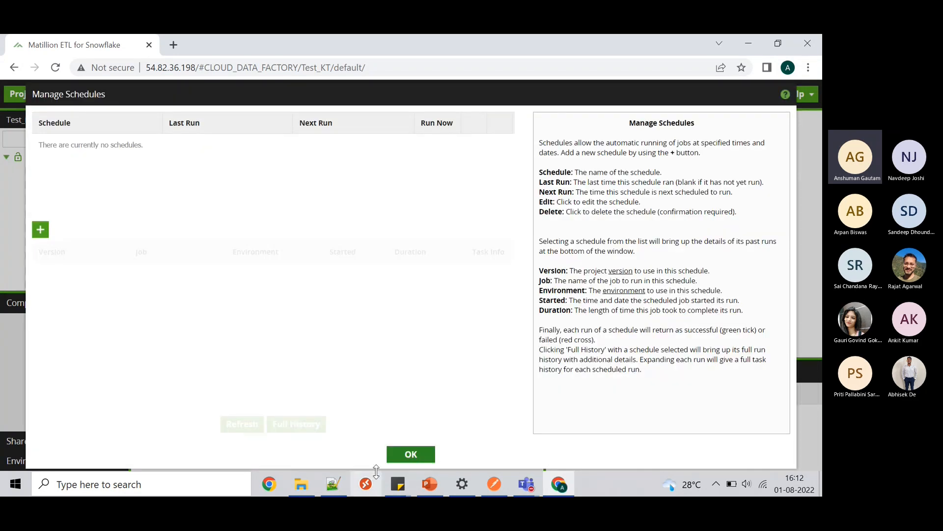
click(409, 454)
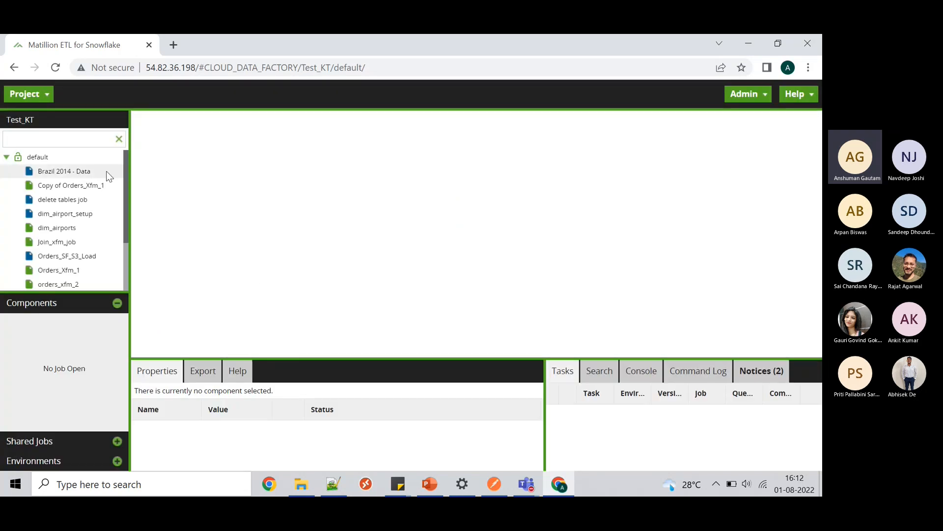
scroll(80, 256, down, 2)
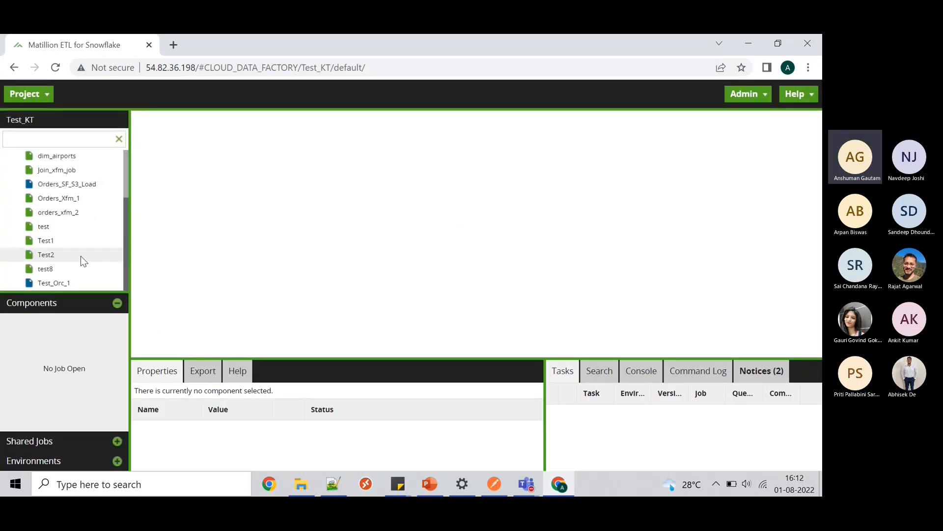
double_click(63, 284)
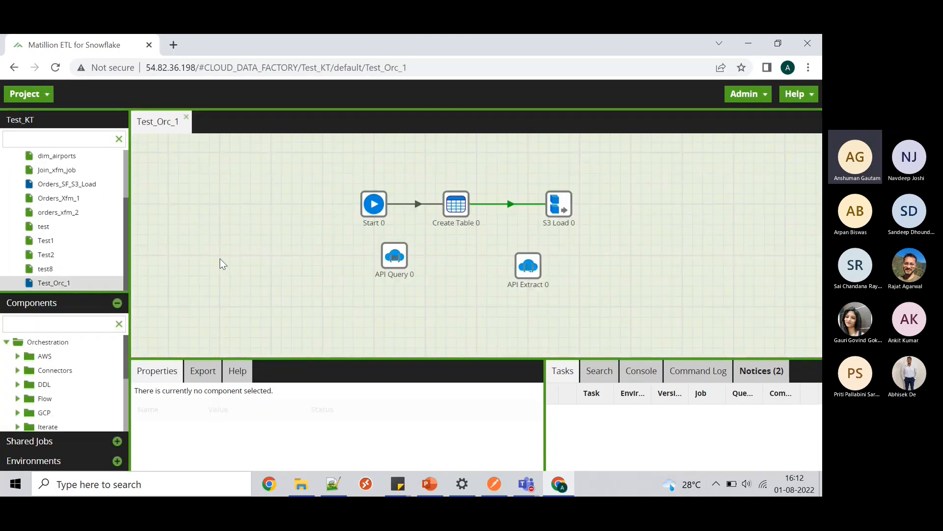
- Delete the API Extract 0 and API Query 0 components from the canvas
click(529, 267)
key(Delete)
click(395, 256)
key(Delete)
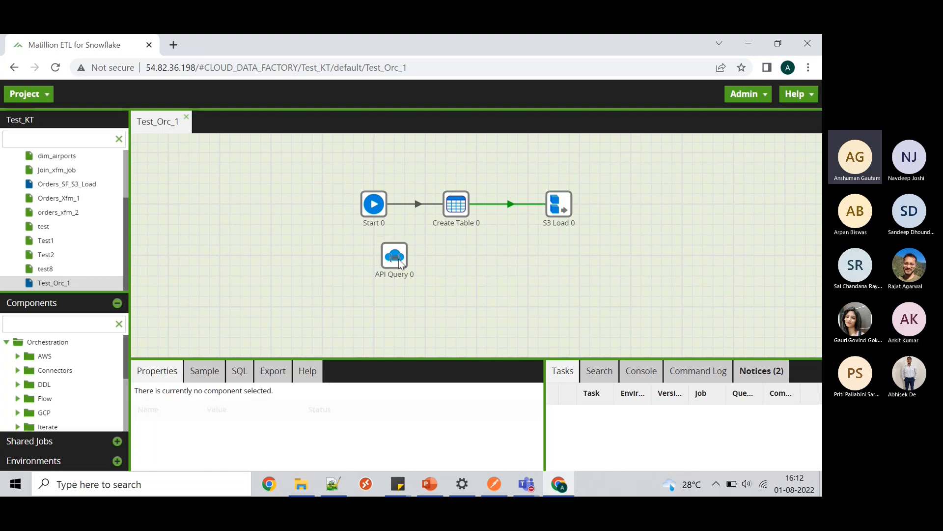
- Add Run Orchestration and Run Transformation components below Start and show Run Orchestration's properties
click(32, 328)
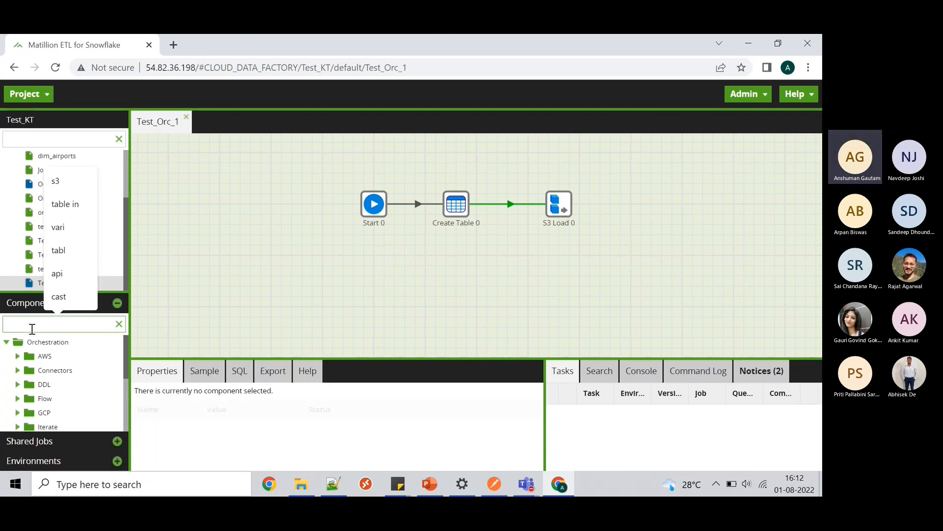
text(run)
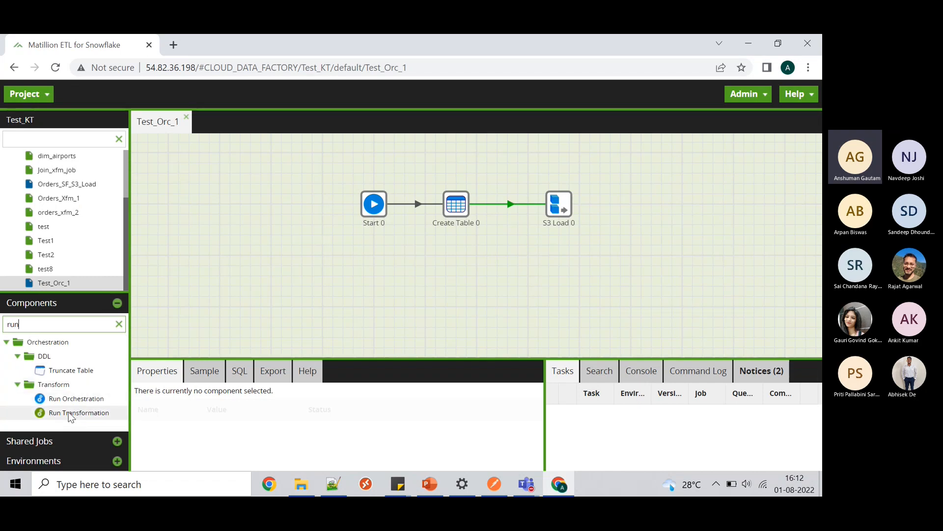
drag(74, 398, 292, 280)
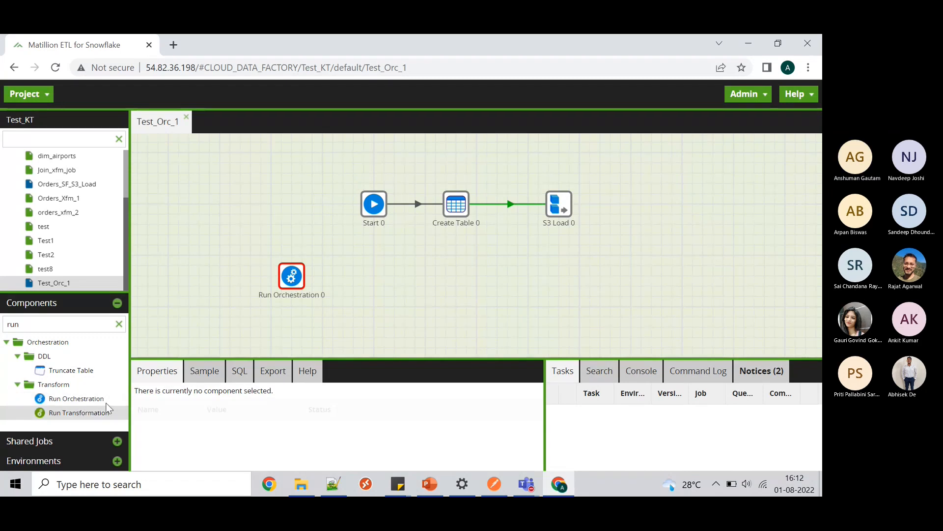
drag(107, 408, 365, 276)
click(294, 276)
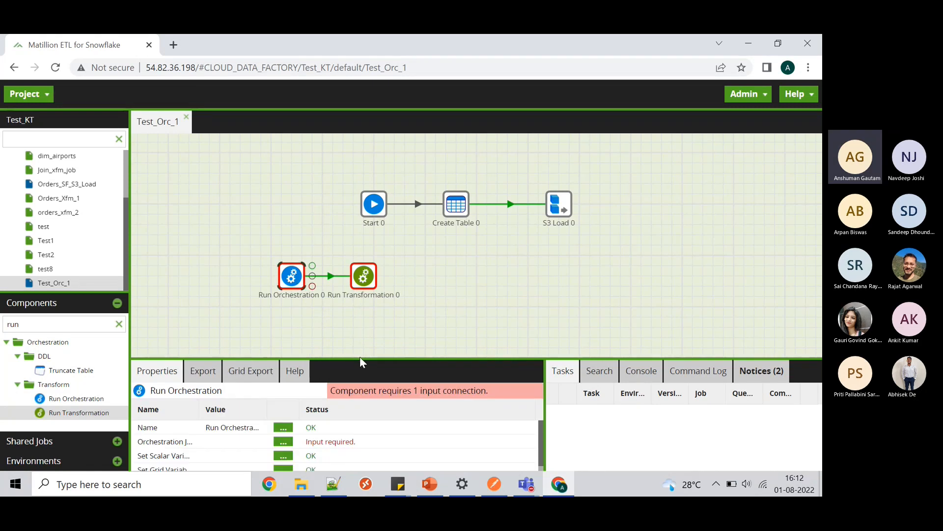
drag(360, 358, 354, 317)
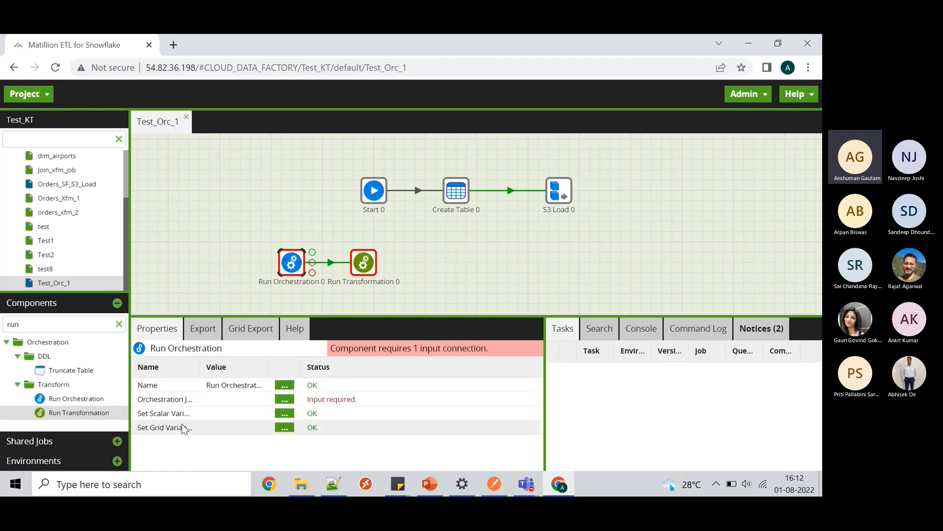
- Set Run Orchestration 0 to run Orders_SF_S3_Load, leaving its scalar variables unchanged
click(284, 401)
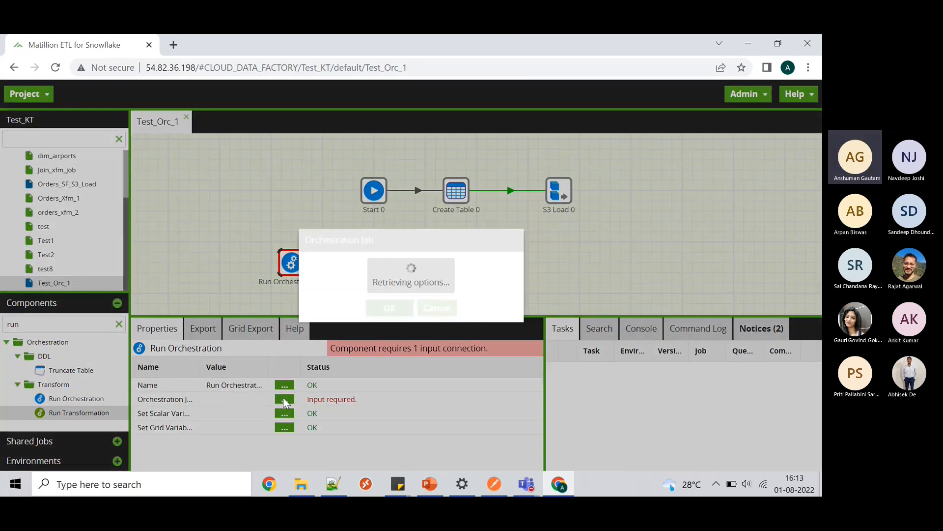
click(511, 269)
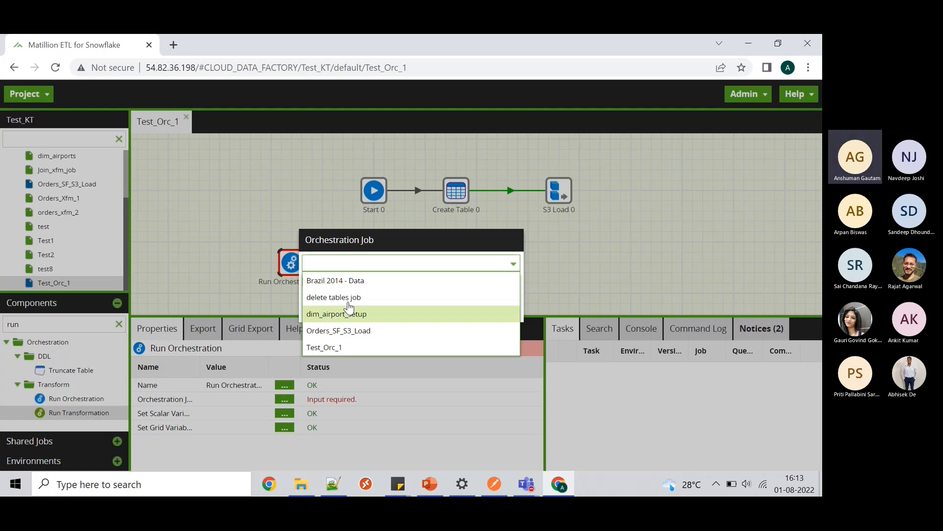
click(346, 330)
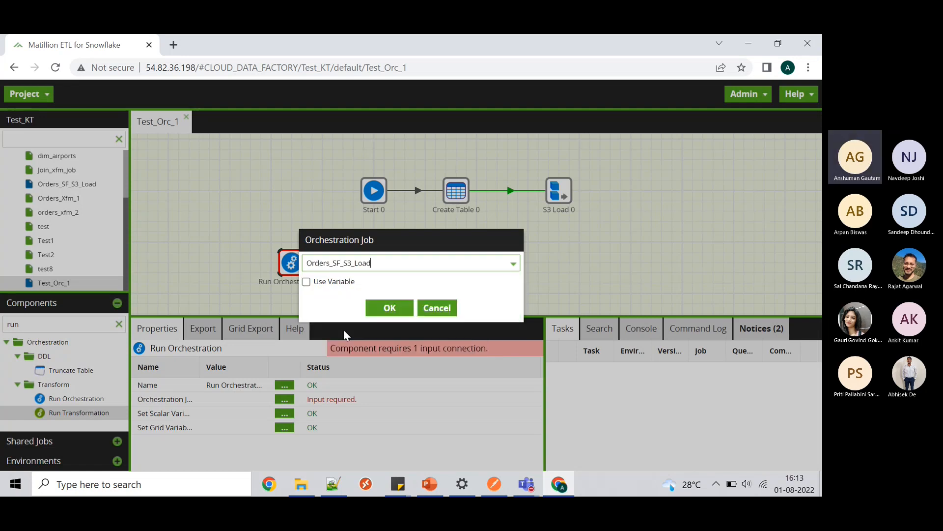
click(385, 309)
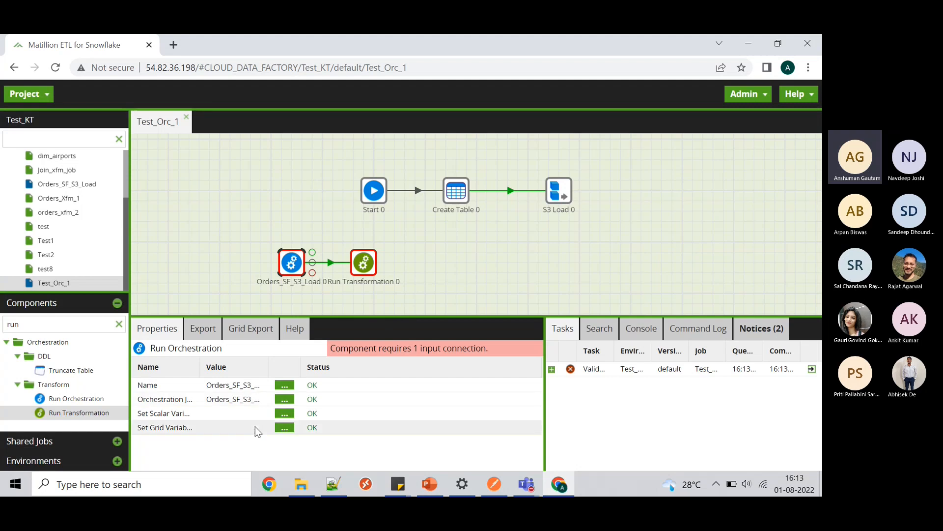
click(284, 415)
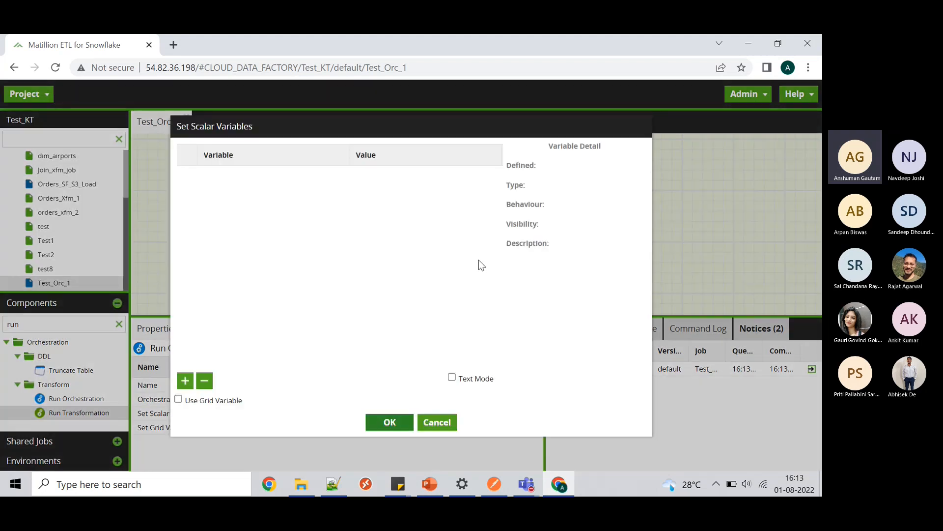
click(444, 425)
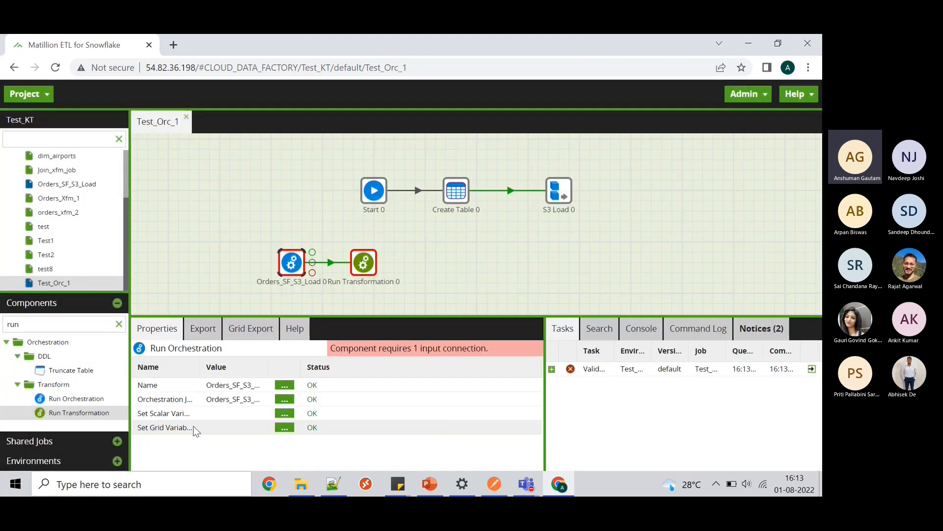
- Point Run Transformation 0 at Join_xfm_job and drop another Run Transformation onto the canvas
click(364, 263)
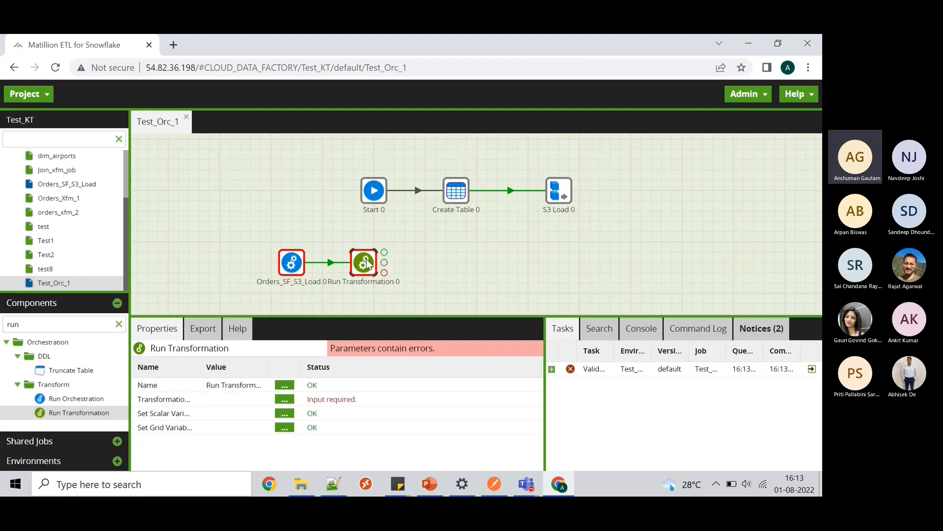
click(284, 401)
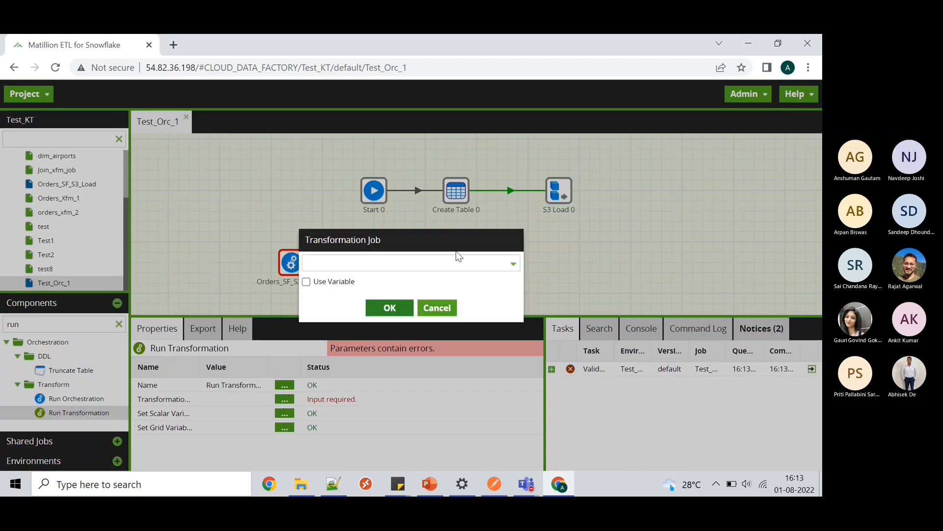
click(502, 263)
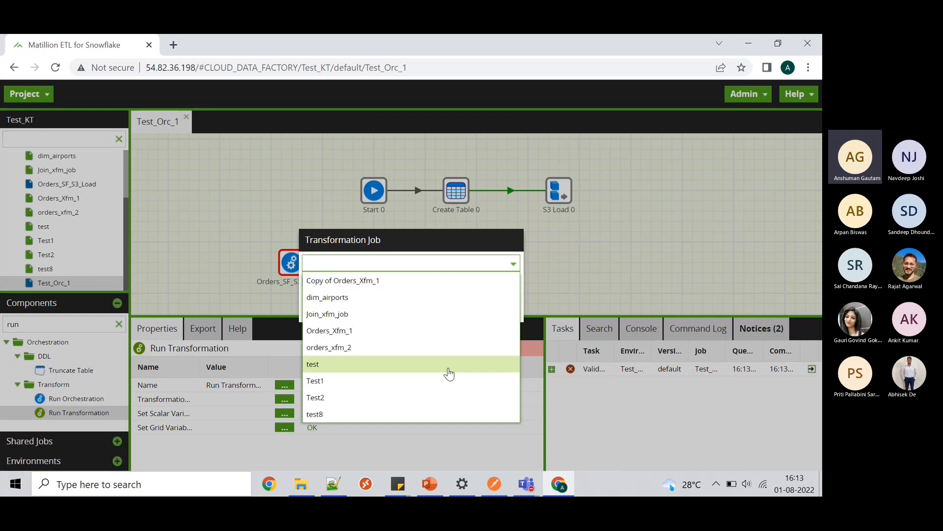
click(443, 314)
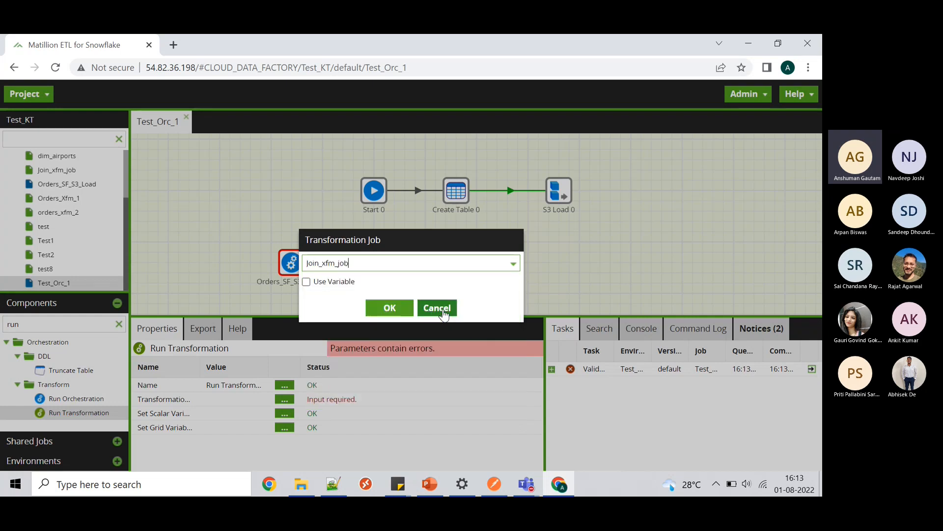
click(404, 310)
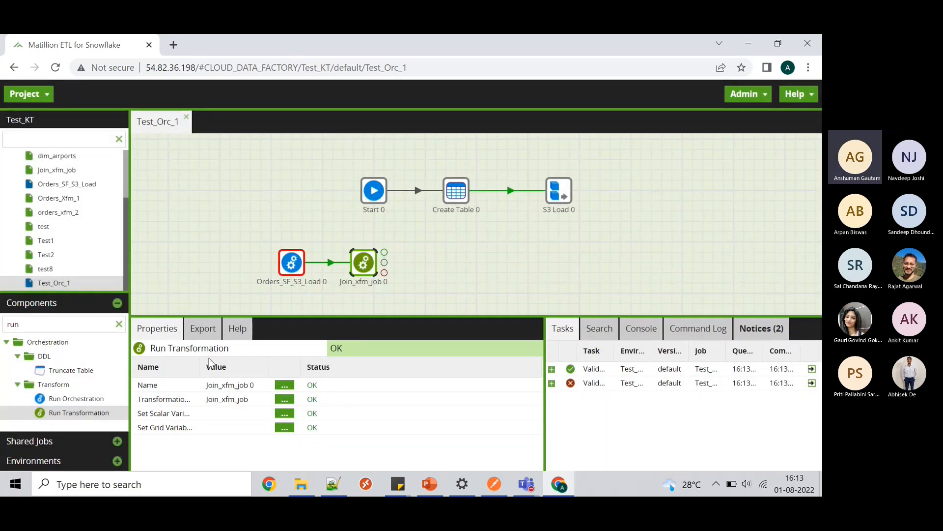
drag(79, 413, 426, 265)
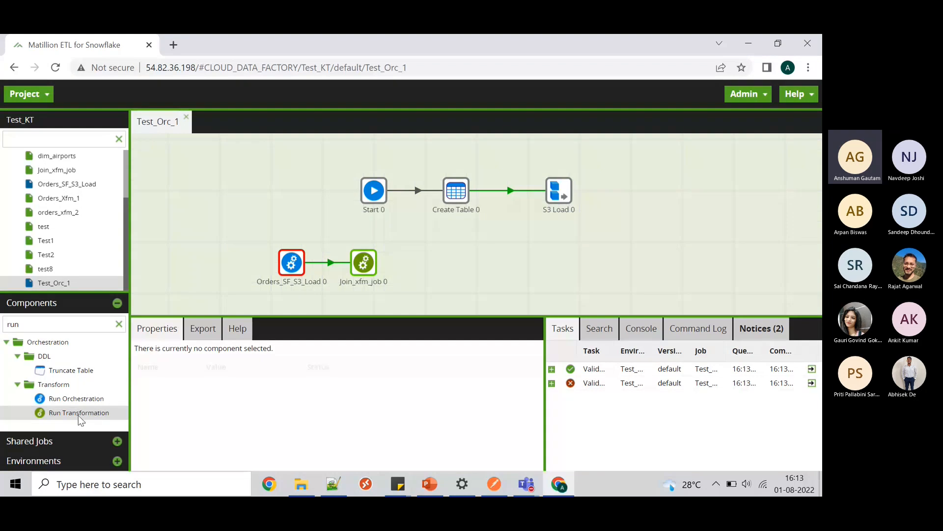
- Place another Run Transformation after Join_xfm_job 0, nudge it right, and inspect the existing components
drag(79, 413, 508, 264)
drag(422, 262, 437, 266)
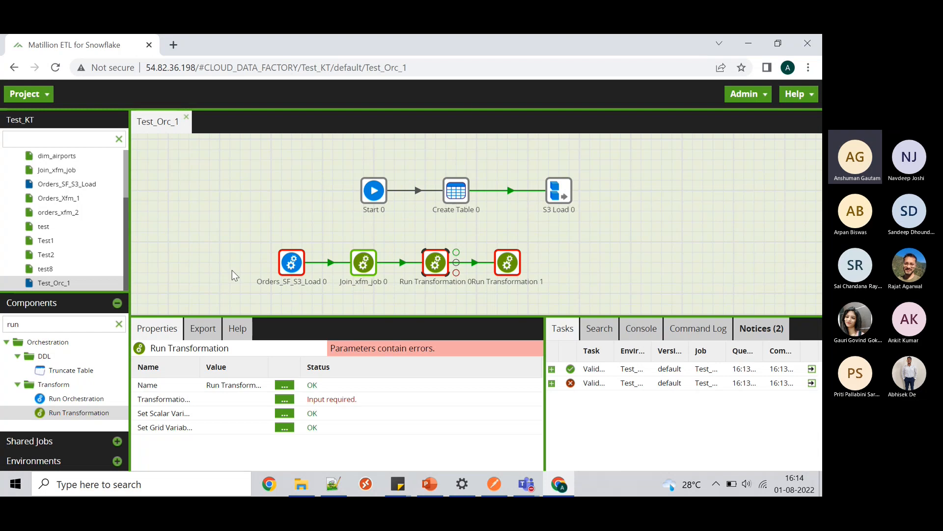
click(291, 262)
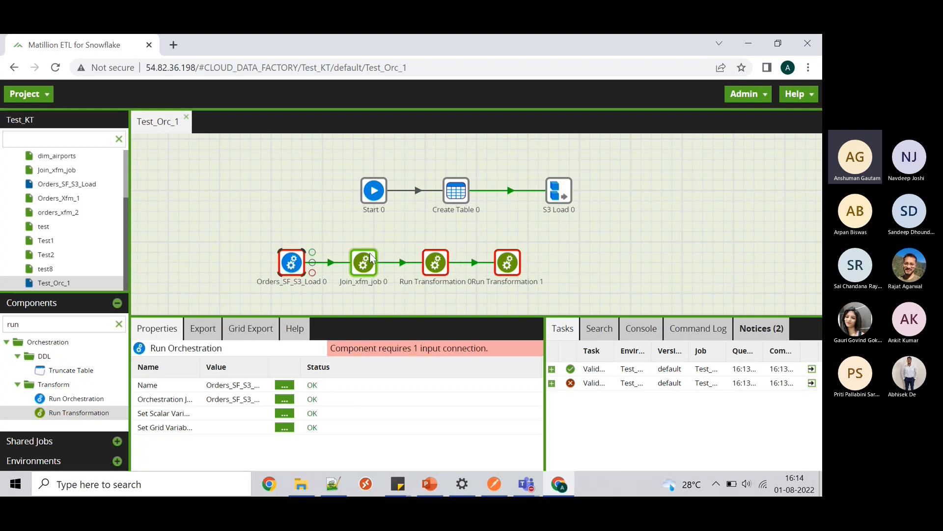
click(364, 265)
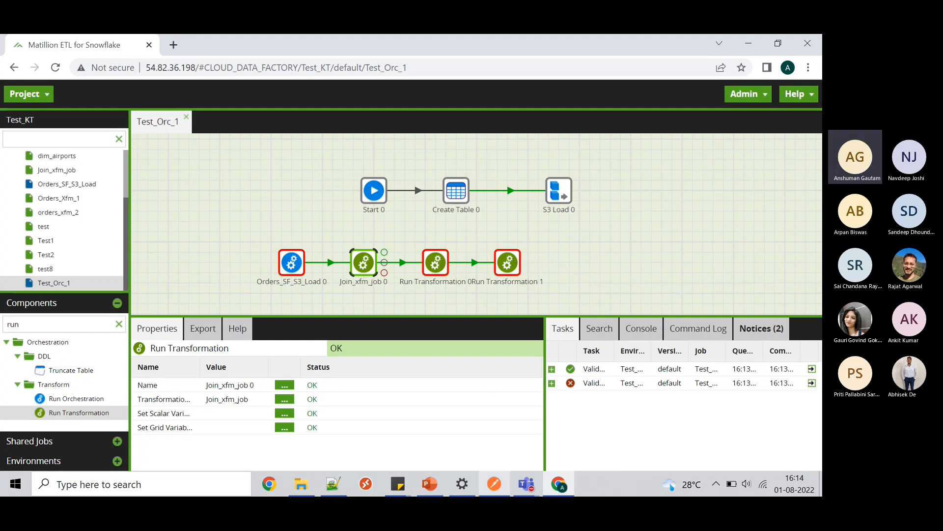
click(496, 486)
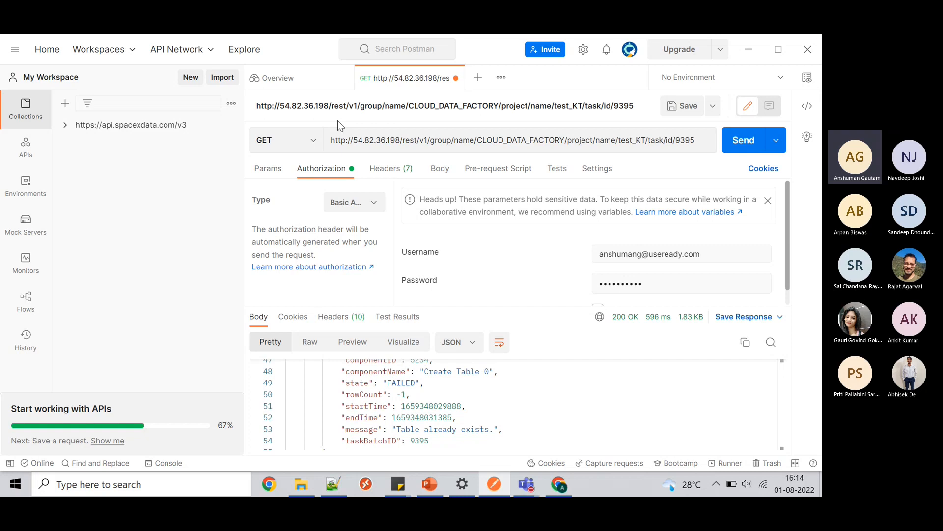
click(749, 50)
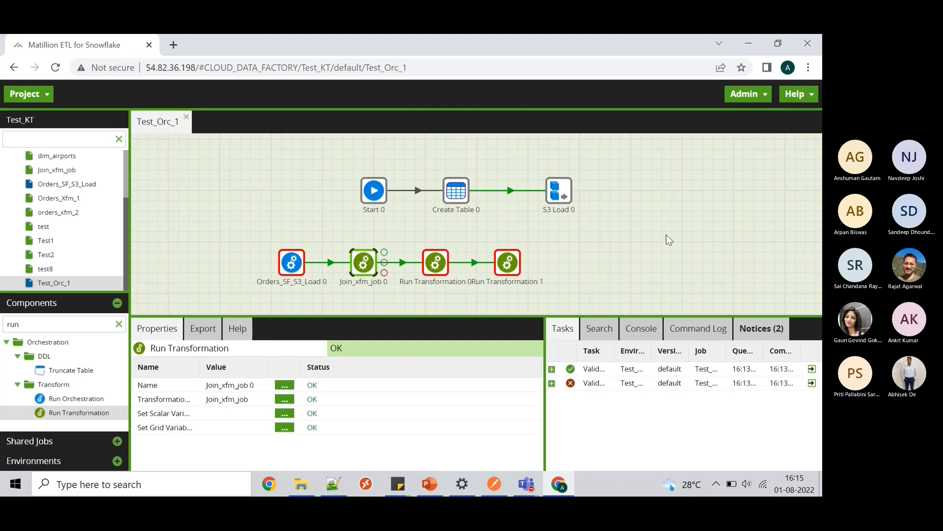
- Switch to Postman to view task 9395's response showing Create Table 0 FAILED
click(495, 487)
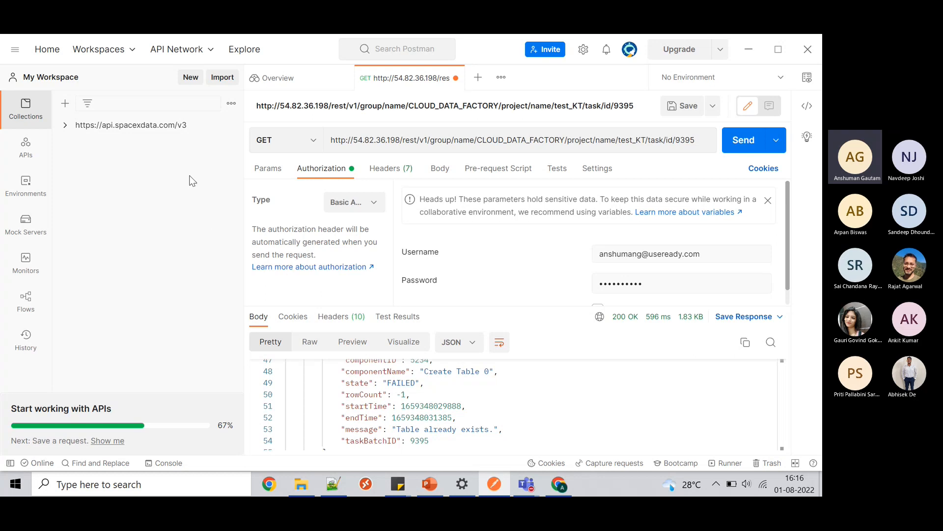
- Delete the stray New Collection in Postman and switch back to the Matillion window
click(65, 104)
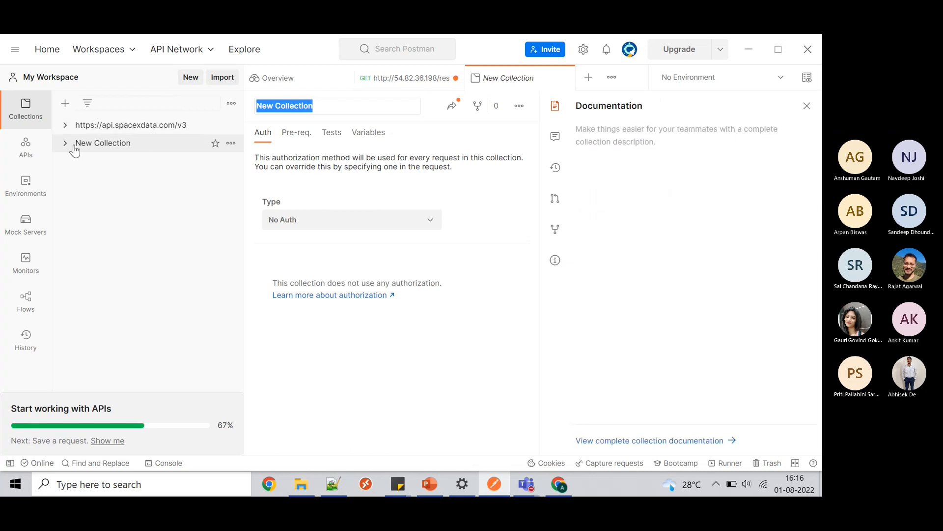
click(230, 144)
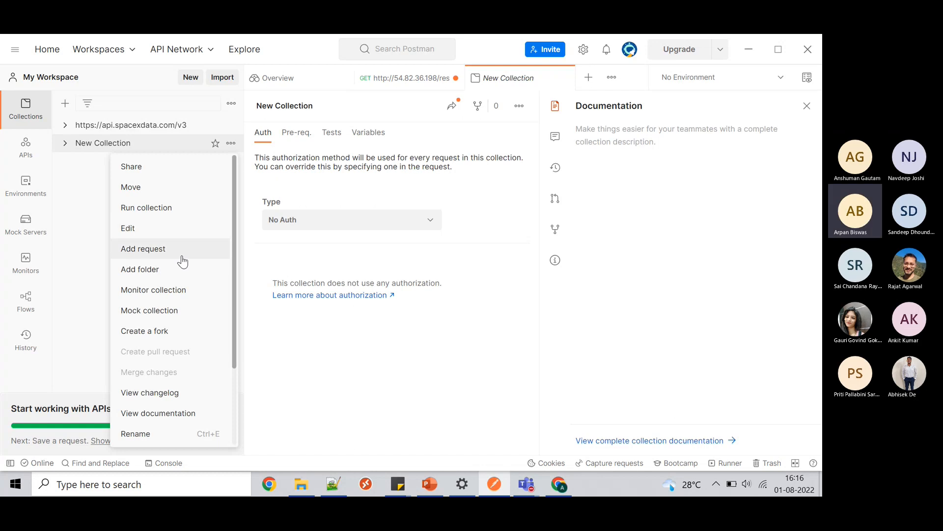
scroll(171, 289, down, 3)
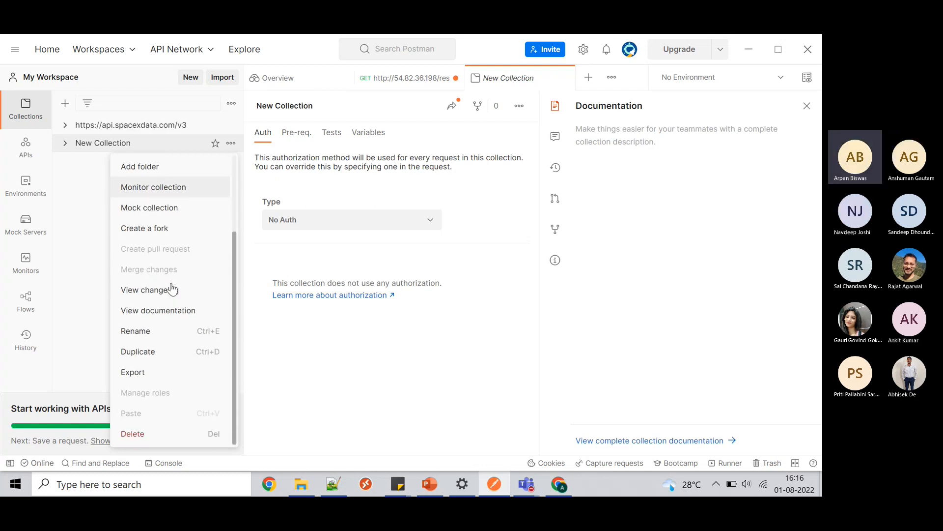
click(137, 437)
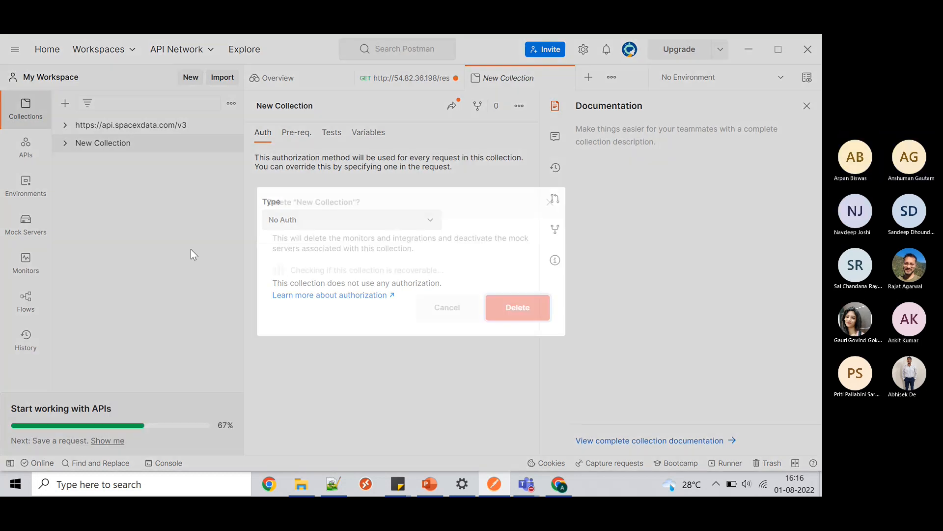
key(Return)
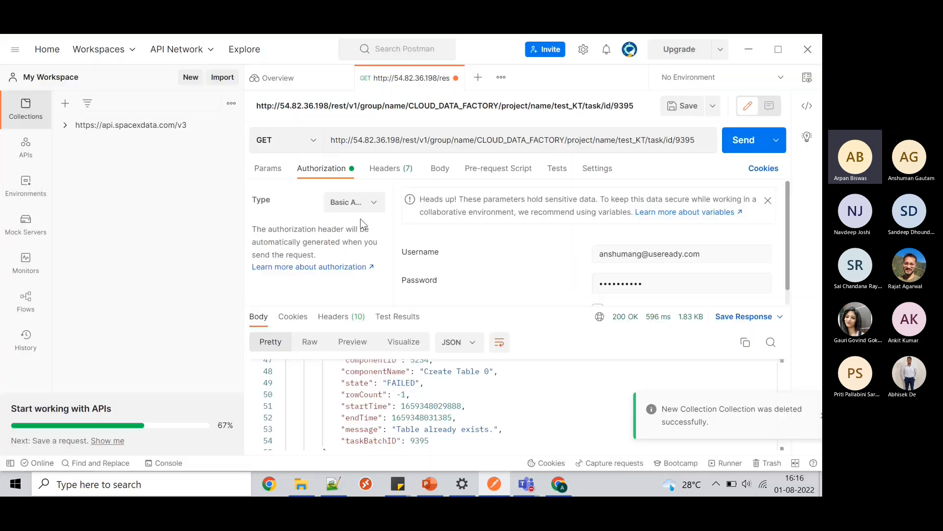
key(alt+Tab)
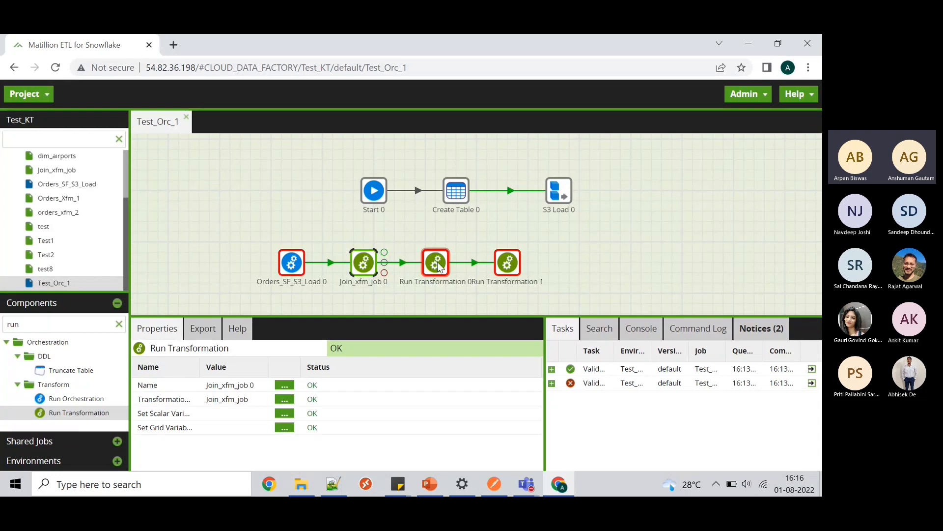
- Space out Run Transformation 1, Run Transformation 0, Join_xfm_job 0 and Orders_SF_S3_Load 0 by moving each rightward
drag(508, 264, 641, 263)
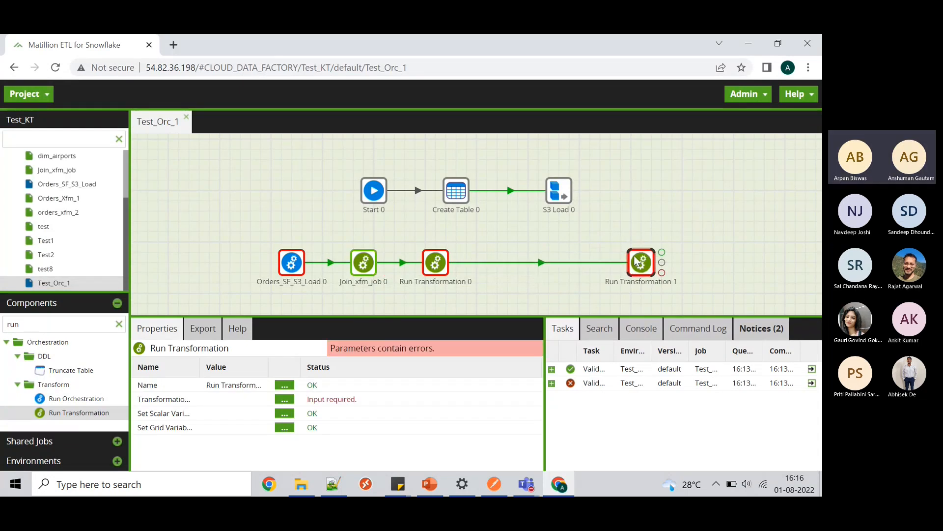
drag(429, 267, 511, 267)
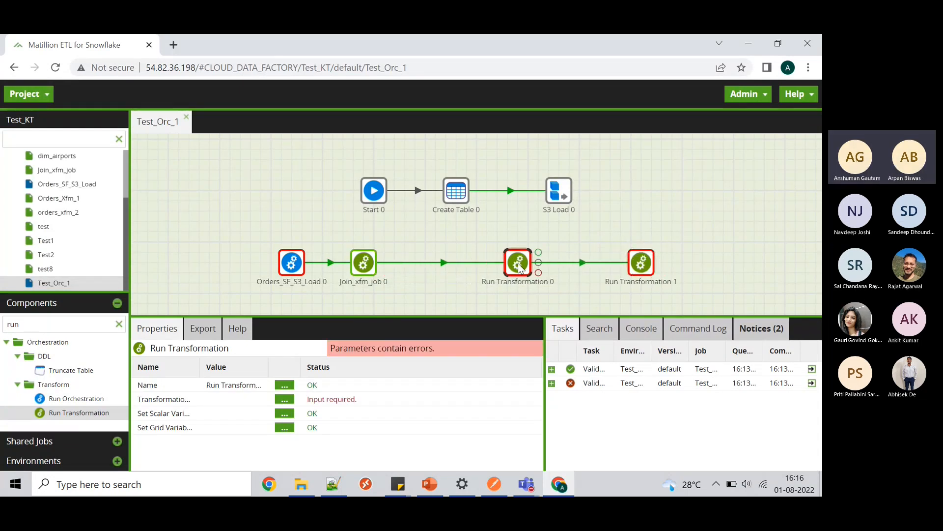
drag(366, 266, 428, 268)
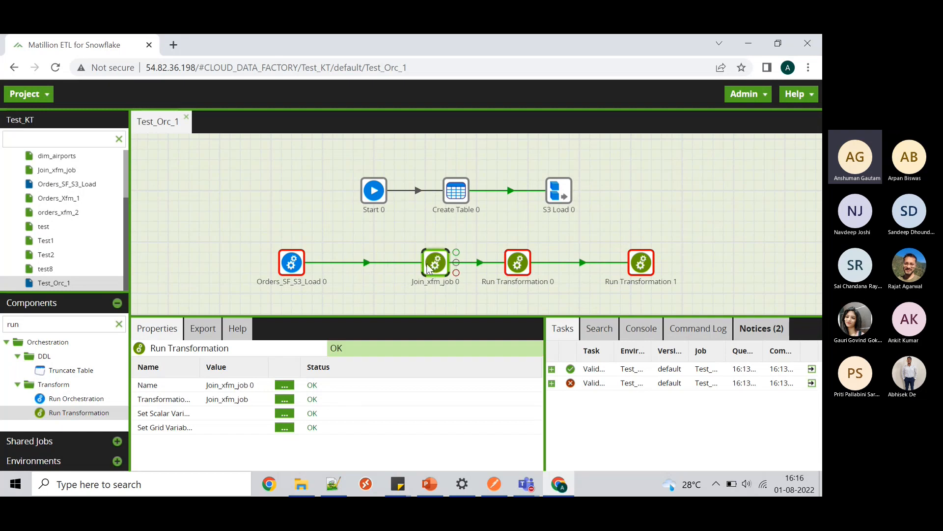
click(291, 266)
drag(291, 266, 321, 266)
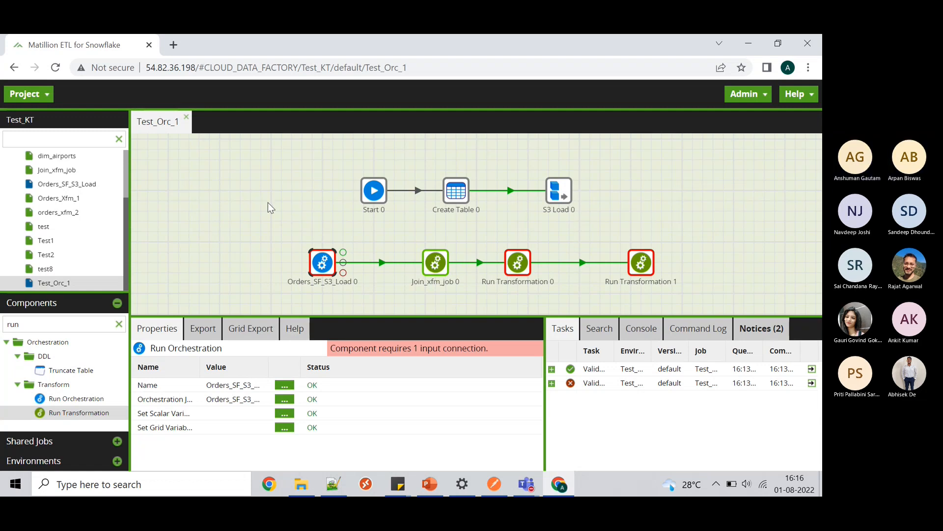
- Restore the Matillion Sessions Teams meeting, then return to Postman showing task 9395's Create Table 0 FAILED response
click(749, 43)
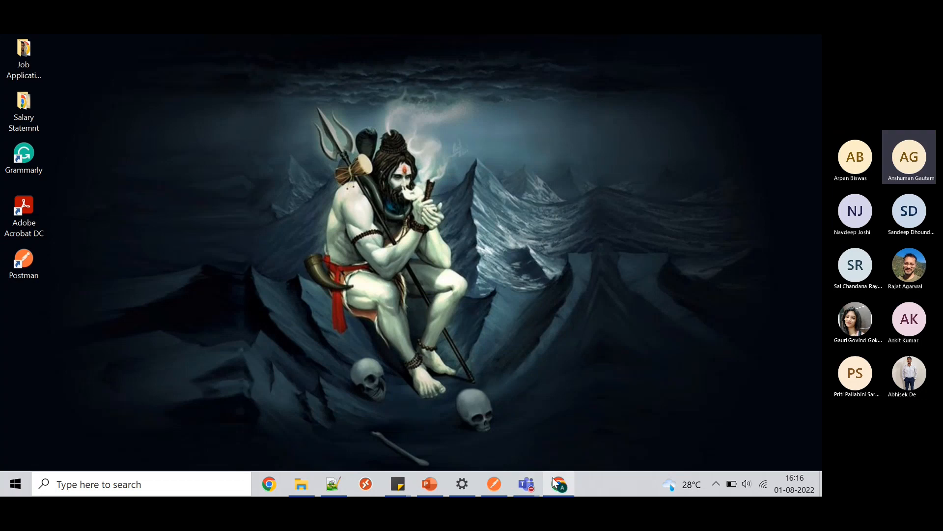
mouse_move(526, 482)
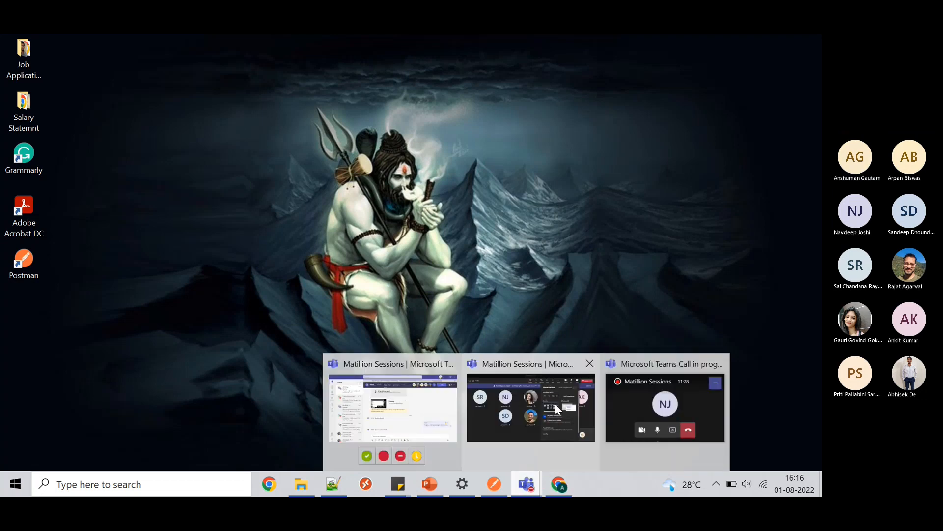
click(556, 404)
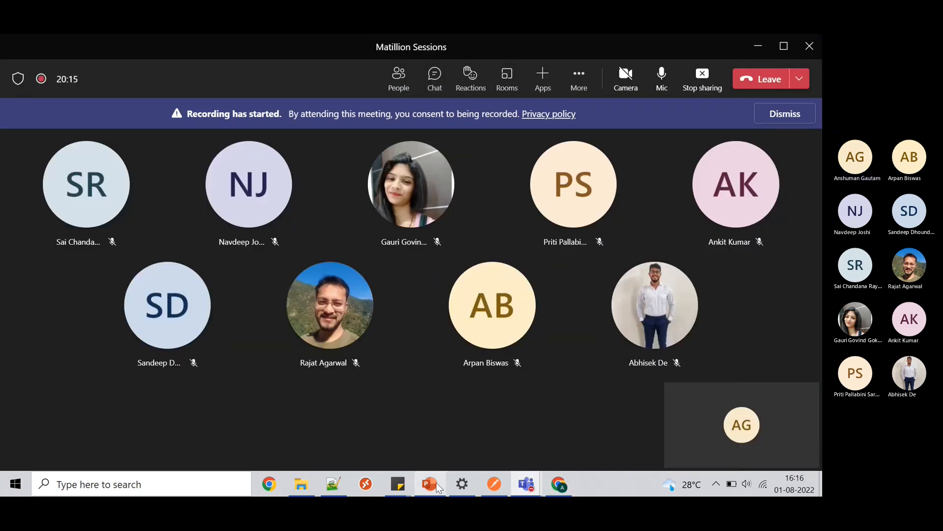
click(496, 484)
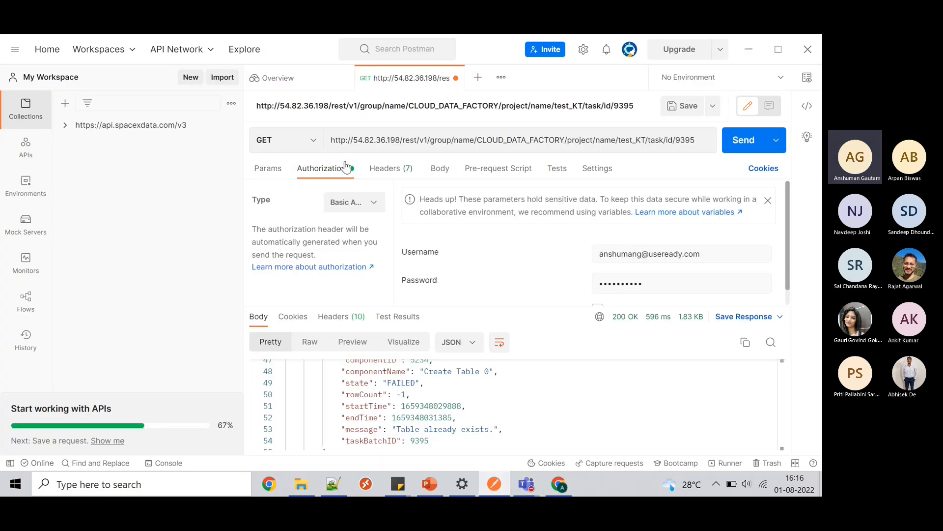
- Add a new collection, then delete it and confirm the deletion
click(67, 104)
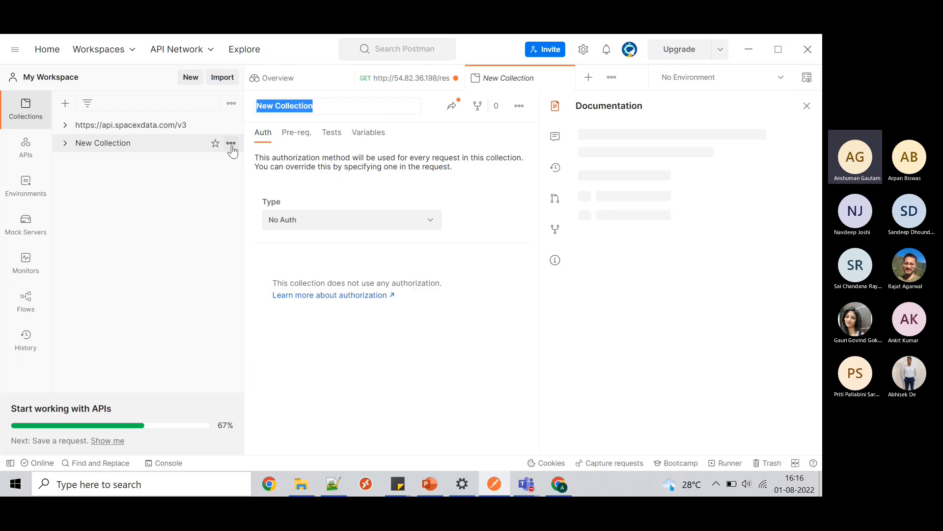
click(231, 143)
scroll(178, 433, down, 3)
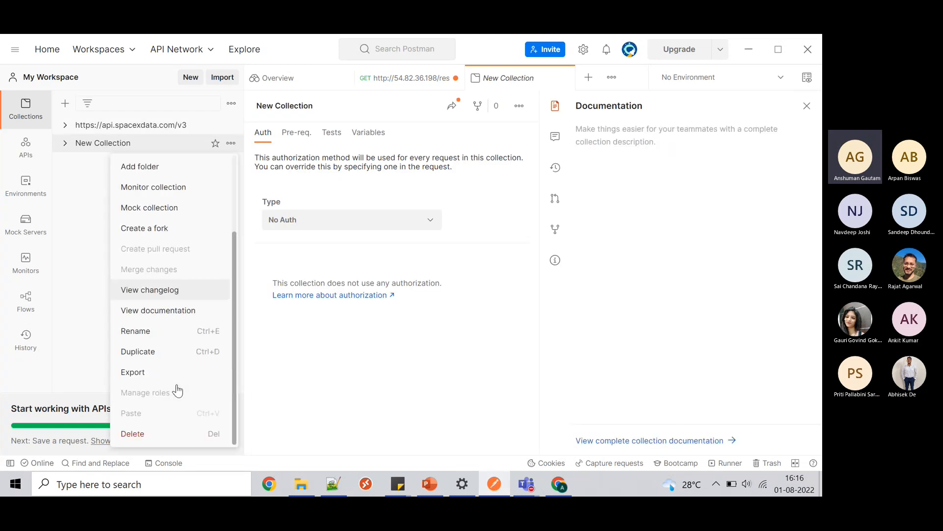
click(149, 434)
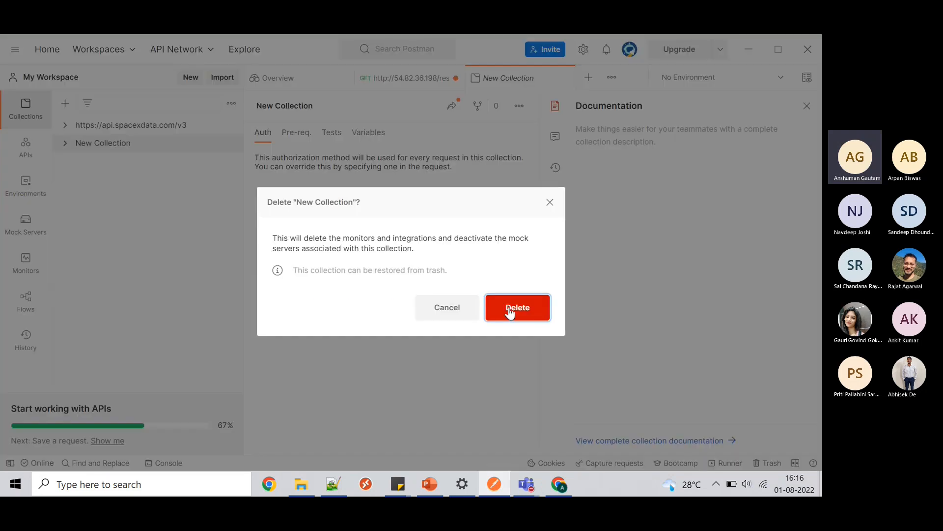
click(510, 311)
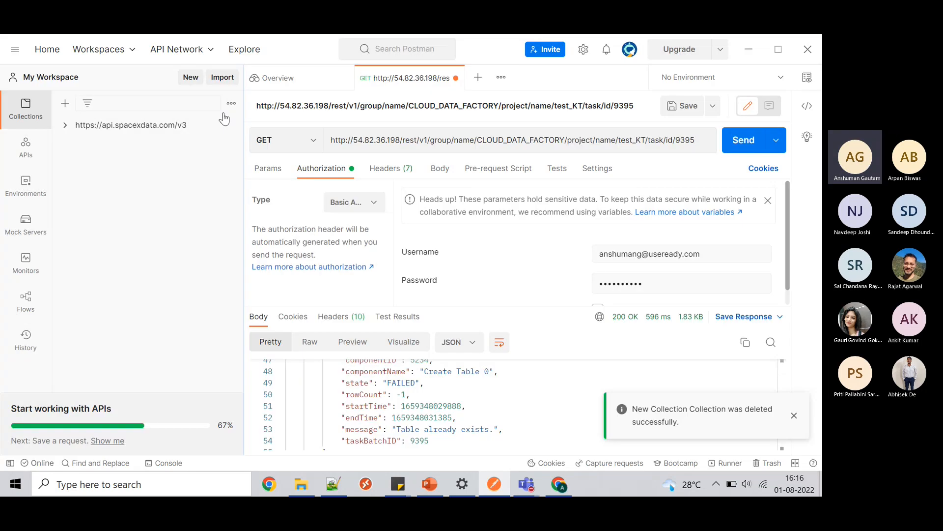
- Create a new untitled HTTP GET request with an empty URL, then return to the Matillion browser window
click(191, 78)
click(256, 163)
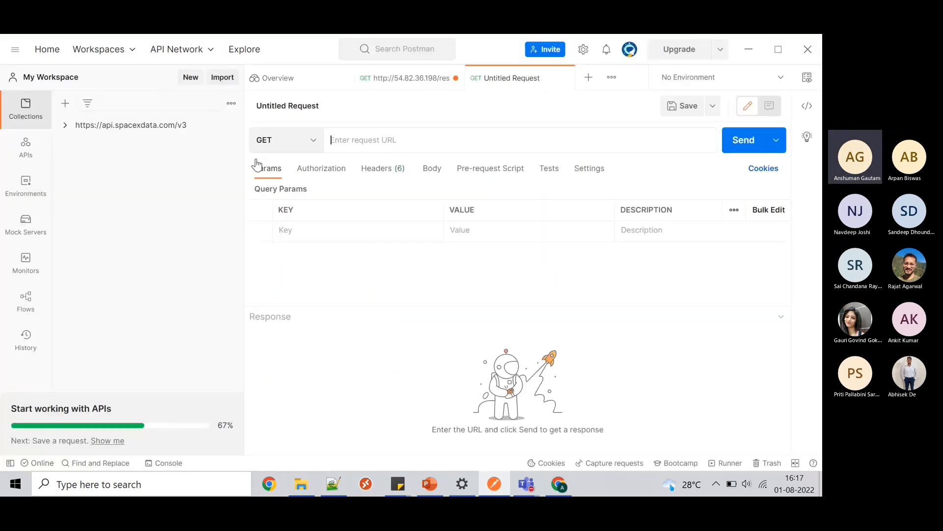
click(382, 134)
click(564, 486)
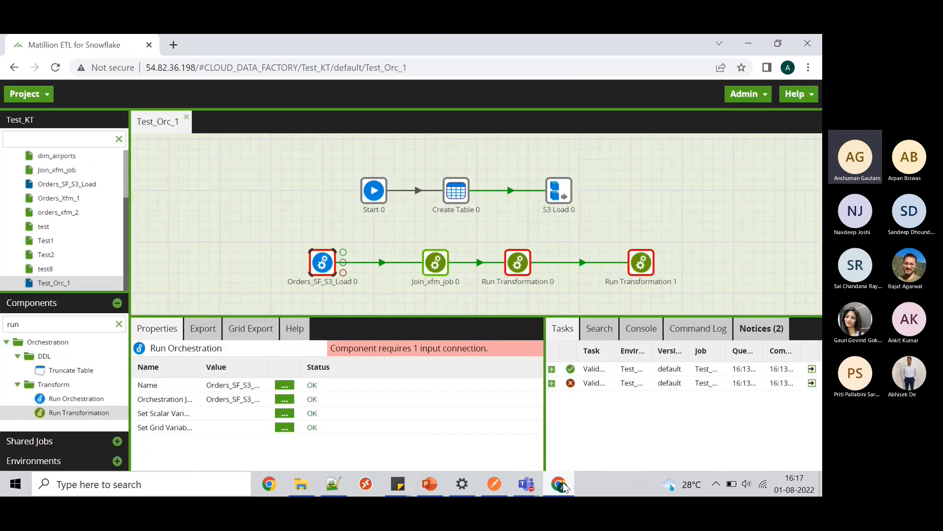
- Copy the server IP 54.82.36.198 from Chrome's address bar, then focus Postman's request URL field
click(178, 43)
click(96, 40)
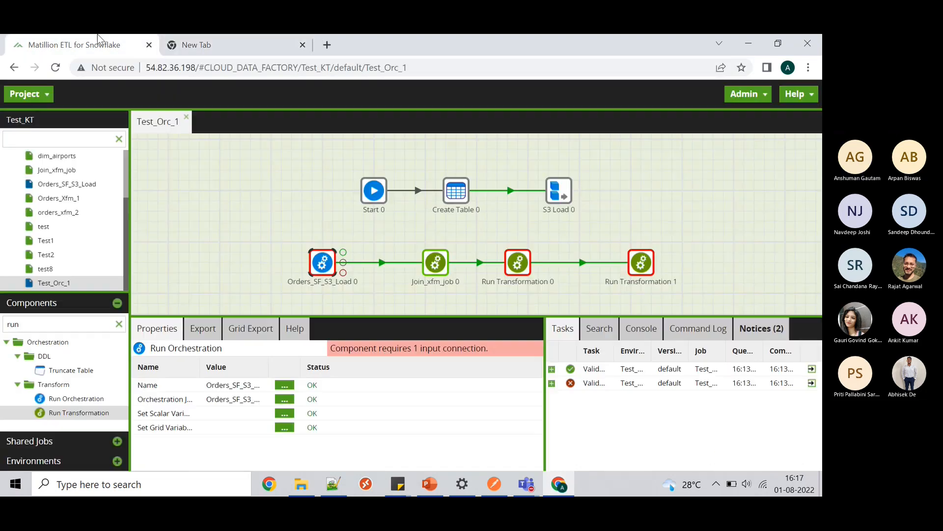
click(184, 69)
click(196, 69)
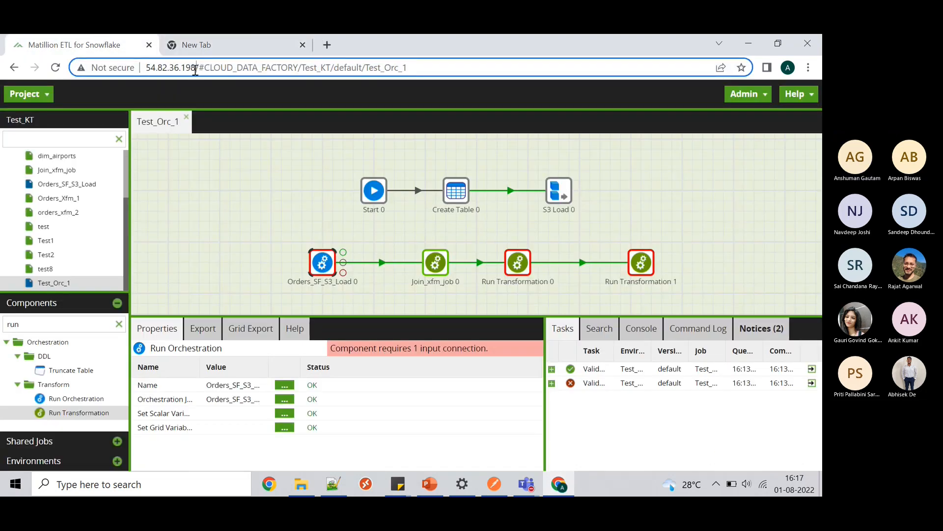
drag(197, 68, 145, 66)
key(ctrl+c)
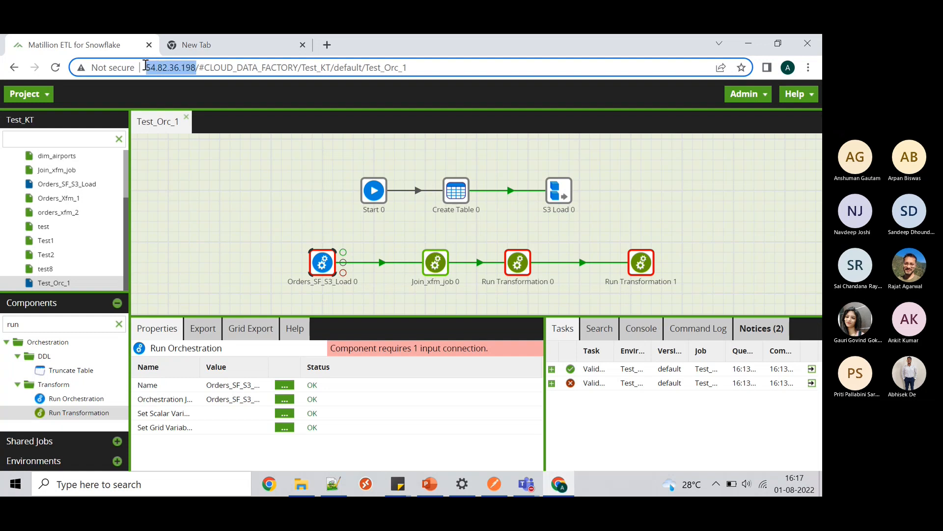
click(748, 43)
click(392, 148)
- Paste the server address, complete the URL to rest/v1 from history, and send the GET request
key(ctrl+v)
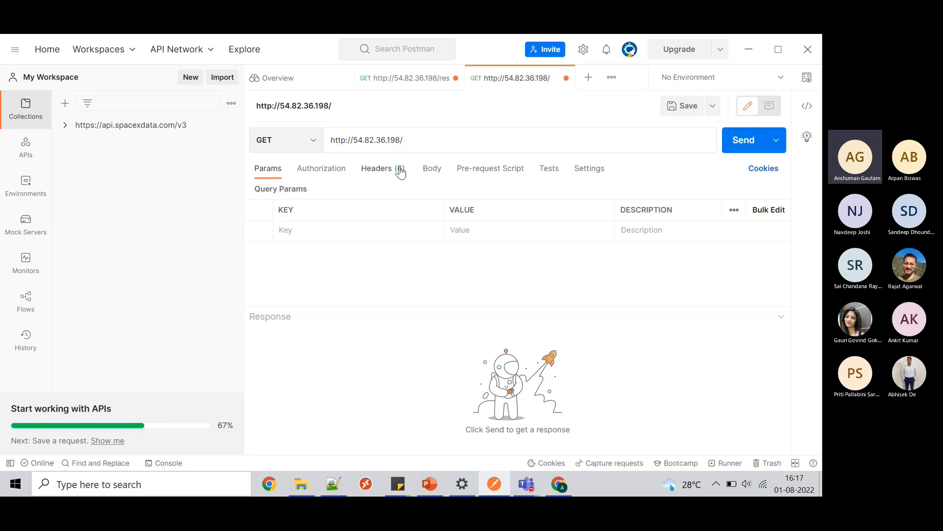
text(res)
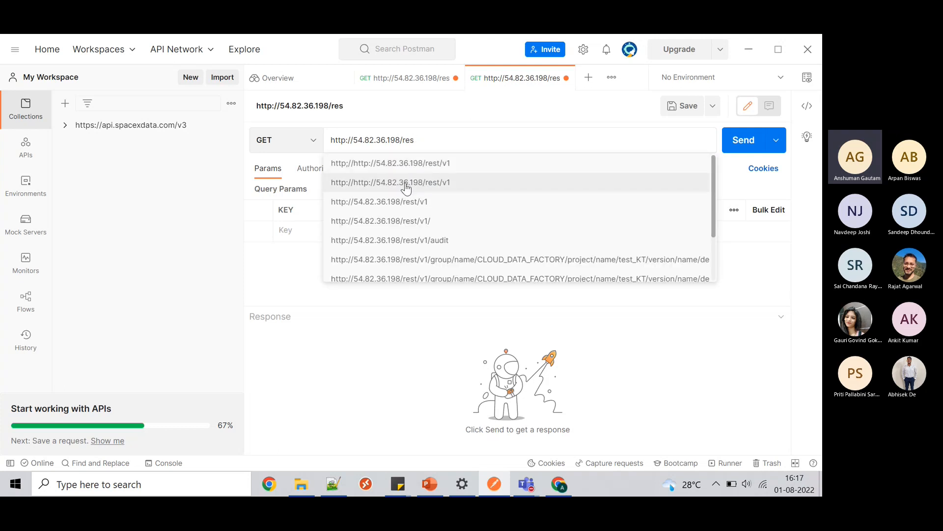
click(404, 183)
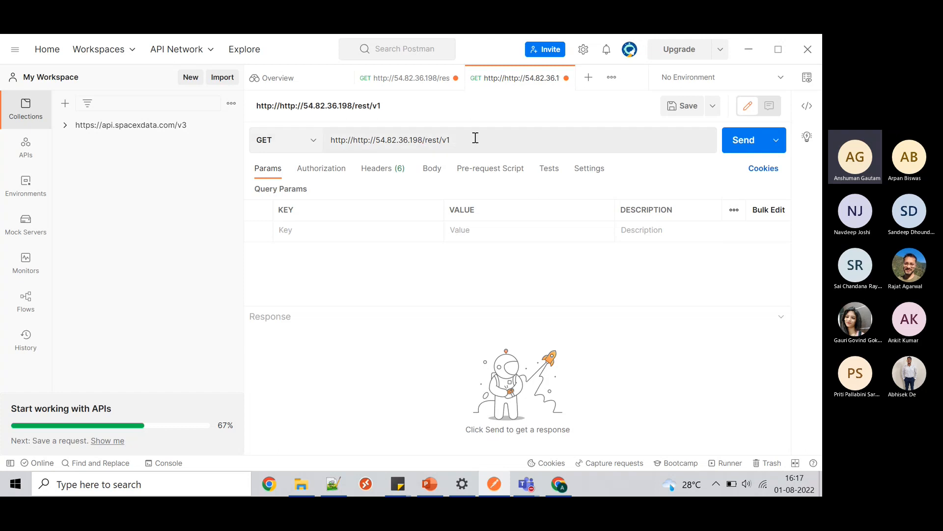
click(748, 149)
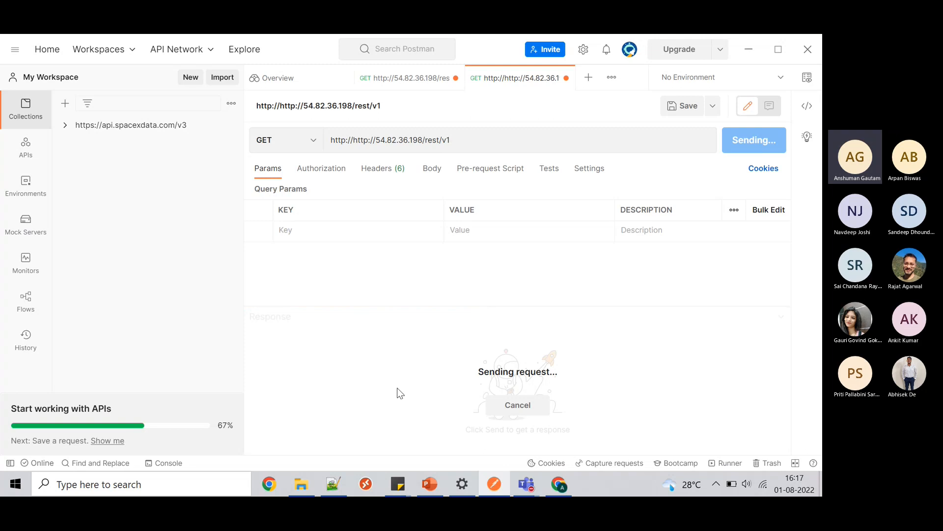
scroll(526, 382, down, 1)
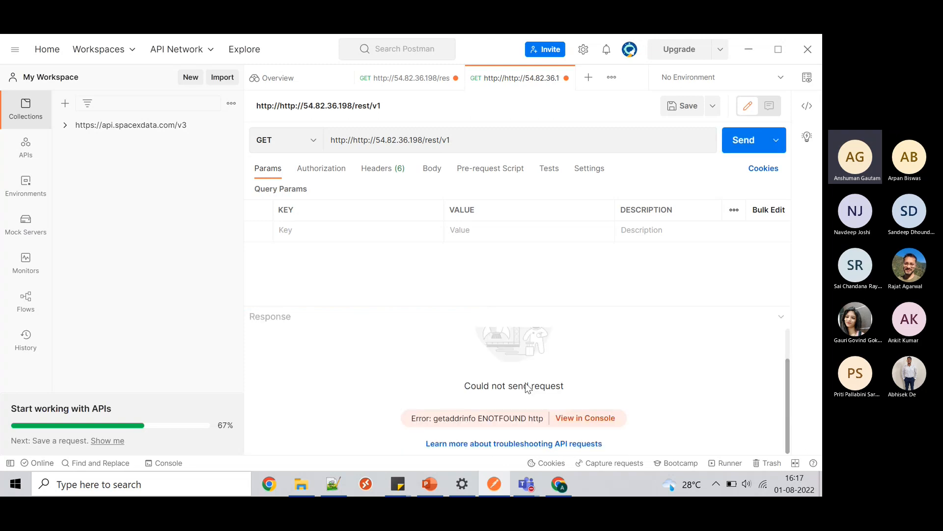
scroll(526, 384, up, 1)
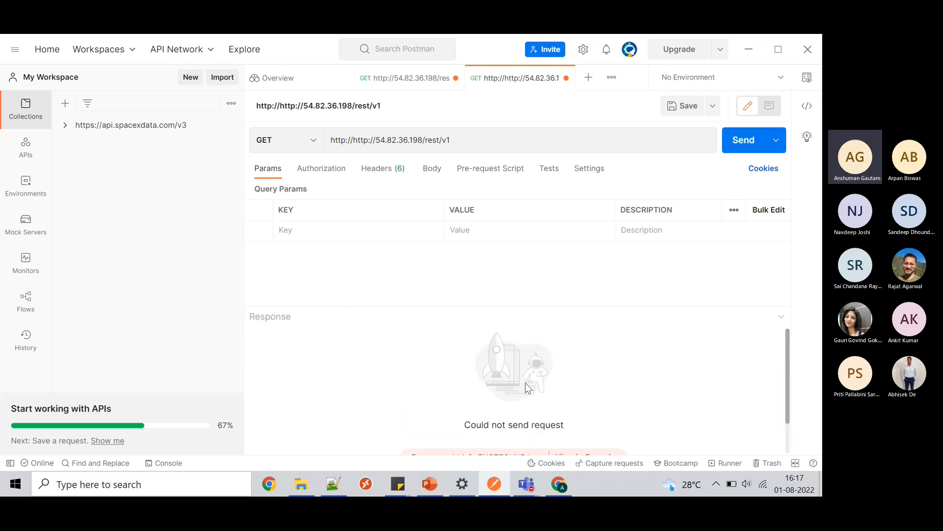
scroll(525, 382, down, 1)
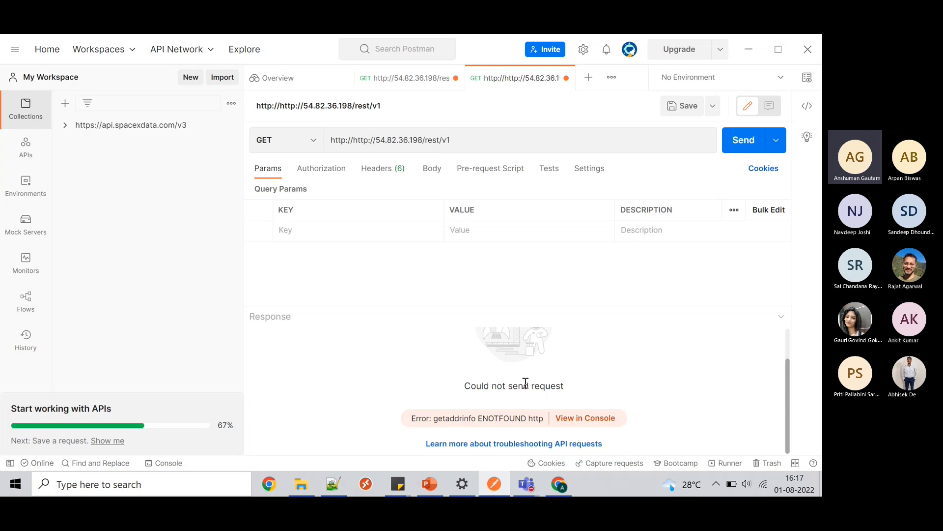
click(593, 420)
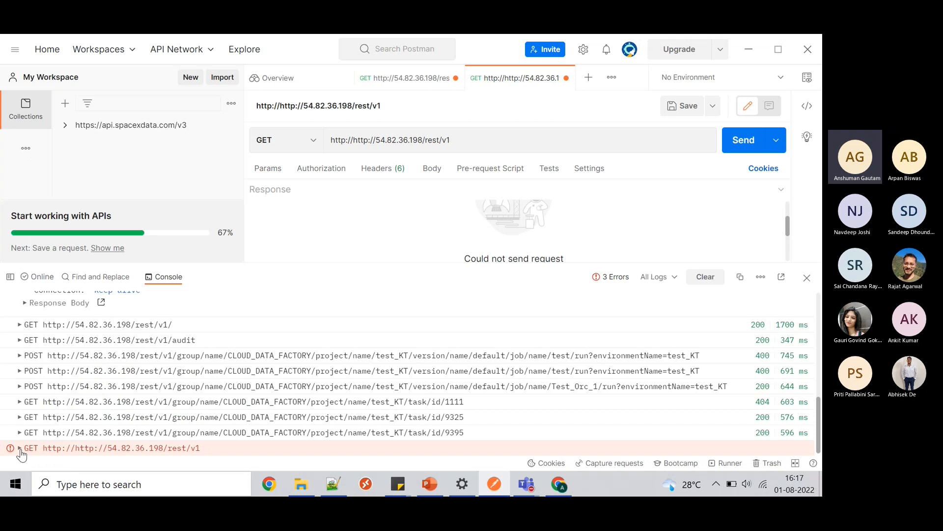
click(20, 448)
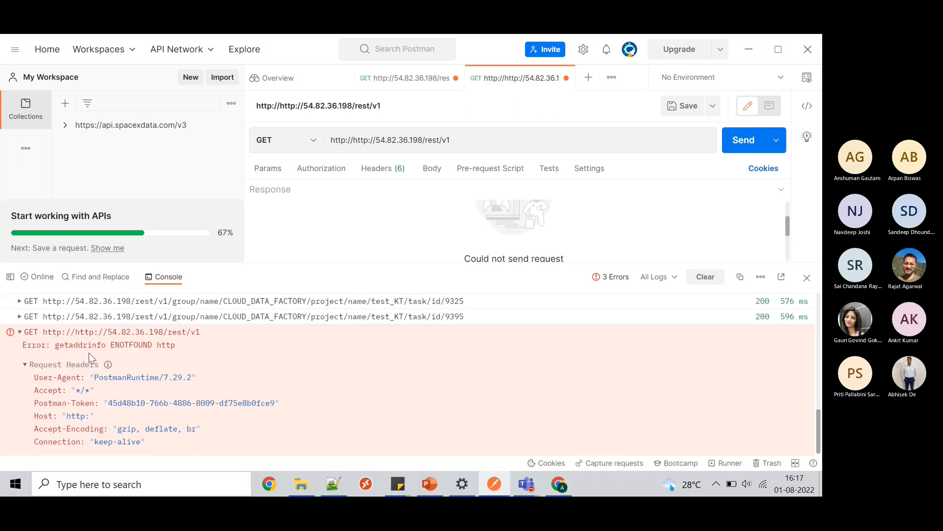
drag(116, 346, 152, 347)
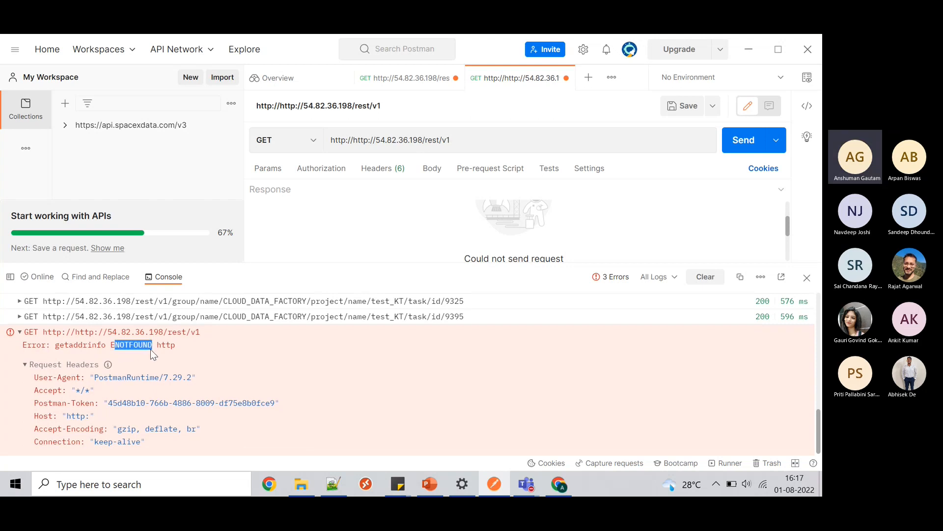
click(150, 349)
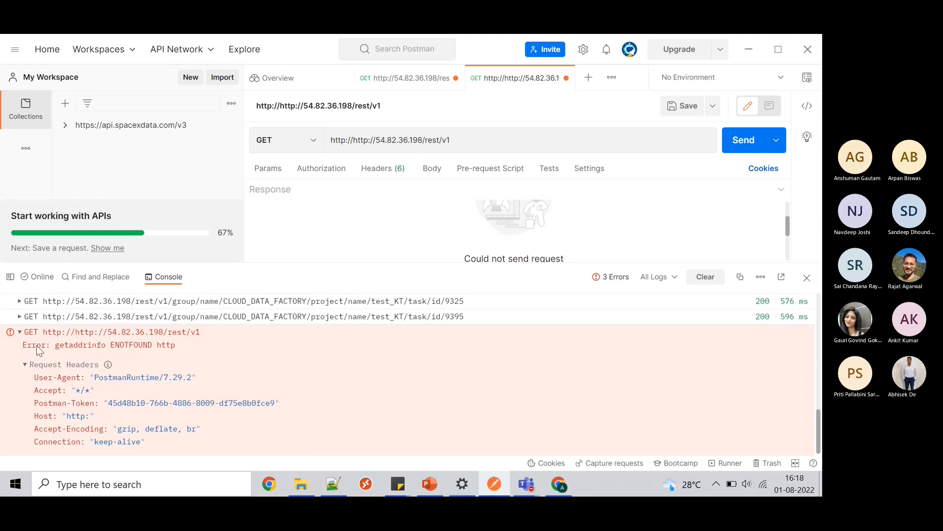
drag(59, 347, 180, 346)
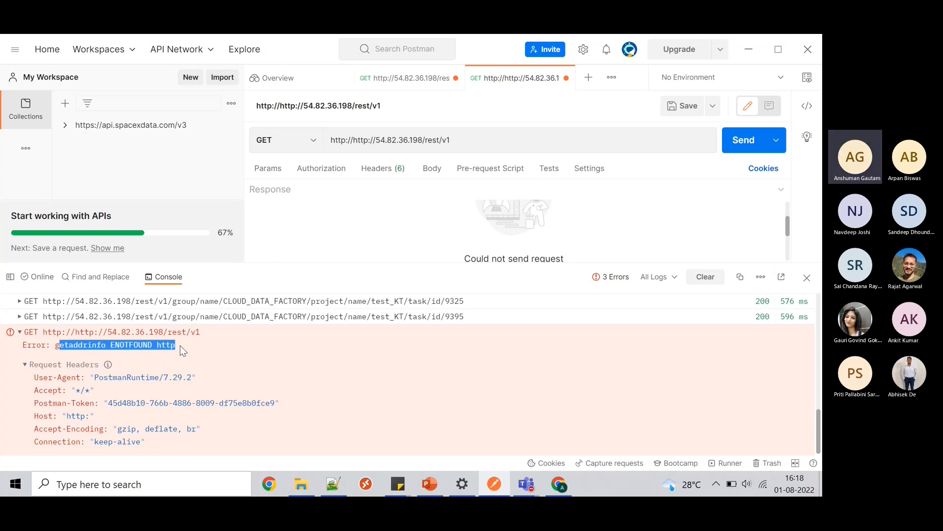
click(177, 345)
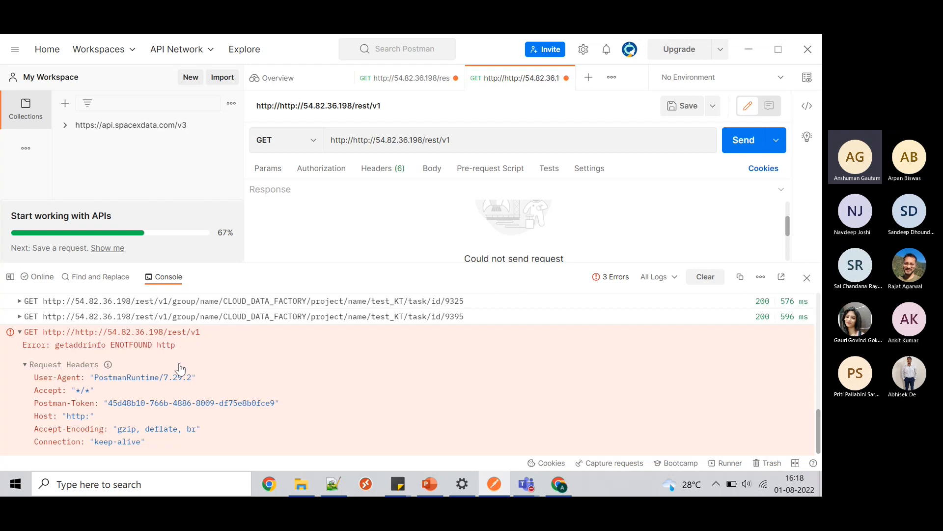
click(353, 141)
key(BackSpace)
key(BackSpace)
key(BackSpace)
key(BackSpace)
key(BackSpace)
key(BackSpace)
key(BackSpace)
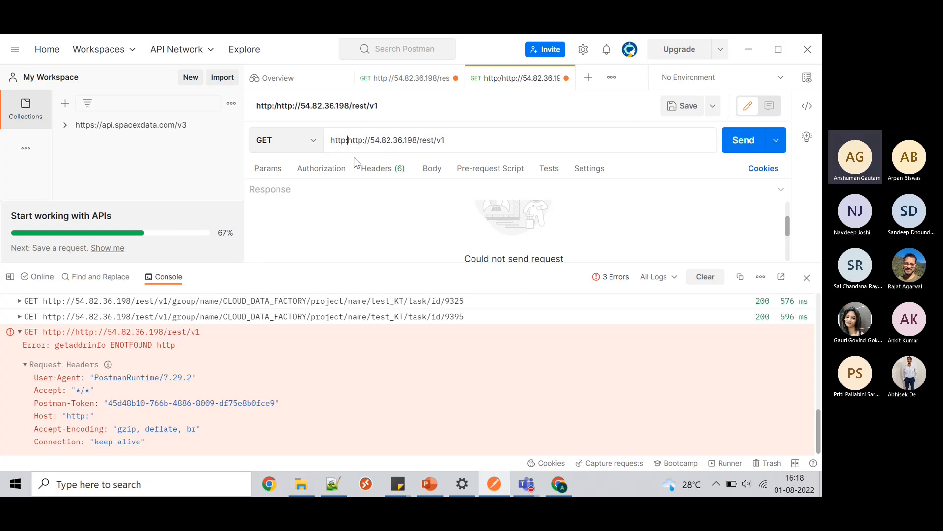
click(740, 142)
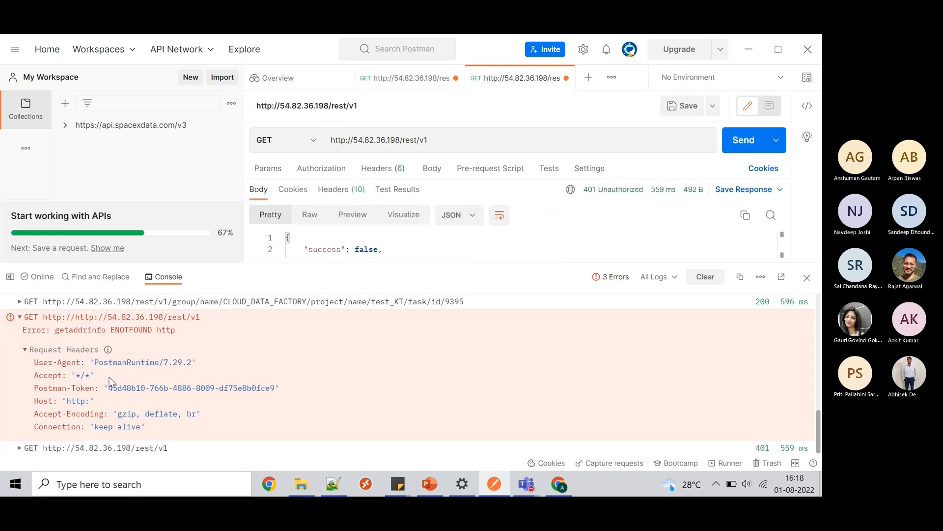
- Review the 401 Unauthorized response in the console, then bring up the request's Authorization settings
click(19, 448)
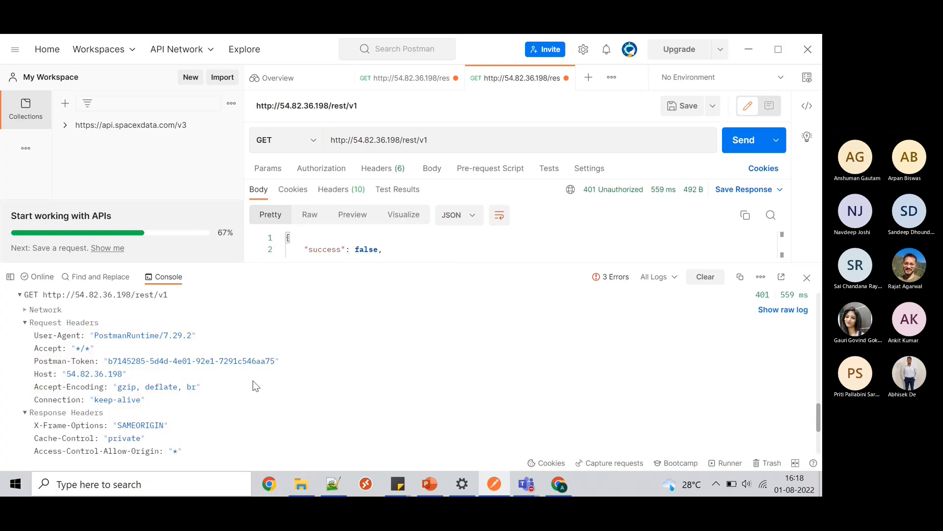
scroll(255, 386, down, 4)
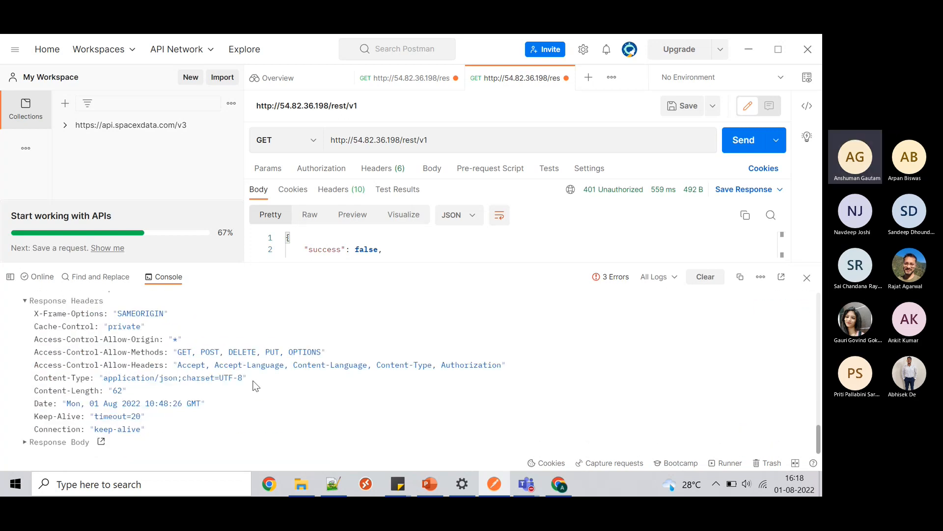
scroll(255, 386, up, 6)
scroll(257, 383, down, 5)
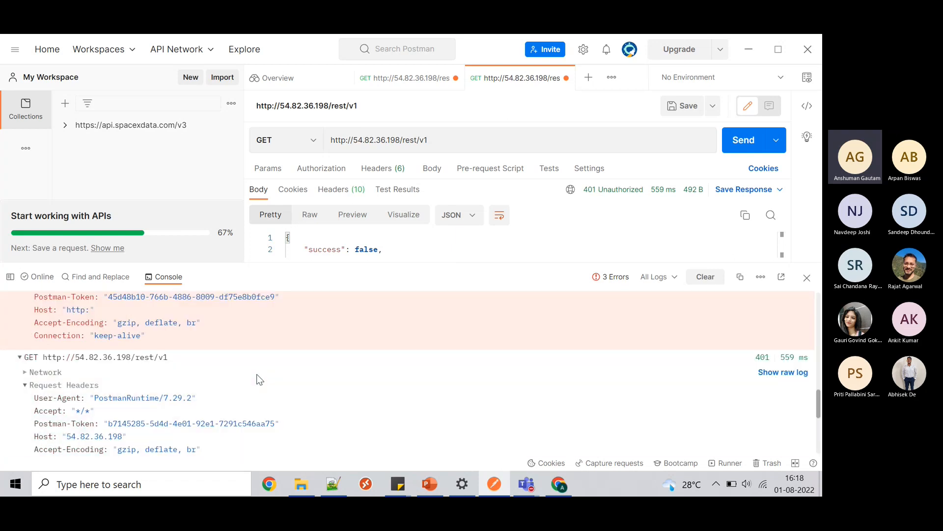
scroll(255, 380, up, 1)
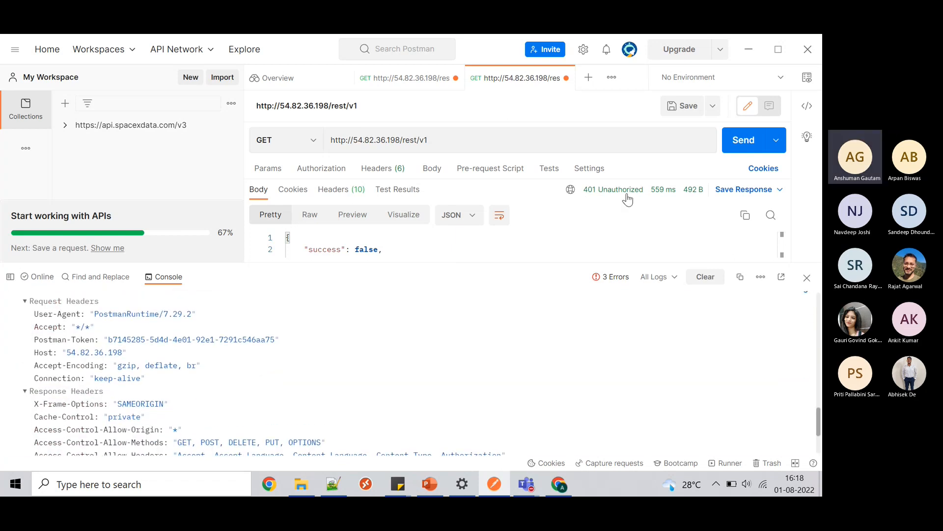
mouse_move(617, 195)
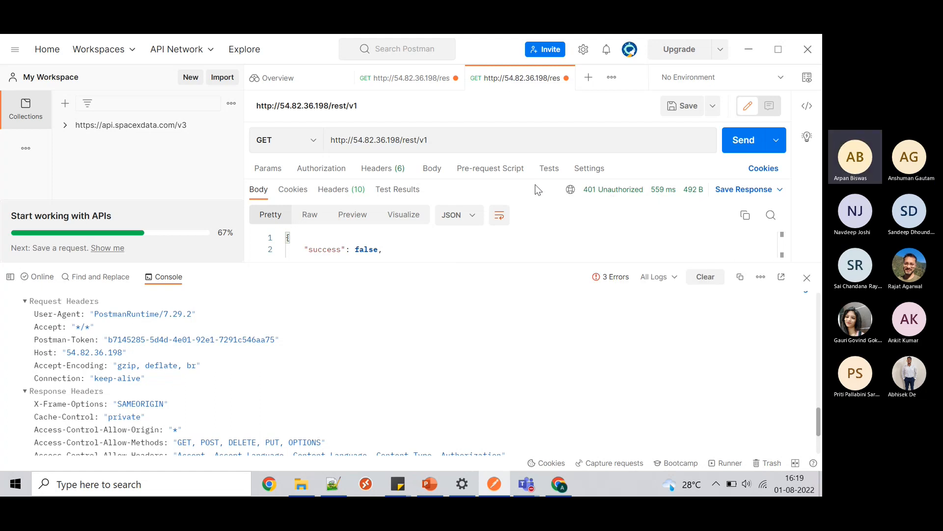
click(338, 171)
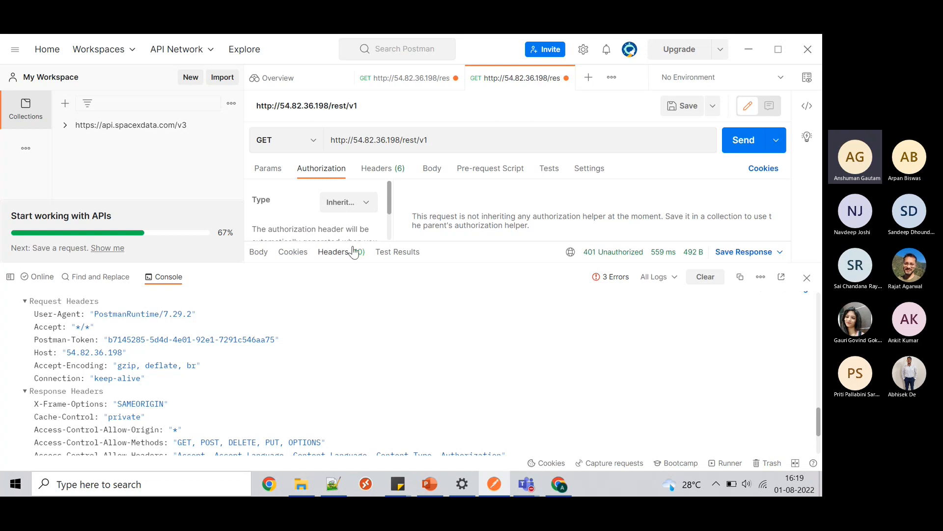
- Close the console and set the rest/v1 request's authorization type to Basic Auth with the account credentials
click(809, 279)
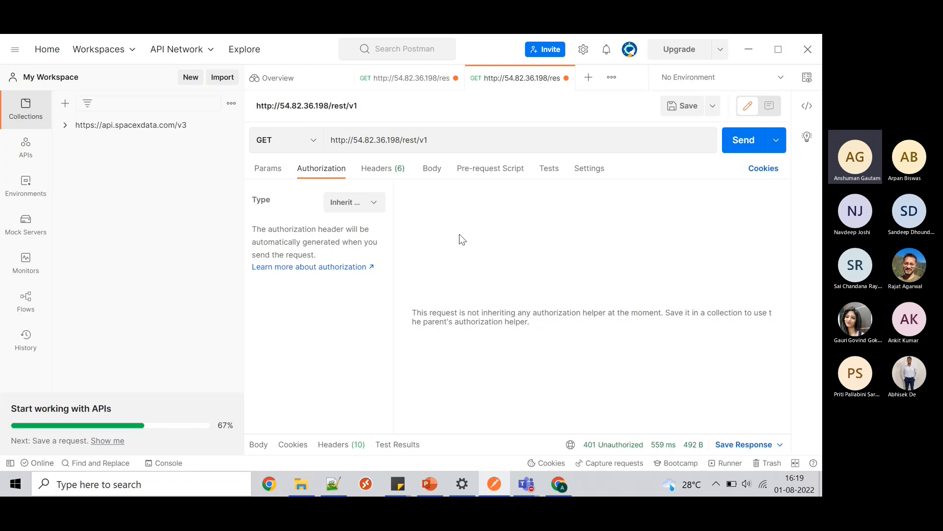
click(363, 203)
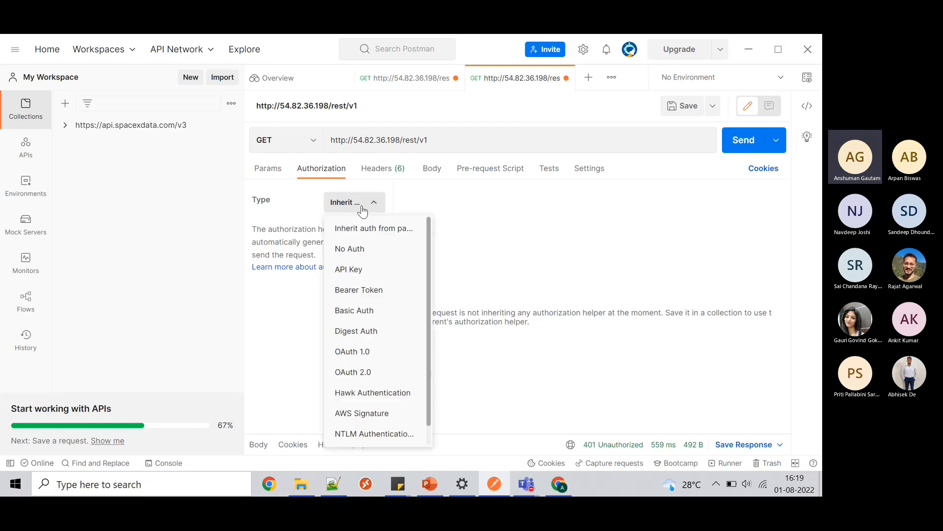
click(375, 312)
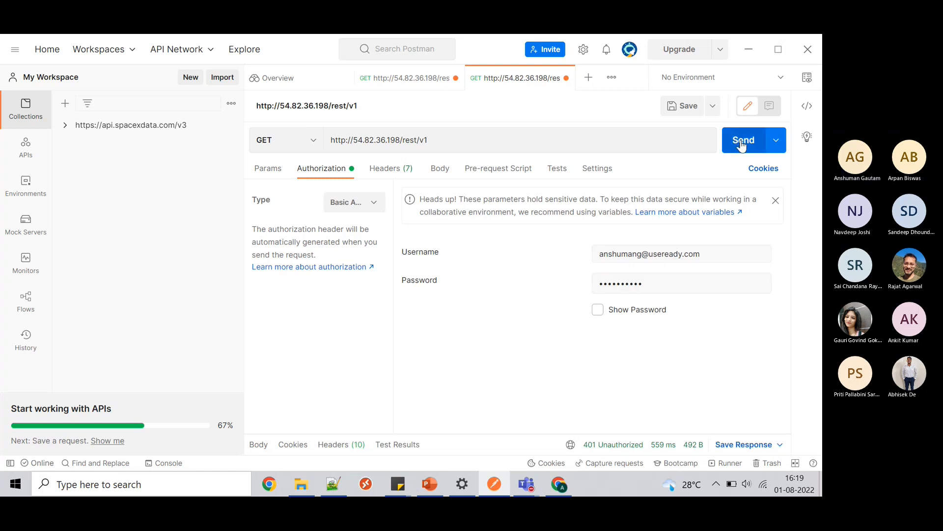
- Resend with Basic Auth, enlarge the response pane, and scroll the 200 OK JSON endpoint list
click(742, 143)
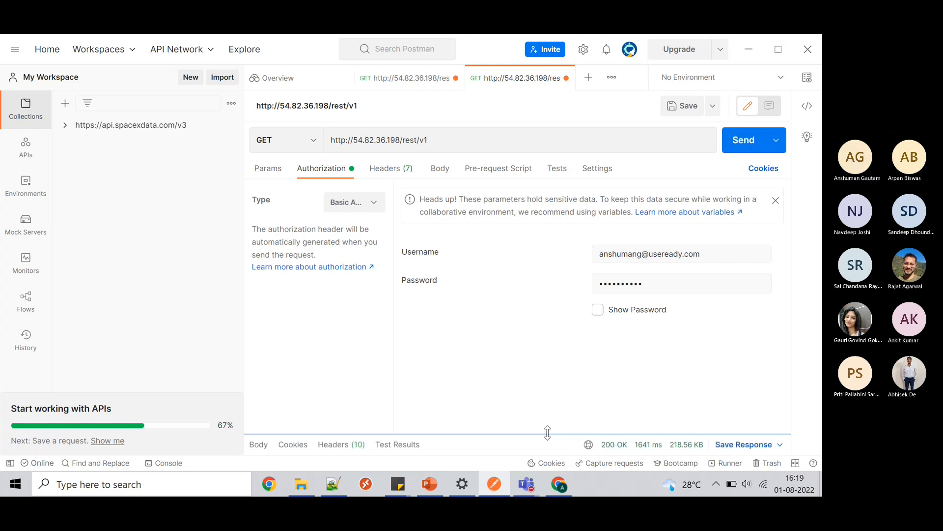
drag(544, 433, 566, 294)
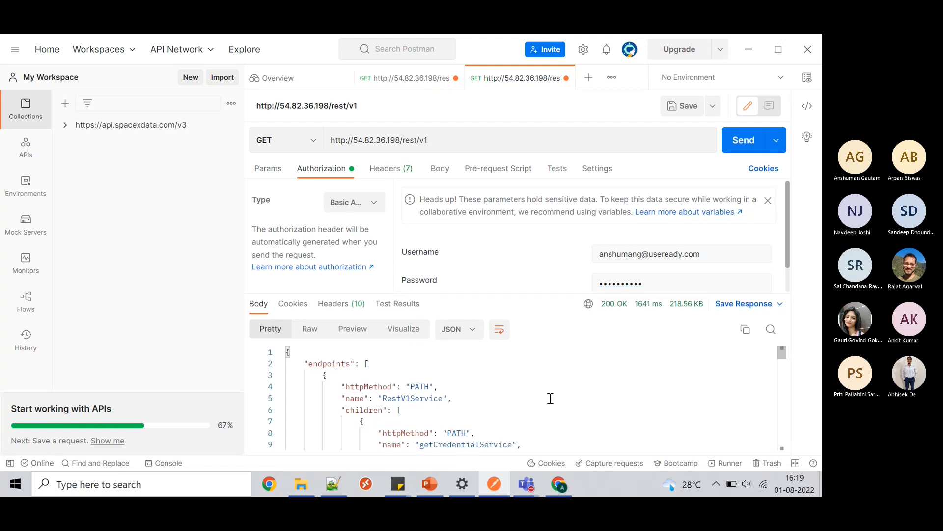
mouse_move(613, 311)
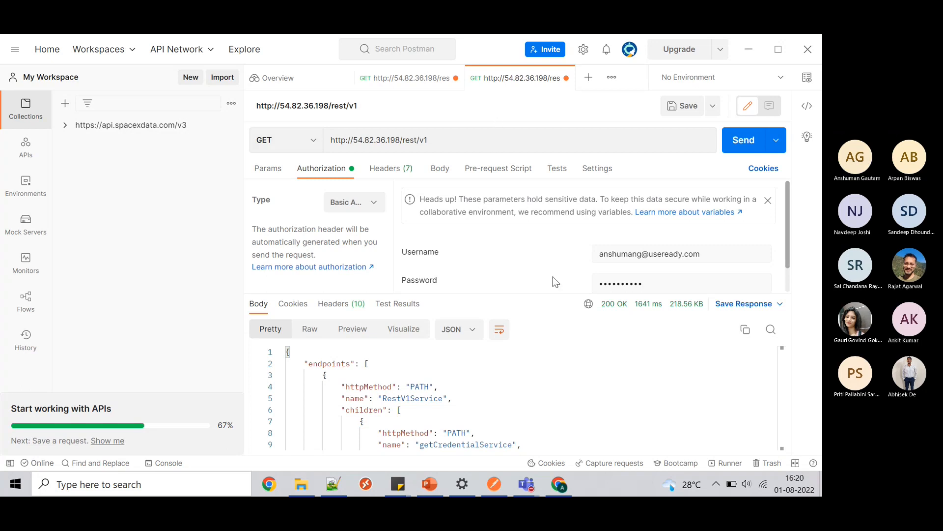
scroll(530, 421, down, 5)
scroll(532, 423, down, 15)
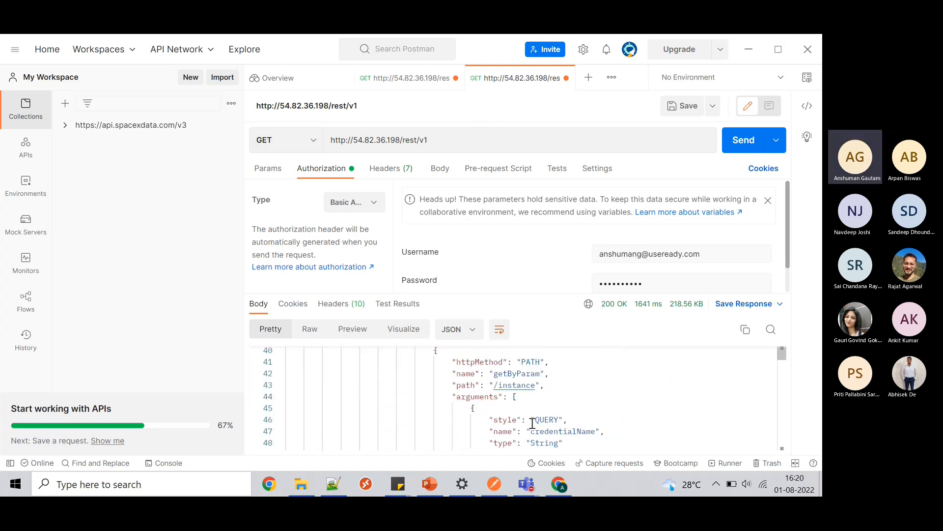
scroll(532, 423, down, 10)
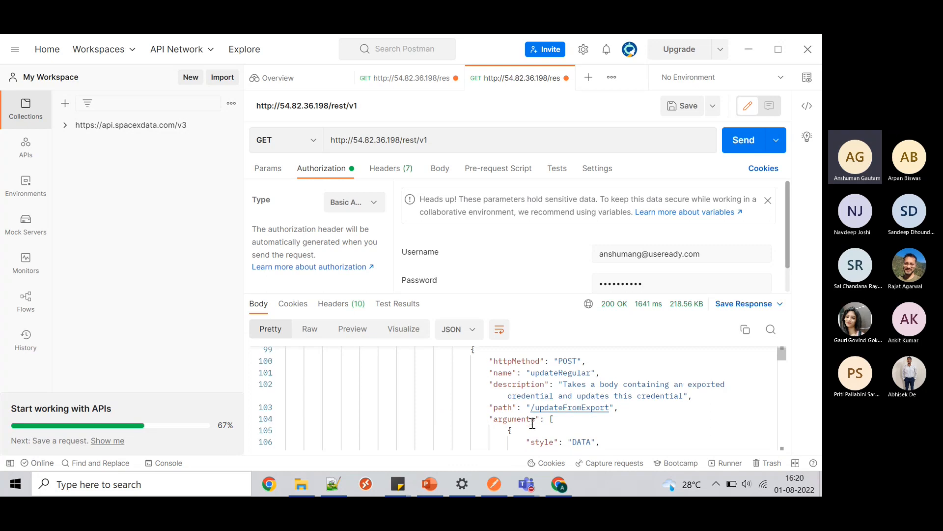
scroll(532, 424, up, 20)
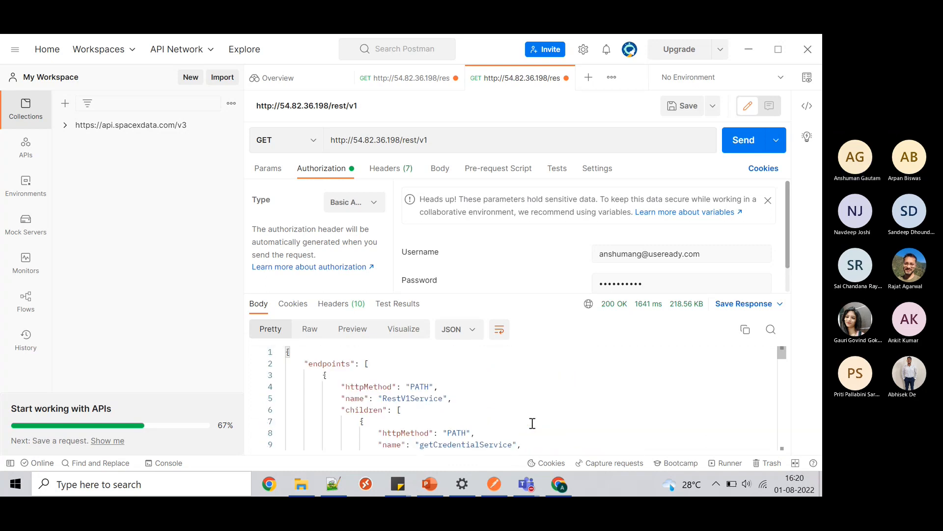
scroll(532, 424, down, 3)
scroll(532, 424, down, 6)
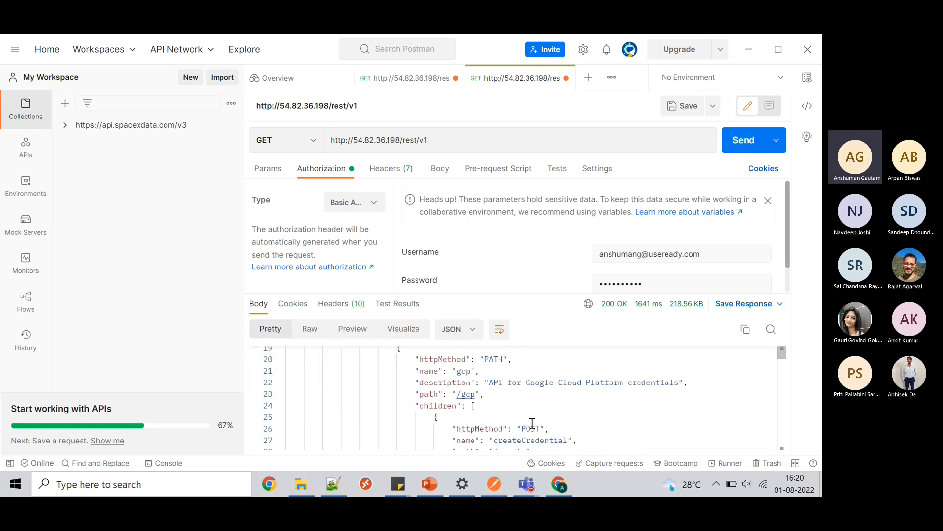
scroll(532, 424, down, 11)
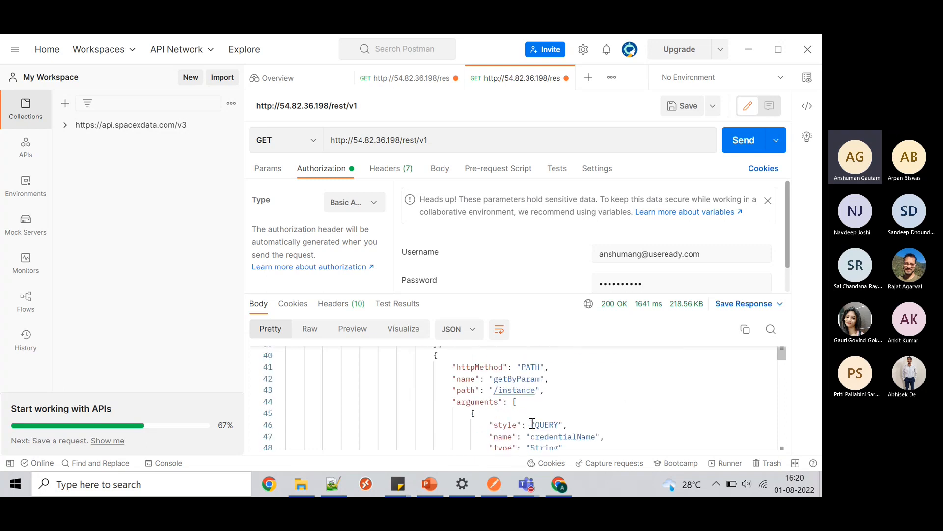
scroll(533, 424, down, 6)
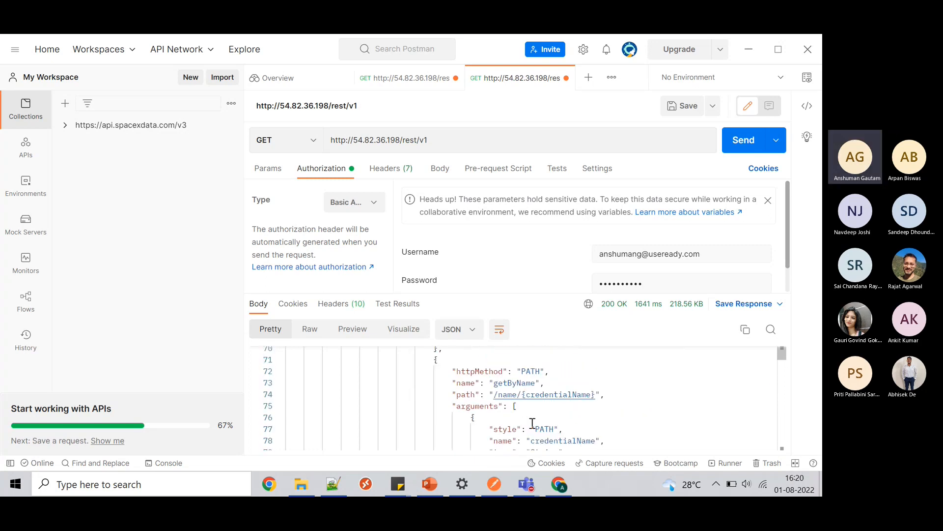
scroll(532, 424, down, 6)
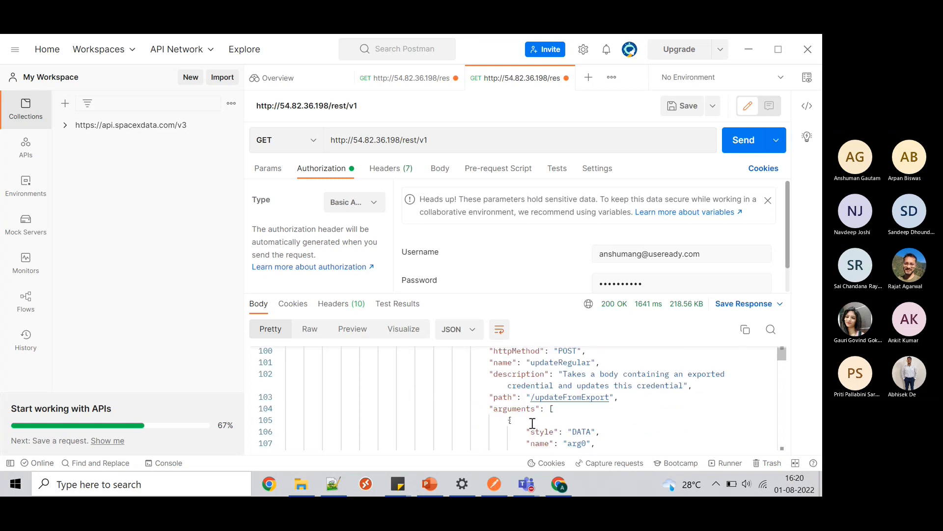
scroll(532, 423, down, 12)
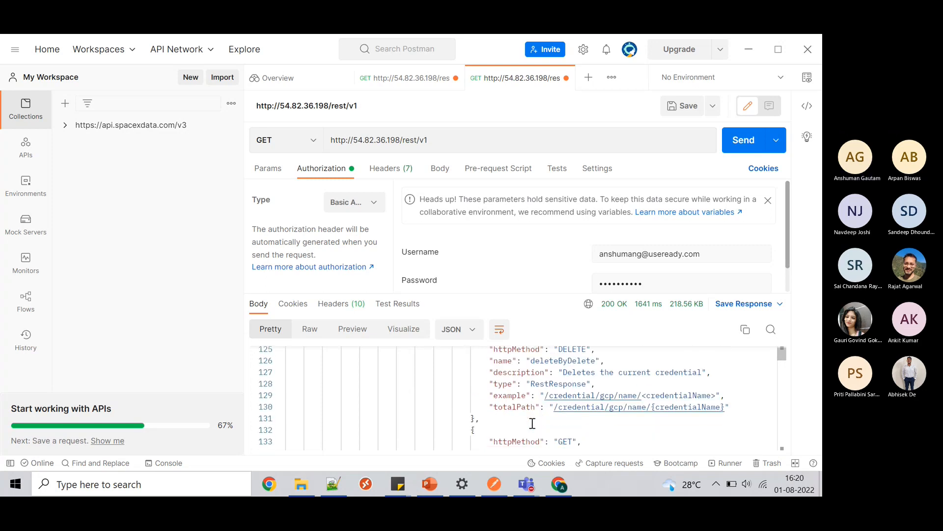
scroll(532, 424, down, 18)
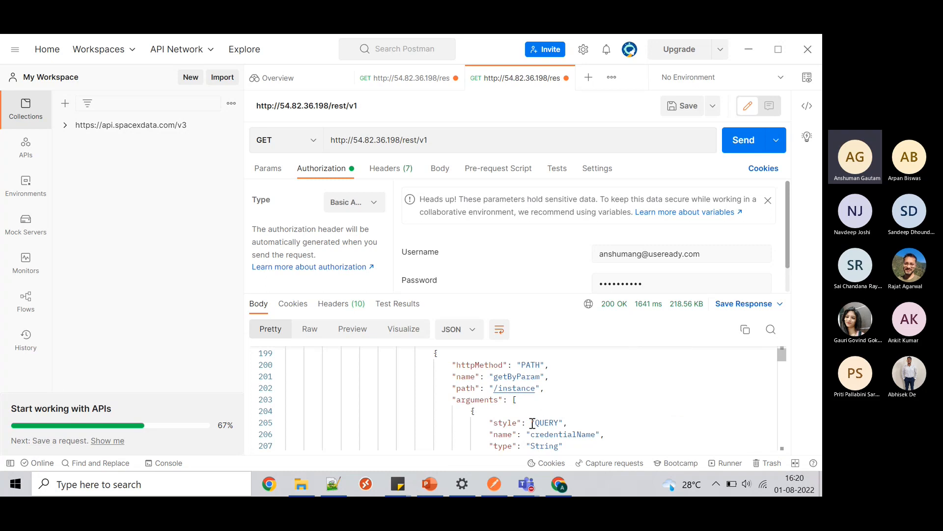
- Switch the rest/v1 request's HTTP method from GET to POST
click(437, 140)
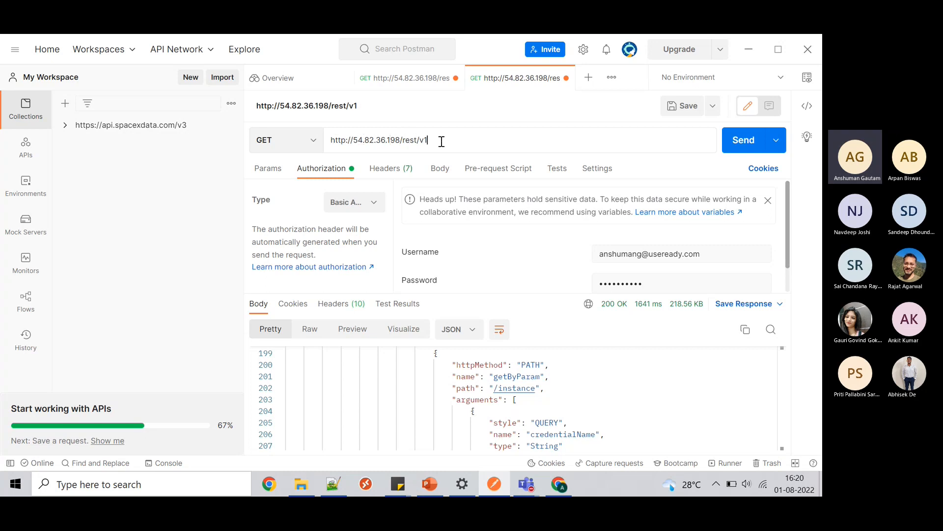
drag(438, 141, 322, 142)
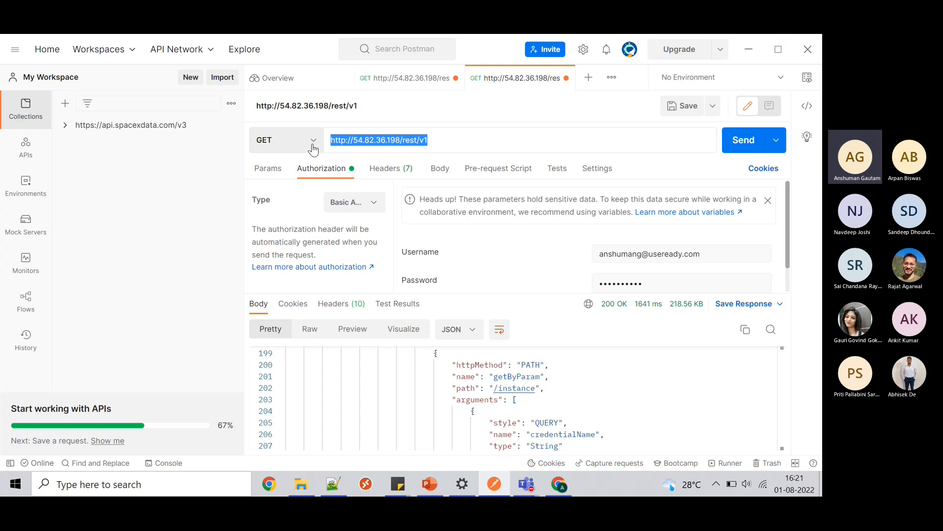
click(313, 146)
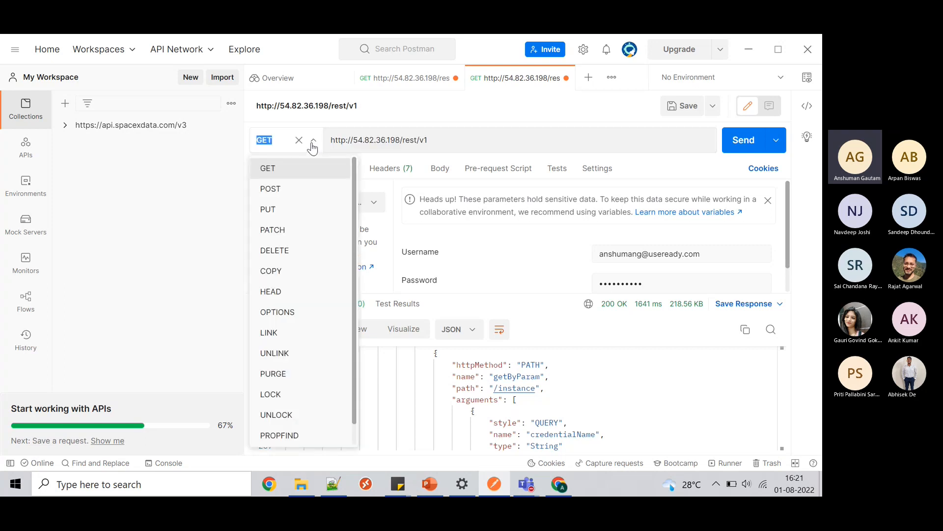
click(290, 189)
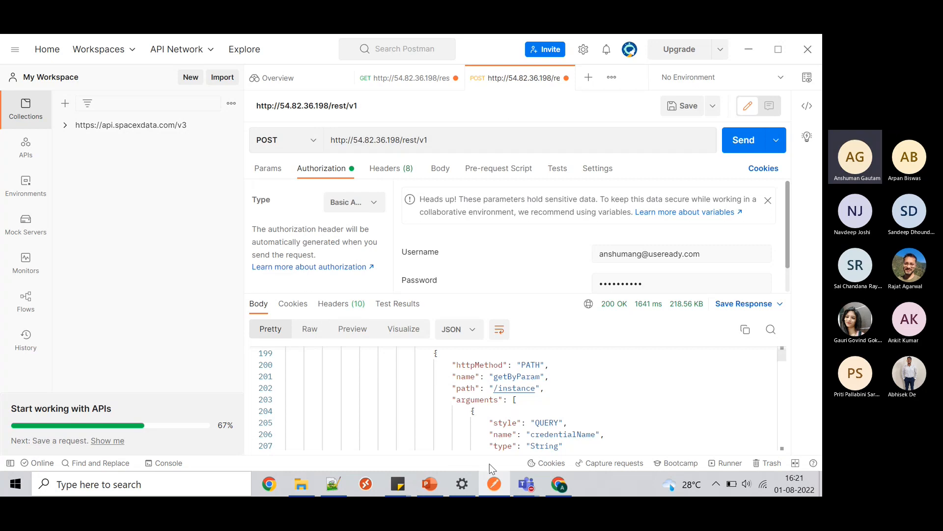
- Select the group/project/version/job run path of line 21's template URL in Notepad++
click(330, 491)
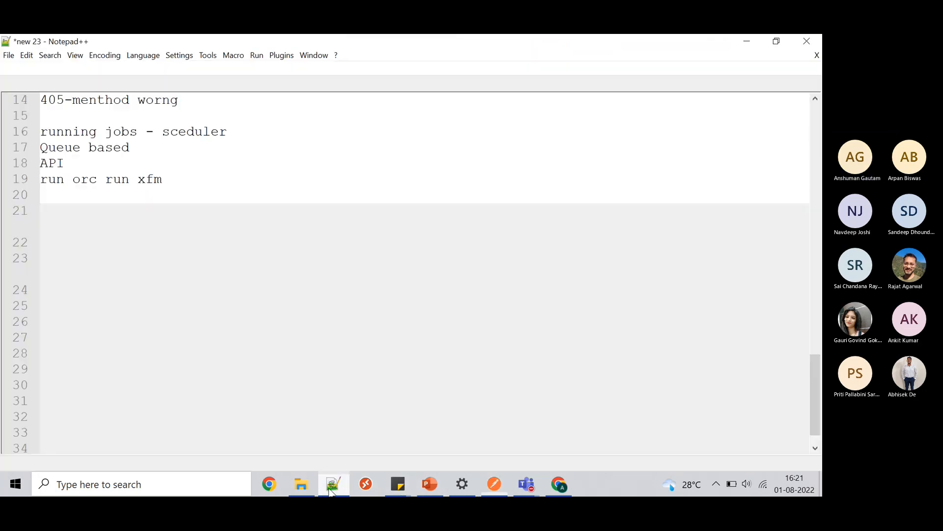
scroll(407, 376, up, 3)
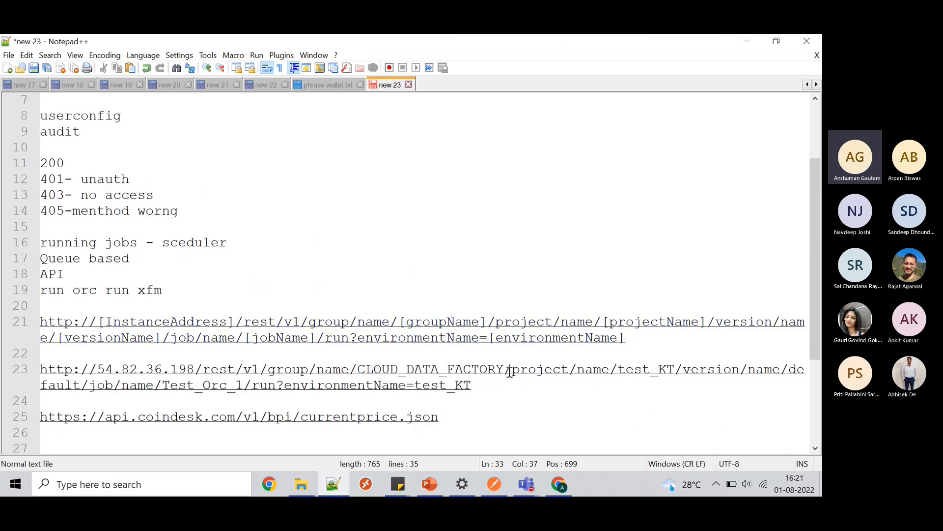
drag(639, 338, 48, 322)
click(127, 320)
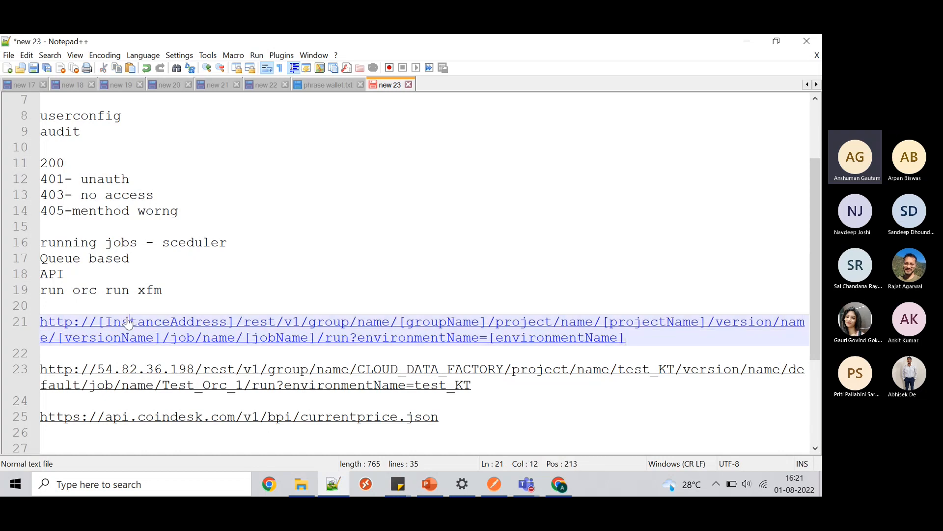
click(162, 323)
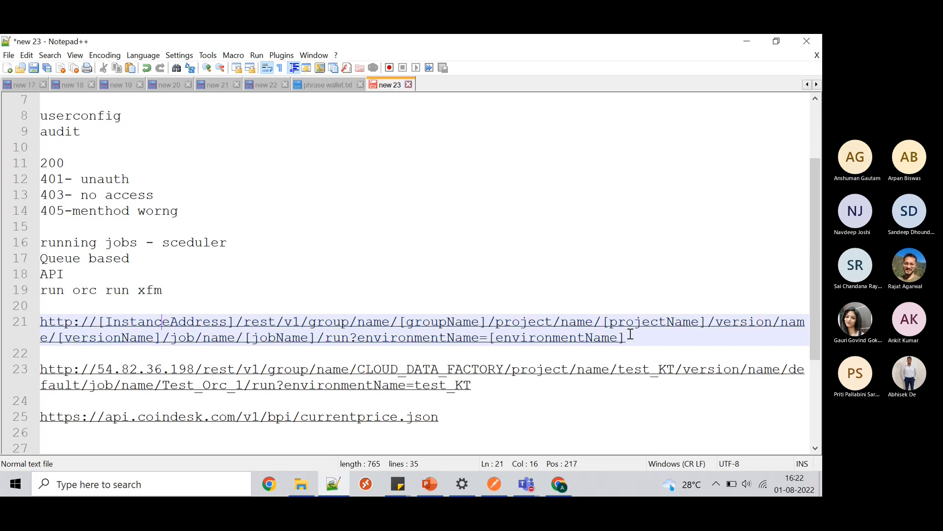
drag(634, 335, 308, 322)
key(ctrl+c)
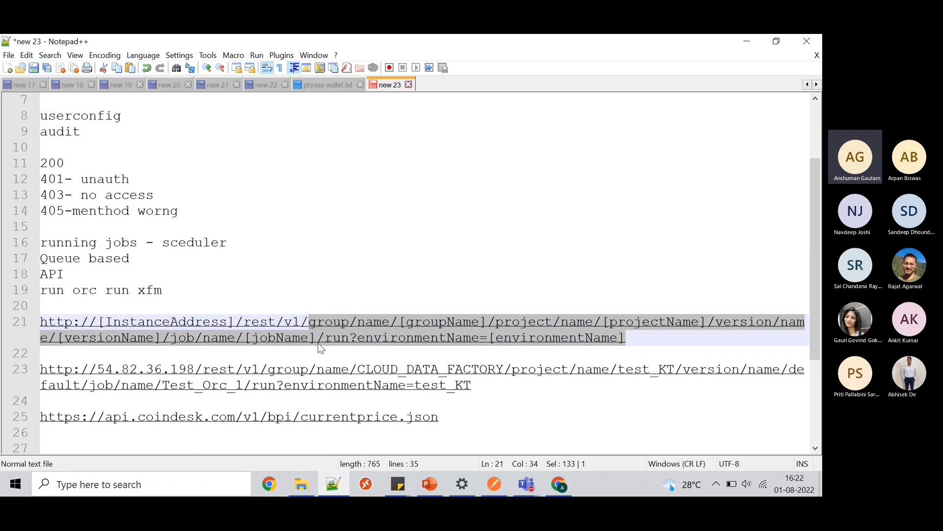
click(494, 486)
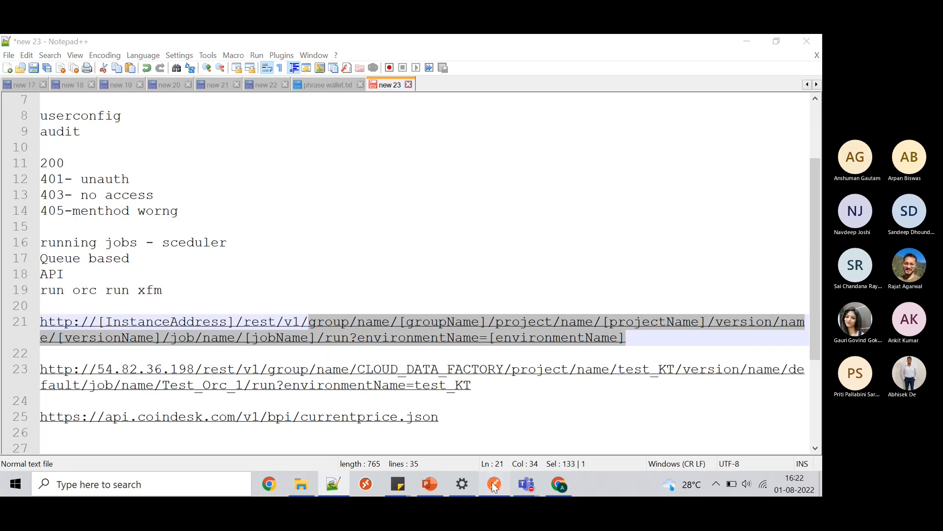
triple_click(444, 138)
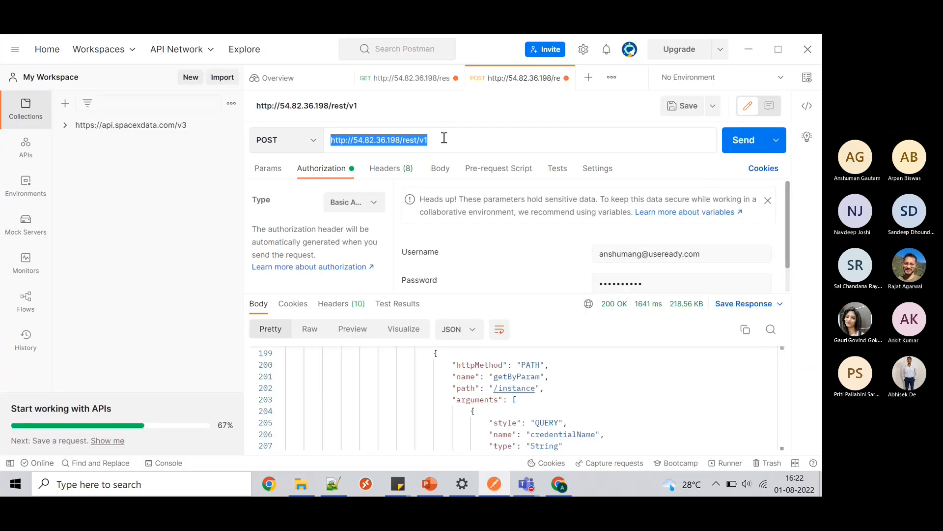
- Append '/' and the group/project/version/job run?environmentName= template path to the POST URL
click(444, 138)
text(/)
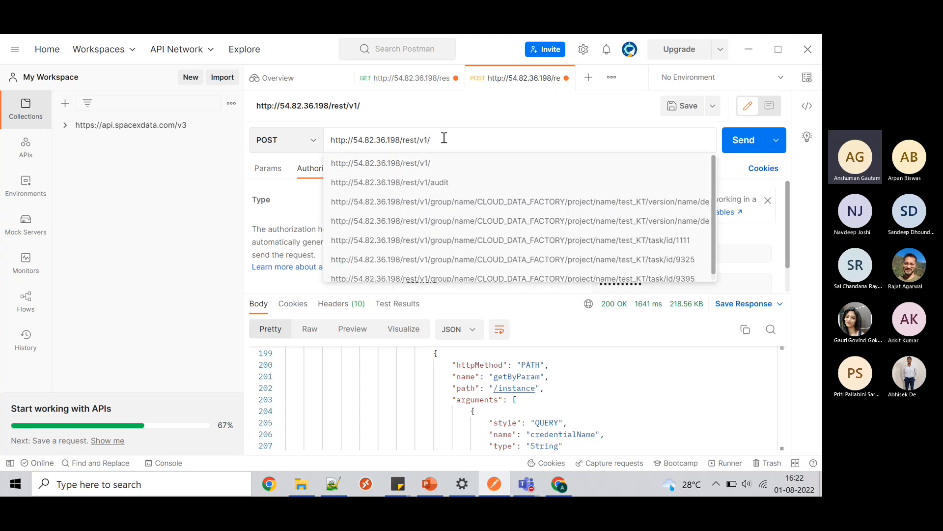
key(ctrl+v)
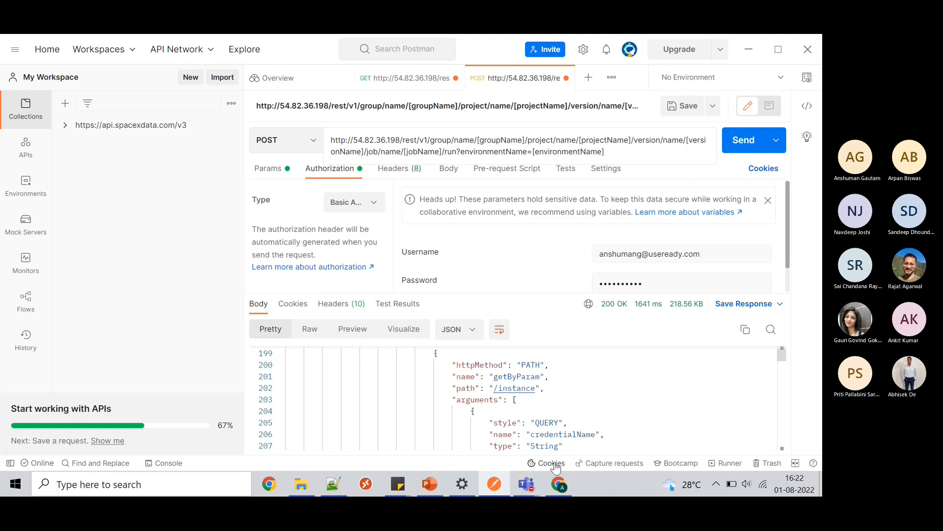
click(560, 485)
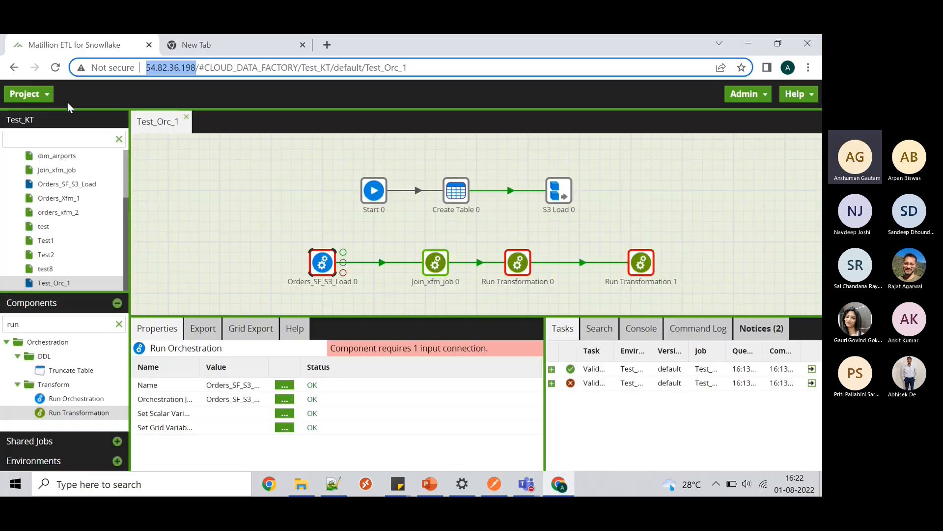
- Open Project > Switch Project in Matillion to list all available projects and jobs
click(31, 96)
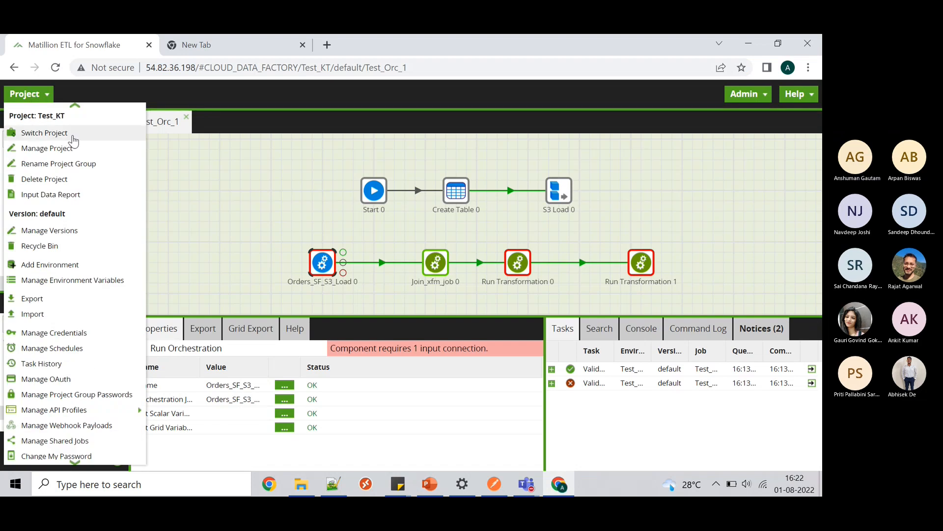
click(74, 140)
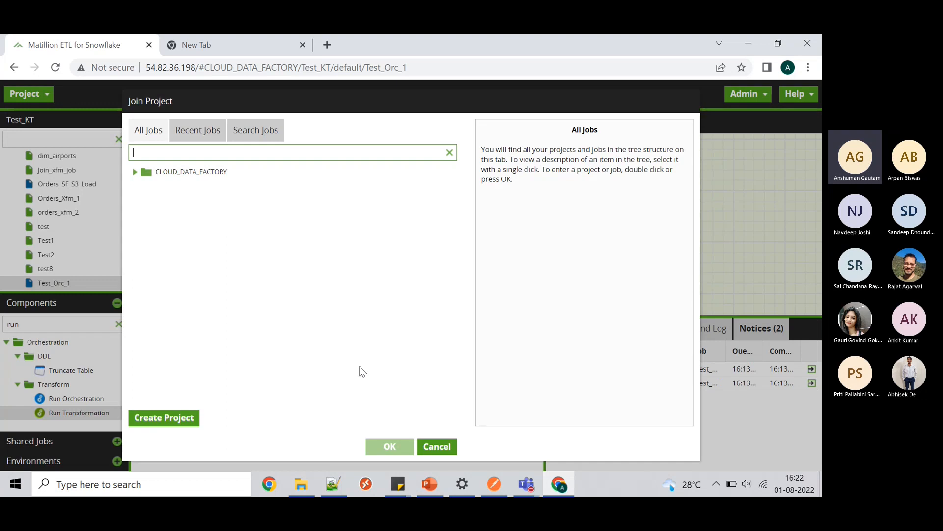
click(495, 484)
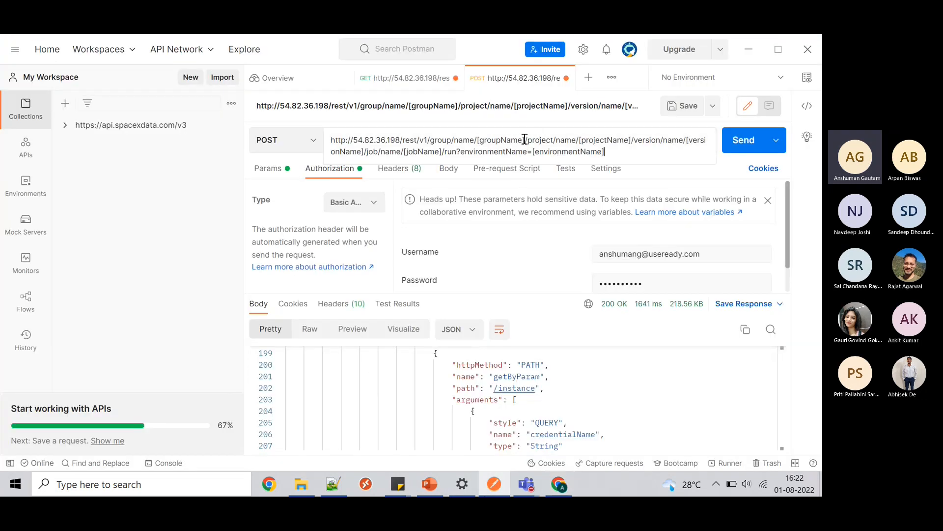
- Replace [groupName] in the request URL with CLOUD_DATA_FACTORY
drag(525, 140, 476, 141)
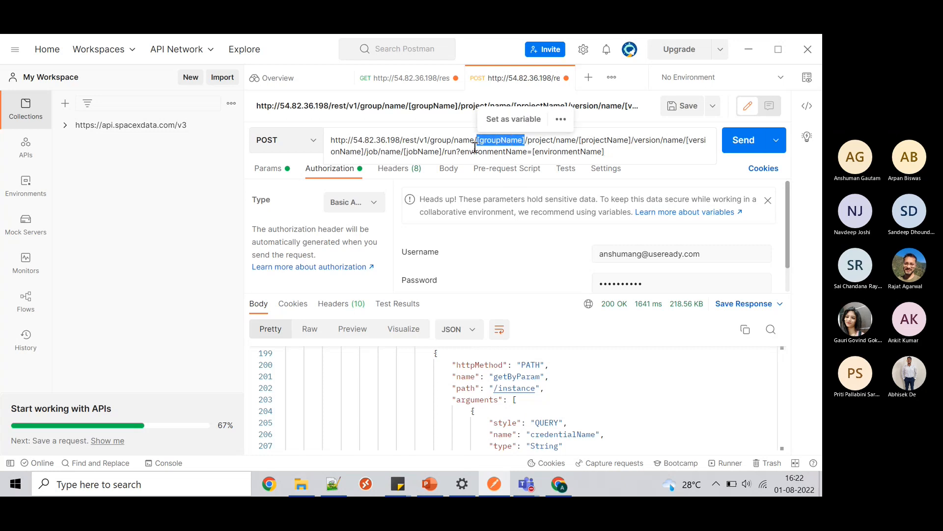
text(CLOUD_DAT)
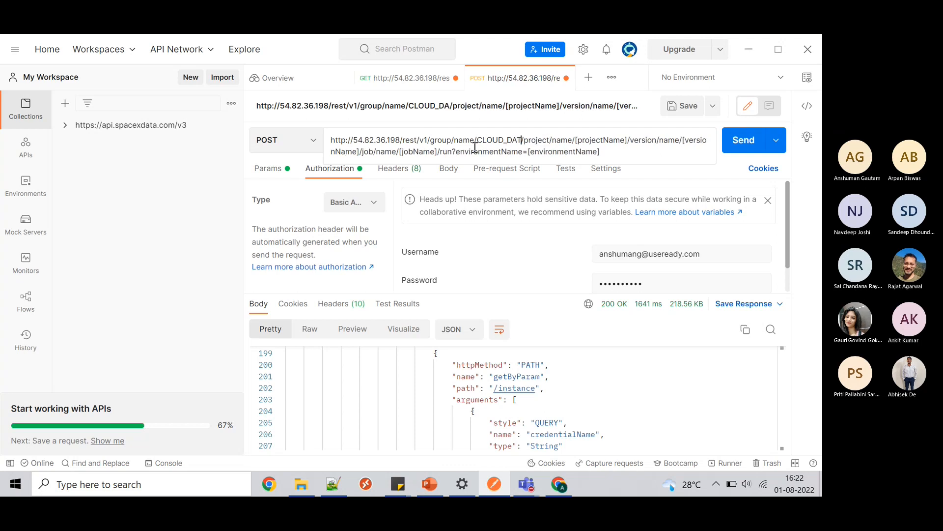
text(A_)
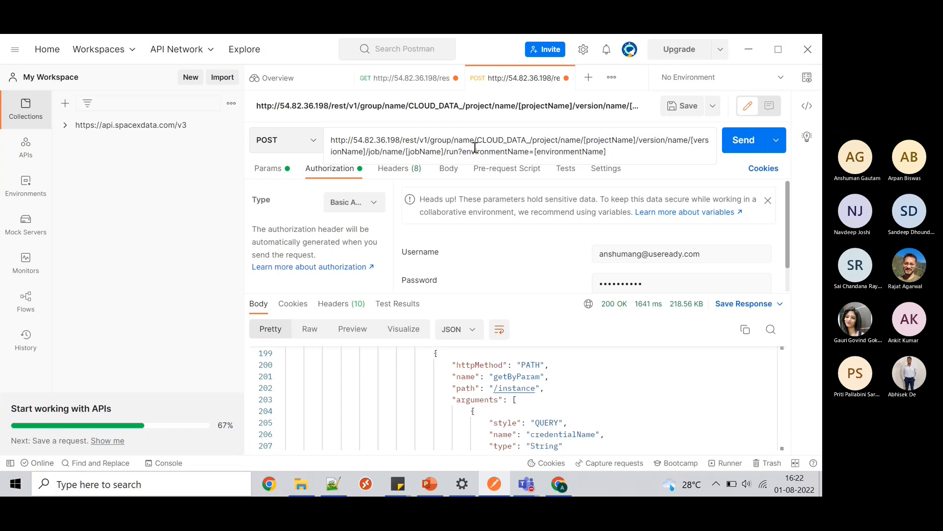
text(FACTORY)
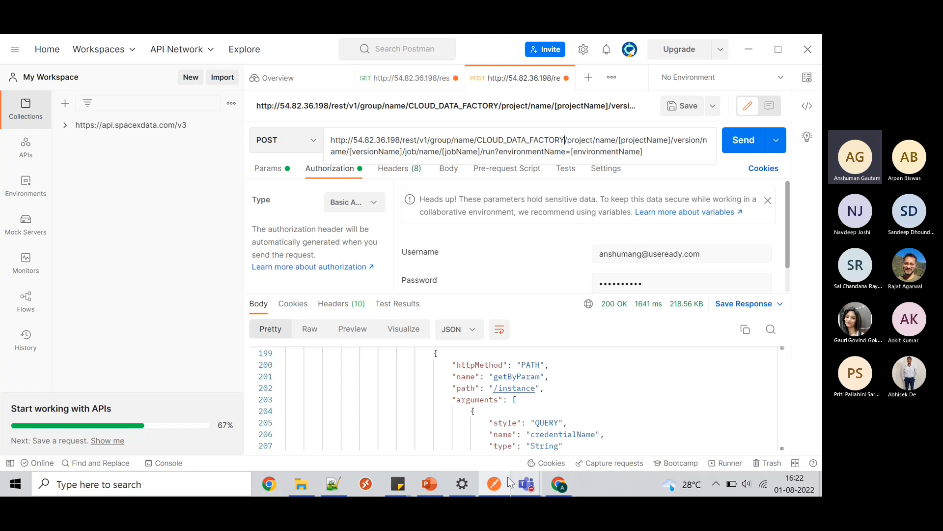
- Expand CLOUD_DATA_FACTORY in the Join Project tree to reveal Mat_Sessions, RESEARCH_TRAINING and Test_KT
mouse_move(560, 483)
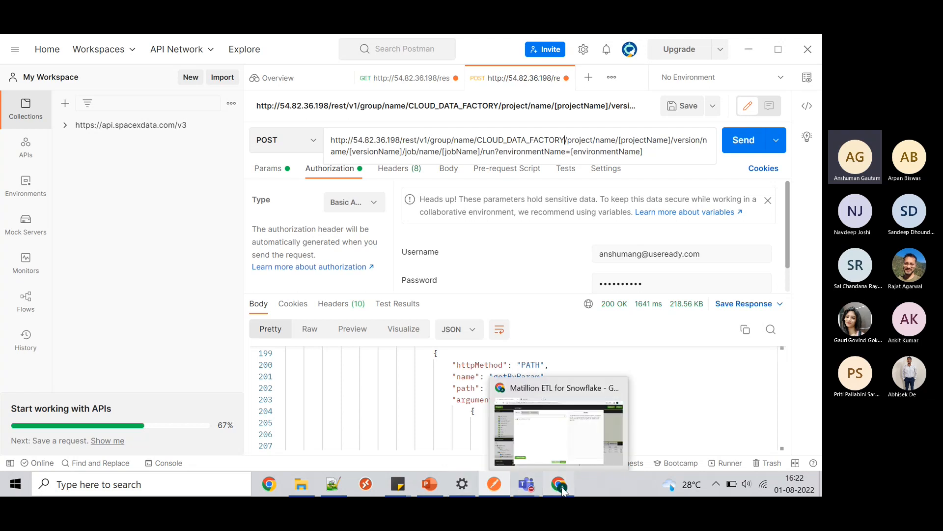
click(539, 469)
click(135, 170)
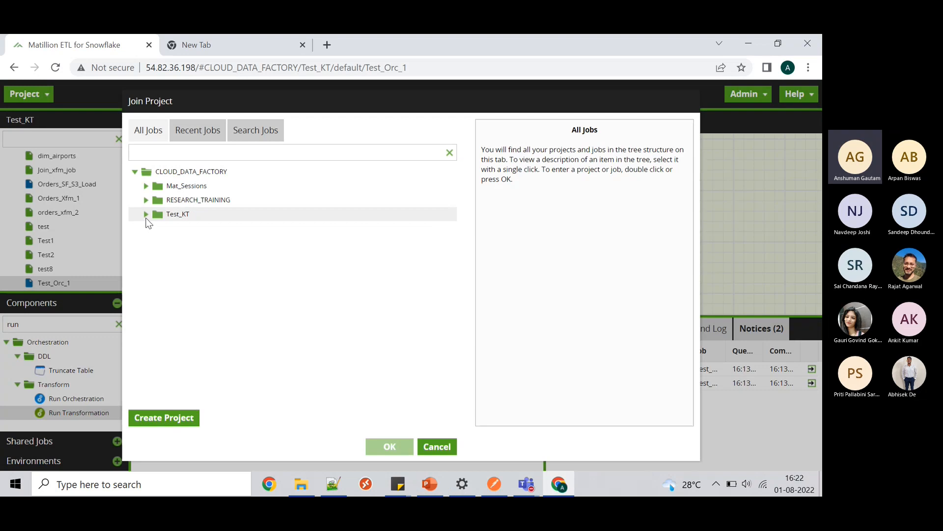
click(497, 489)
click(566, 140)
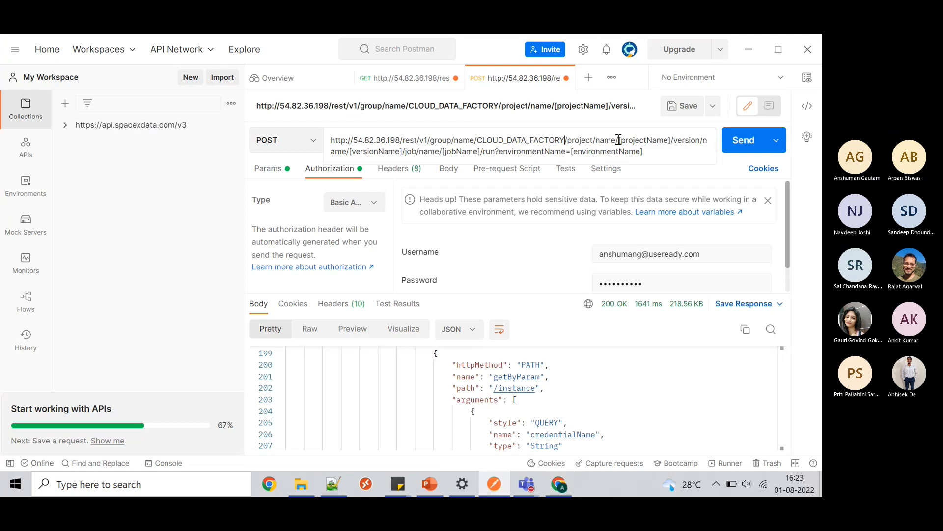
- Replace the [projectName] placeholder in the request URL with test_KT
click(672, 140)
key(BackSpace)
key(BackSpace)
key(BackSpace)
key(BackSpace)
key(BackSpace)
key(BackSpace)
key(BackSpace)
key(BackSpace)
key(BackSpace)
key(BackSpace)
key(BackSpace)
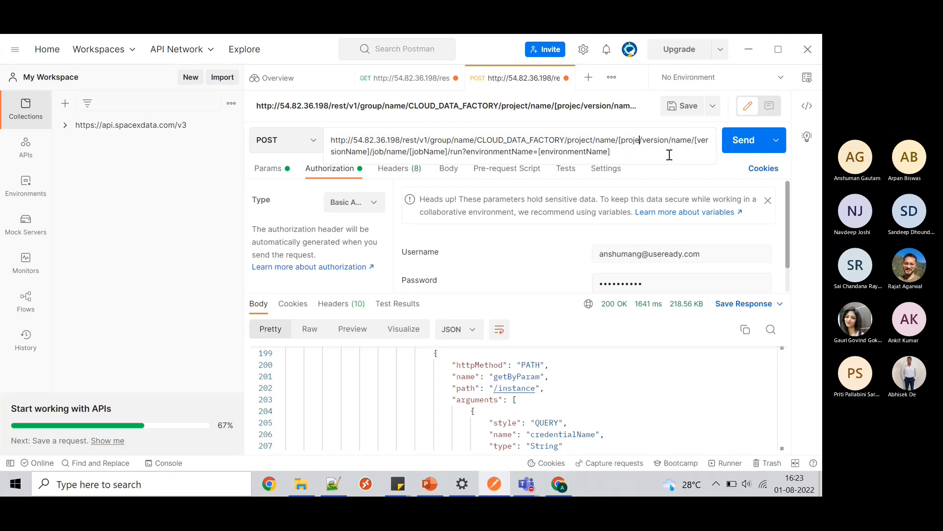
key(BackSpace)
key(BackSpace)
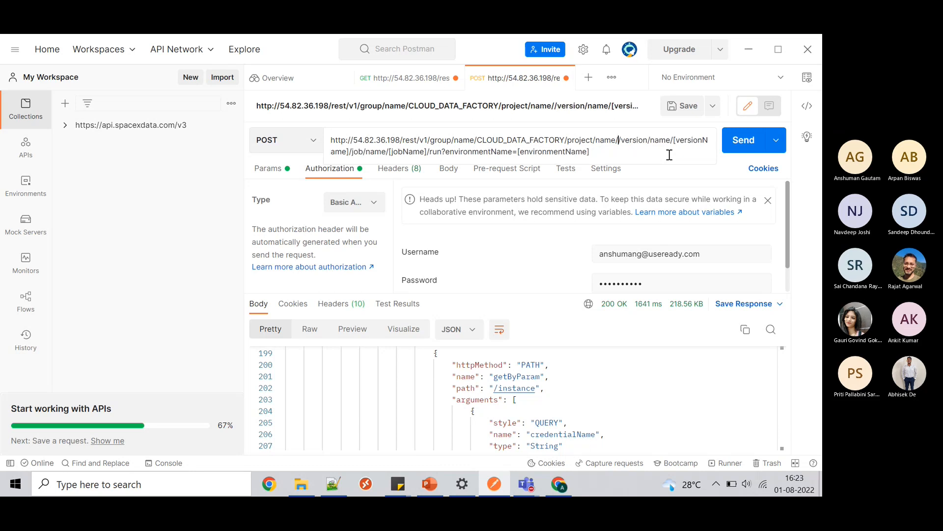
text(test)
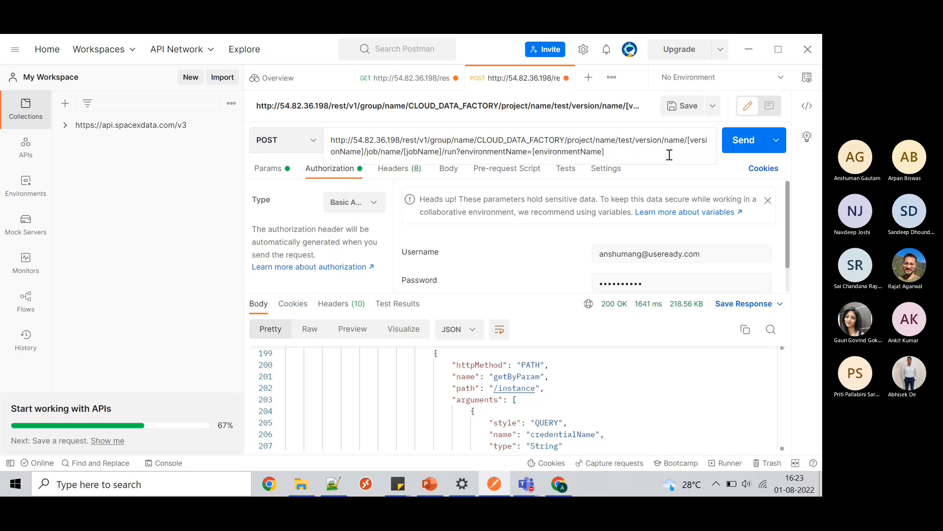
text(_KT)
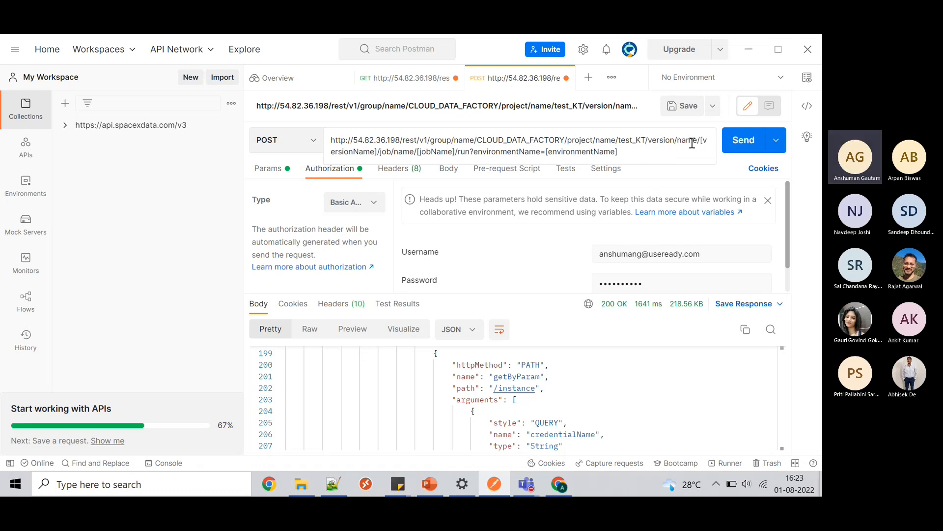
click(559, 484)
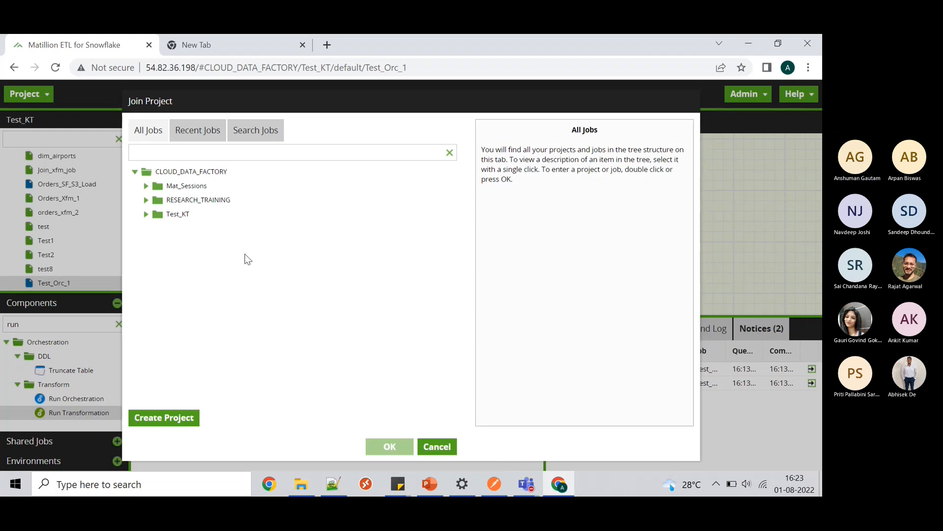
- Expand Test_KT in the Join Project tree to confirm its version is named default
click(146, 214)
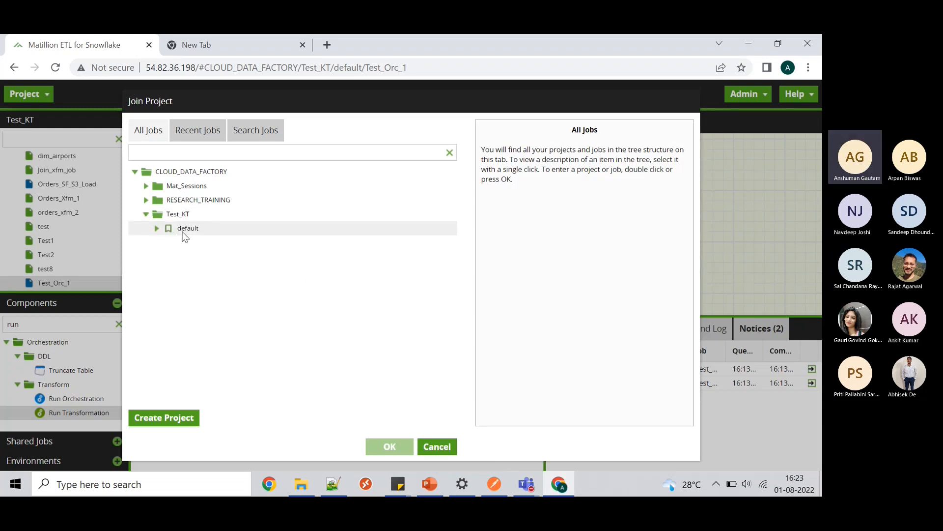
click(185, 234)
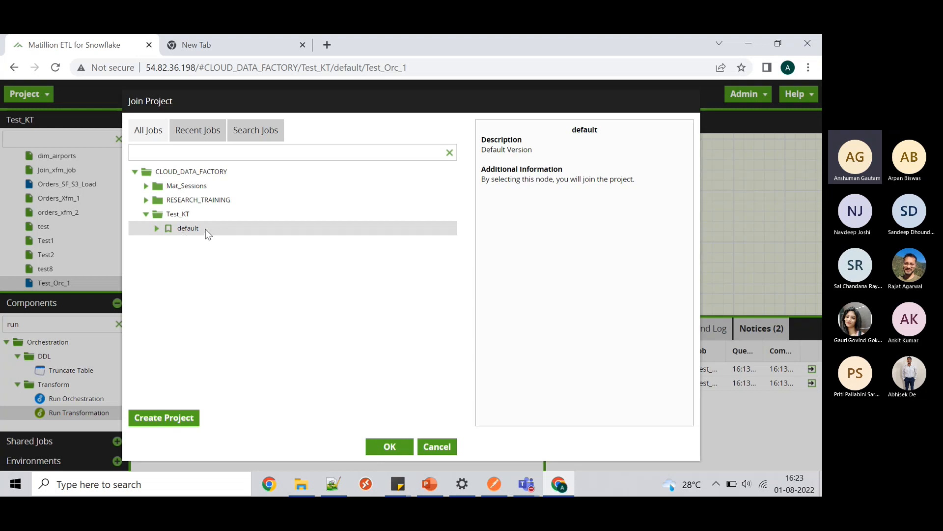
click(503, 491)
click(657, 139)
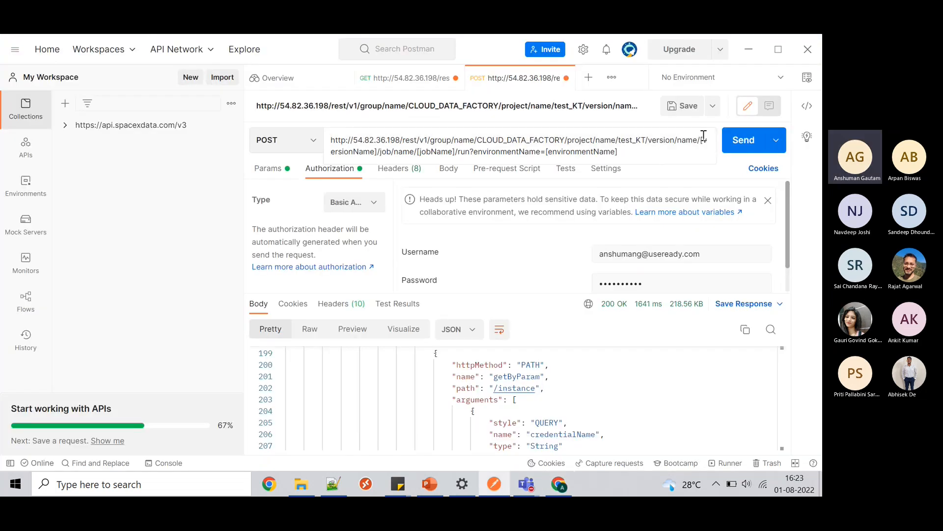
- Replace [versionName] in the request URL with default
drag(702, 140, 381, 153)
text(def)
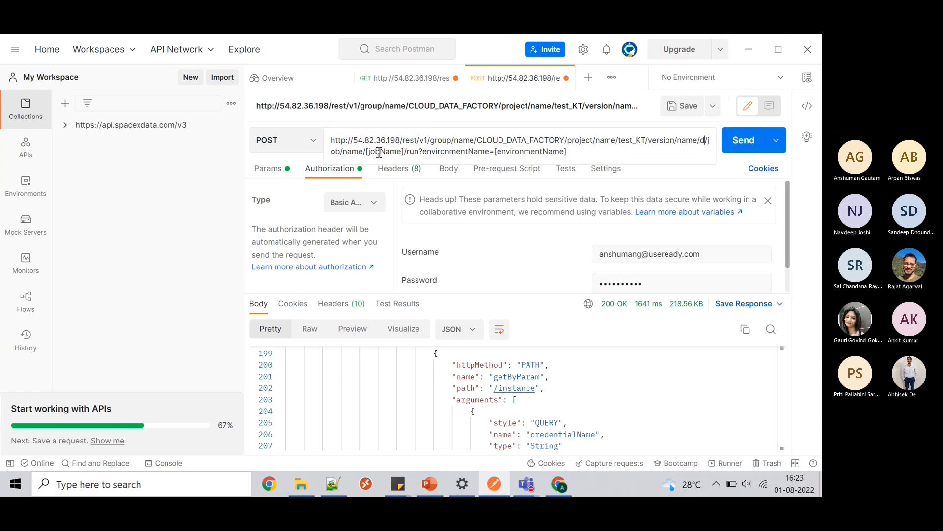
text(ault)
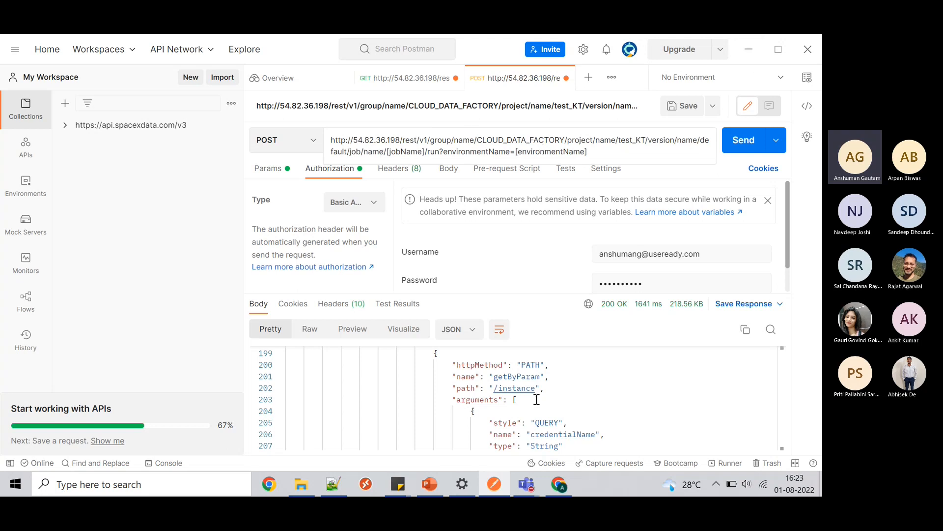
click(558, 486)
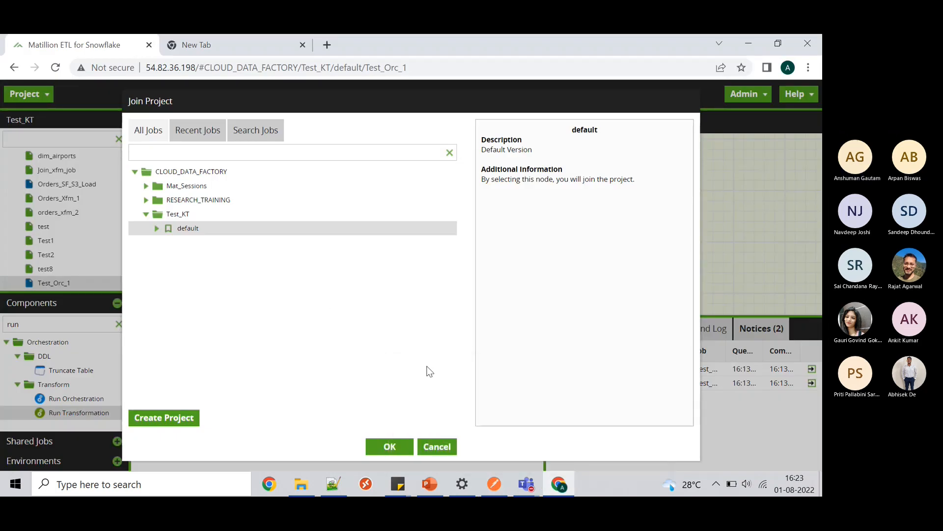
- Cancel the Join Project dialog to reveal the Test_Orc_1 job canvas
click(446, 445)
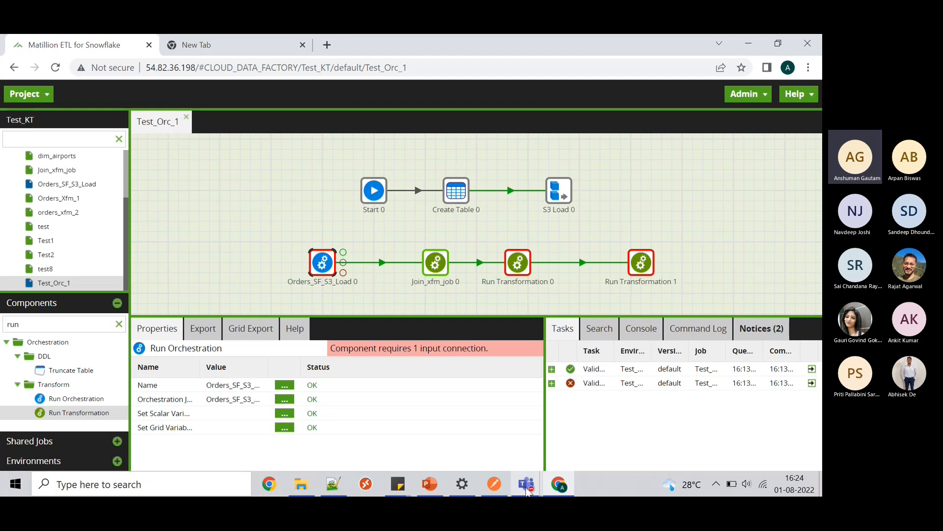
click(494, 485)
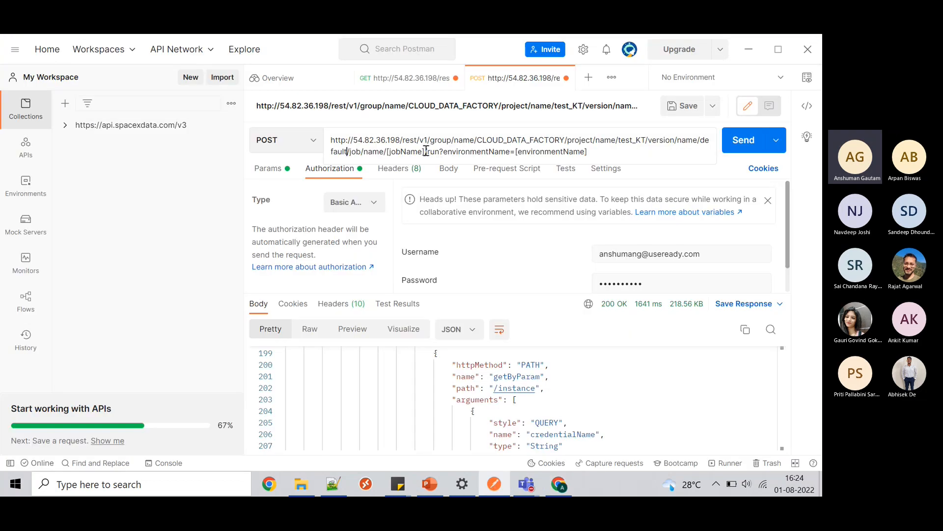
- Replace the [jobName] placeholder in the request URL with Test_Orc_1
click(559, 492)
click(559, 492)
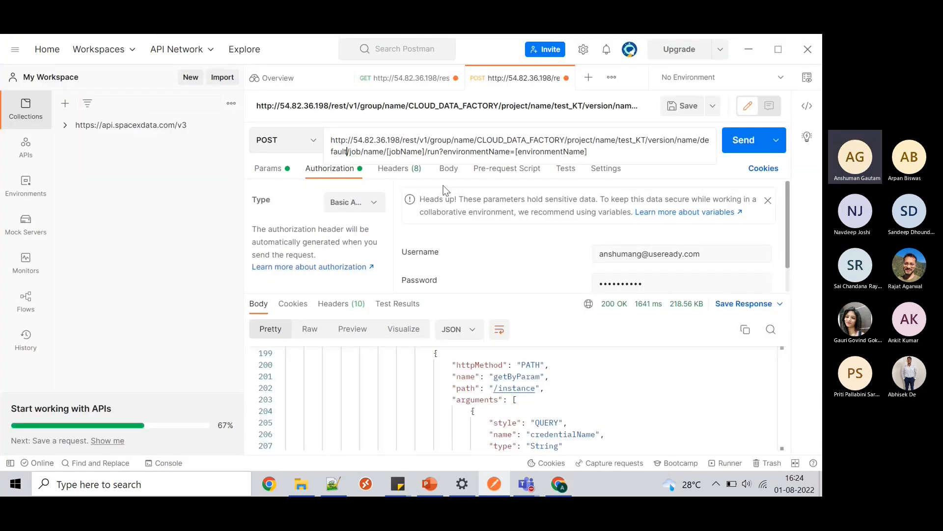
click(427, 151)
key(BackSpace)
key(BackSpace)
key(BackSpace)
key(BackSpace)
key(BackSpace)
key(BackSpace)
key(BackSpace)
key(BackSpace)
key(BackSpace)
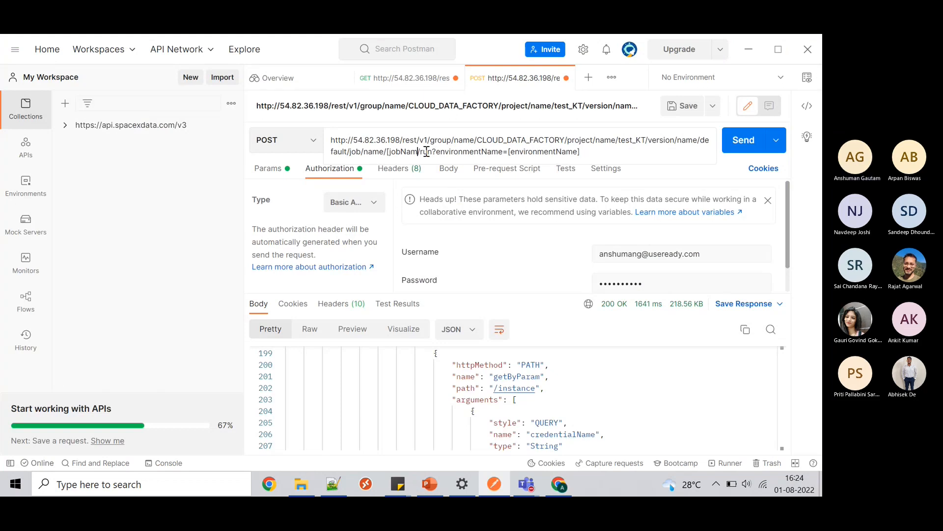
key(BackSpace)
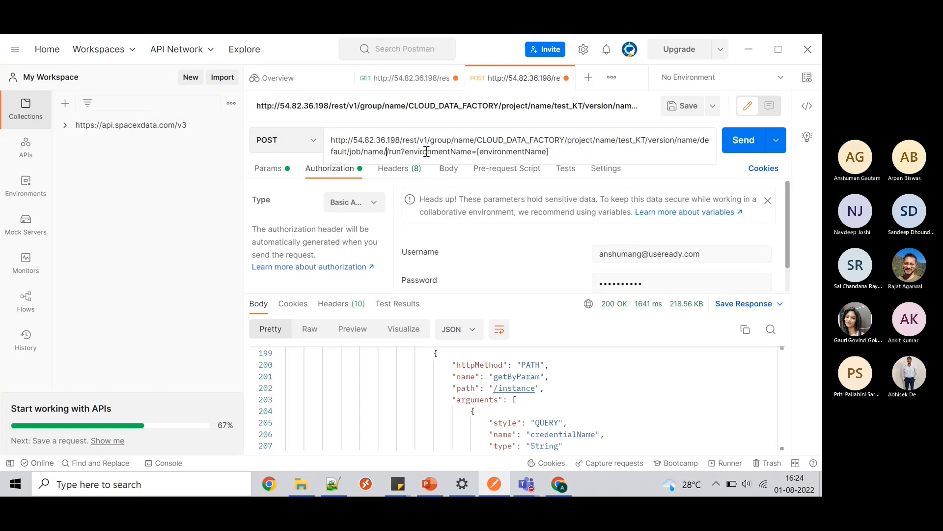
text(Test_O)
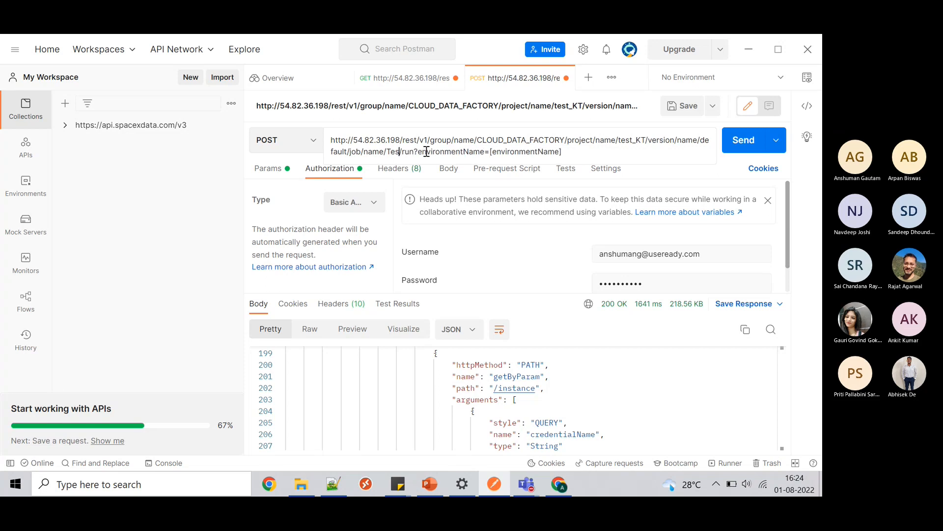
text(rc_1)
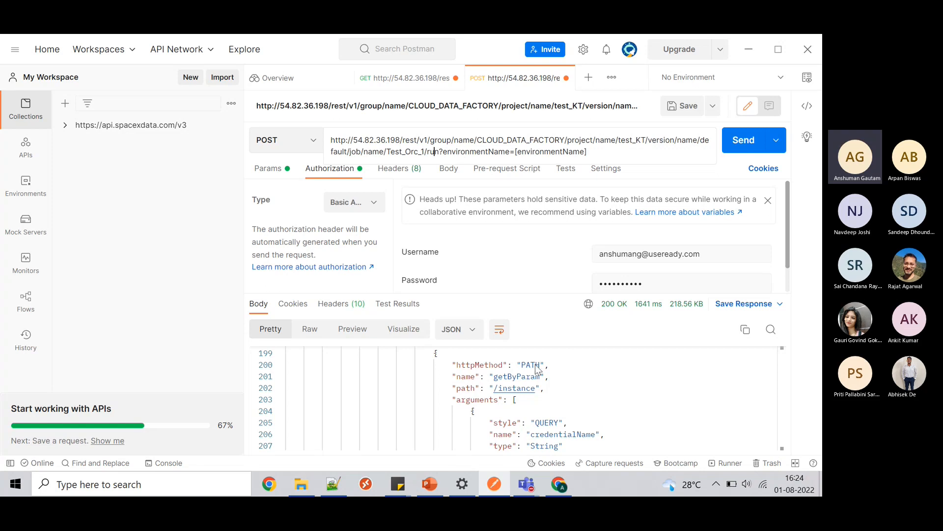
- Expand Environments in Matillion to check the environment is named Test_KT
click(565, 479)
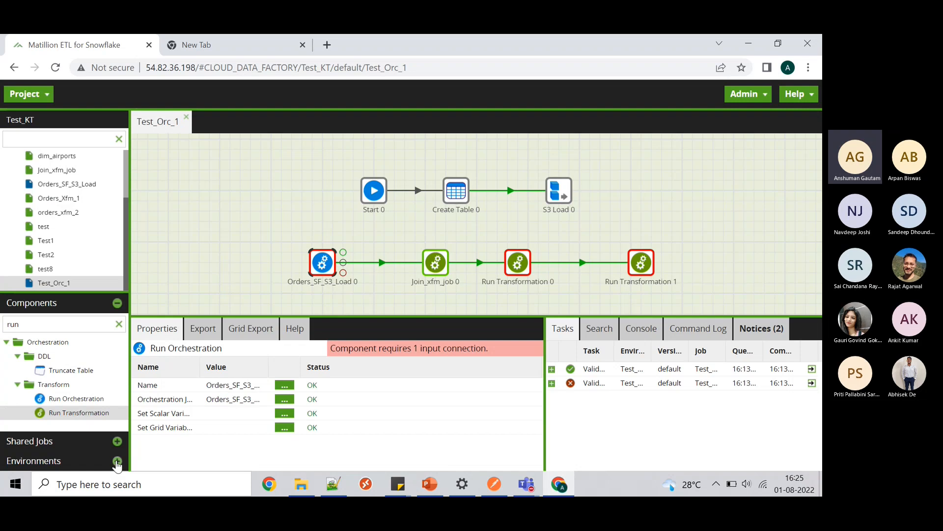
click(116, 461)
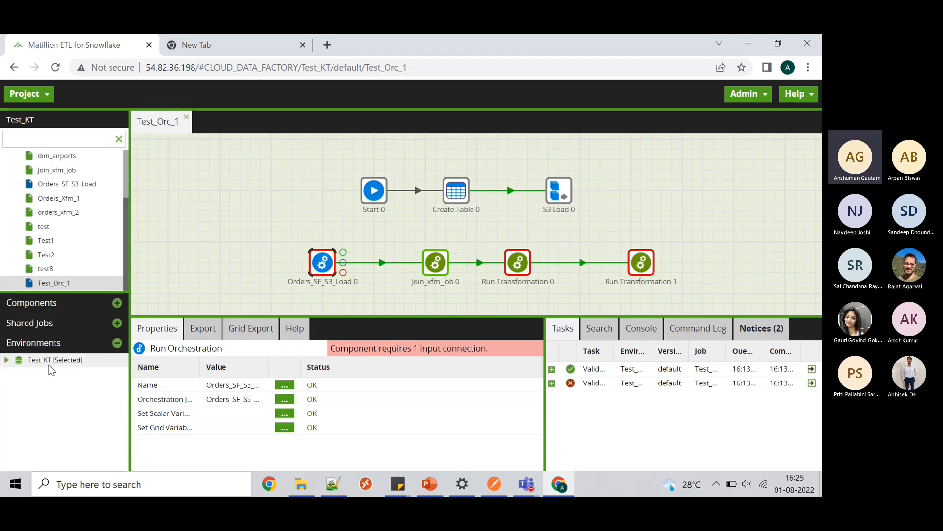
click(503, 484)
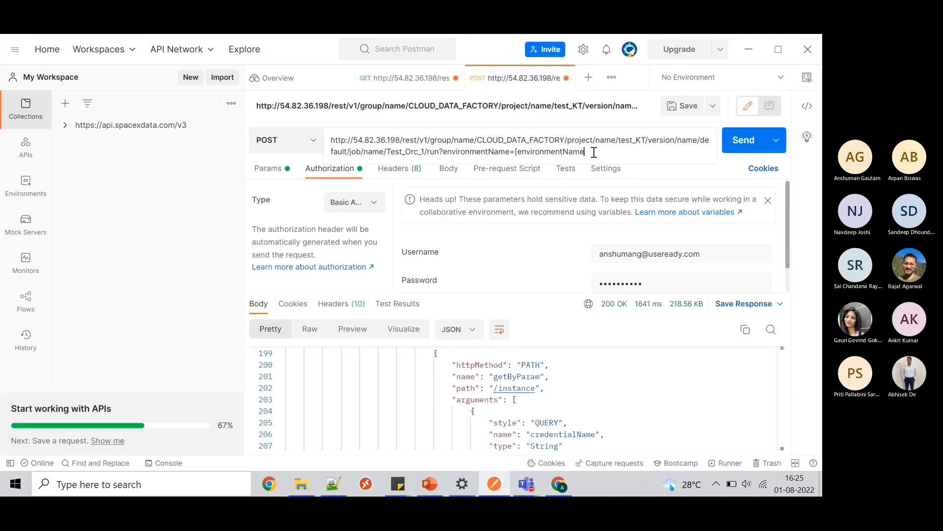
- Replace the URL's environmentName placeholder with test_KT and confirm it under Params
key(BackSpace)
key(BackSpace)
key(BackSpace)
key(BackSpace)
key(BackSpace)
key(BackSpace)
key(BackSpace)
key(BackSpace)
key(BackSpace)
key(BackSpace)
key(BackSpace)
key(BackSpace)
key(BackSpace)
key(BackSpace)
key(BackSpace)
key(BackSpace)
text(tes)
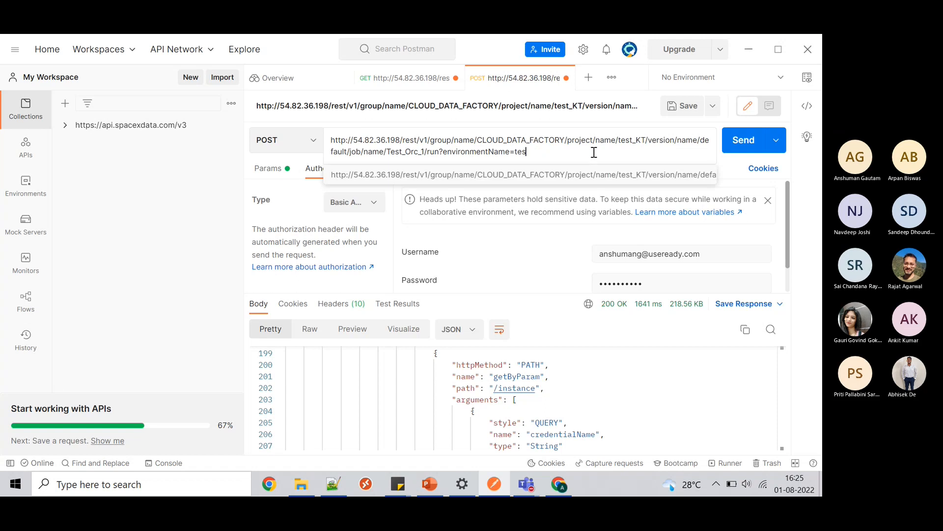
text(t_KT)
click(270, 174)
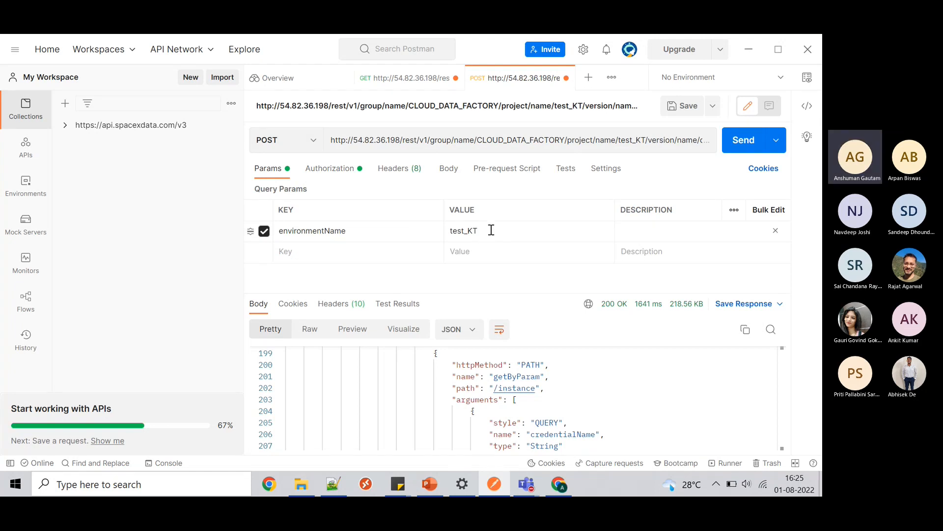
click(618, 140)
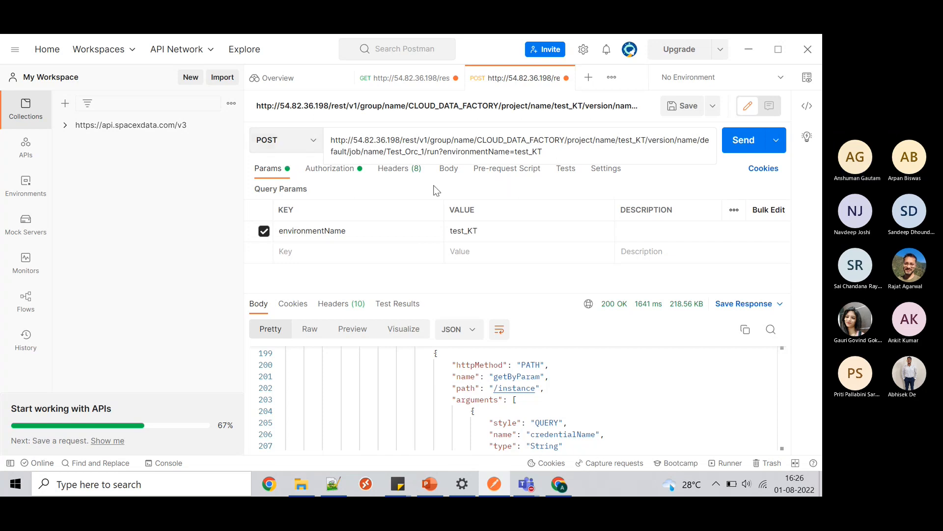
- Verify the run request's Basic Auth credentials
click(340, 173)
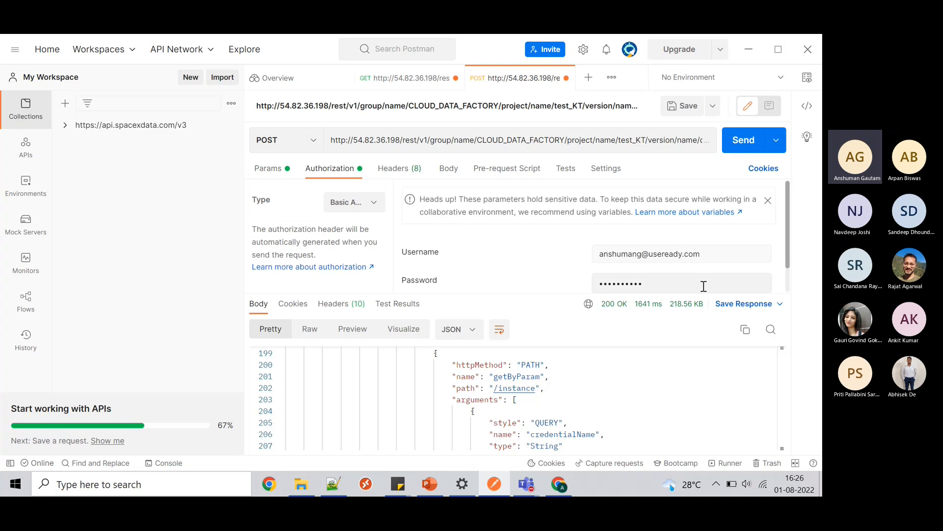
scroll(704, 286, down, 1)
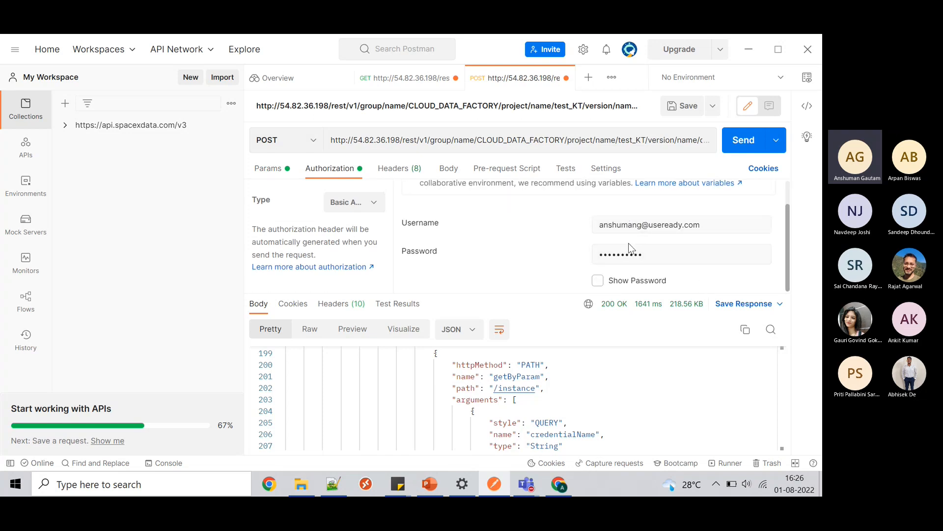
scroll(538, 211, up, 1)
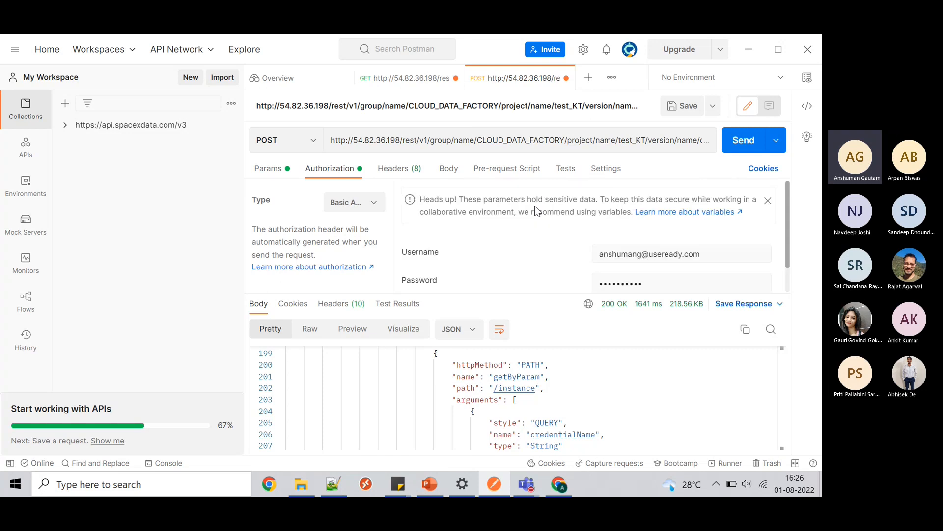
- Send the POST and highlight the 'Successfully queued job Test_Orc_1' response, id 9585
click(747, 143)
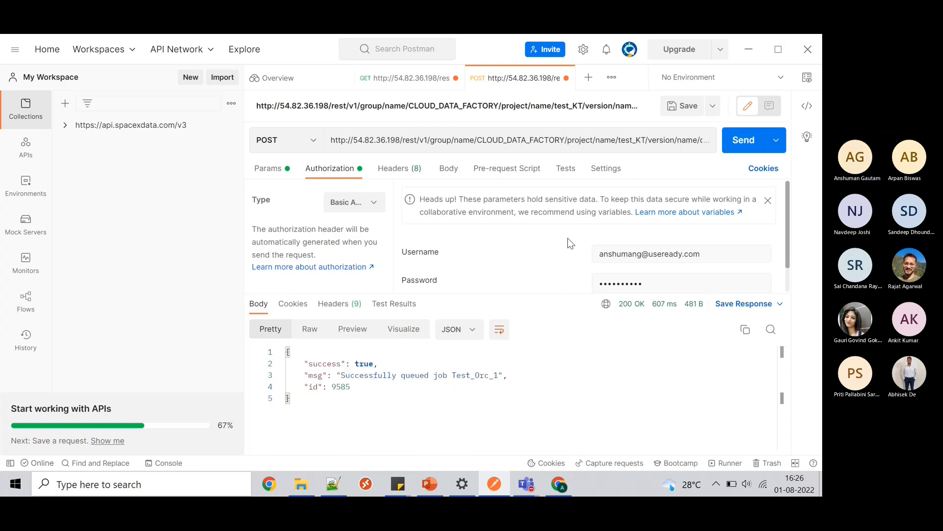
click(343, 375)
drag(342, 375, 516, 375)
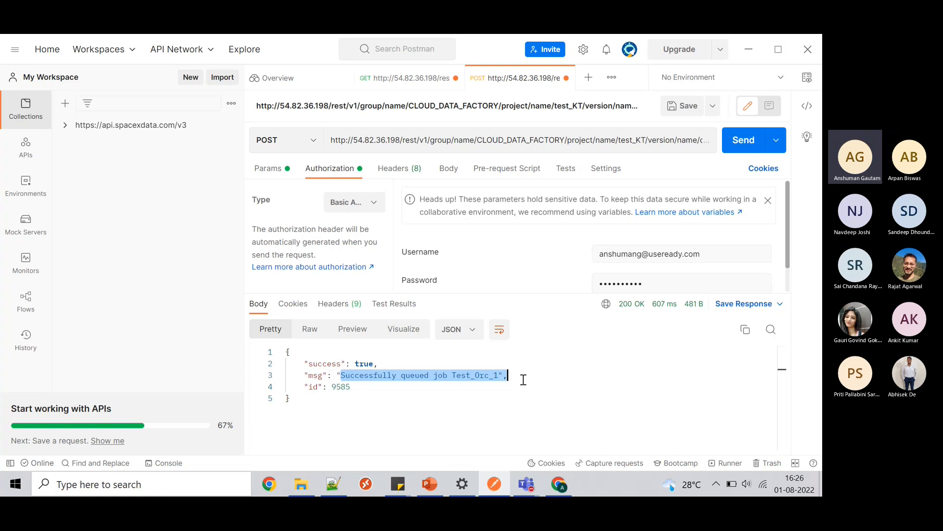
click(523, 380)
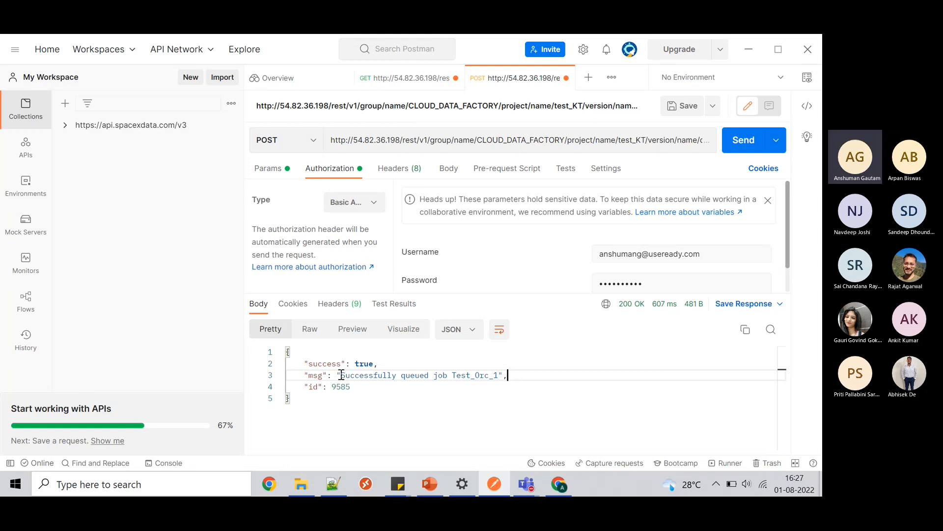
drag(341, 375, 533, 379)
click(579, 381)
- Expand run 9585 in Matillion's Tasks panel: Start succeeded, Create Table failed
click(560, 485)
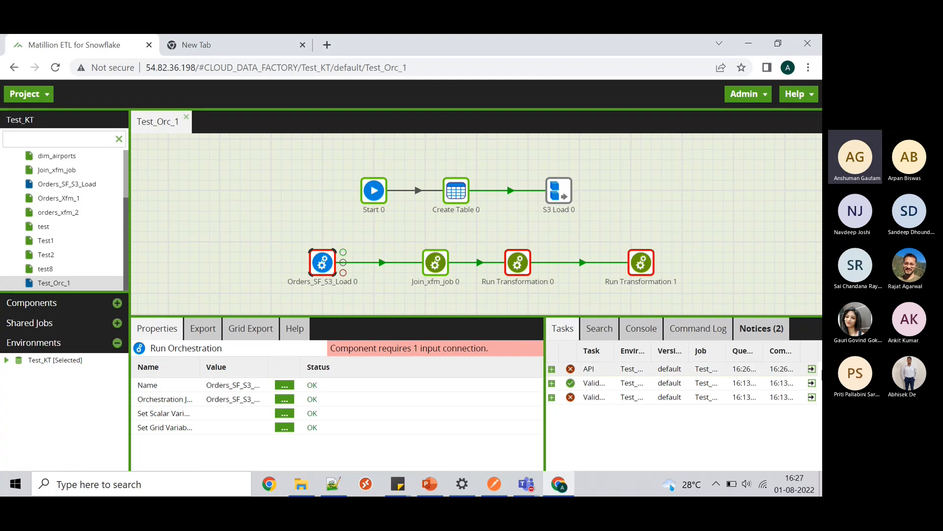
click(811, 370)
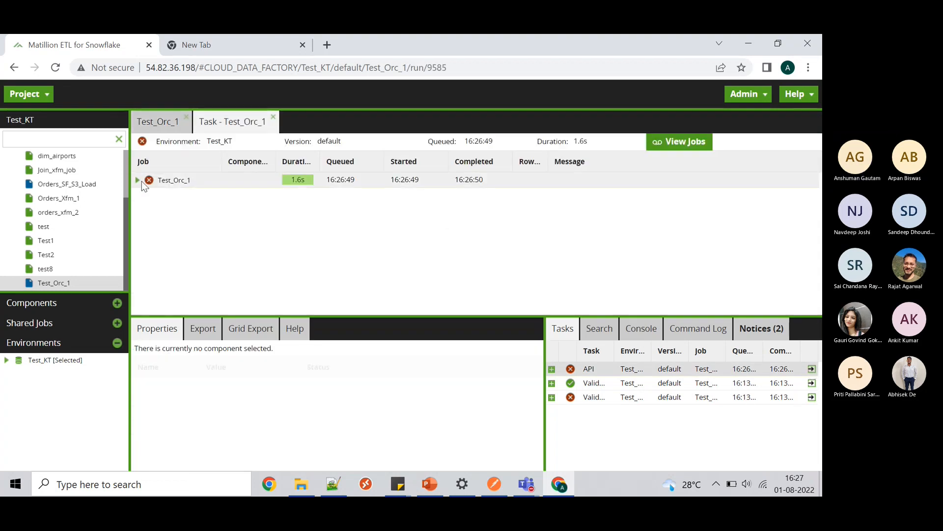
click(140, 180)
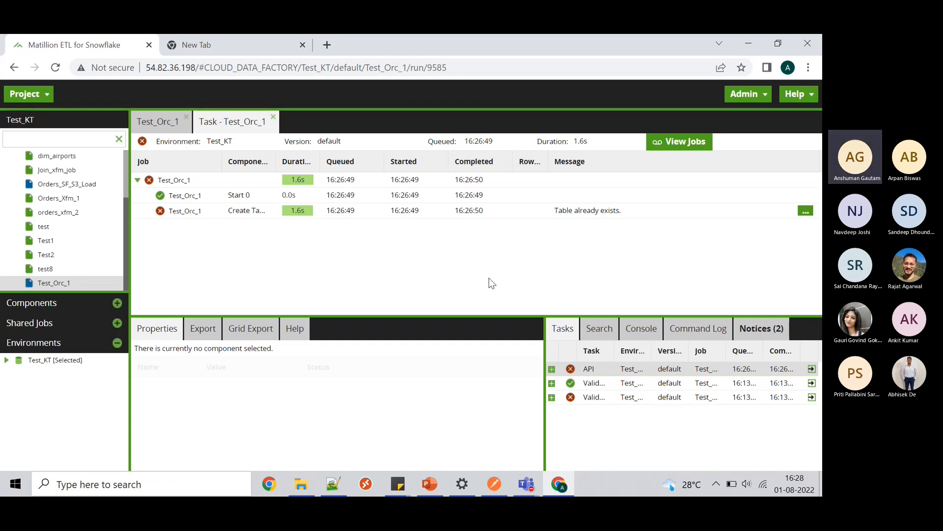
click(495, 484)
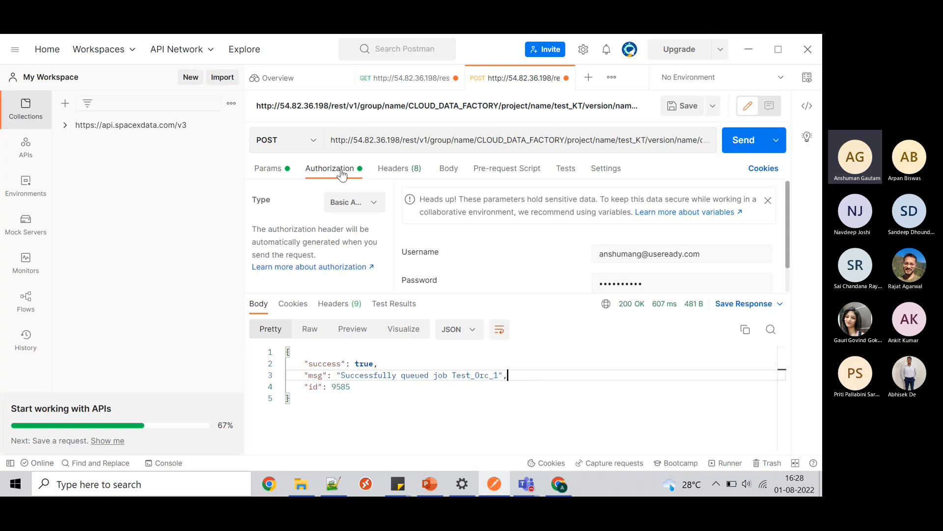
- Switch the request method to GET and trim the URL after the test_KT project name
click(314, 142)
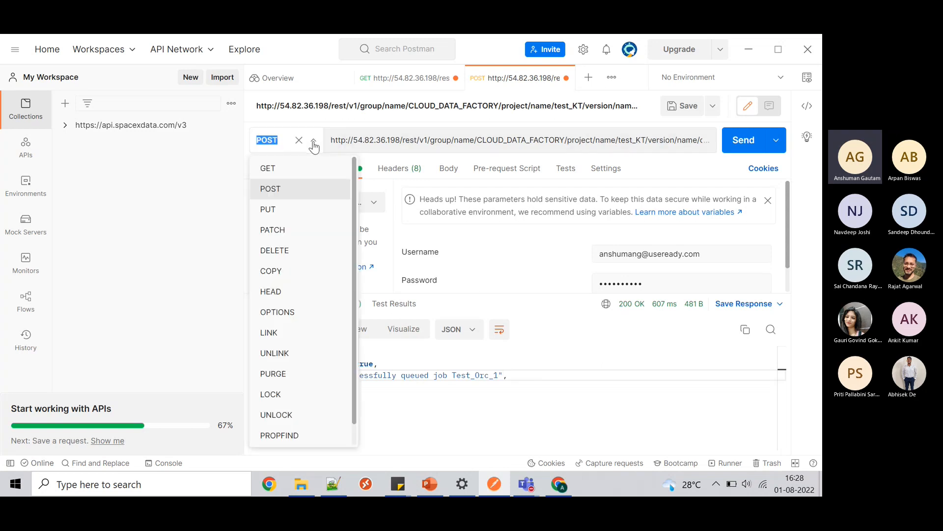
click(302, 164)
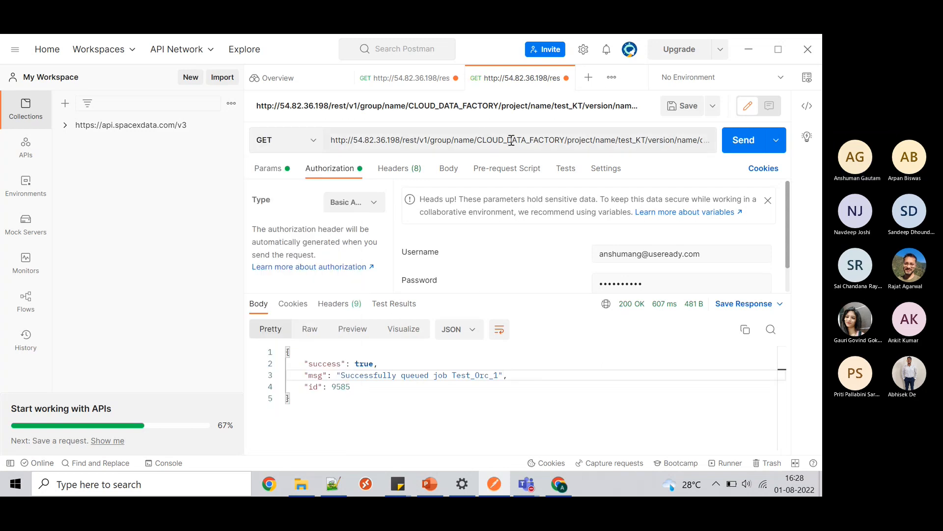
click(568, 141)
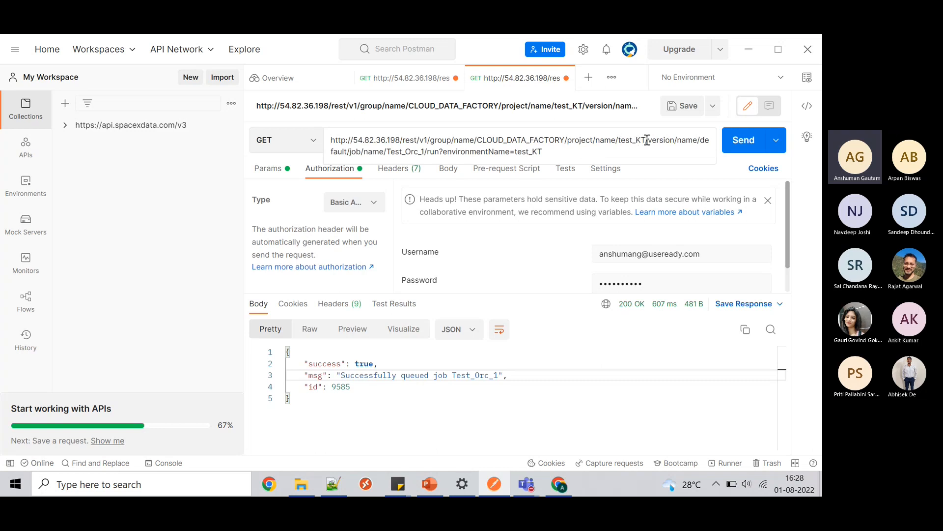
drag(647, 140, 657, 153)
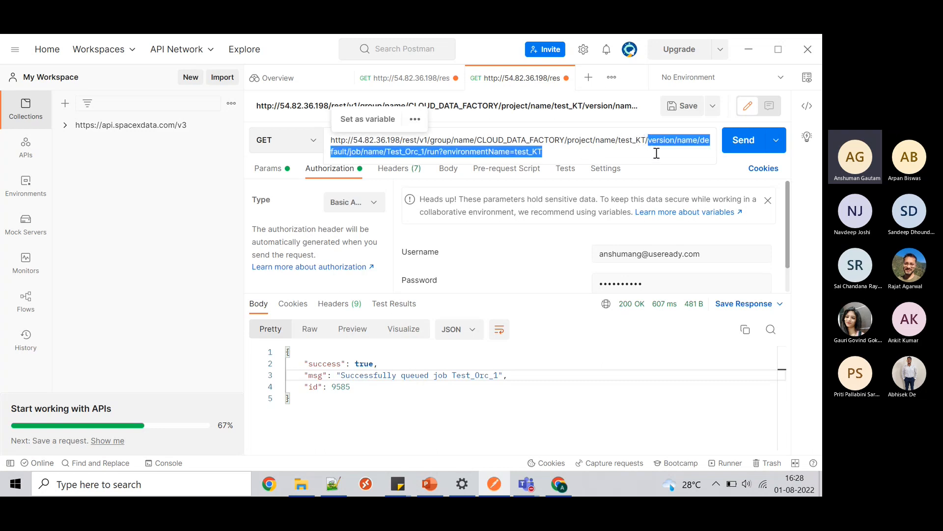
key(BackSpace)
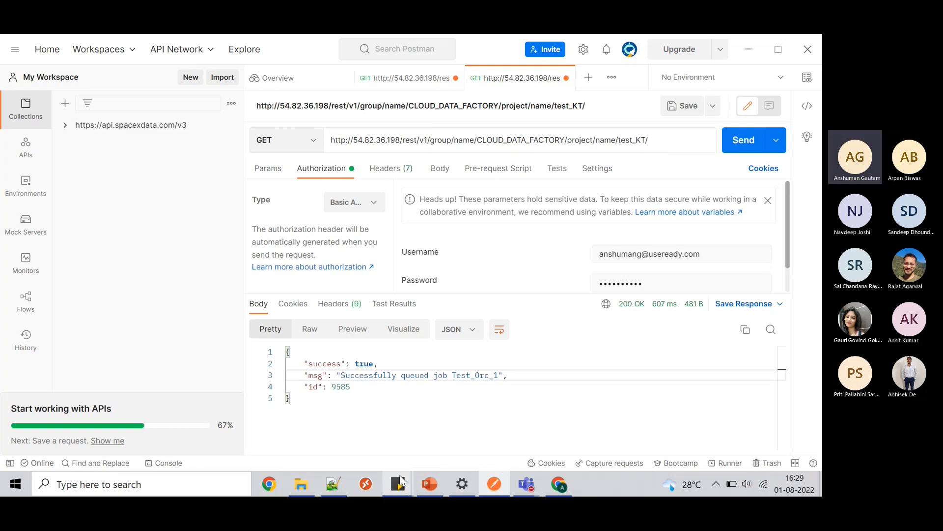
click(563, 491)
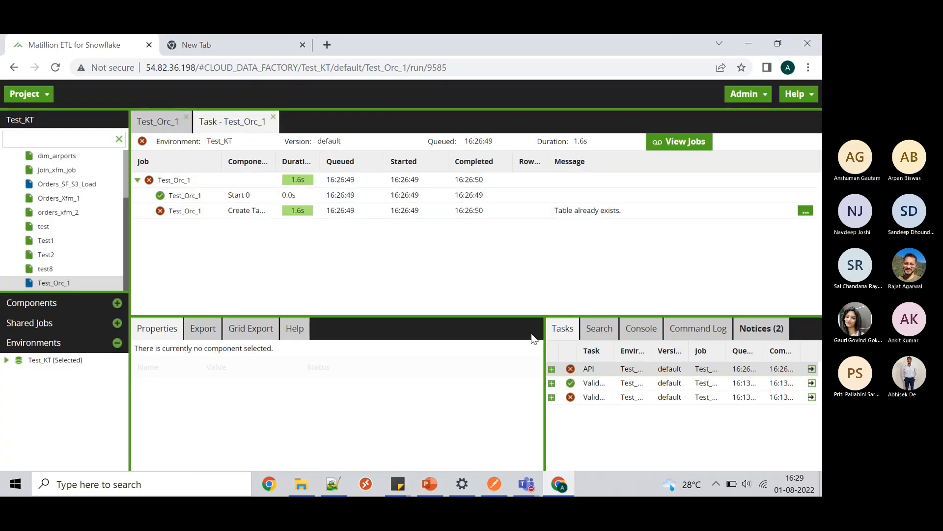
- Open Project > Task History, widen the ID column, and view task 9585's details
click(49, 94)
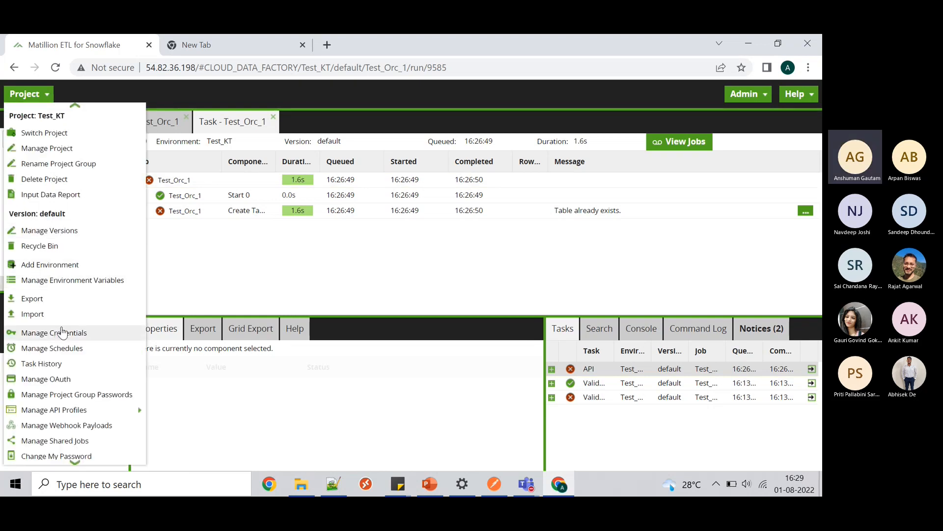
click(63, 364)
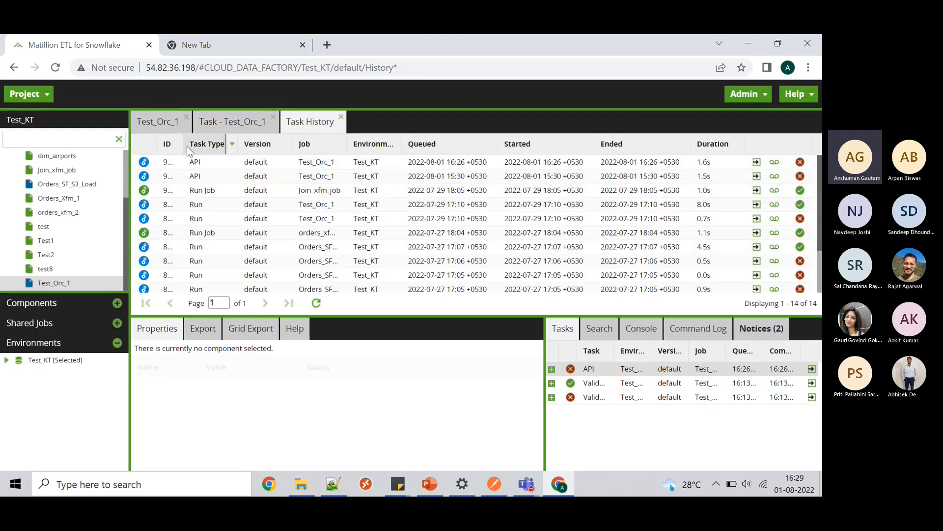
drag(188, 138, 238, 138)
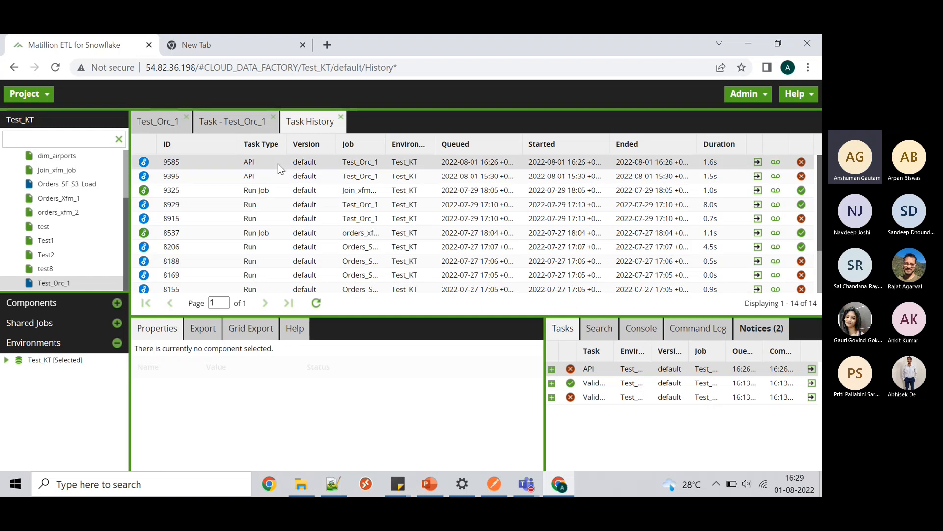
scroll(267, 223, down, 2)
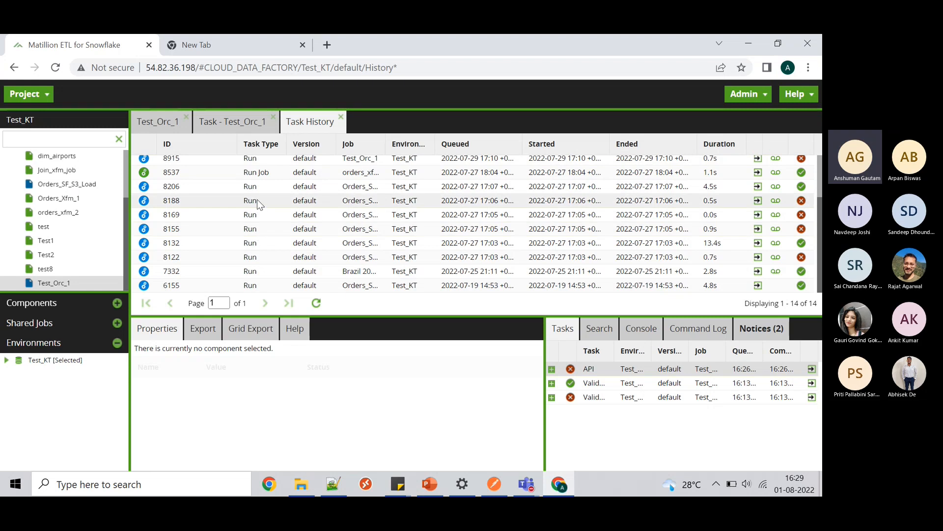
scroll(257, 199, up, 2)
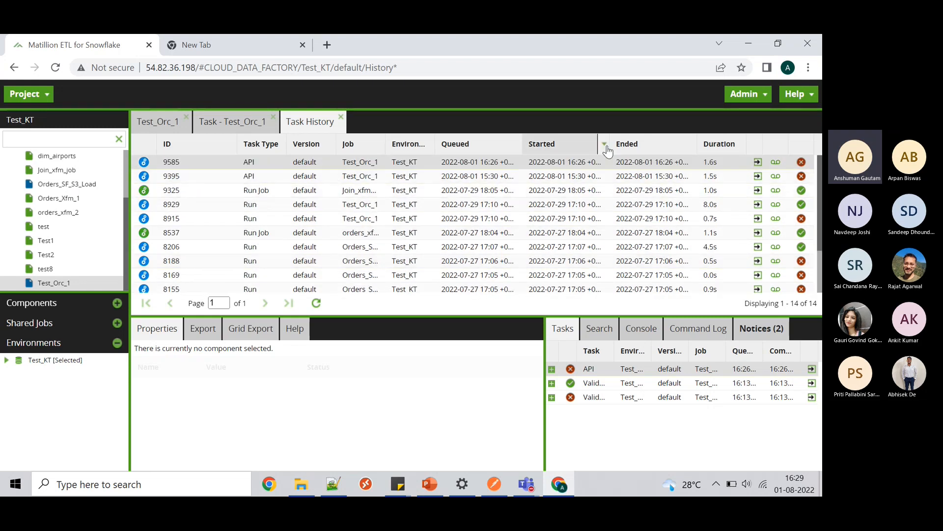
click(757, 162)
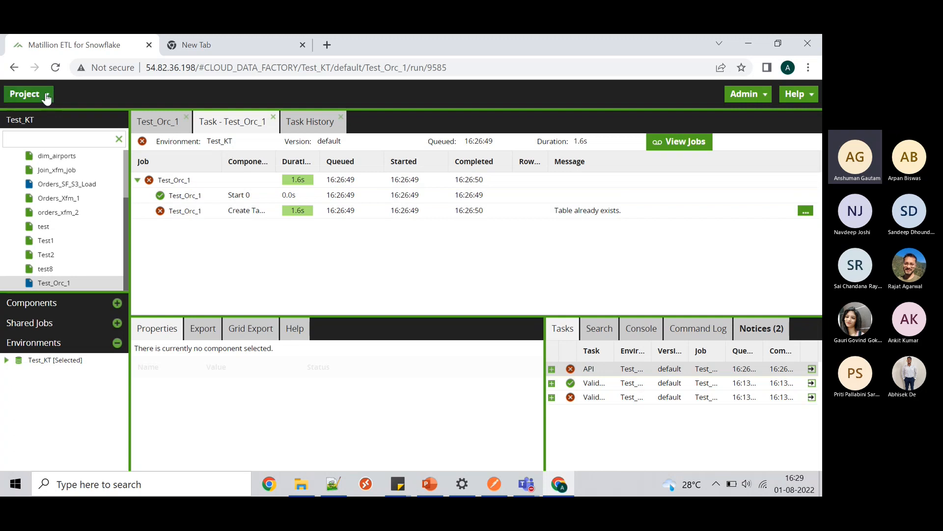
- Reopen Task History, widen the ID column again, and select API run 9585
click(13, 67)
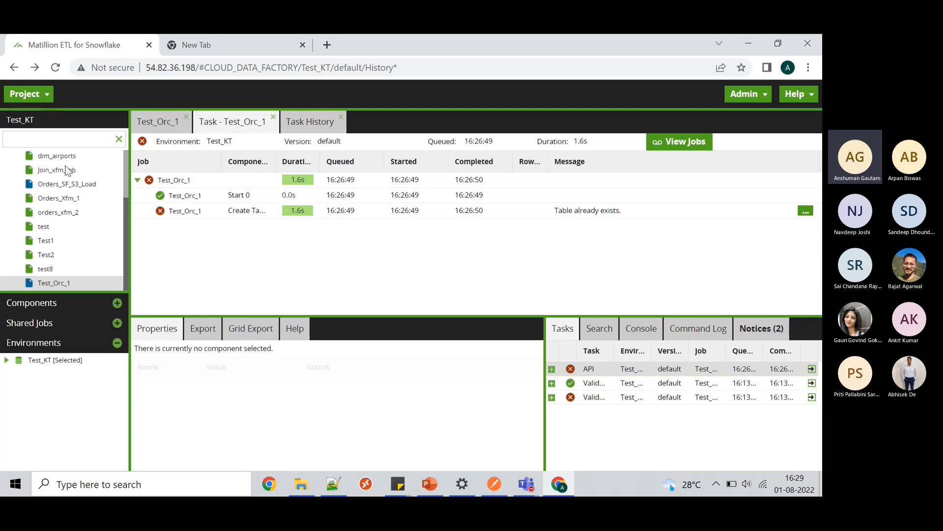
click(41, 95)
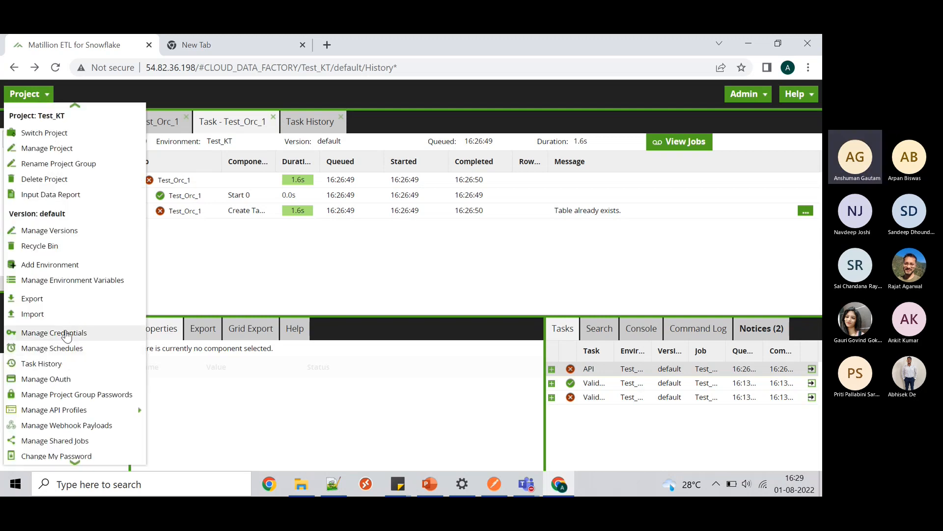
click(88, 363)
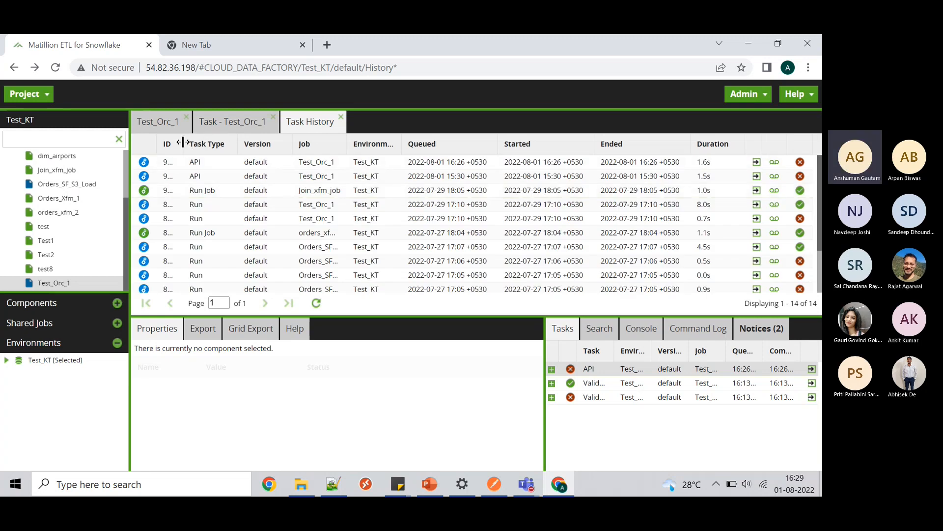
drag(183, 142, 318, 142)
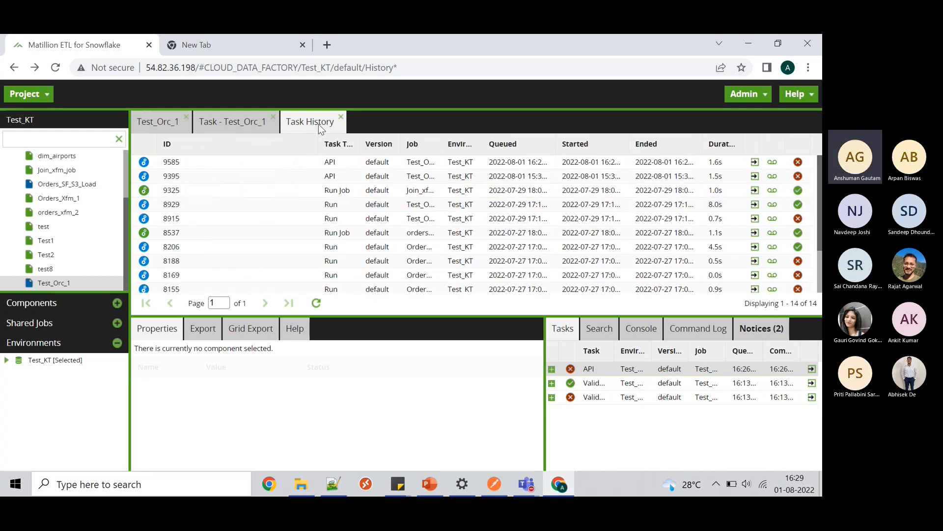
click(181, 168)
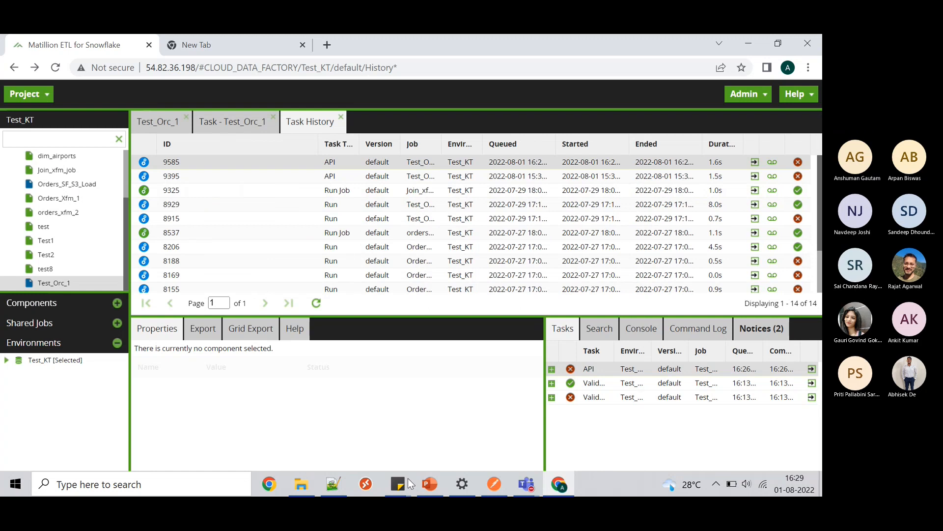
- Append task/id/9585 to the GET URL, correcting a 9385 typo, and send it
mouse_move(505, 486)
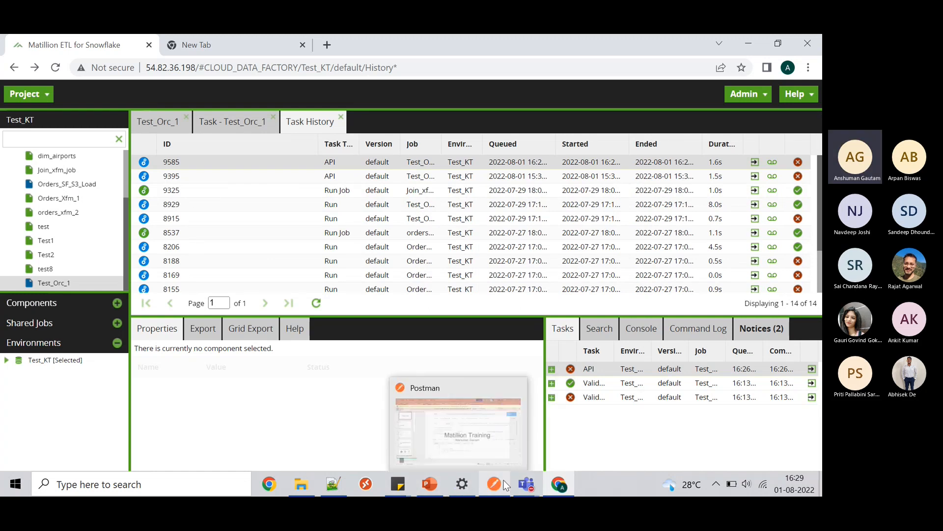
click(506, 486)
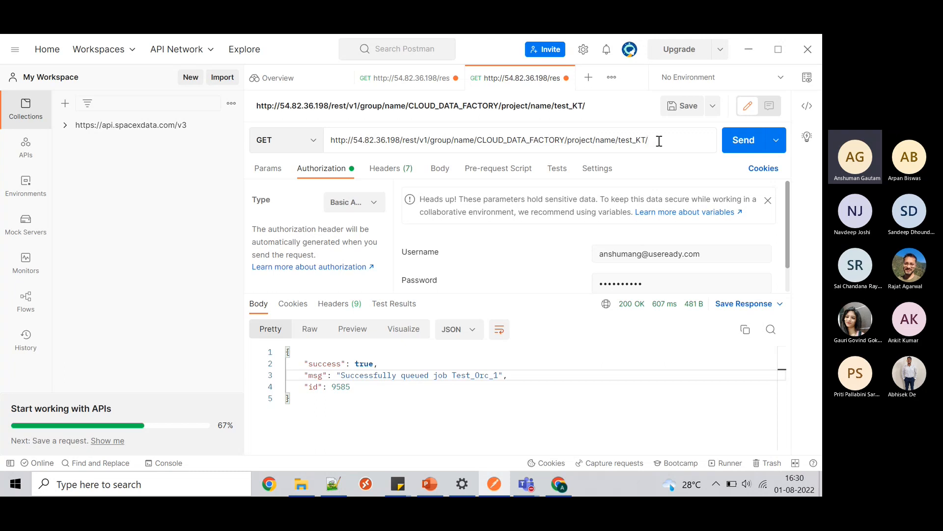
text(task)
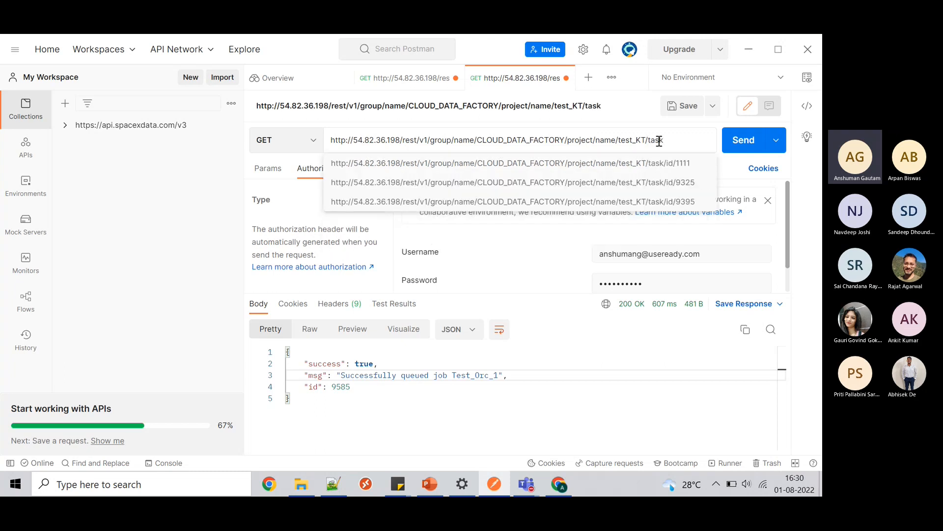
text(/id/9)
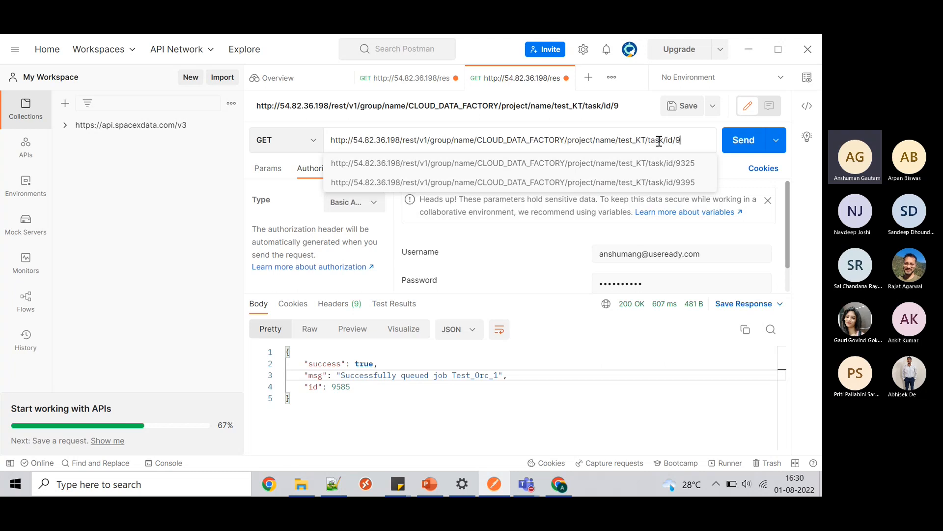
text(385)
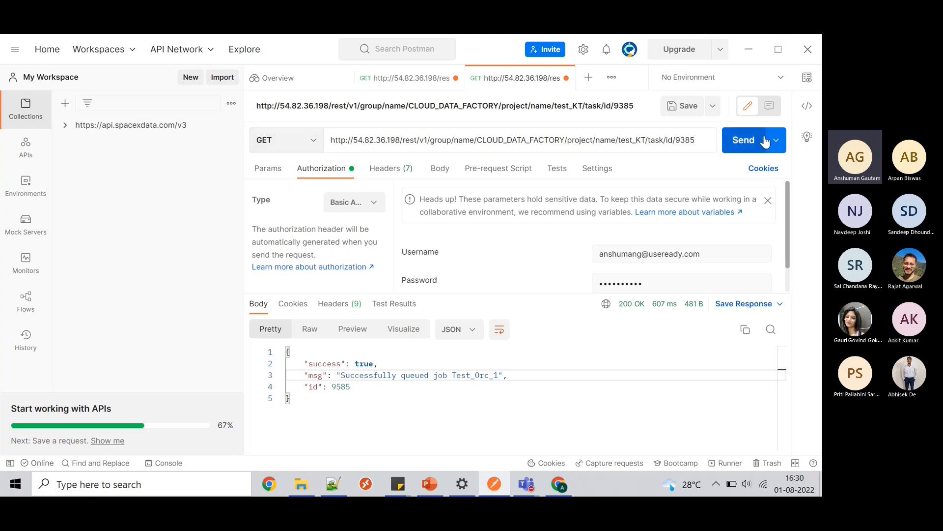
click(747, 142)
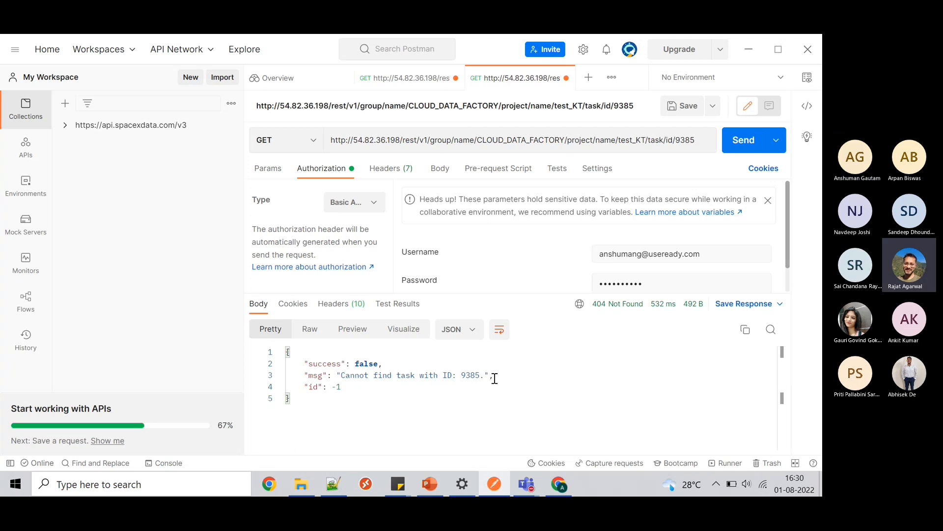
click(685, 142)
key(BackSpace)
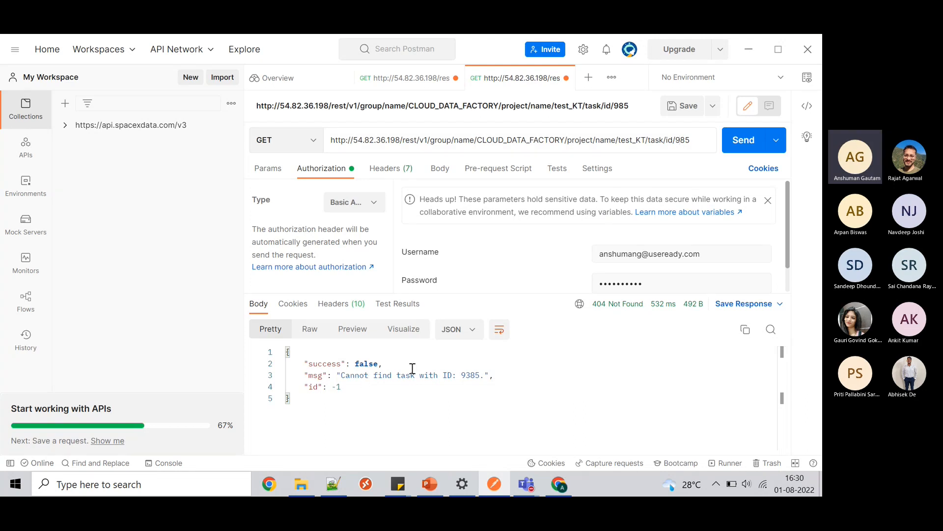
text(5)
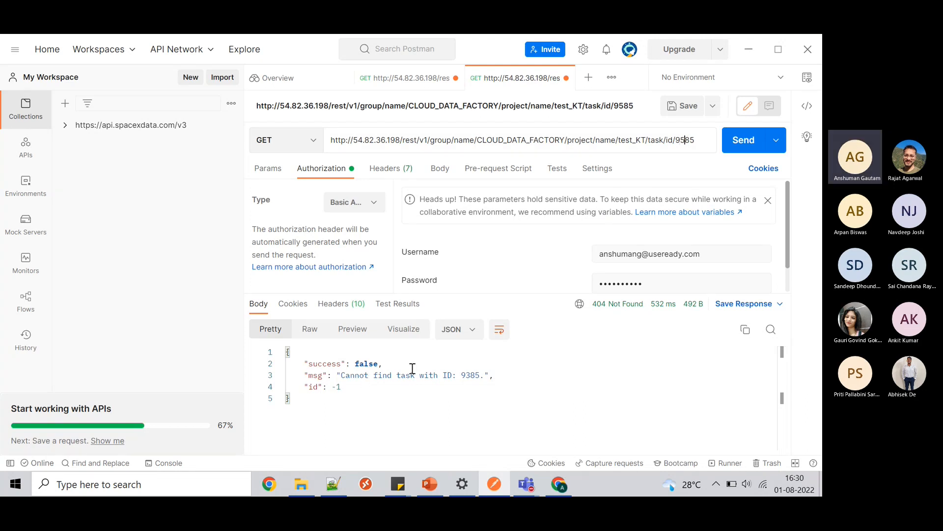
click(735, 146)
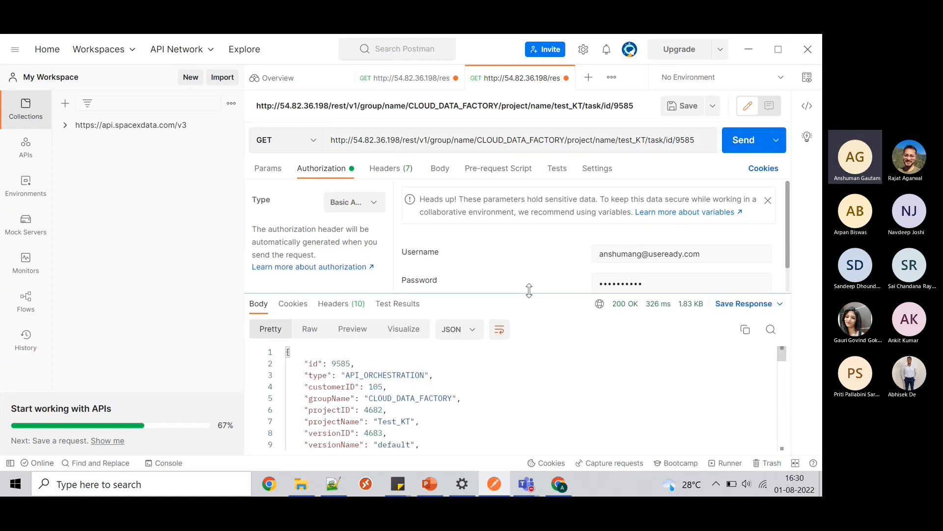
- Enlarge the response and review type API_ORCHESTRATION, group CLOUD_DATA_FACTORY, project Test_KT, version default
drag(525, 293, 525, 244)
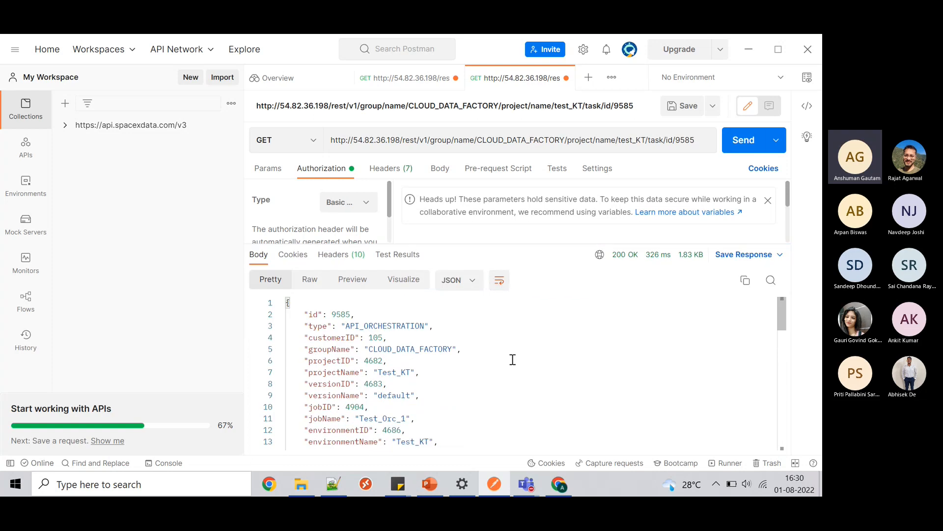
double_click(395, 326)
double_click(404, 350)
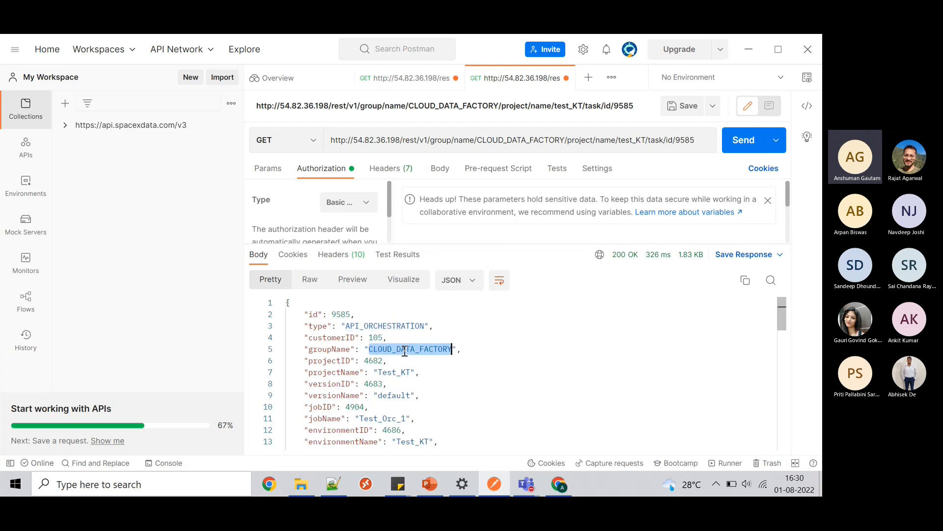
double_click(396, 372)
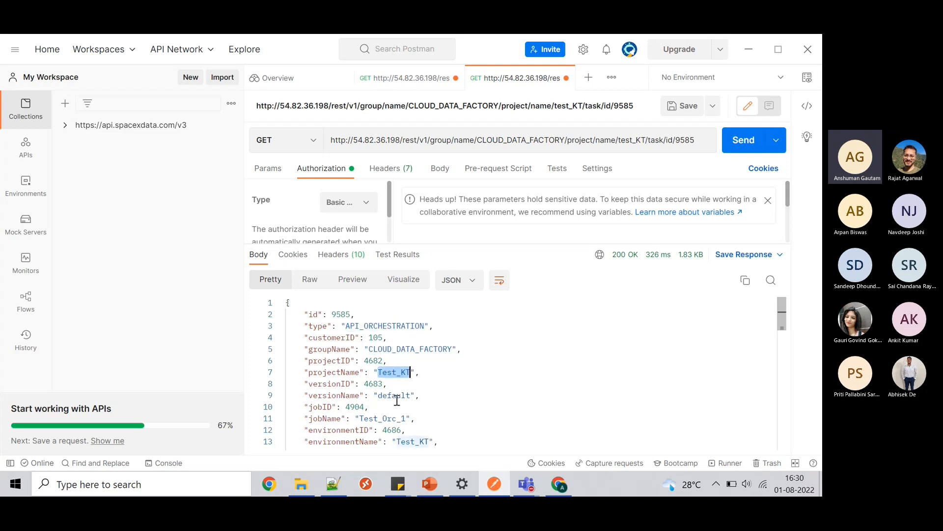
double_click(396, 396)
scroll(547, 375, down, 6)
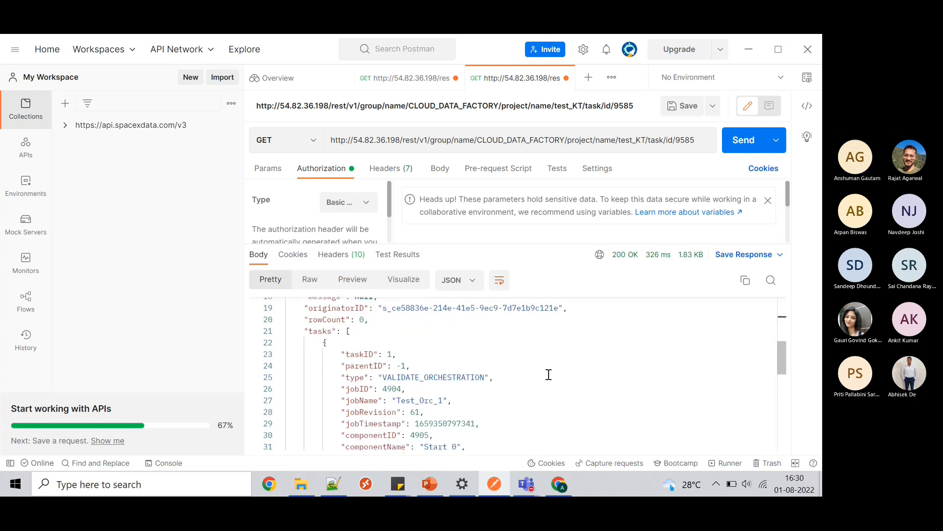
scroll(548, 374, down, 1)
scroll(549, 375, up, 3)
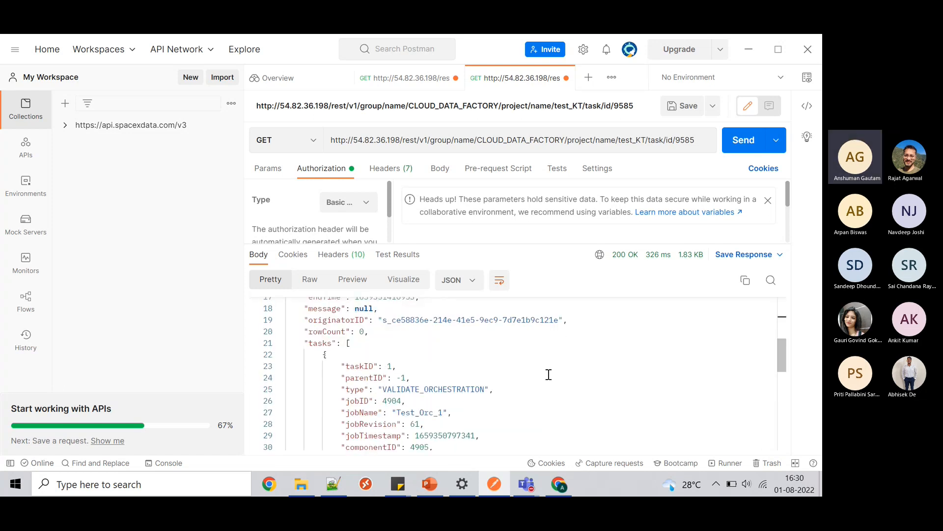
- Review the task list: Start 0 succeeded, Create Table 0 failed with 'Table already exists'
double_click(439, 390)
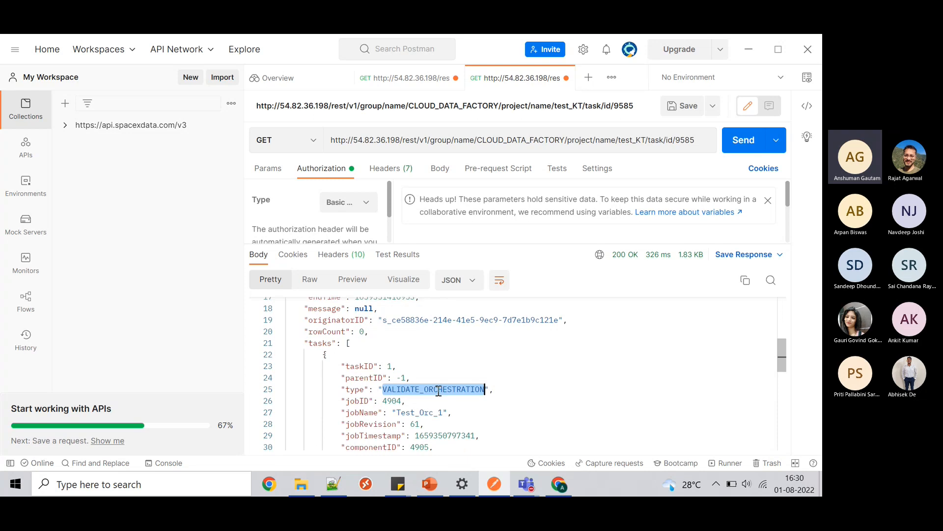
scroll(438, 392, down, 2)
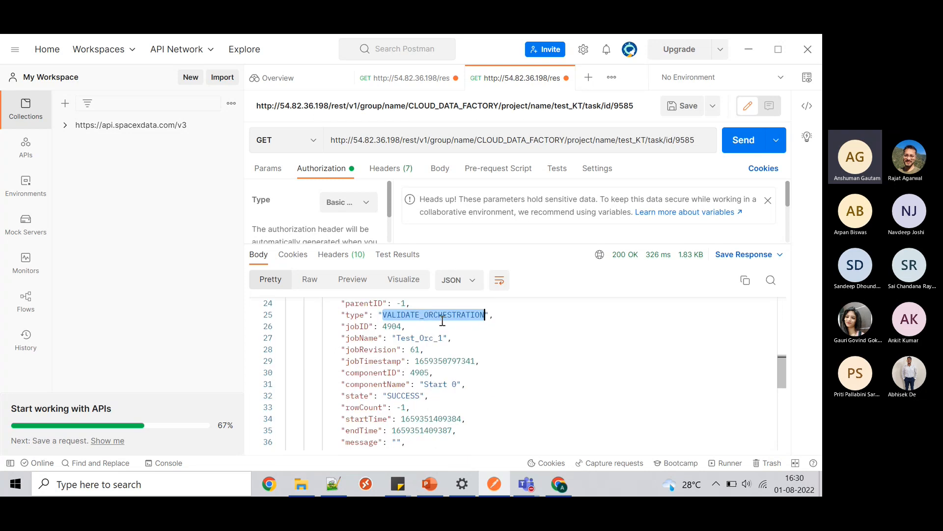
double_click(404, 396)
scroll(477, 367, down, 3)
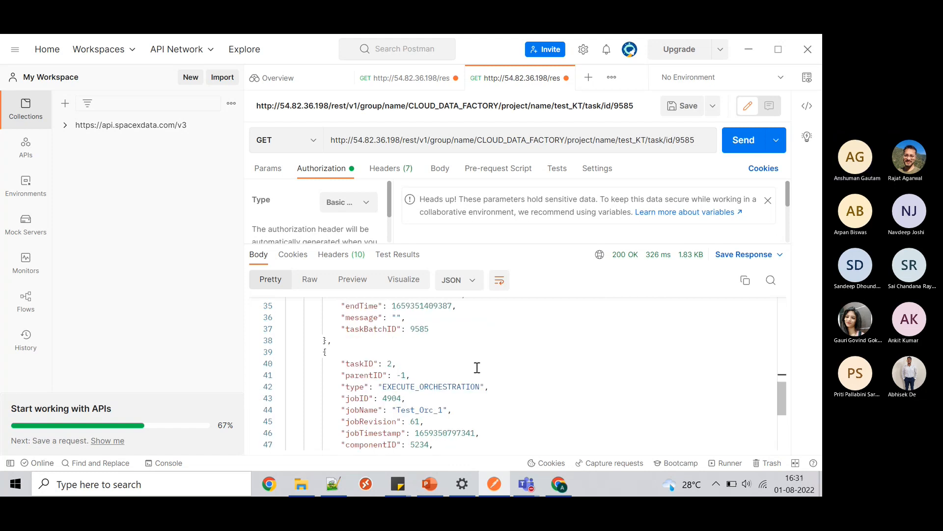
scroll(476, 366, down, 1)
double_click(453, 349)
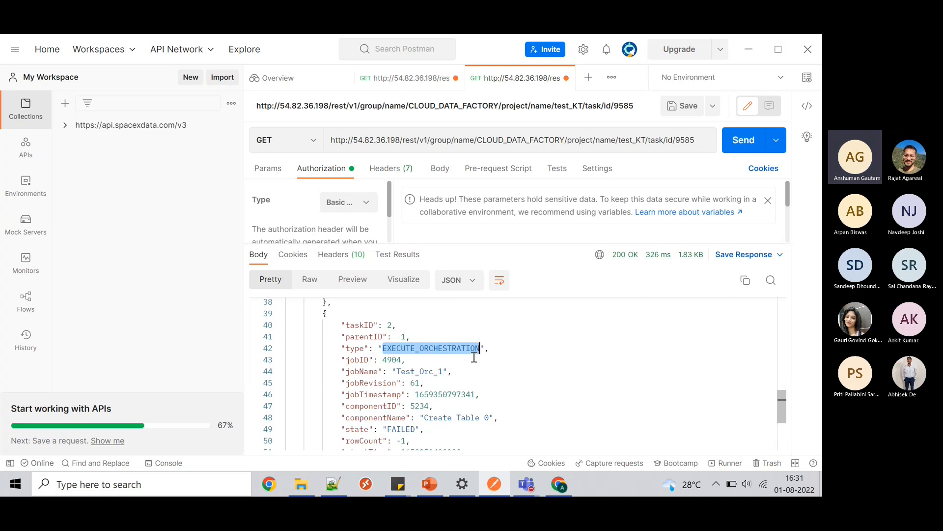
scroll(407, 354, down, 2)
double_click(401, 353)
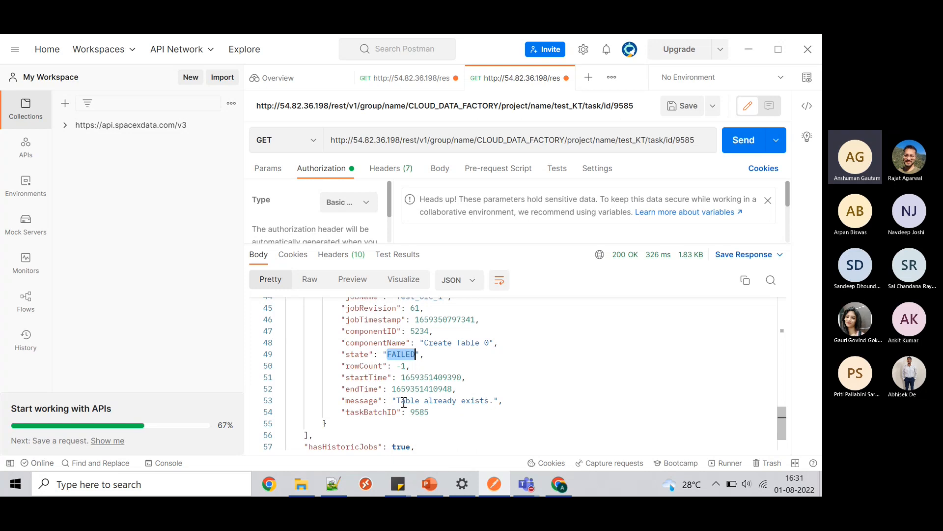
drag(396, 400, 489, 400)
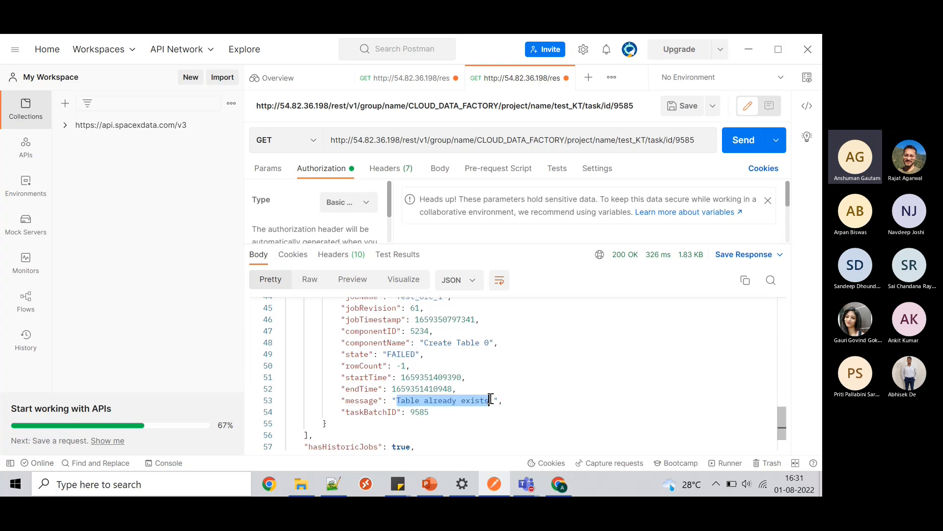
scroll(491, 399, down, 1)
scroll(491, 399, up, 8)
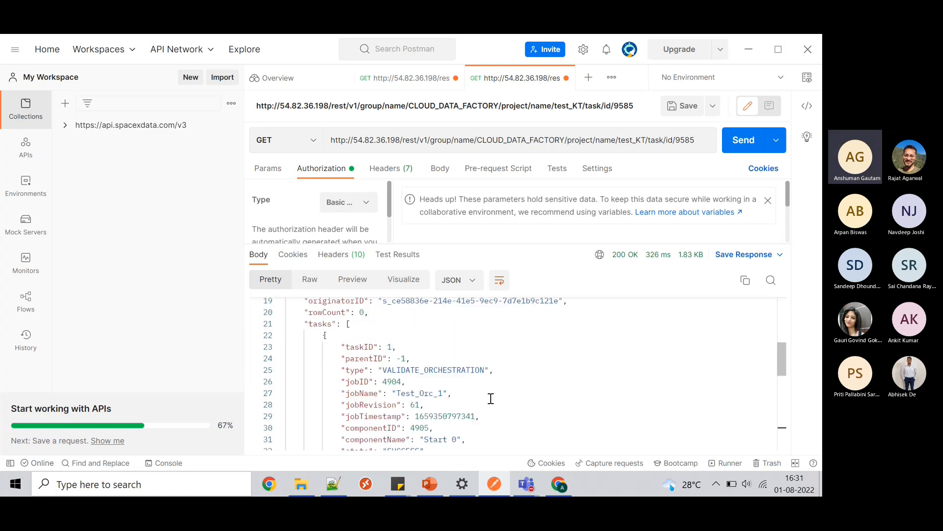
scroll(491, 399, up, 3)
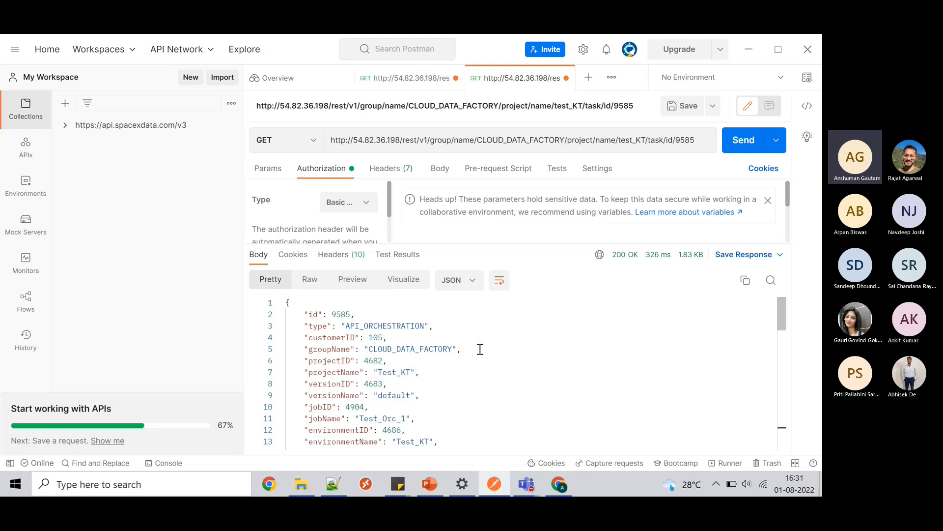
scroll(480, 349, down, 3)
scroll(480, 349, down, 10)
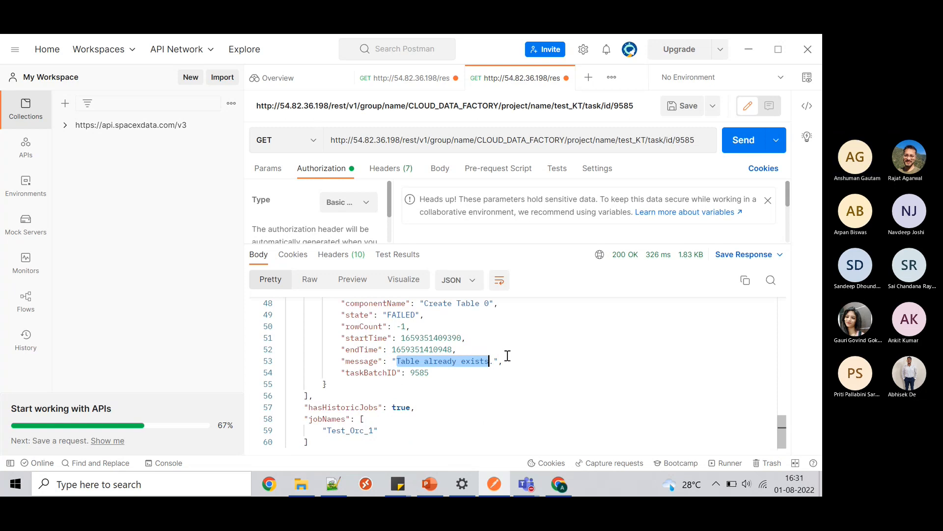
scroll(492, 351, up, 5)
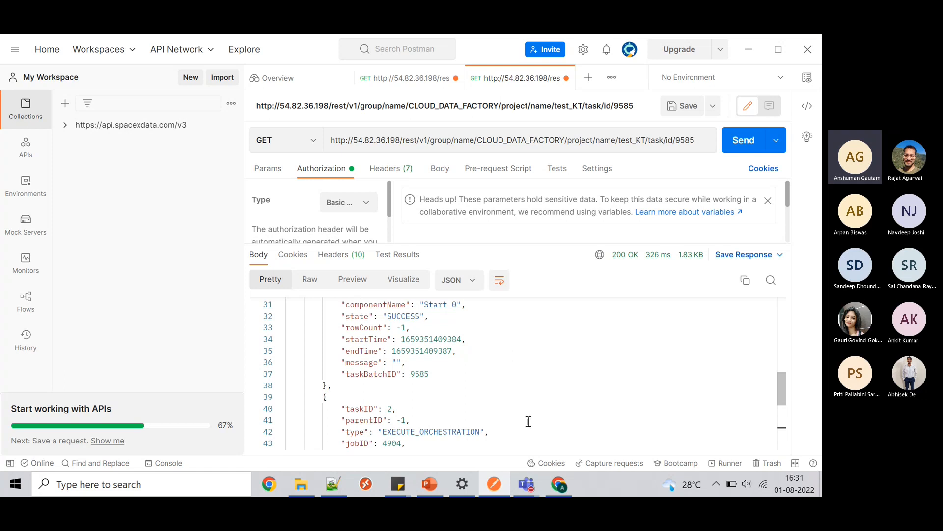
- Switch between Matillion's Test_Orc_1 job canvas and the Postman request
click(575, 490)
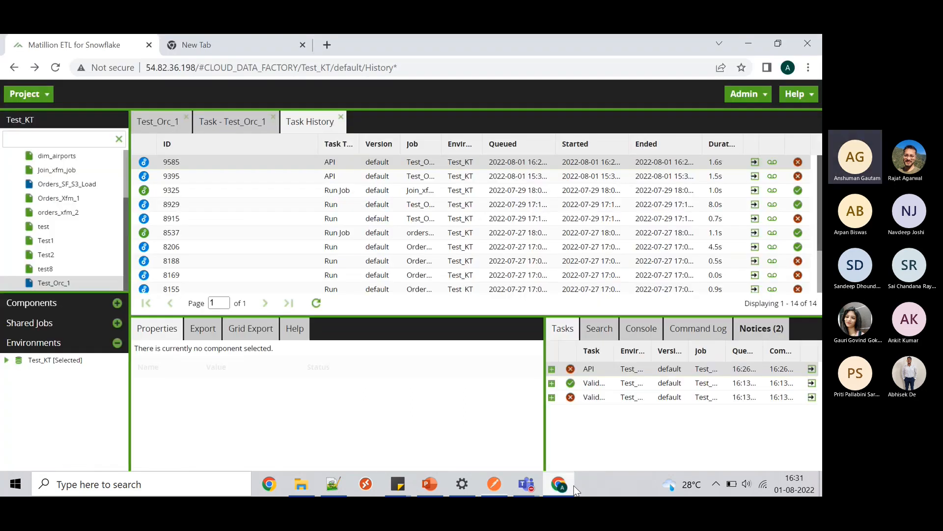
click(158, 122)
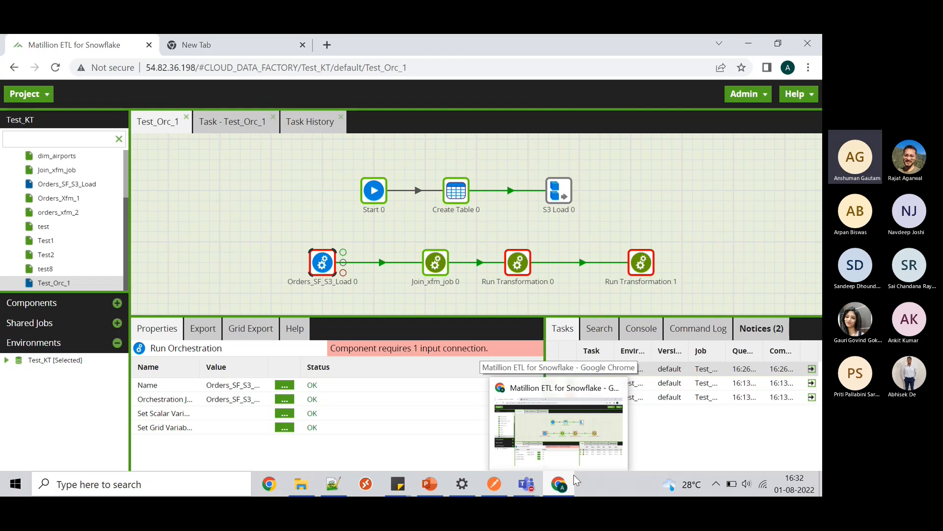
mouse_move(529, 490)
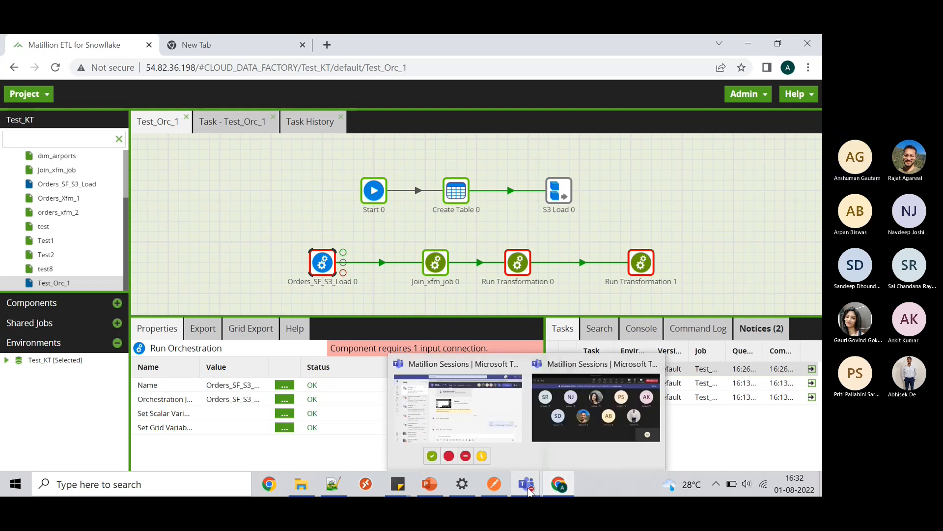
click(556, 492)
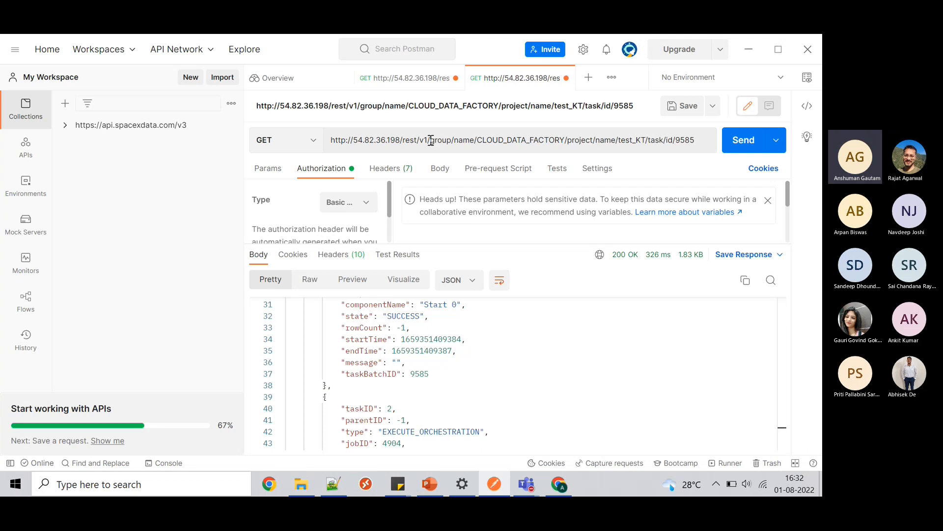
click(750, 52)
key(alt+Tab)
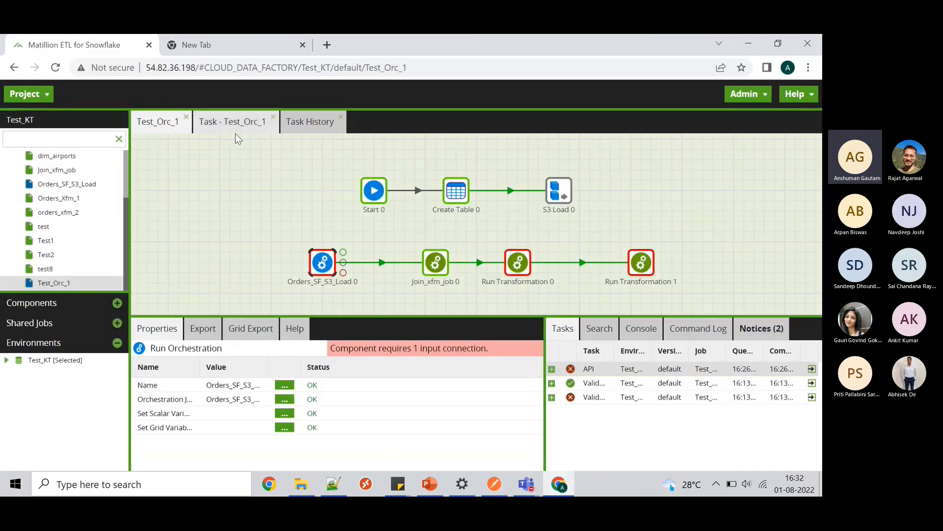
- Open the past task runs, then close the Task History and Test_Orc_1 task tabs
click(304, 124)
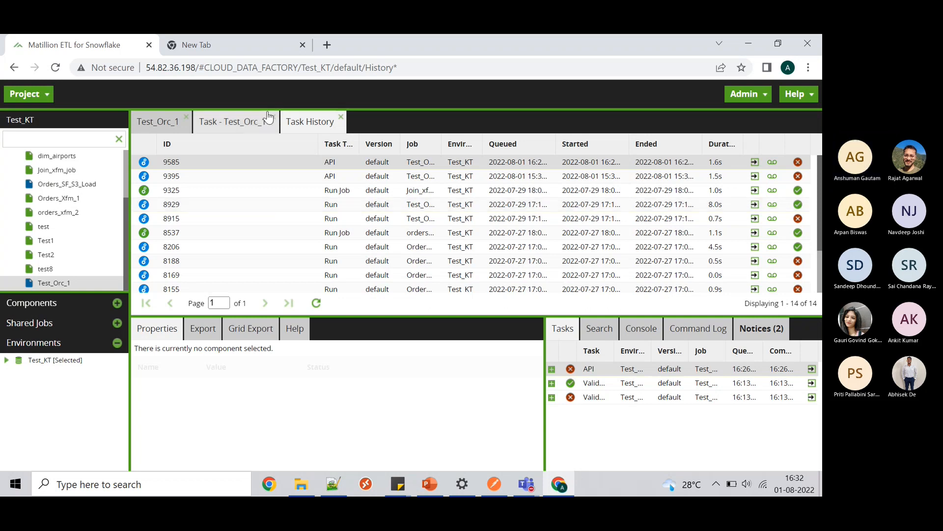
click(340, 117)
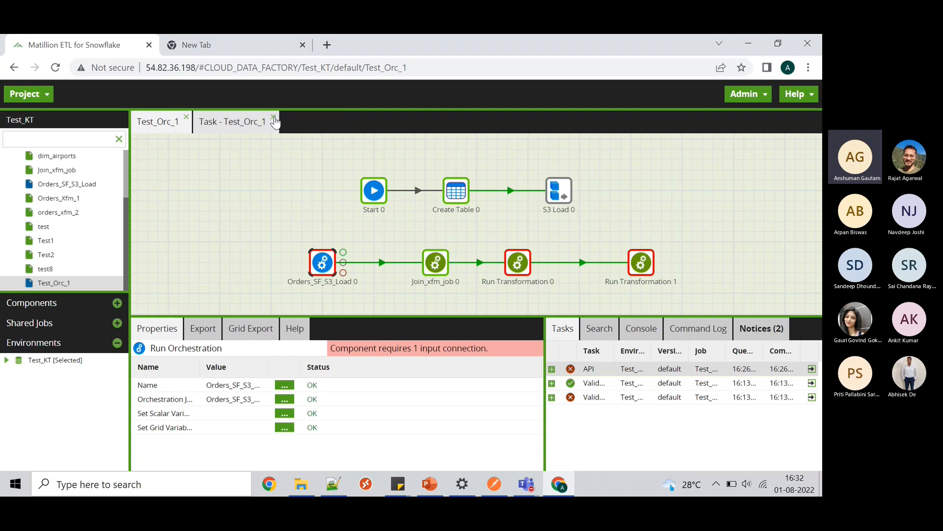
click(274, 118)
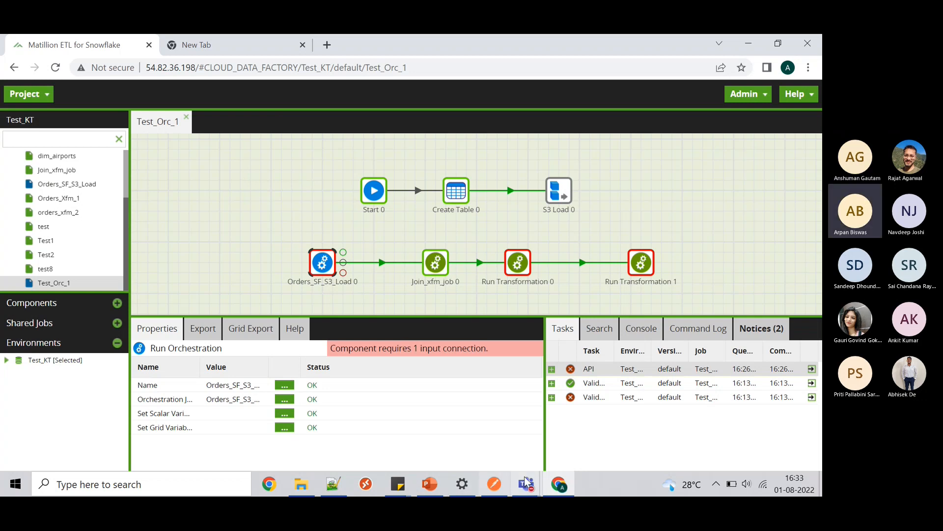
mouse_move(527, 484)
click(566, 412)
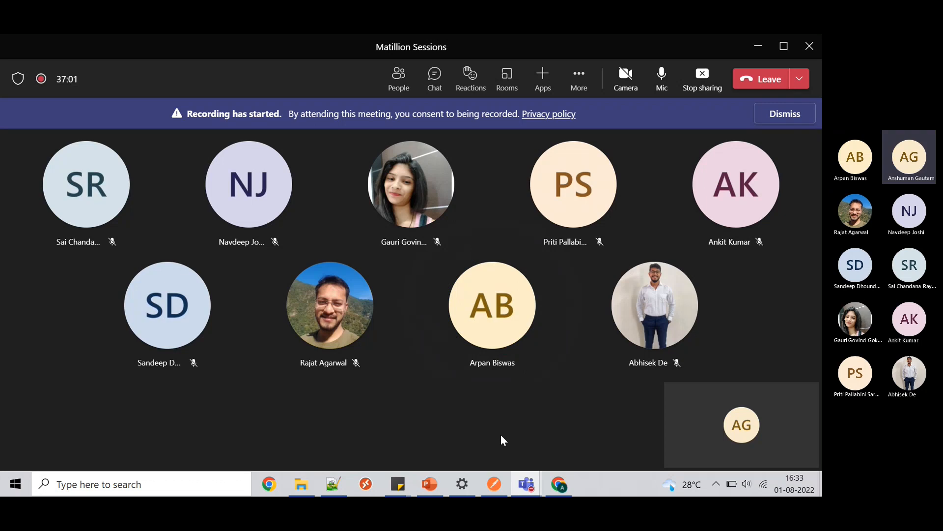
click(484, 490)
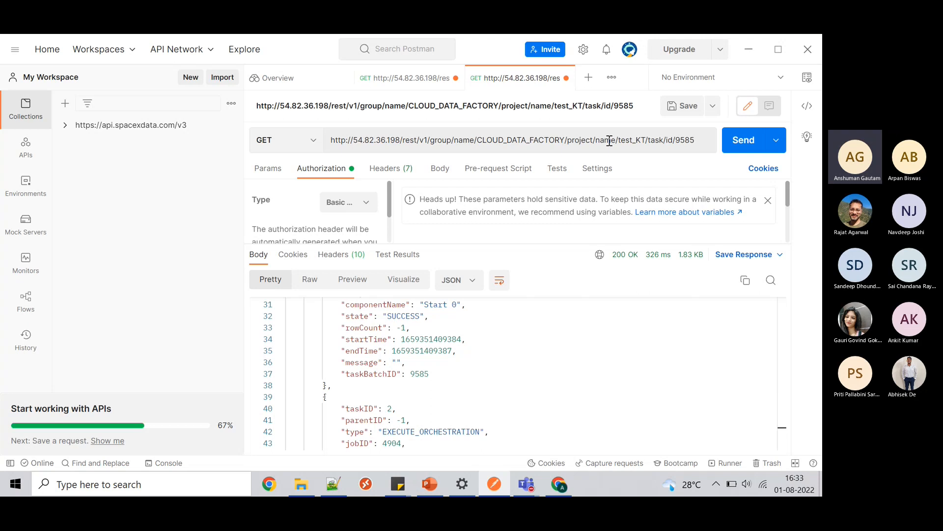
click(669, 140)
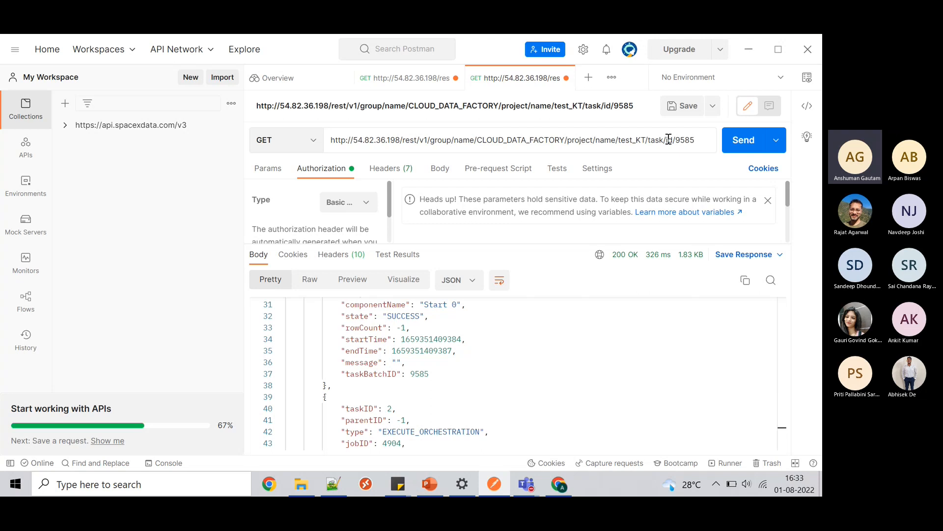
click(702, 140)
click(748, 52)
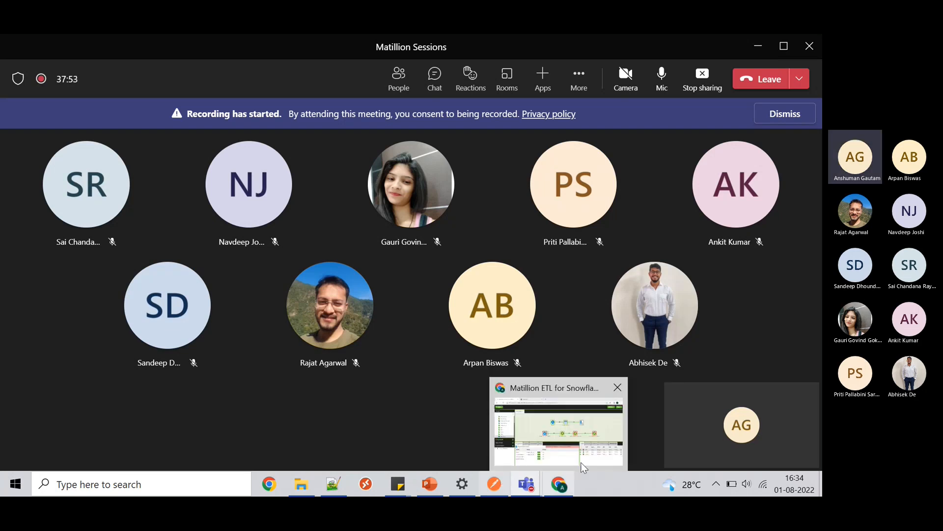
click(566, 481)
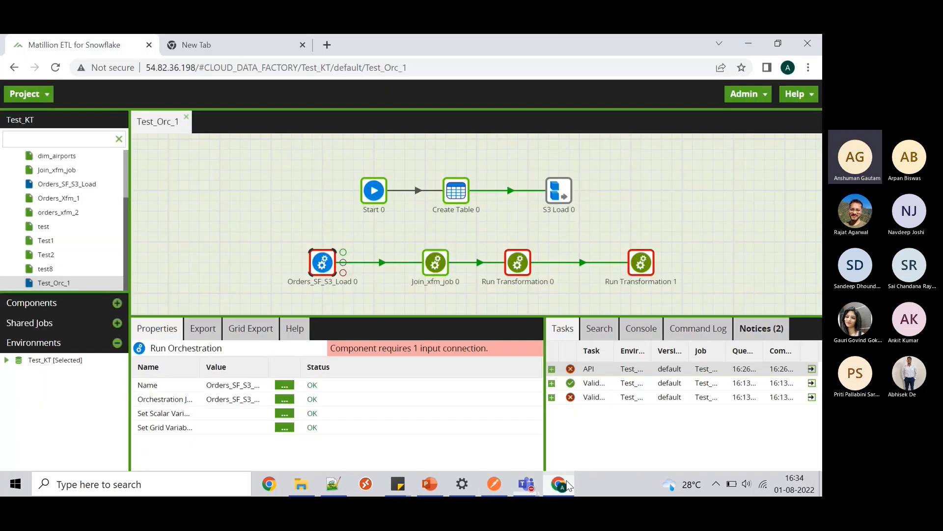
- Close the Test_Orc_1 job tab and move to the blank new browser tab
click(186, 119)
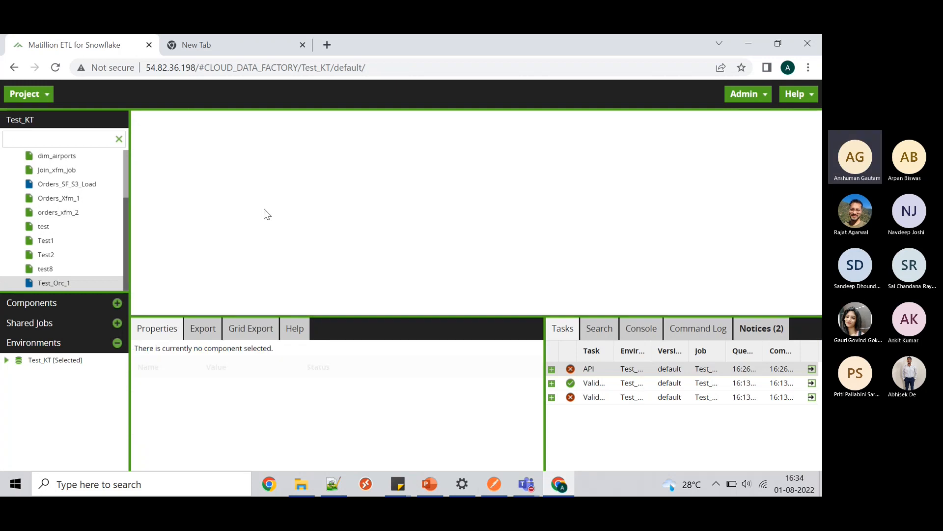
click(51, 99)
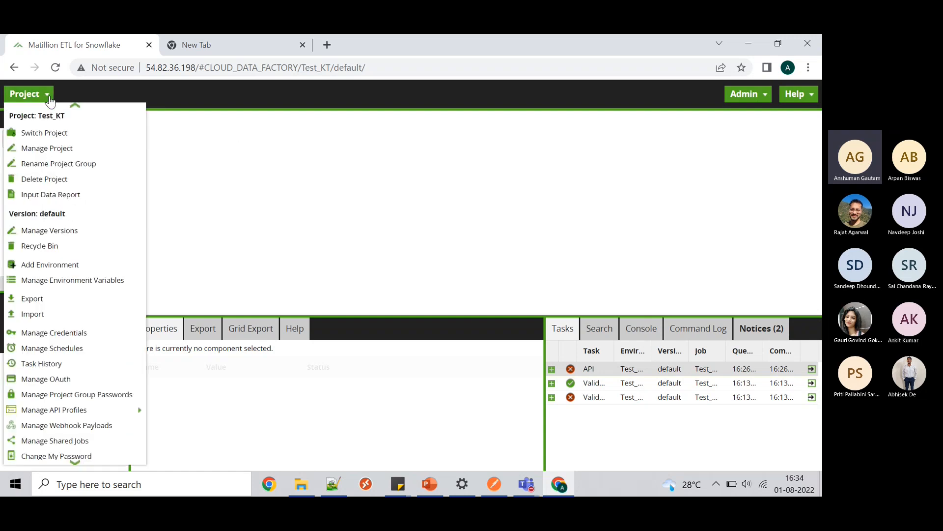
click(237, 147)
click(248, 49)
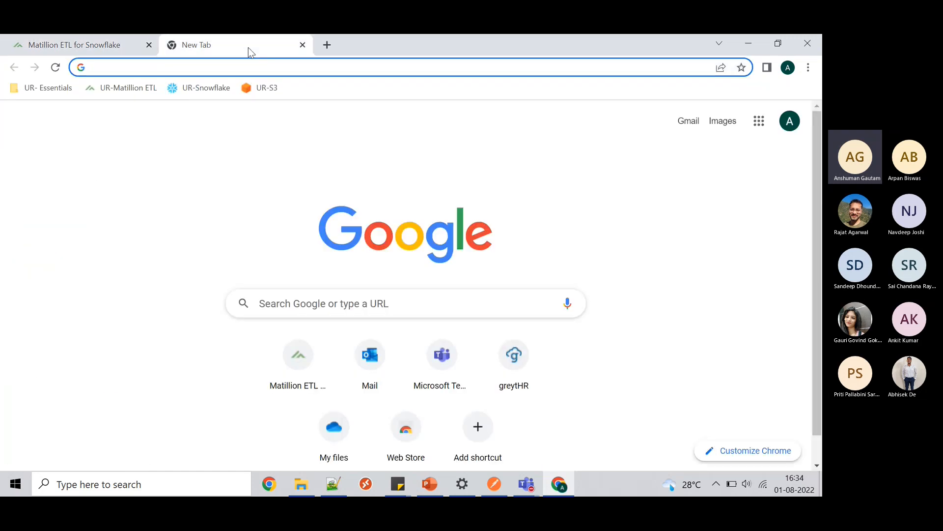
- Google 'accuweather api' and open the AccuWeather APIs home page in a new tab
text(acc)
key(Right)
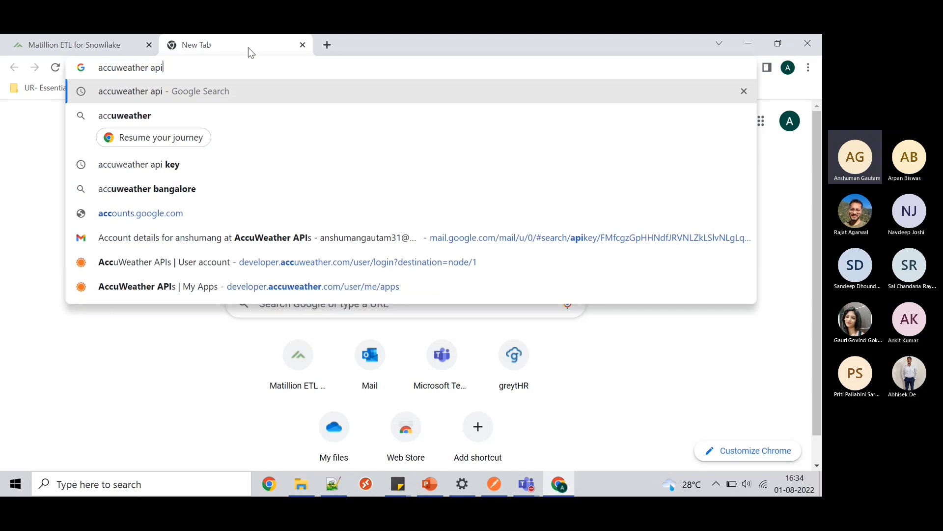
key(Return)
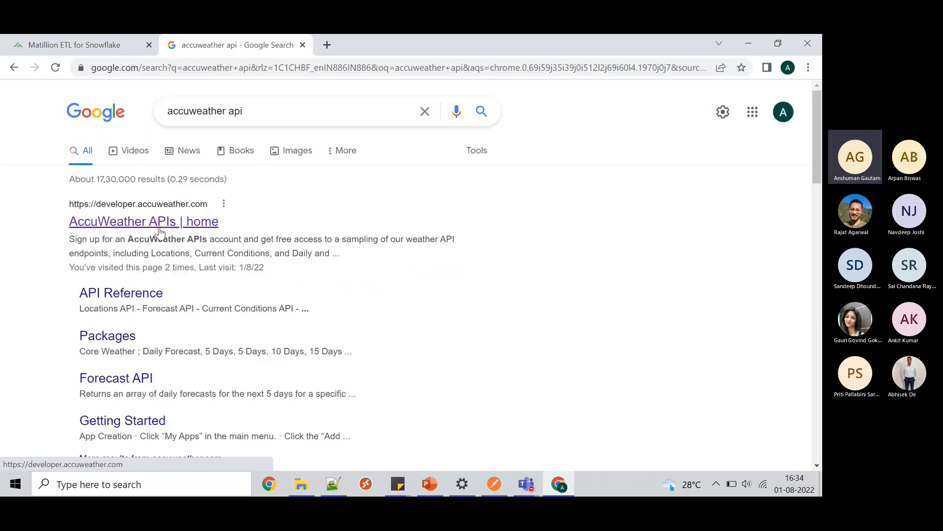
middle_click(160, 230)
click(381, 36)
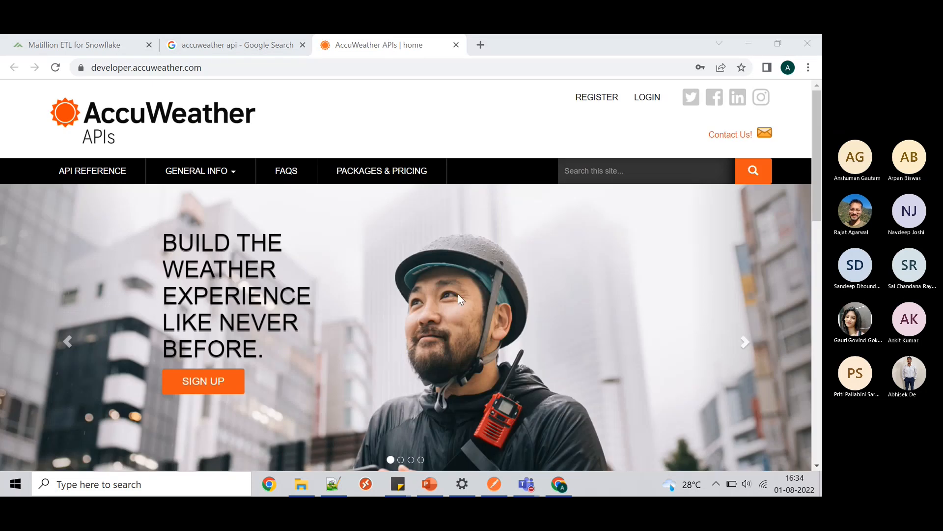
scroll(462, 309, down, 2)
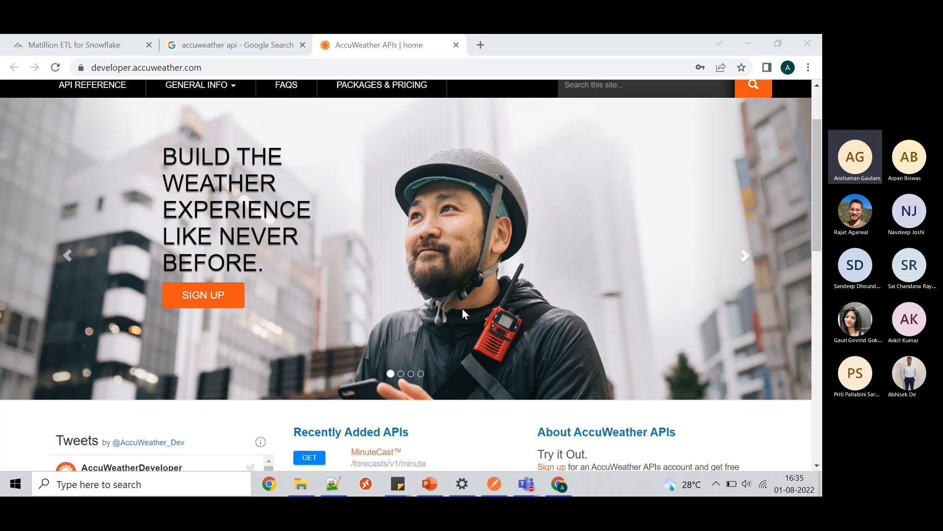
scroll(462, 313, up, 2)
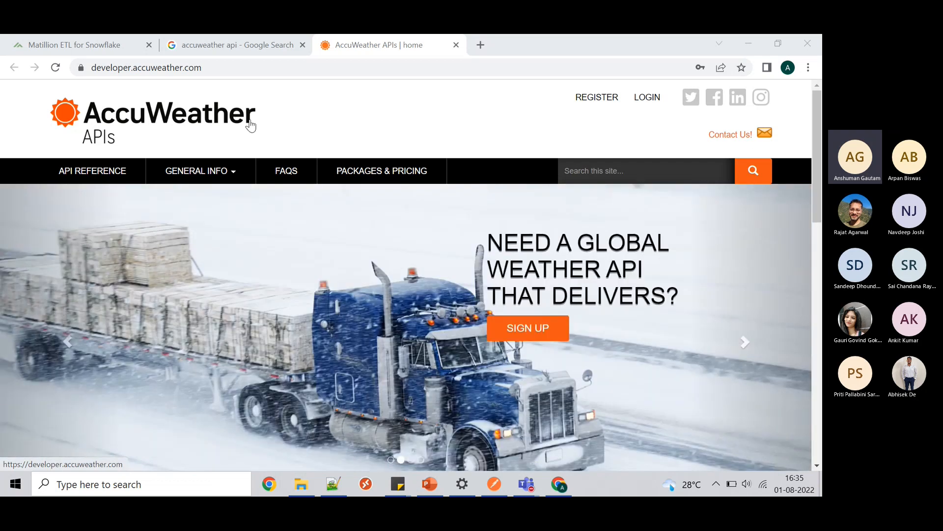
- Back in Matillion, show the Project menu's Manage API Profiles submenu
click(121, 49)
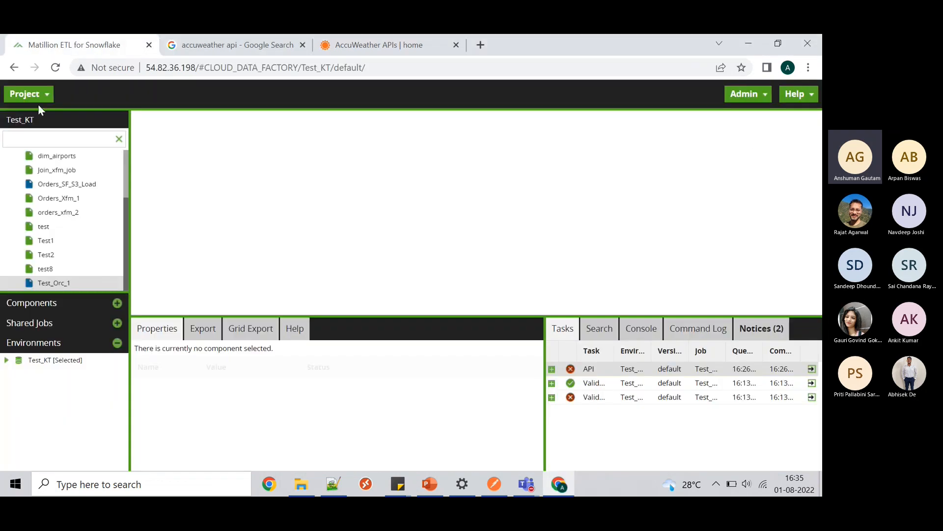
click(35, 101)
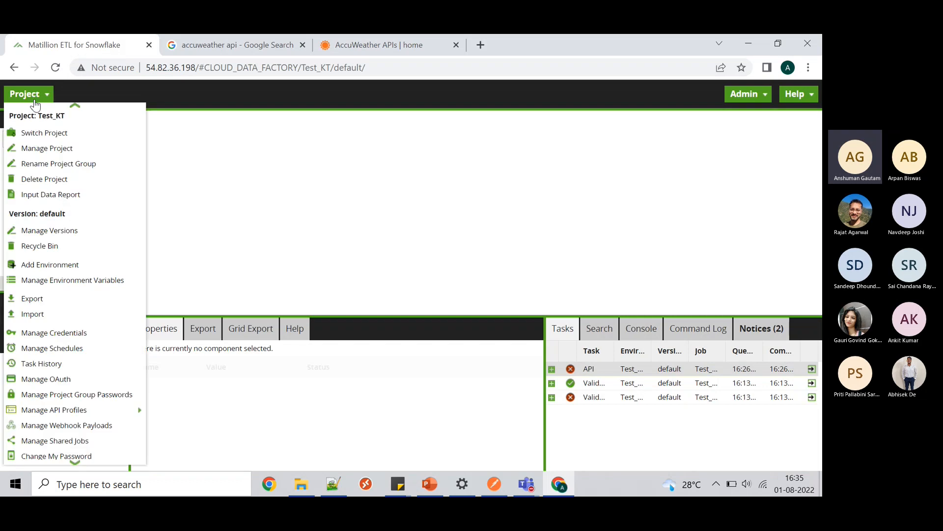
mouse_move(76, 412)
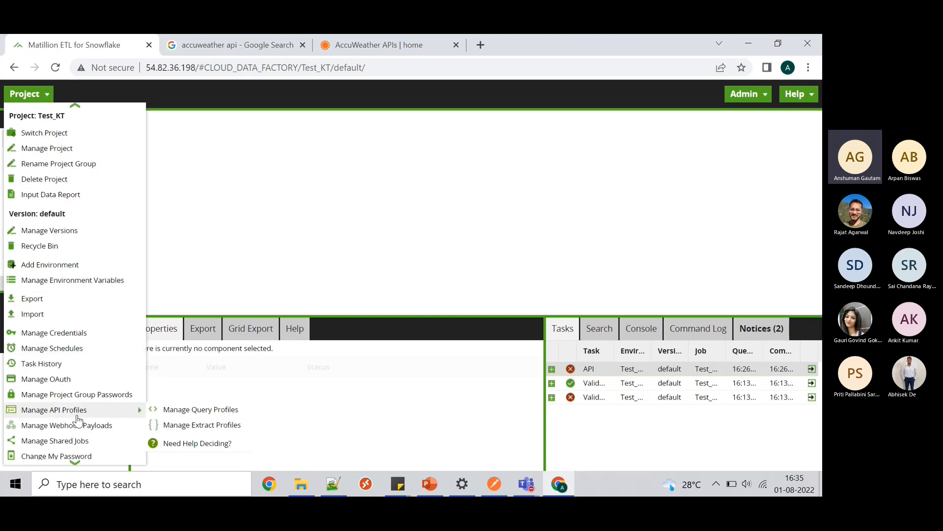
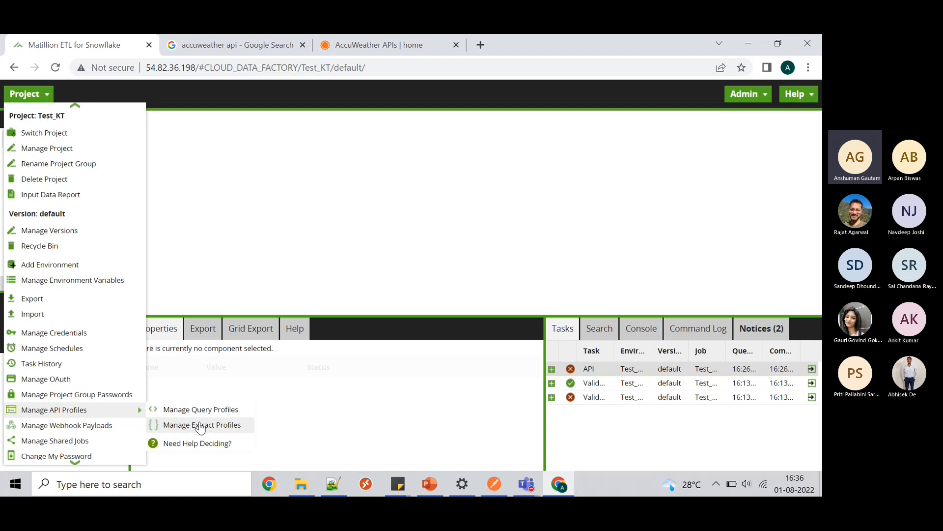
- Show the AccuWeather APIs home page and scroll to its Recently Added APIs section
click(388, 52)
scroll(449, 228, down, 6)
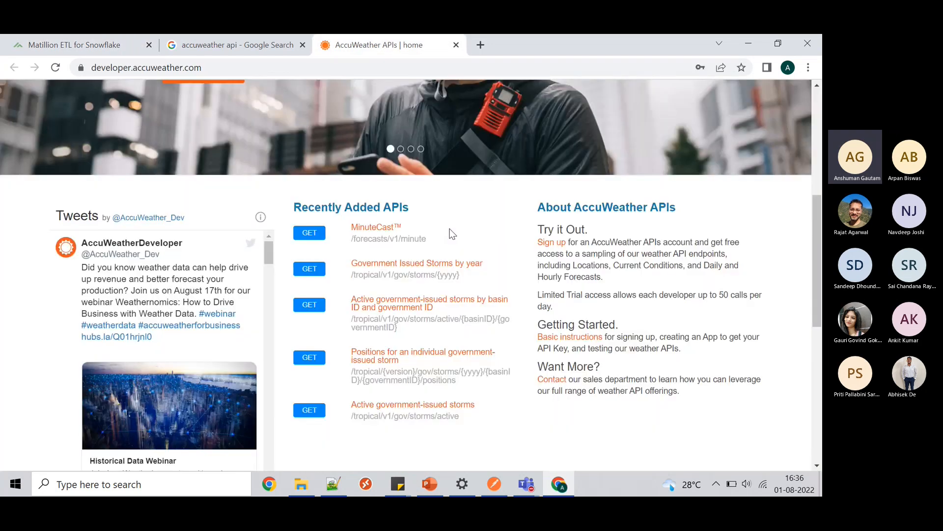
scroll(450, 229, up, 6)
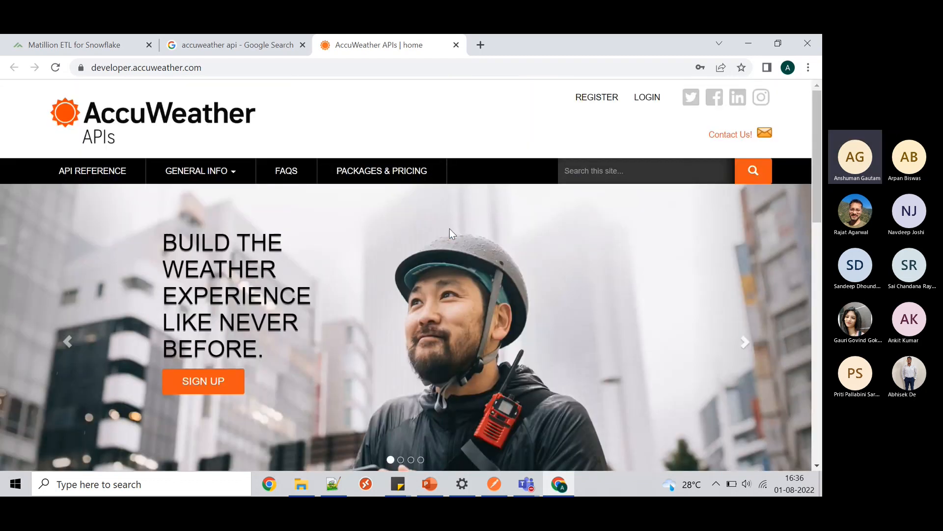
scroll(449, 228, down, 2)
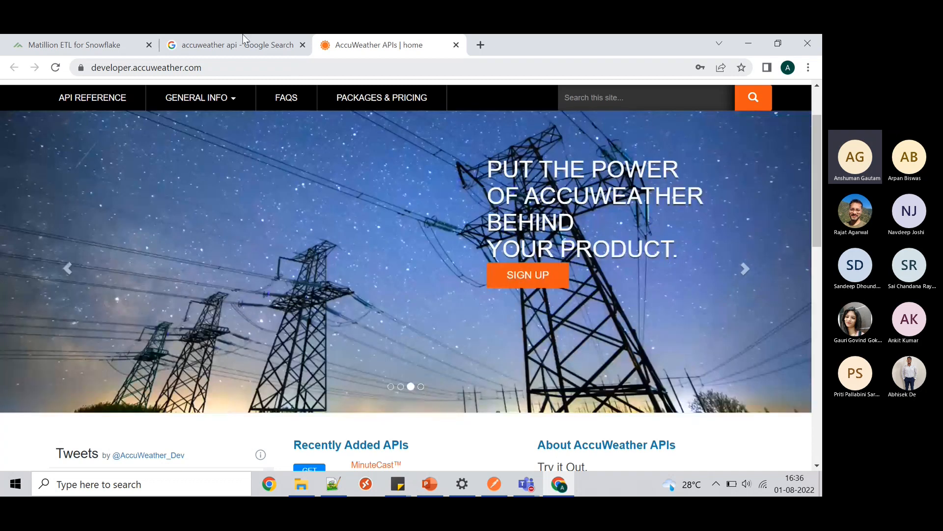
- Create a new extract profile named AccuWeather via Manage Extract Profiles, then bring Postman forward
click(31, 41)
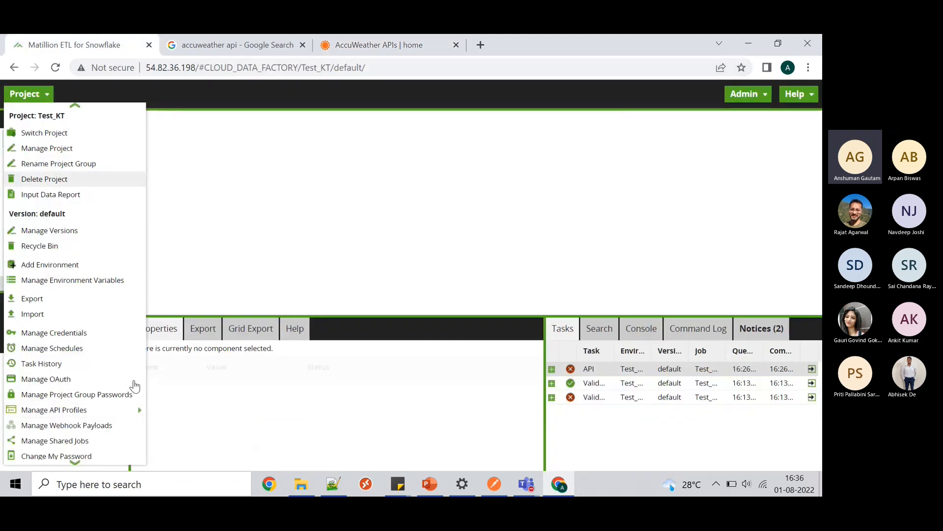
mouse_move(116, 411)
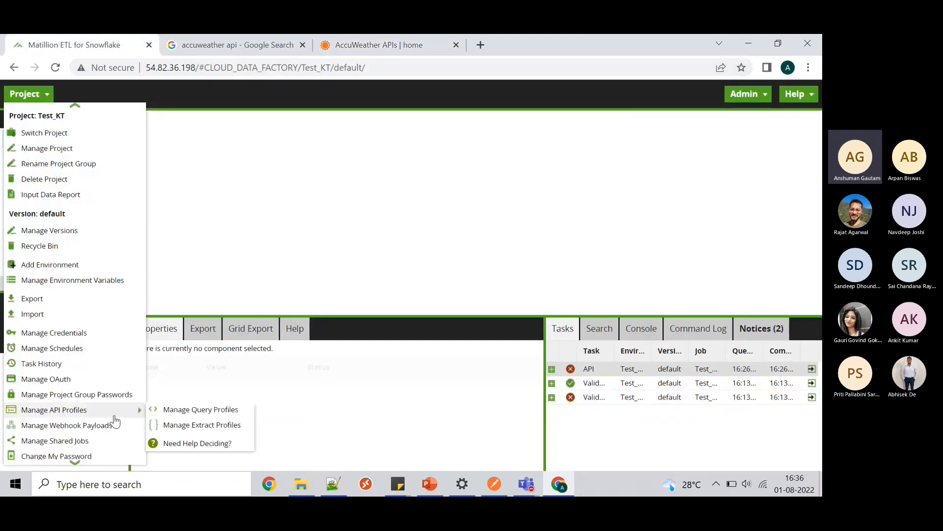
click(177, 426)
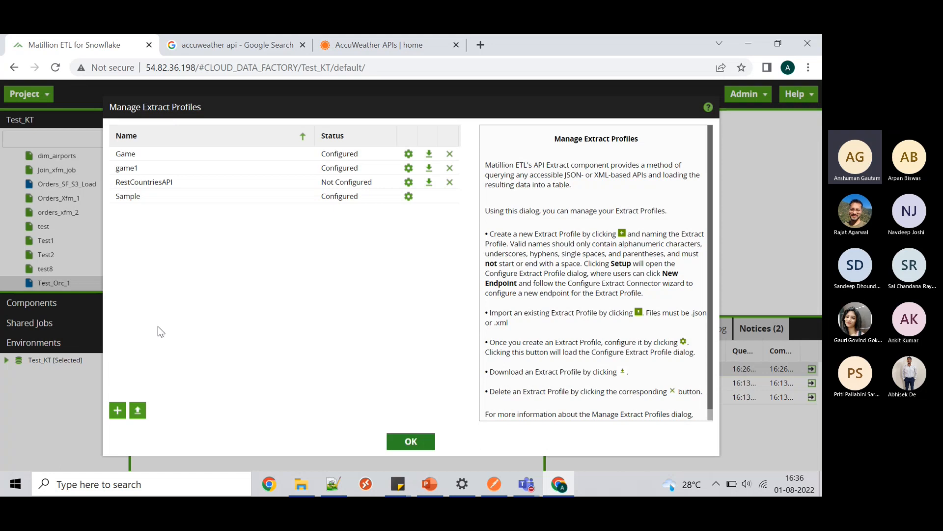
click(117, 411)
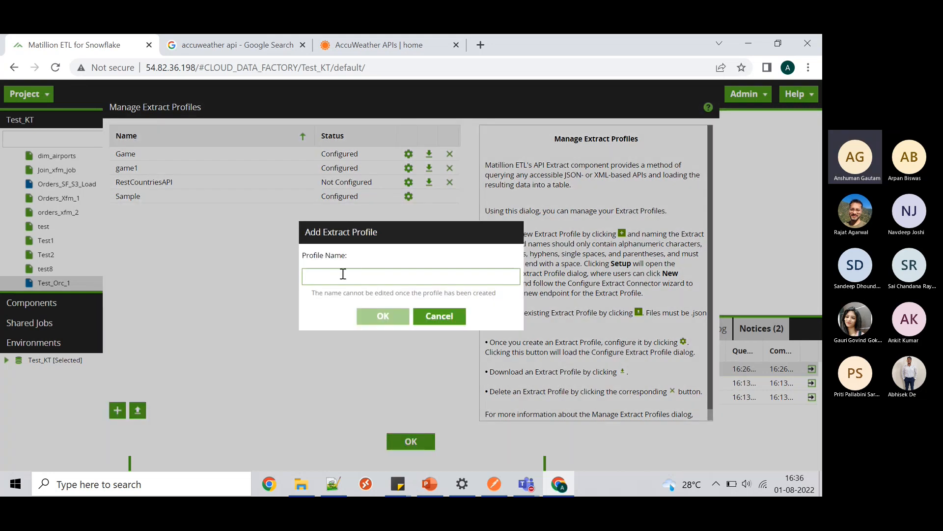
text(Accu)
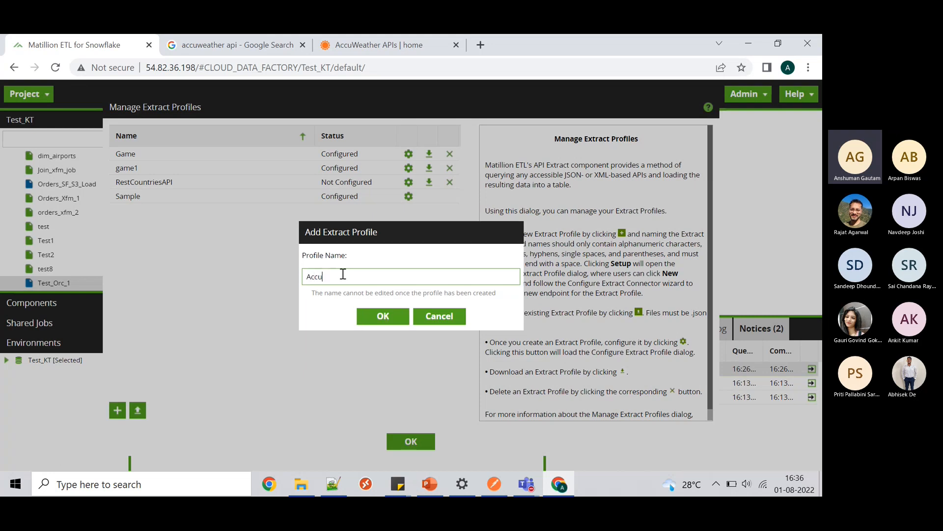
text(Weather)
click(388, 317)
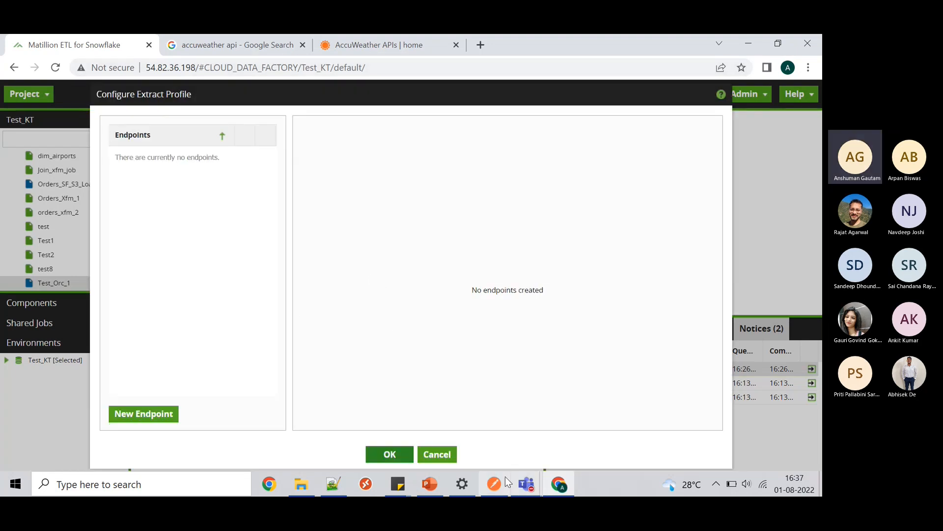
click(494, 485)
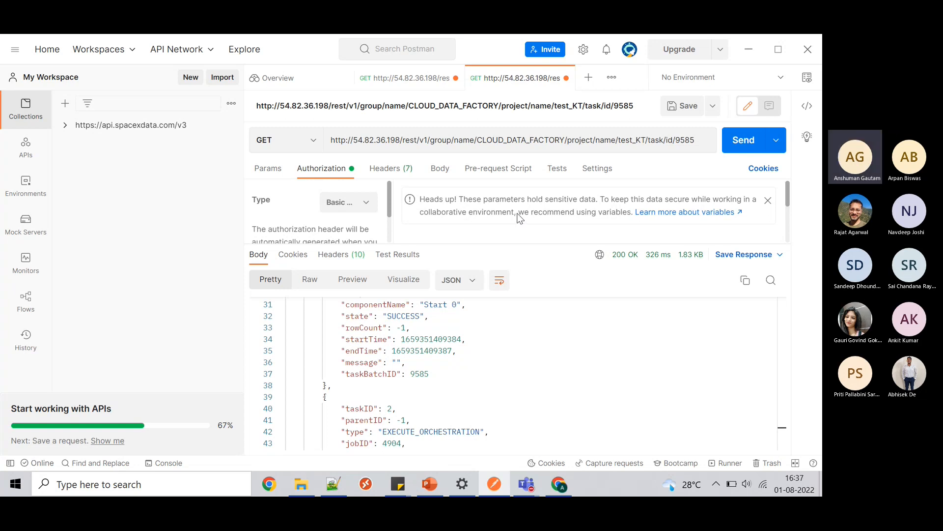
- Leave Postman and return to Matillion's empty AccuWeather Configure Extract Profile dialog
click(748, 49)
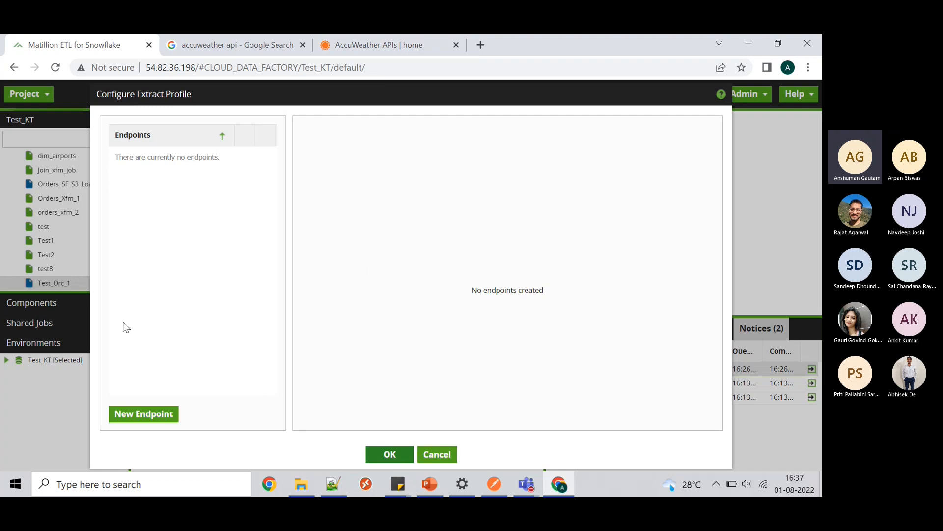
- Add a new endpoint named 'weather' with the description 'weather details coutrywise'
click(142, 419)
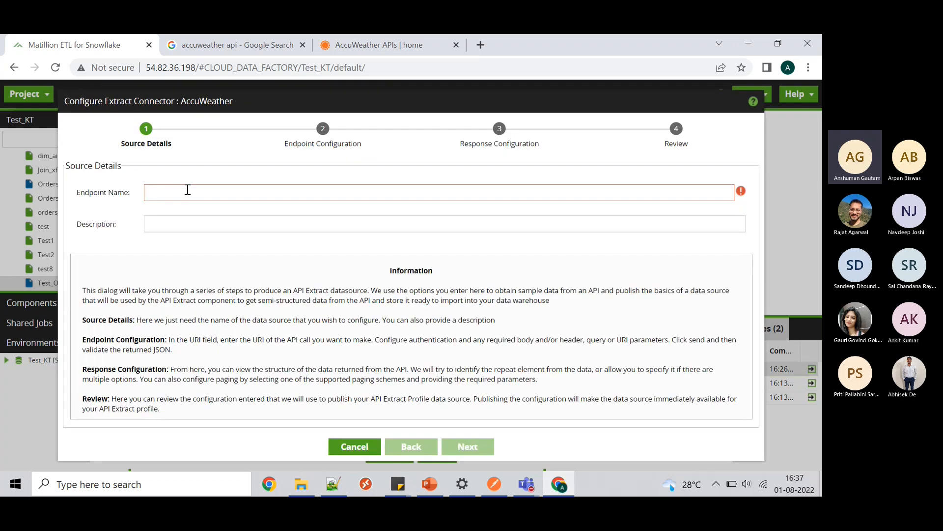
text(weat)
key(BackSpace)
key(BackSpace)
key(BackSpace)
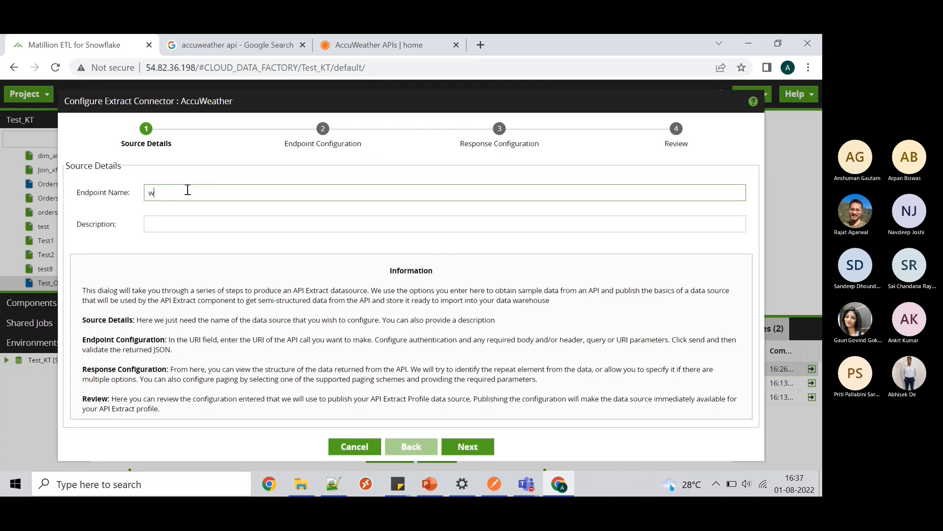
key(BackSpace)
text(weather)
click(178, 227)
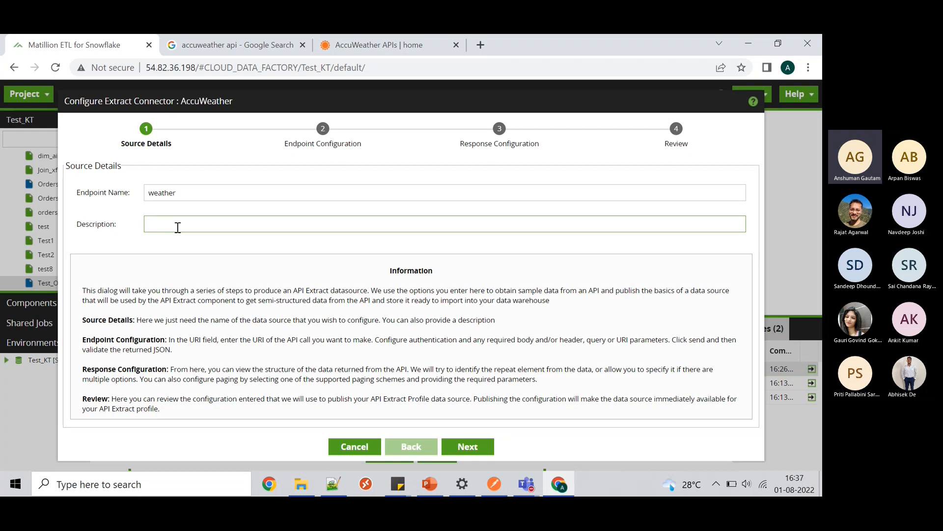
text(weather d)
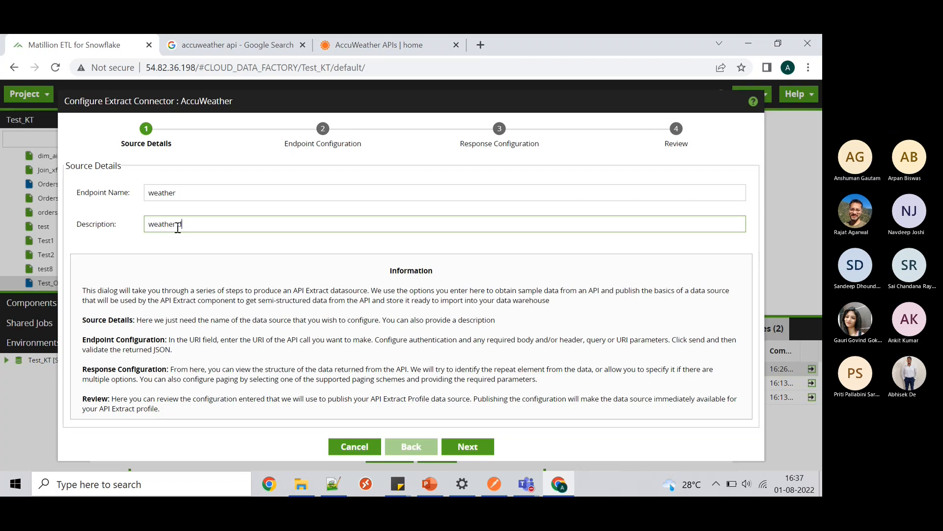
text(etails coutrywise)
- Advance to the Endpoint Configuration step and keep GET as the request method
click(467, 448)
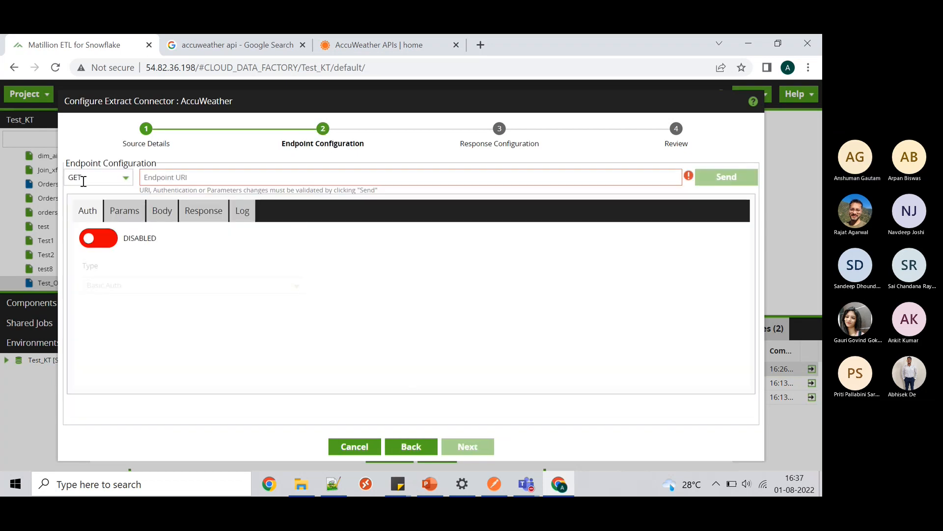
click(125, 179)
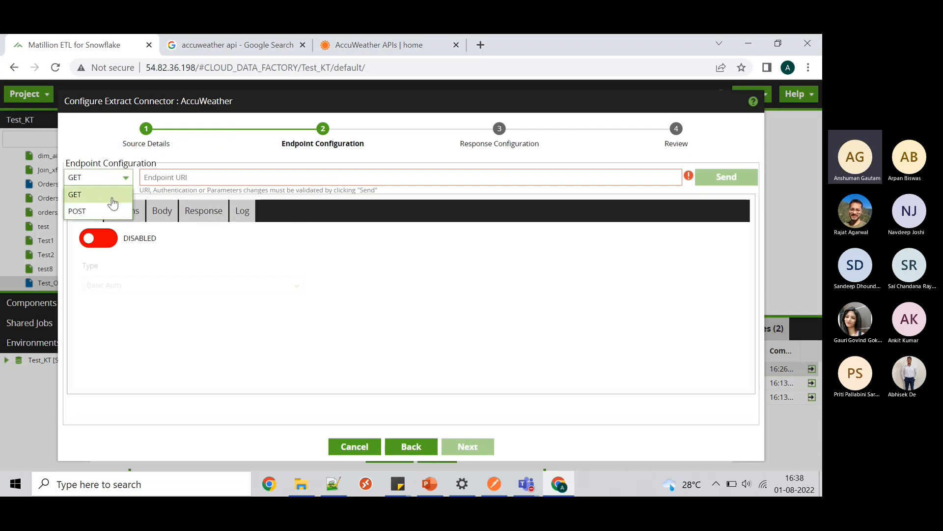
click(120, 175)
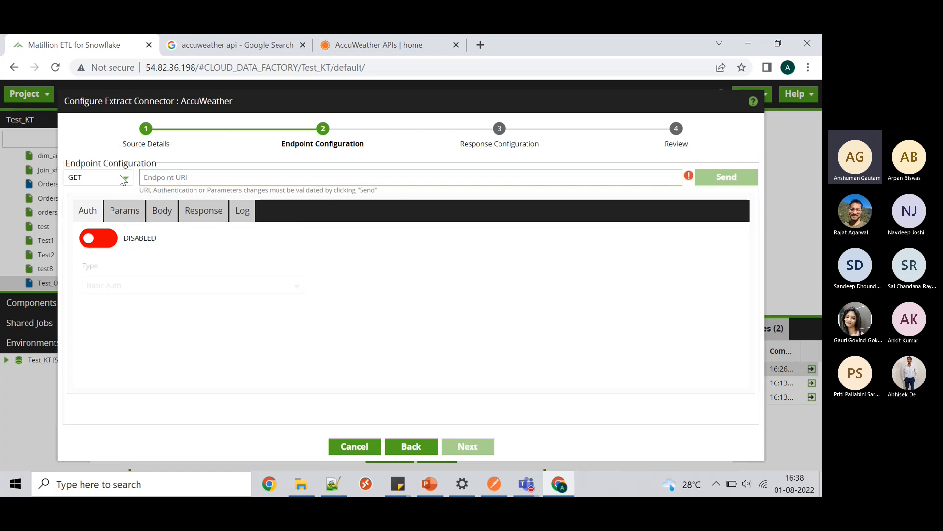
- Compare against Postman's request method list, then confirm GET in Matillion's method dropdown
click(494, 485)
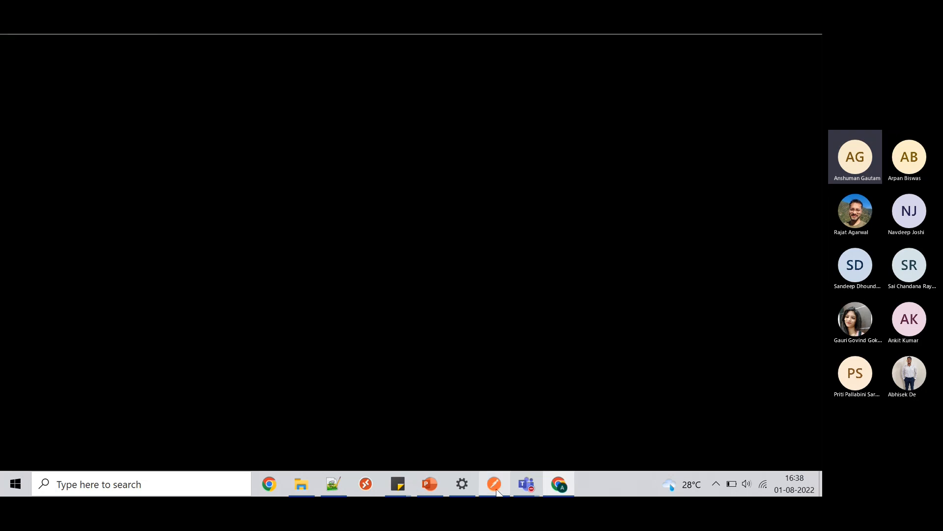
click(312, 141)
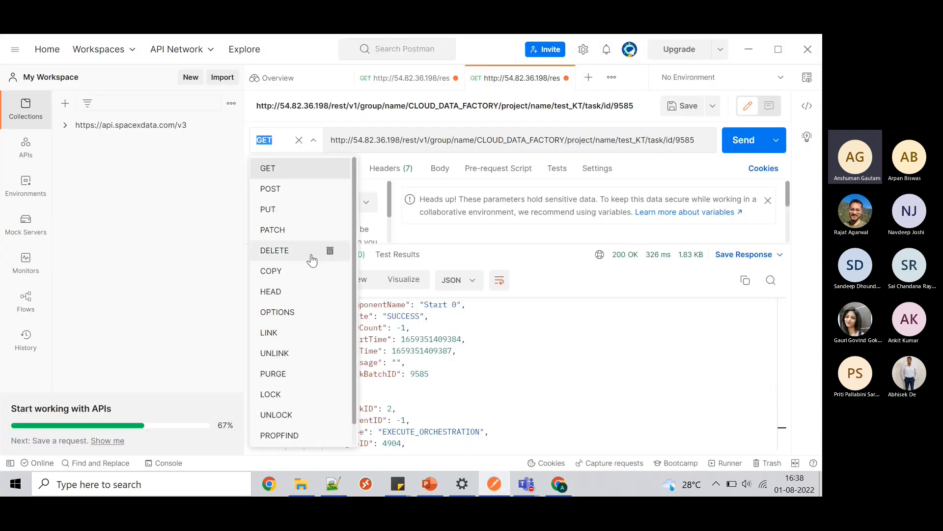
scroll(309, 299, down, 1)
scroll(306, 307, up, 1)
scroll(305, 307, down, 1)
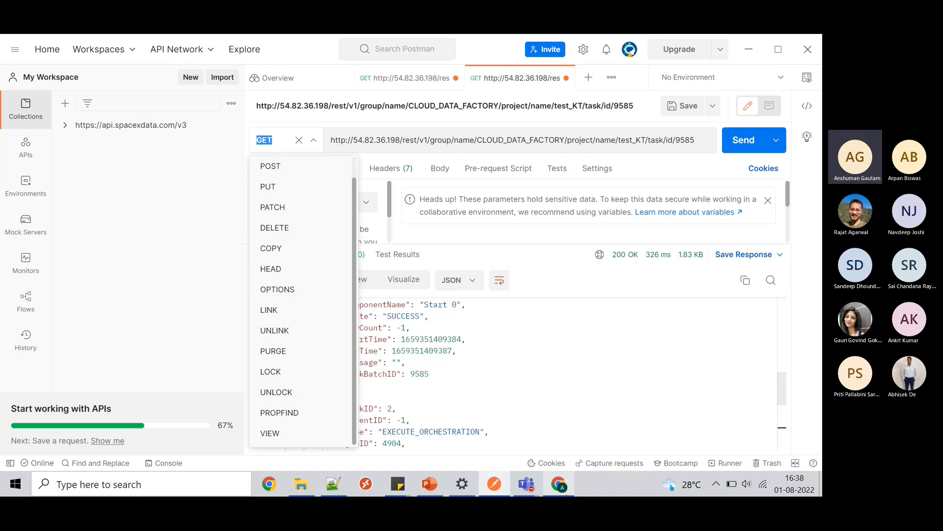
click(559, 485)
click(120, 179)
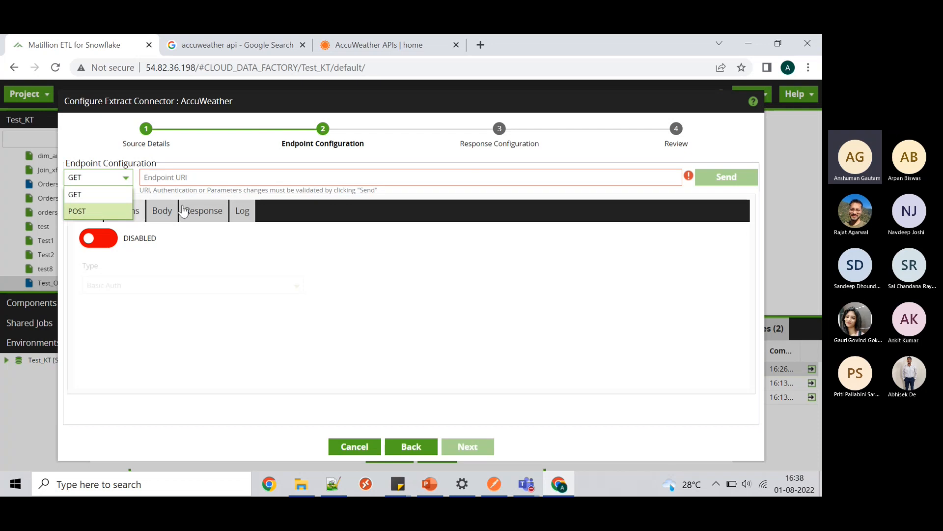
click(118, 196)
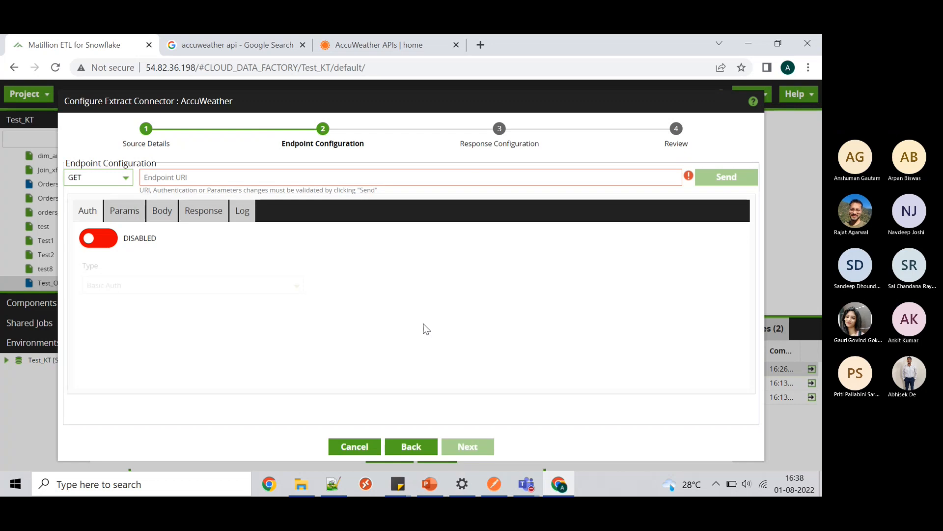
- Paste the AccuWeather adminareas URL from Notepad++ line 31 into the Endpoint URI field
click(341, 485)
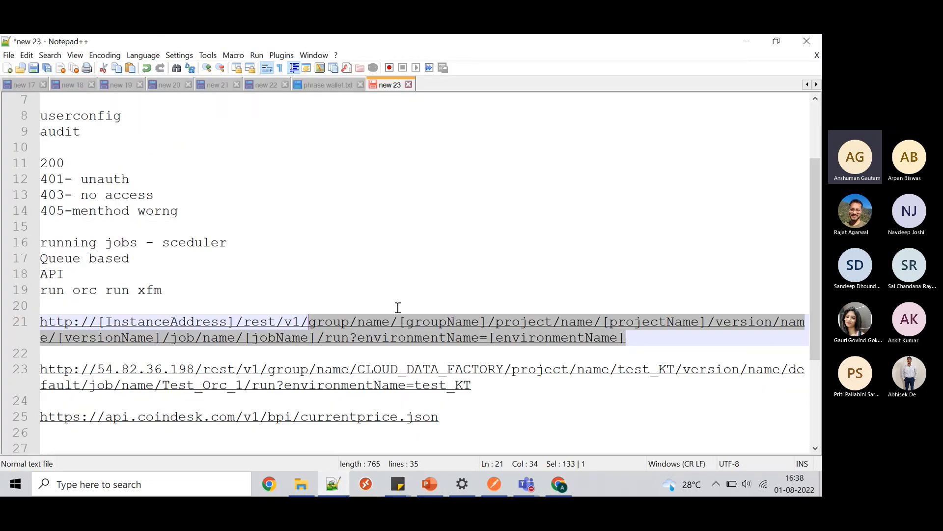
scroll(499, 373, down, 3)
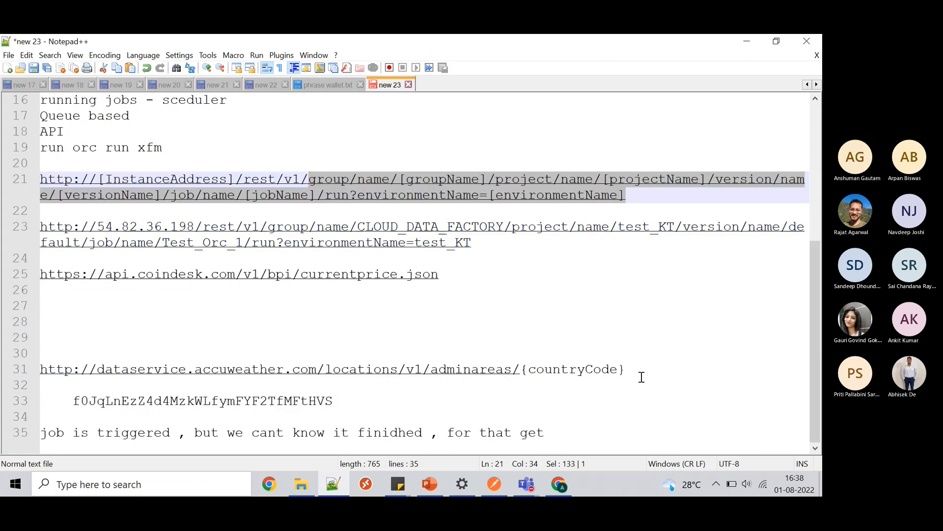
drag(638, 373, 38, 371)
key(ctrl+c)
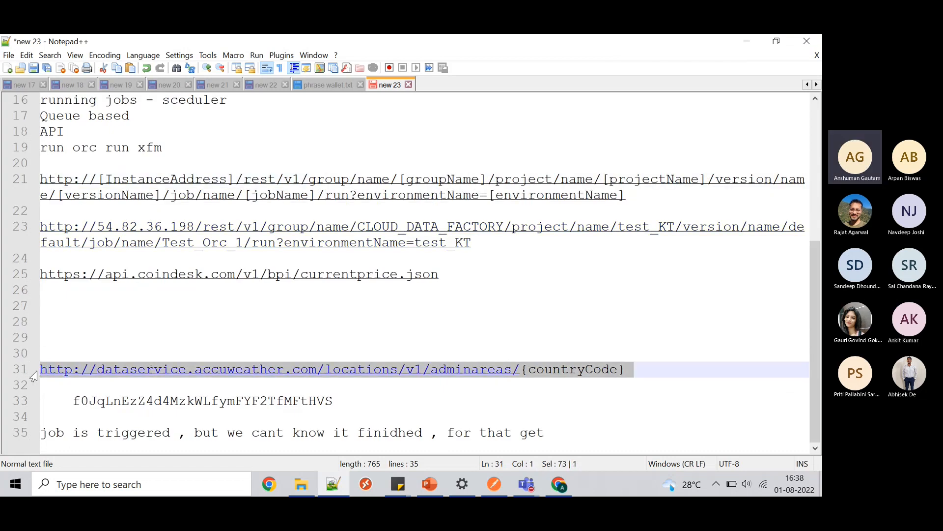
click(746, 44)
click(346, 177)
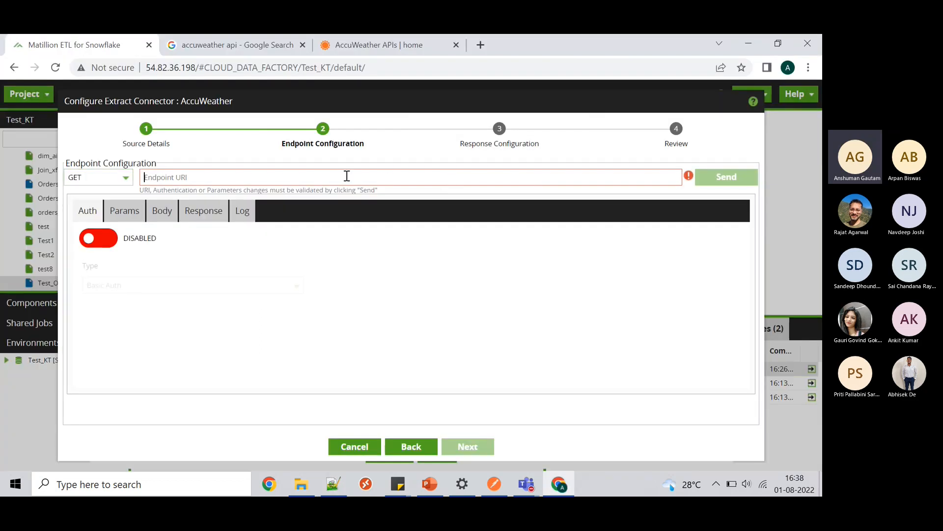
key(ctrl+v)
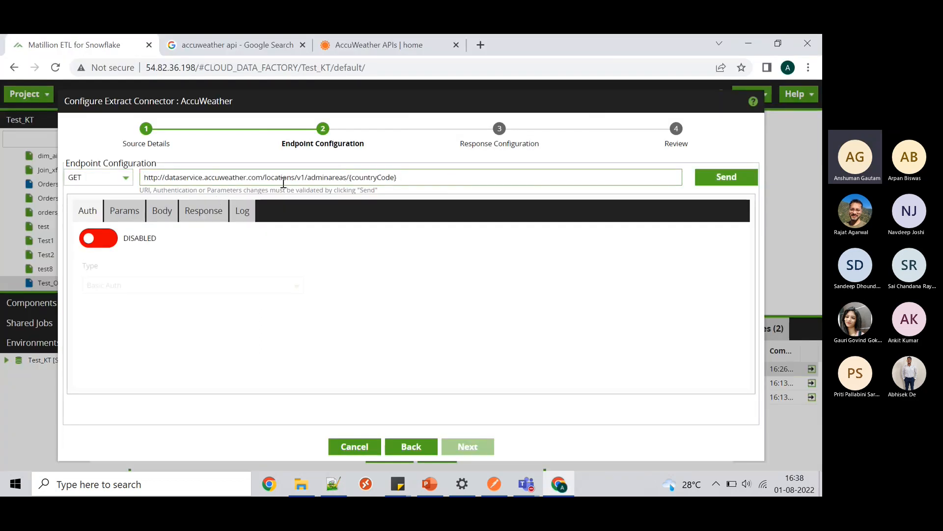
click(374, 46)
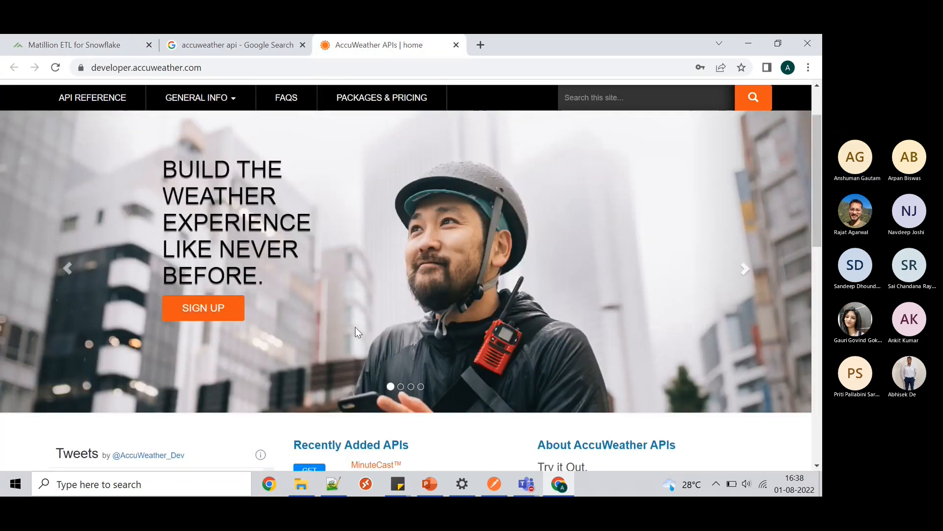
- Review the AccuWeather Locations API reference, then return to Matillion's Endpoint Configuration
scroll(355, 326, up, 2)
click(118, 181)
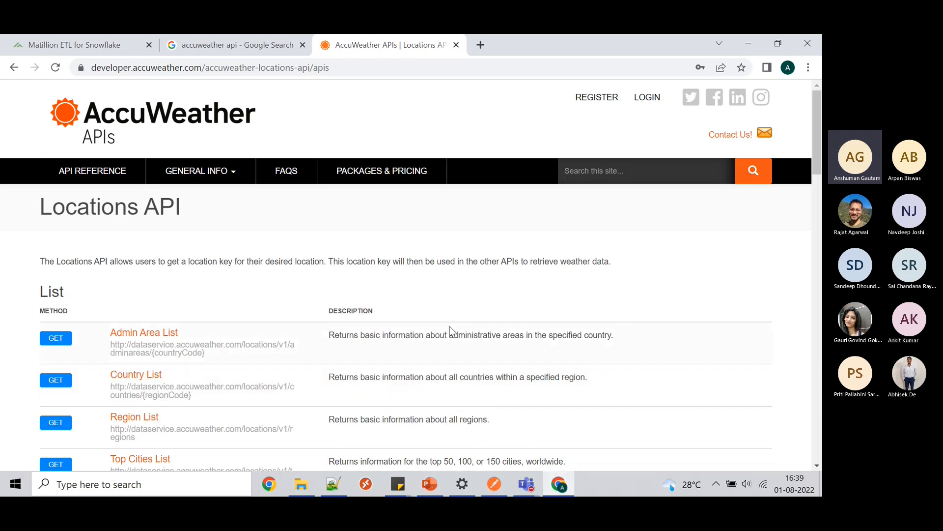
click(91, 47)
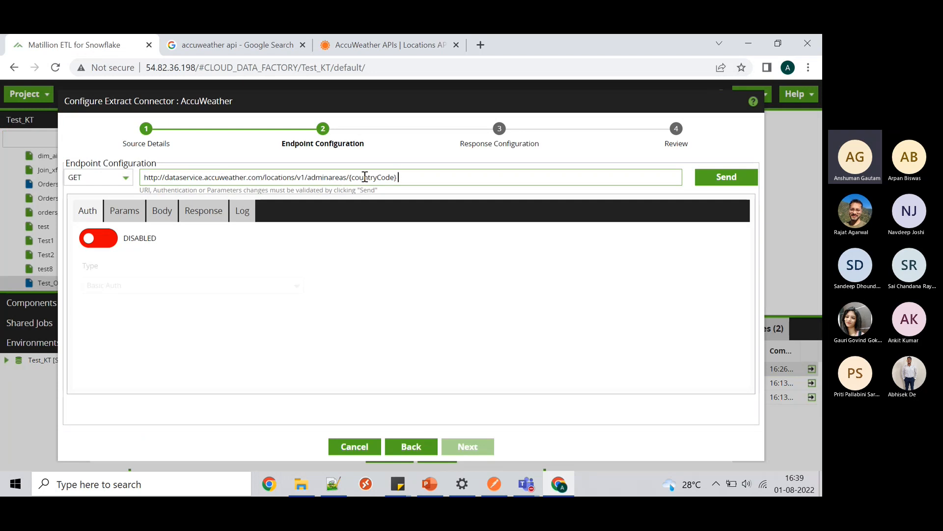
- Test-send the adminareas/{countryCode} endpoint and dismiss the missing countryCode value error
drag(404, 177, 350, 177)
click(495, 482)
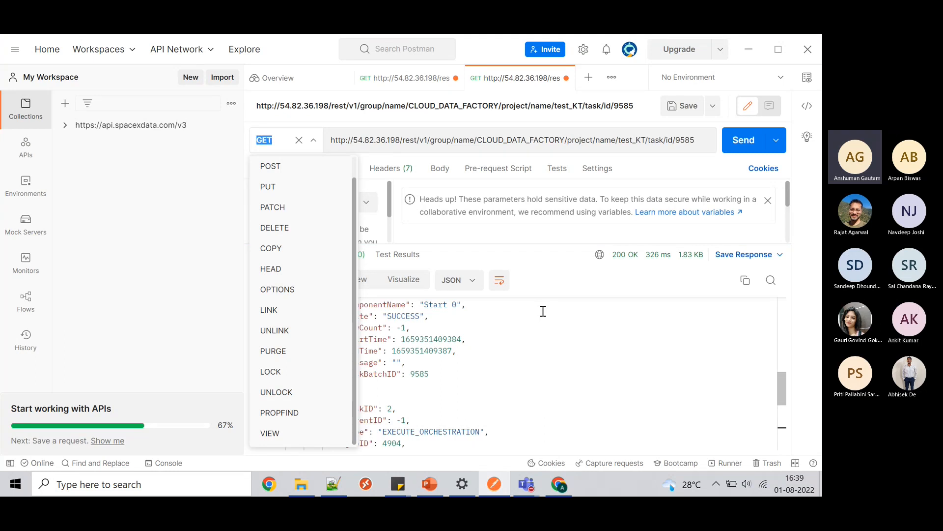
click(746, 48)
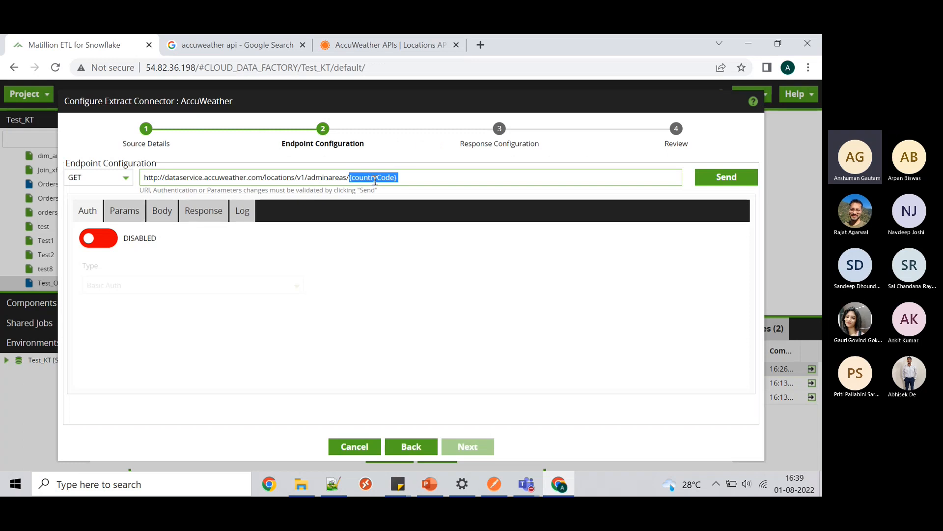
click(731, 178)
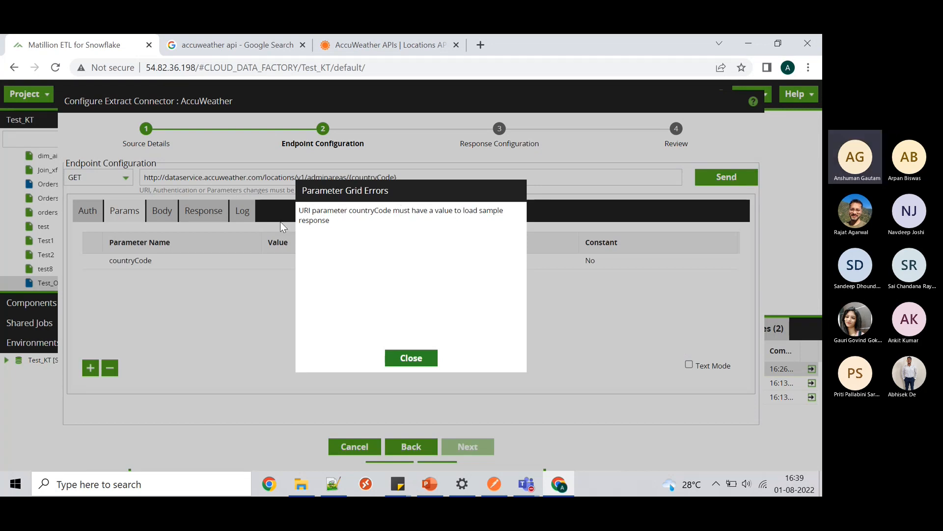
click(414, 360)
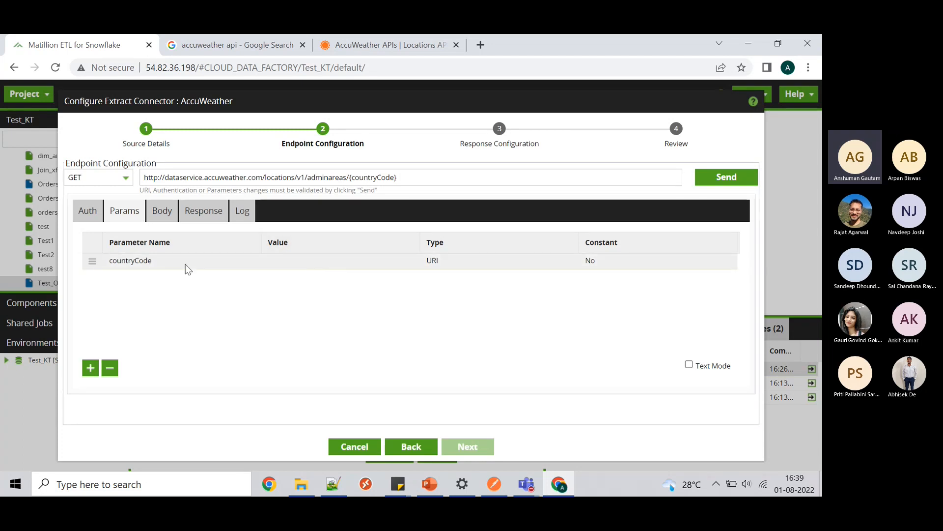
- Set the countryCode parameter value to GB, removing the extra empty parameter row
click(90, 368)
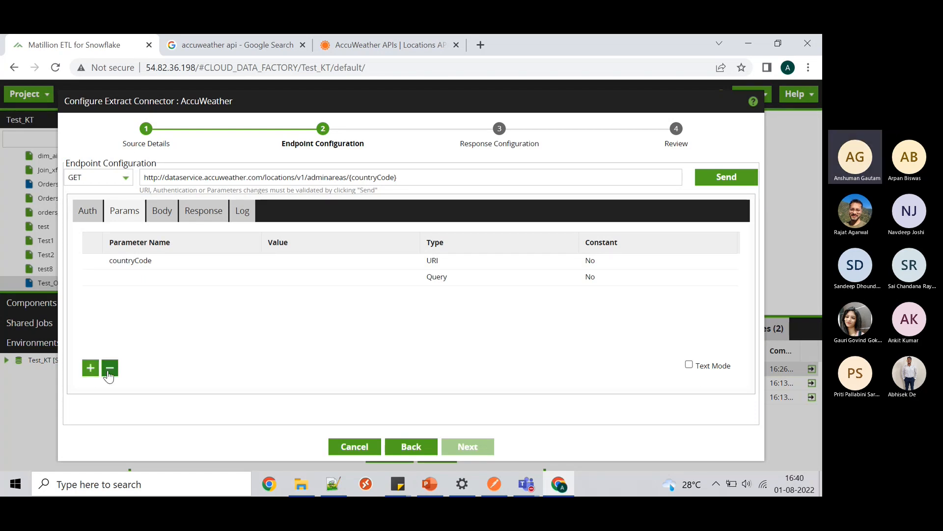
click(210, 277)
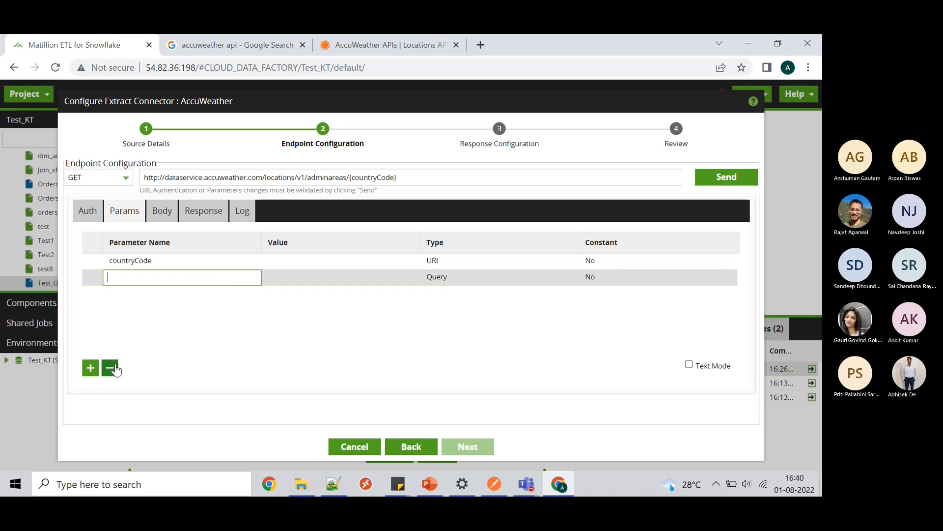
click(109, 369)
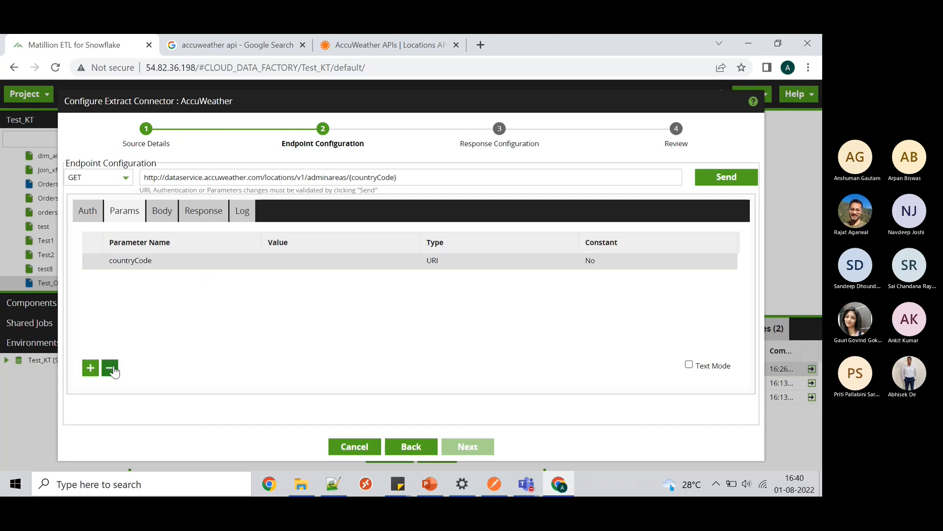
click(328, 265)
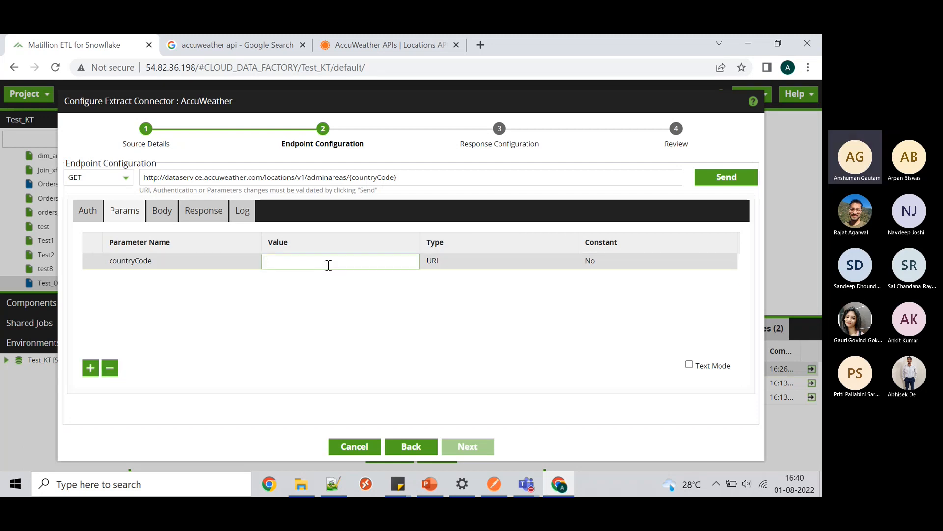
text(GB)
right_click(183, 325)
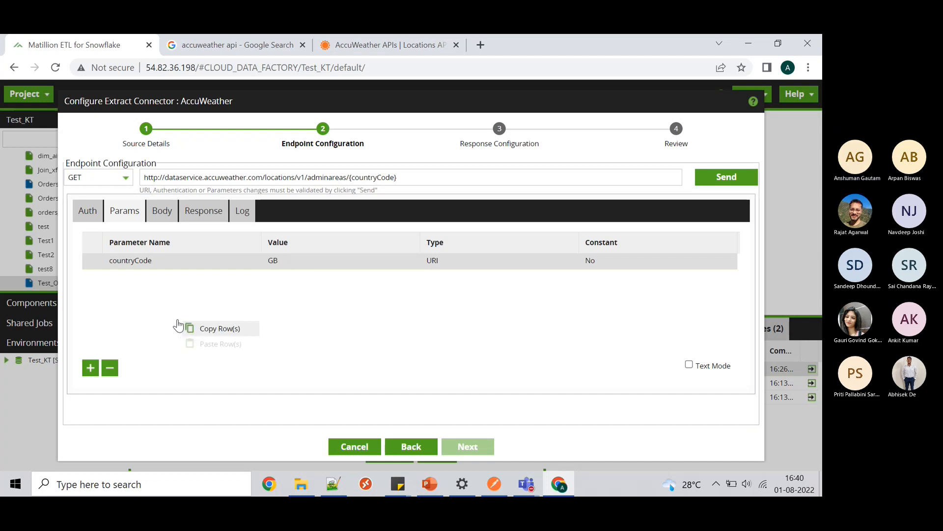
click(279, 284)
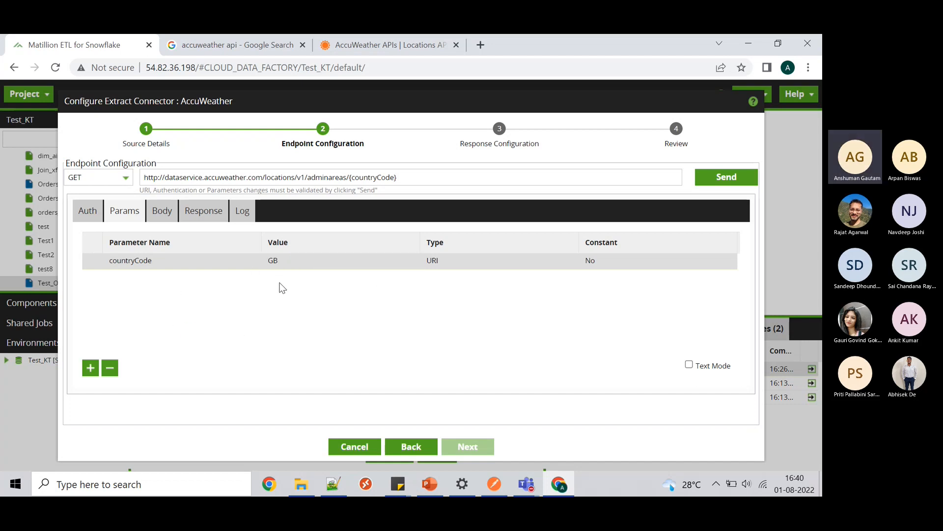
- Send the request and check the 401 unresolved apikey status in the log
click(721, 183)
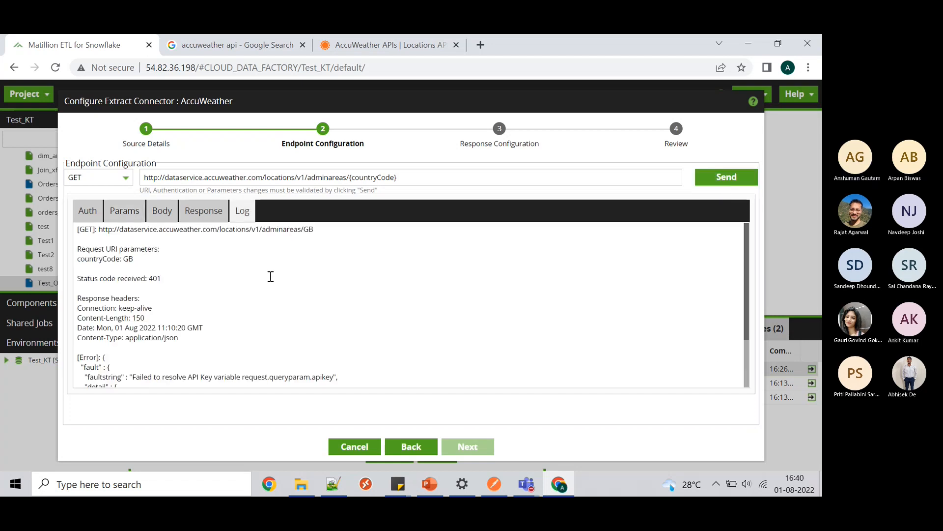
drag(168, 278, 65, 286)
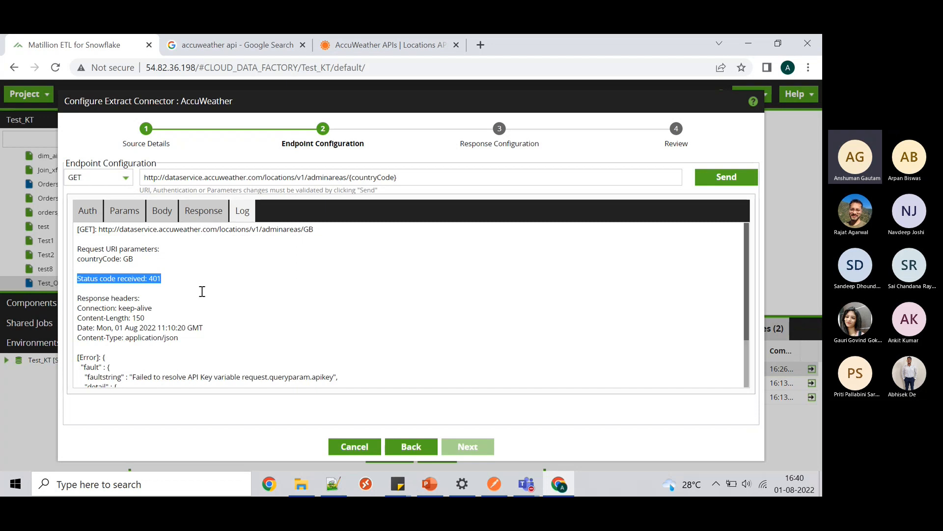
click(202, 291)
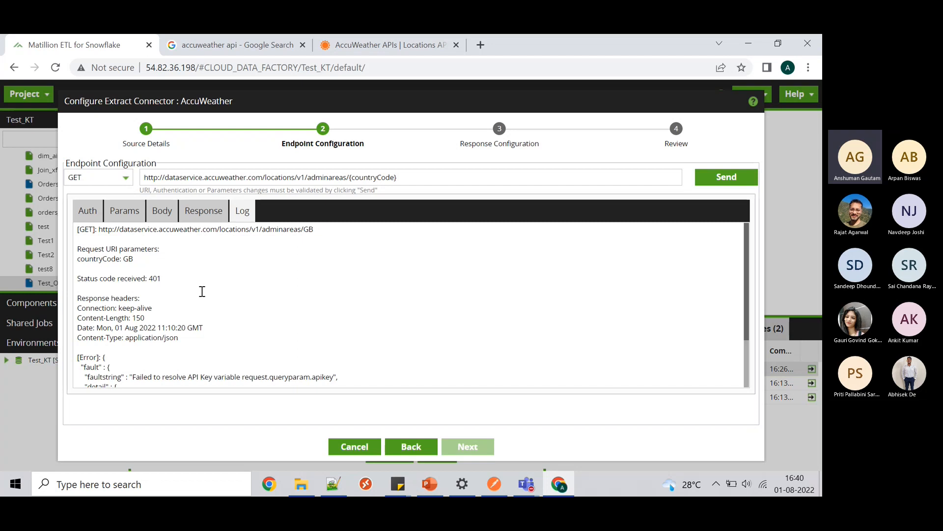
- Enable authentication on the endpoint and try the Basic Auth and Bearer Token types
click(92, 216)
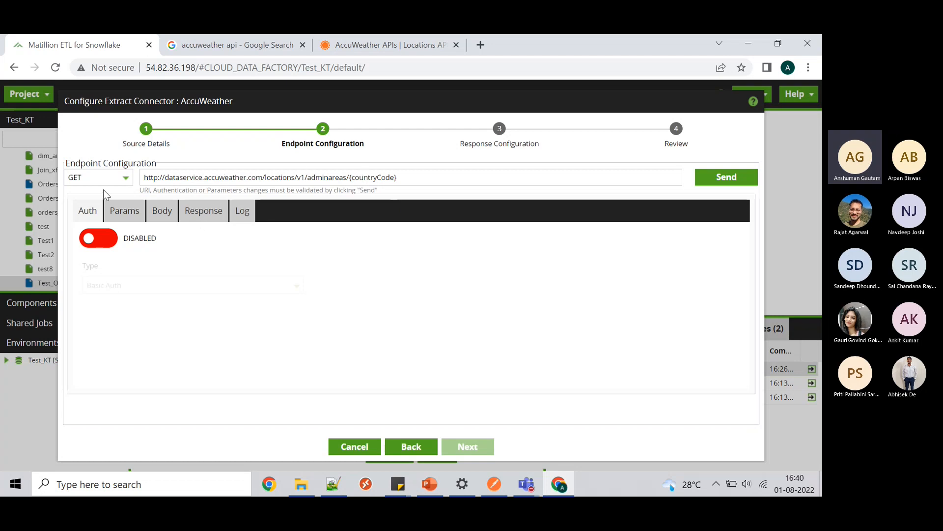
click(88, 240)
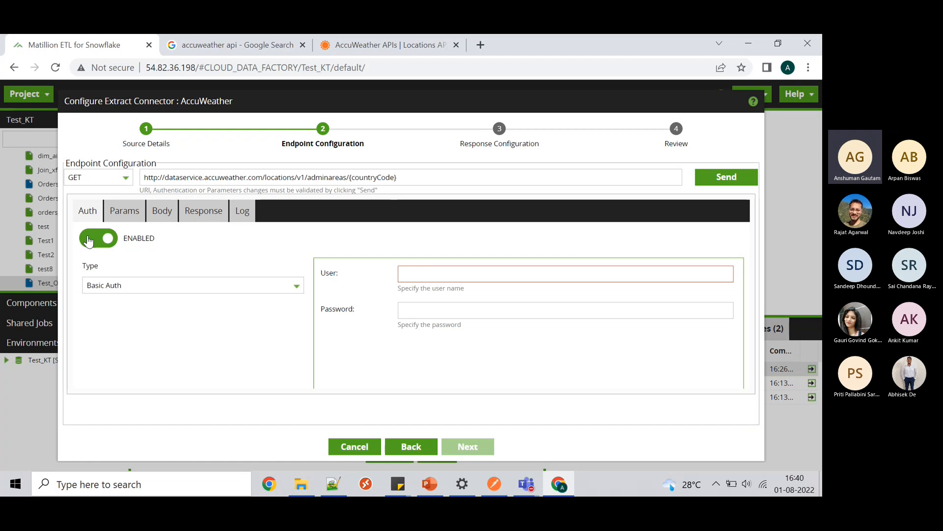
click(295, 288)
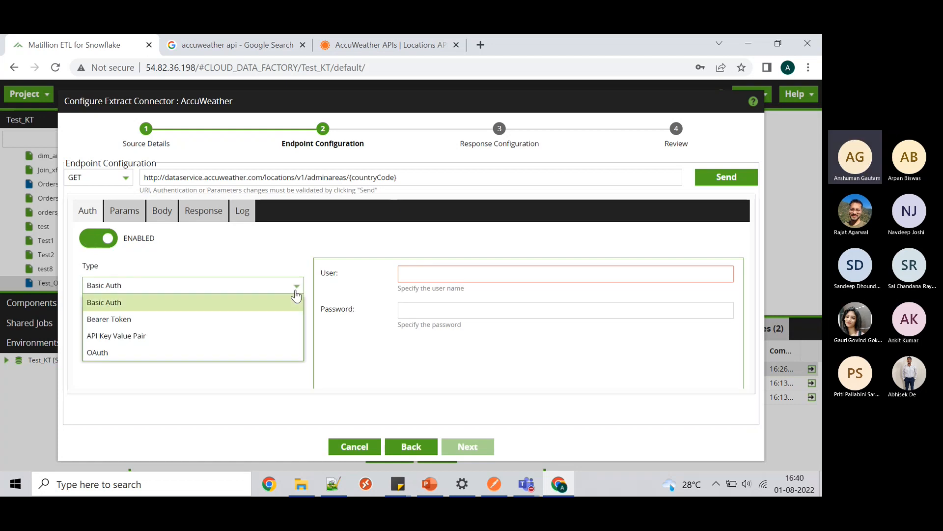
click(254, 308)
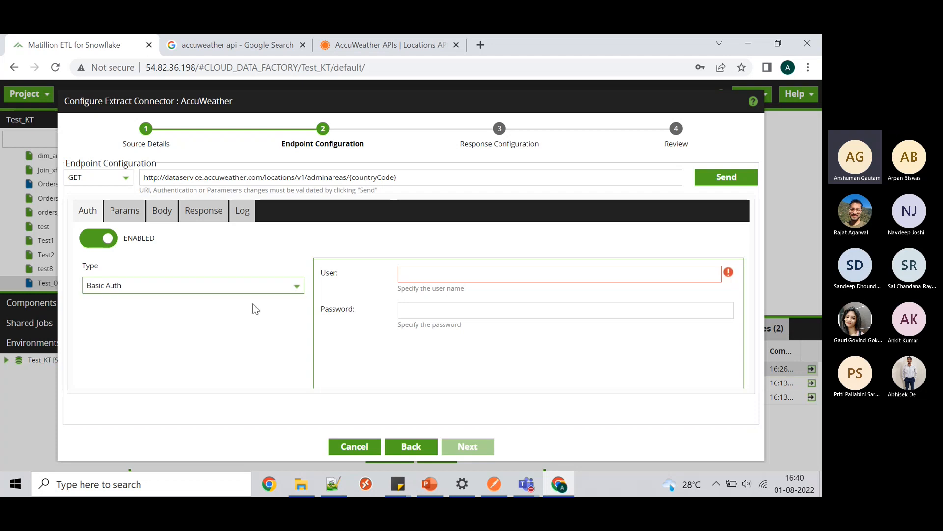
click(423, 273)
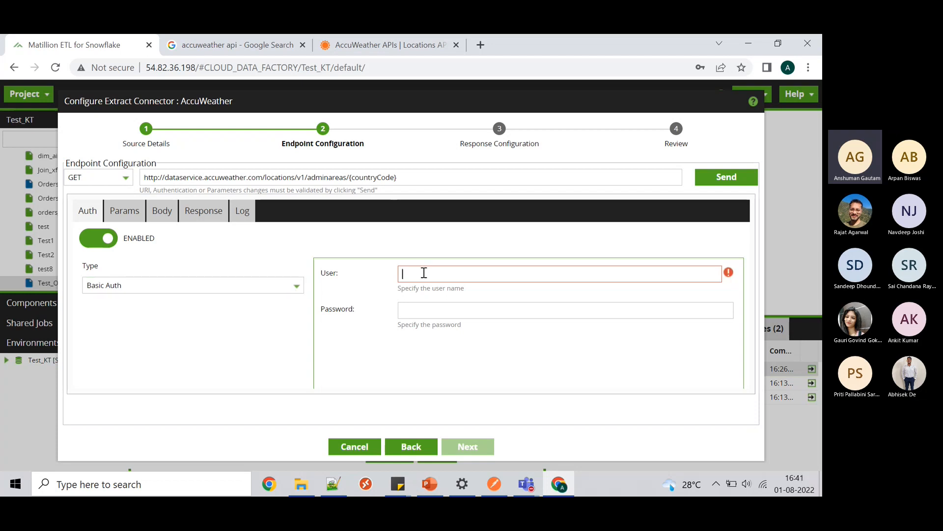
click(267, 286)
click(246, 322)
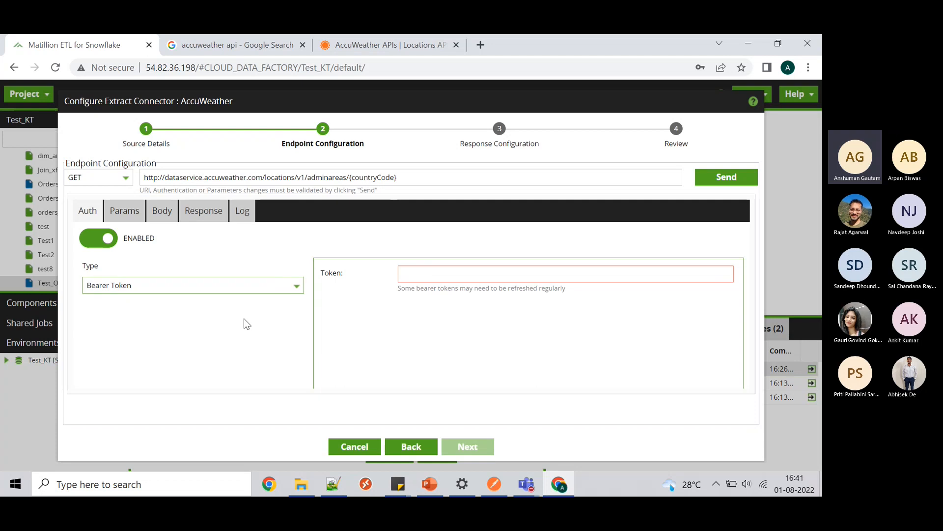
click(451, 279)
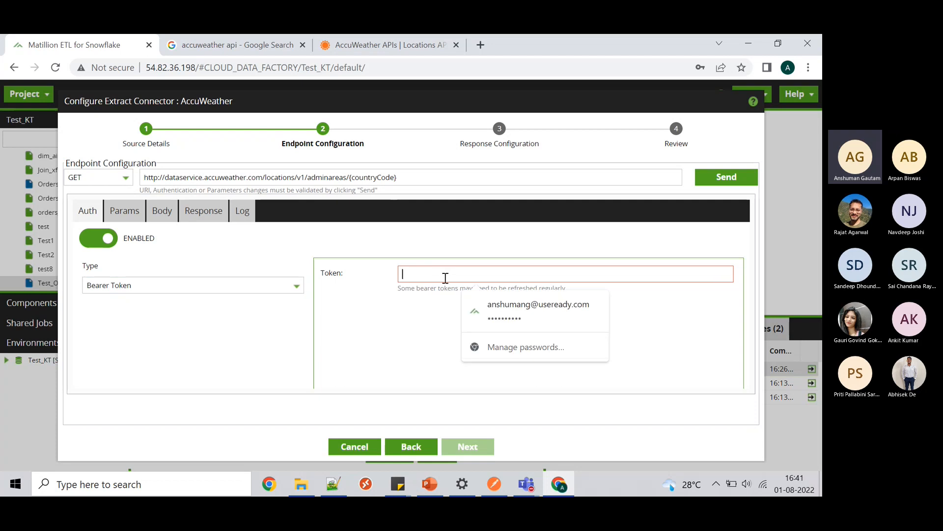
click(409, 297)
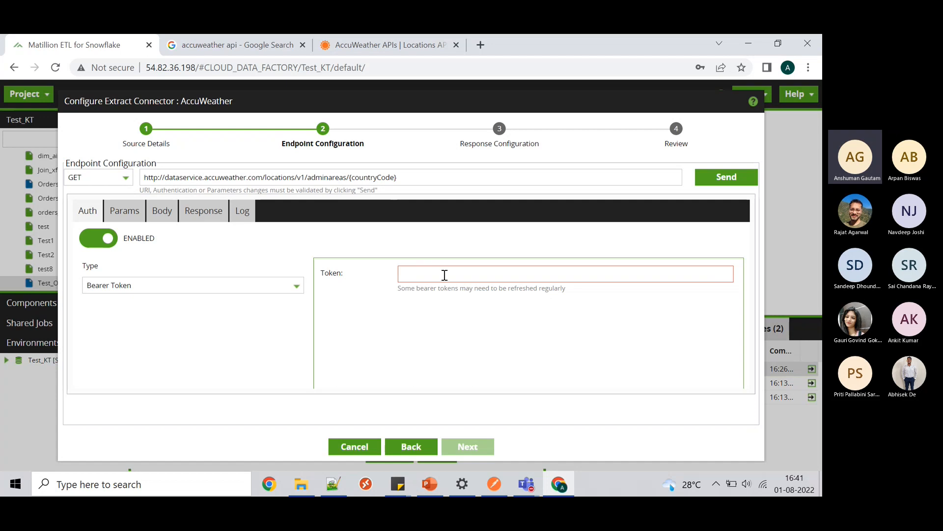
- Switch the auth type through API Key Value Pair to OAuth, then return to AccuWeather
click(261, 289)
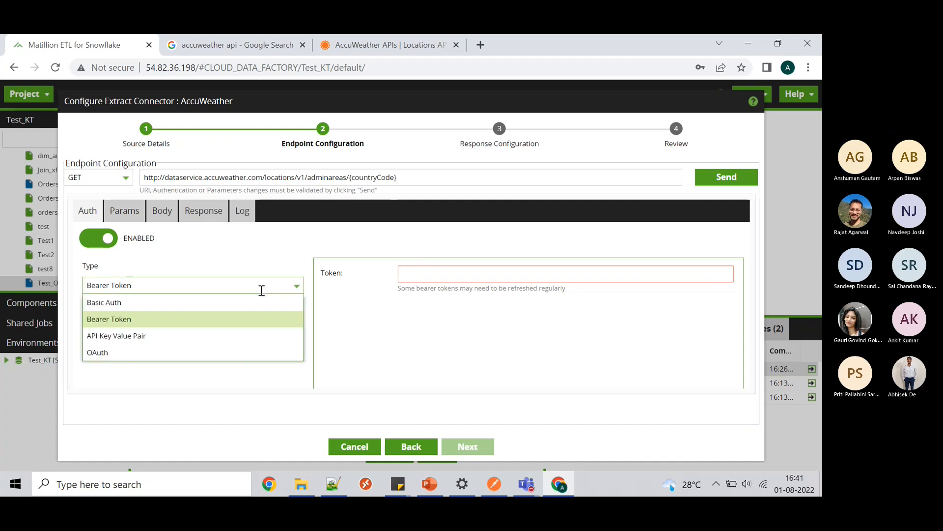
click(210, 336)
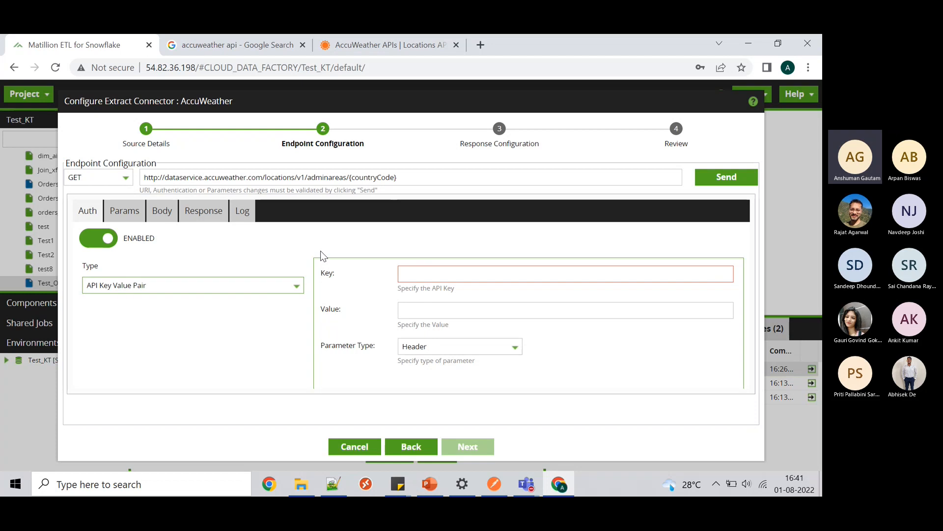
click(177, 292)
click(138, 354)
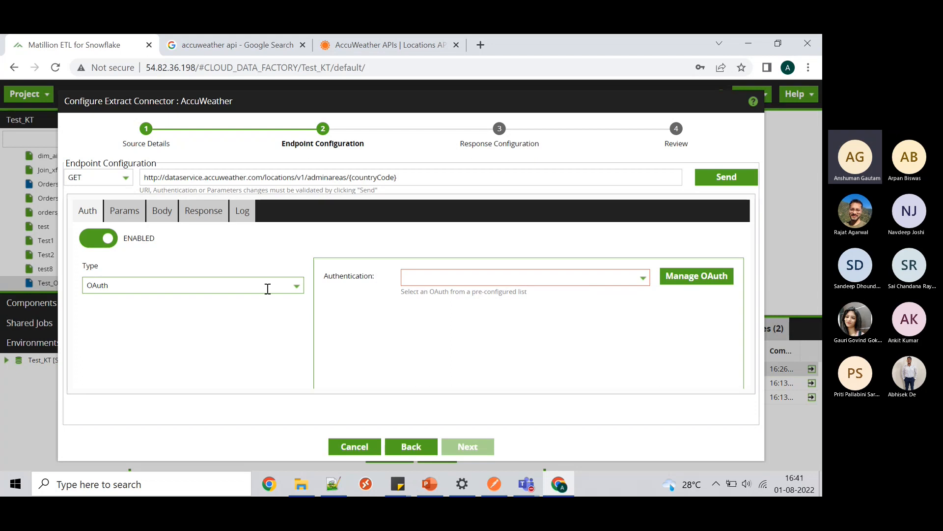
click(390, 40)
- Open the AccuWeather developer home page and read the free endpoint sampling description
click(137, 114)
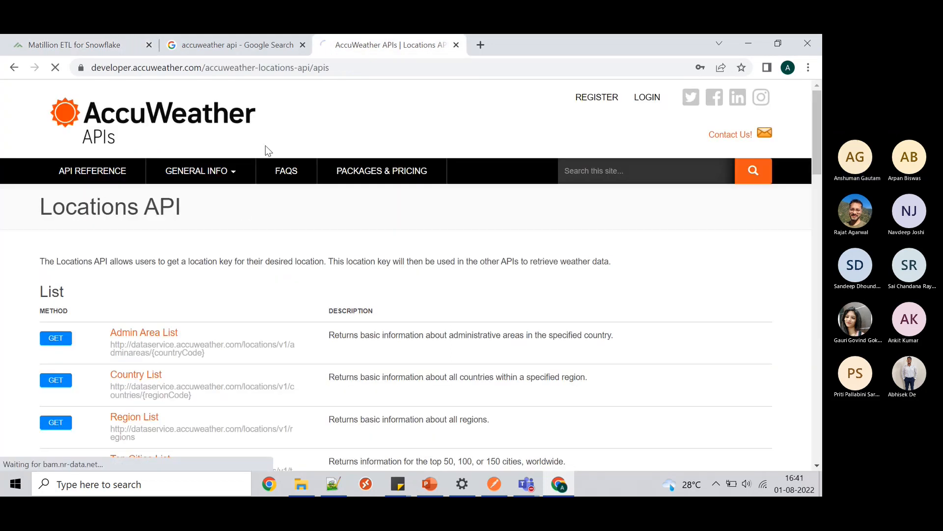
scroll(544, 250, down, 5)
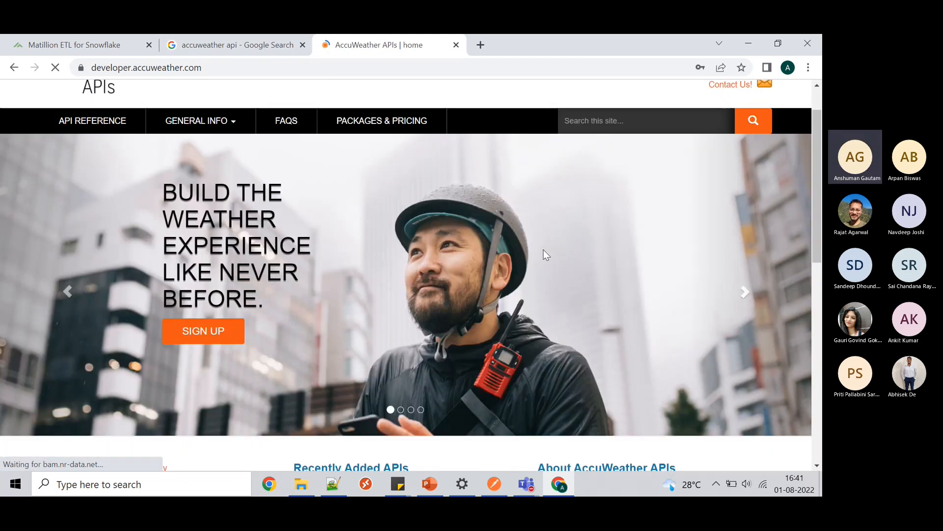
scroll(544, 250, down, 2)
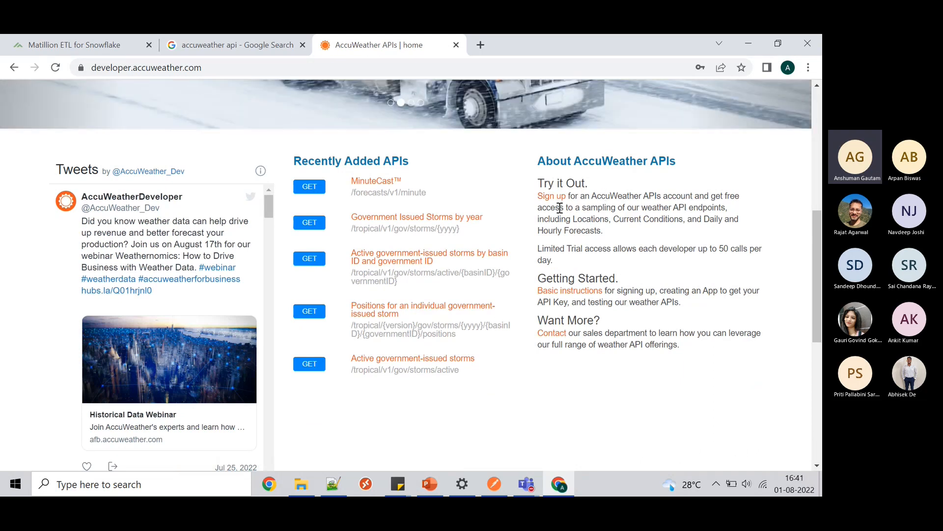
drag(560, 208, 620, 234)
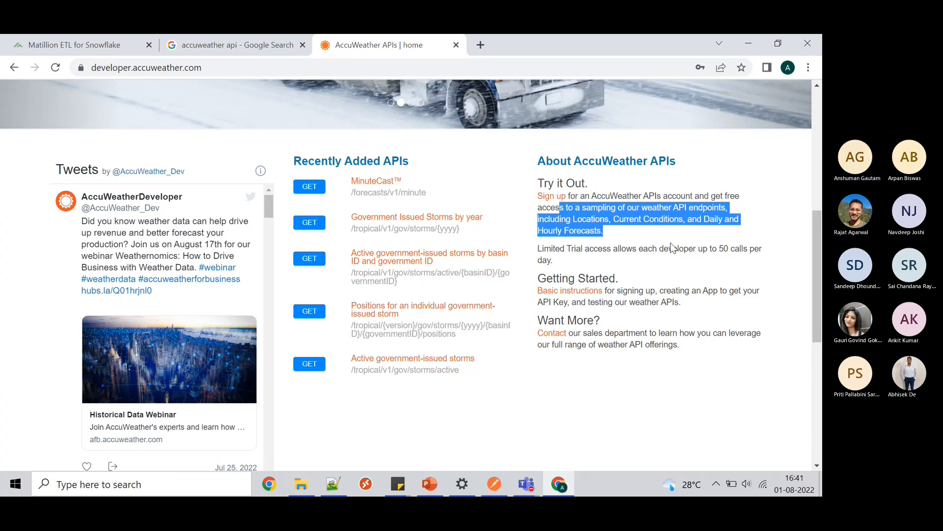
scroll(672, 247, up, 7)
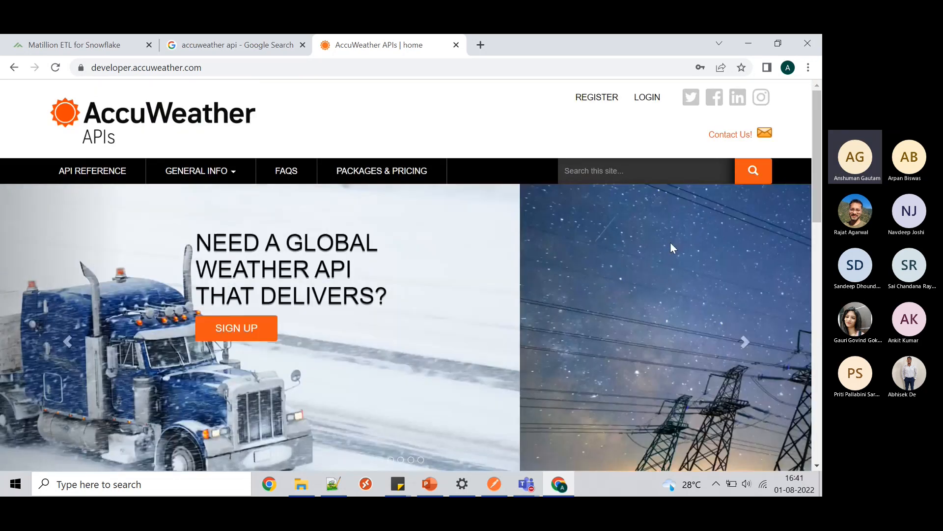
- Sign in with the saved developer account and open the My Apps page
click(653, 97)
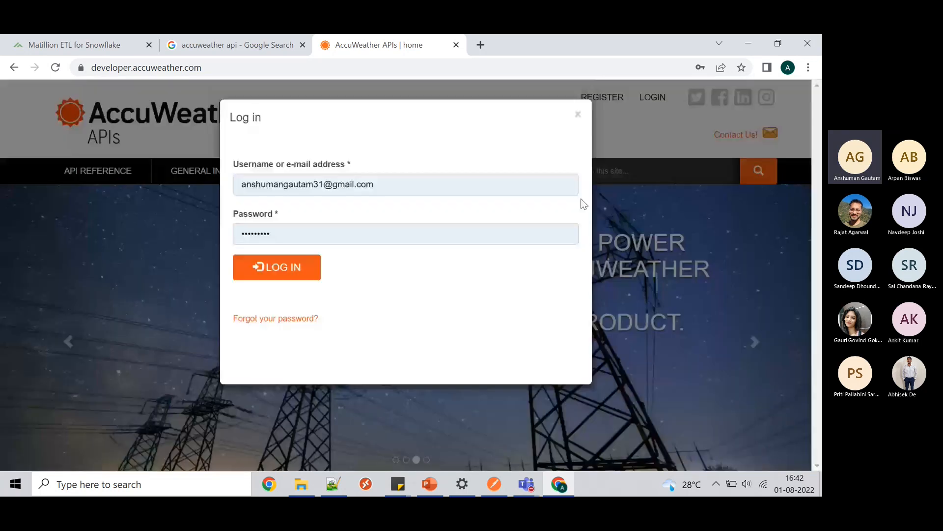
click(276, 267)
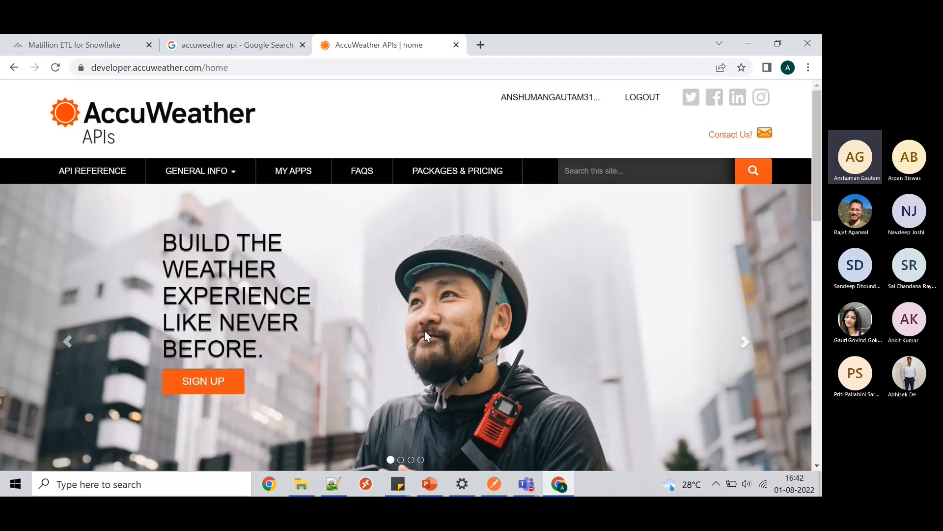
scroll(424, 331, down, 7)
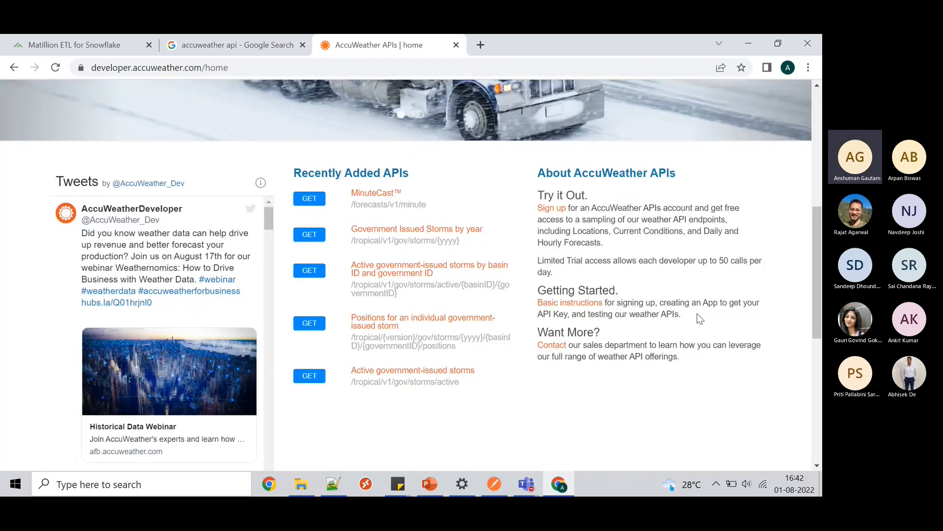
scroll(700, 319, up, 7)
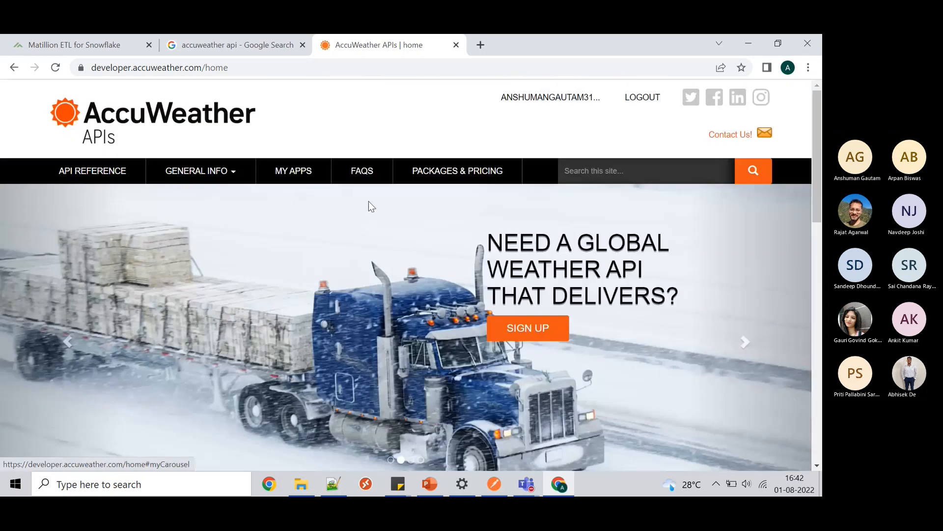
click(300, 172)
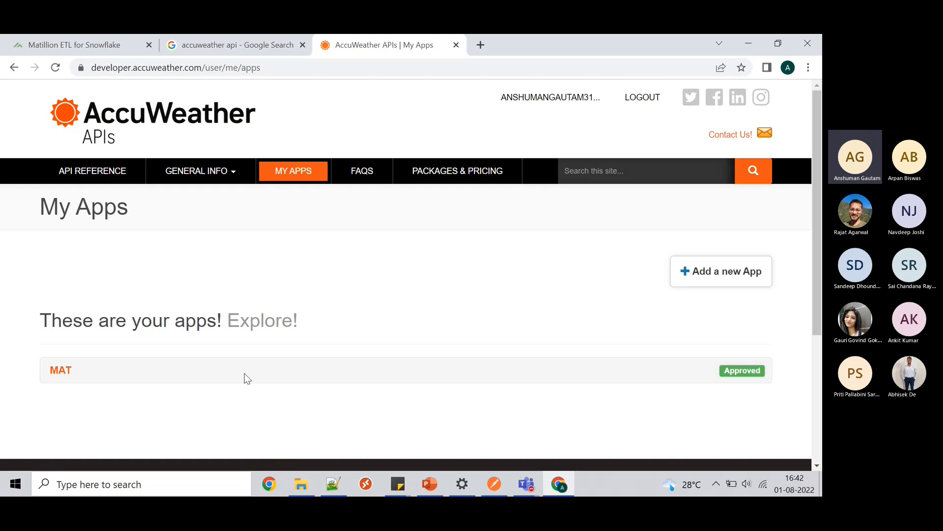
- Expand the MAT app and review its Products, Details and Keys tabs
click(59, 374)
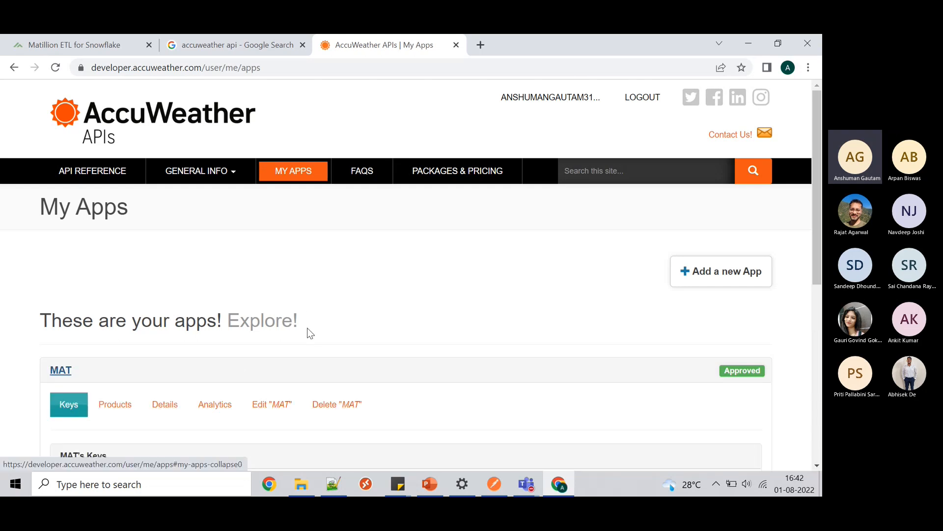
scroll(308, 329, down, 3)
click(110, 220)
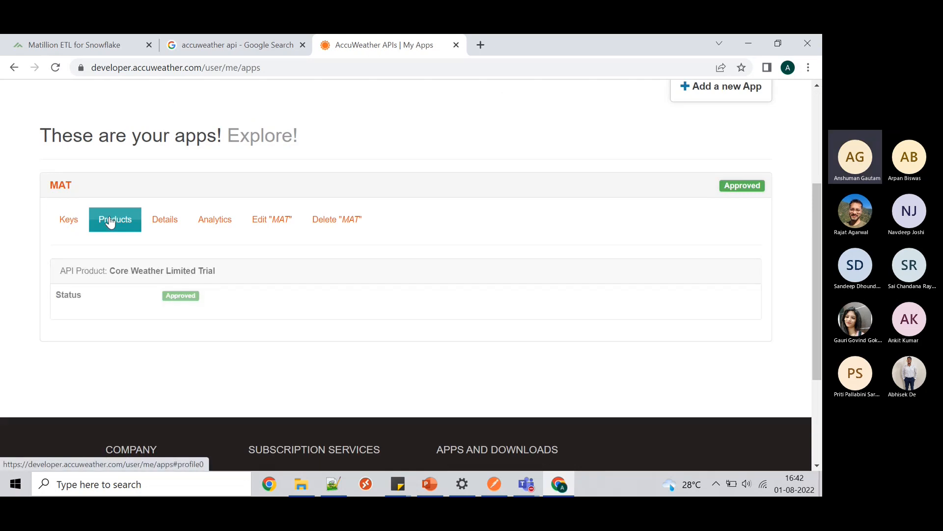
click(159, 220)
scroll(225, 323, down, 5)
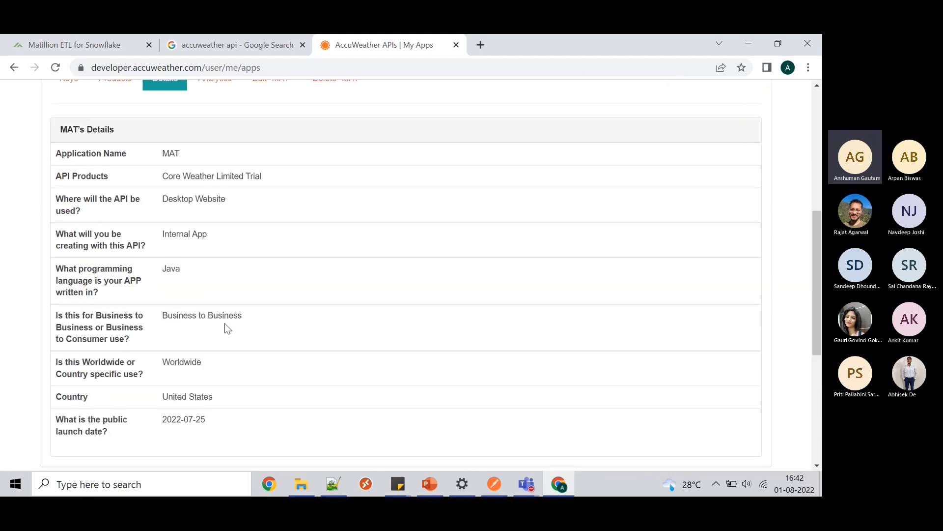
scroll(225, 323, up, 6)
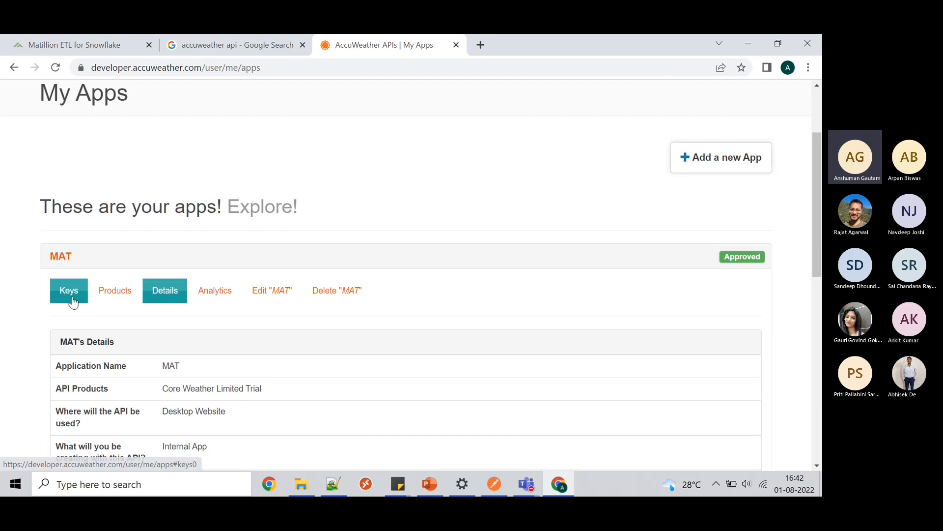
click(77, 299)
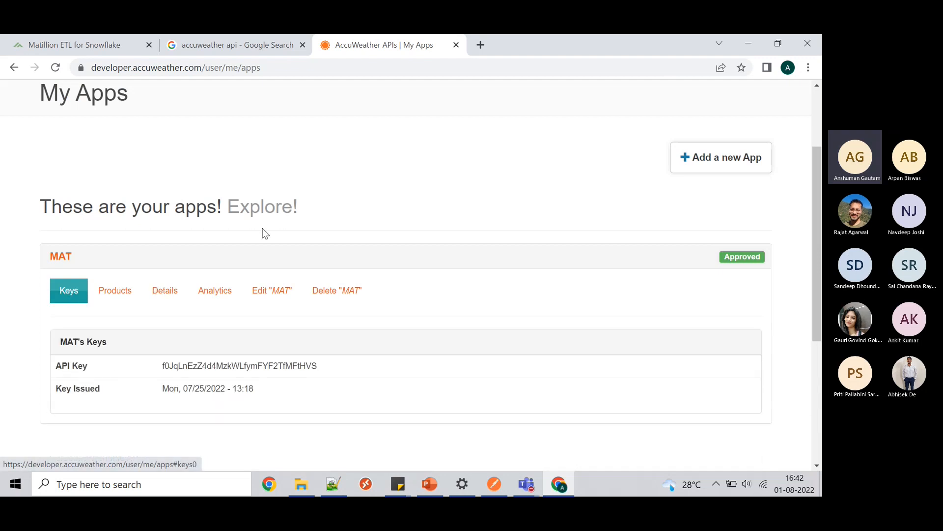
scroll(459, 249, down, 1)
scroll(458, 248, up, 3)
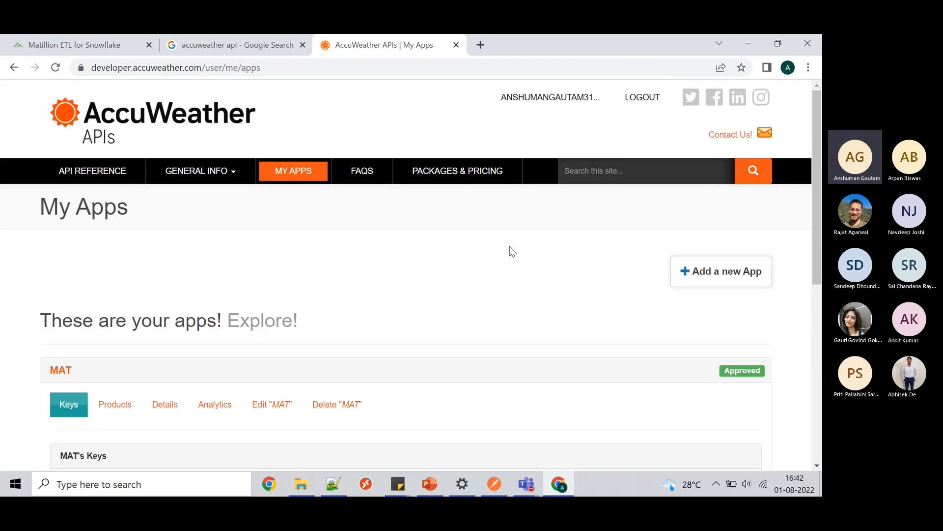
- Look over the Add a new App form, then return to the apps list without adding one
click(715, 279)
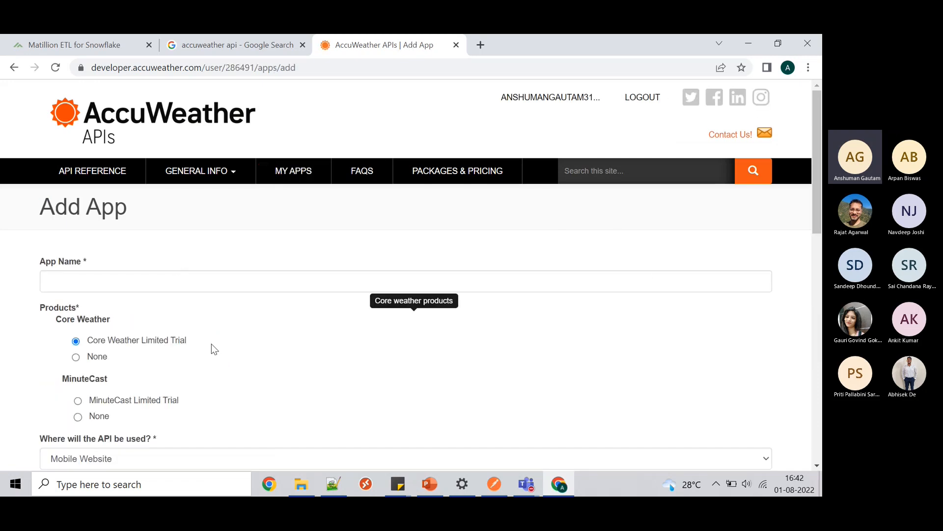
scroll(212, 344, down, 4)
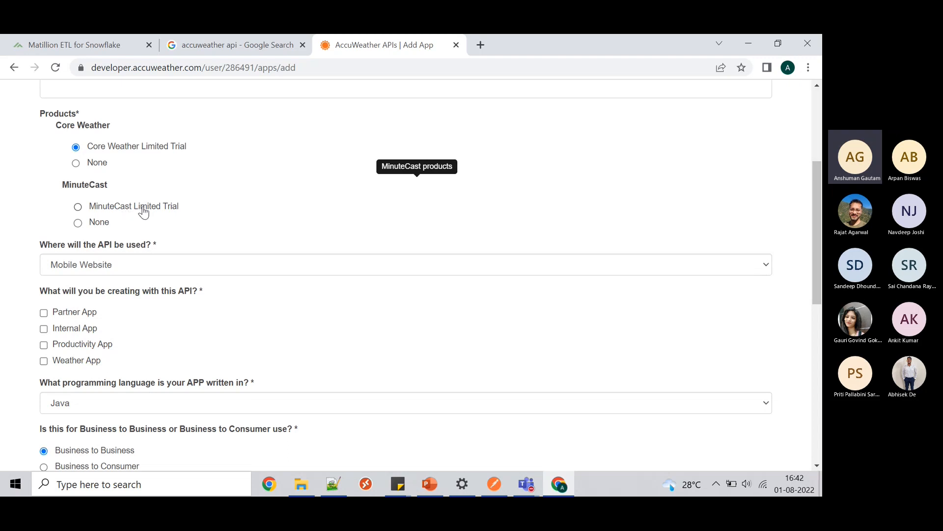
scroll(144, 211, up, 4)
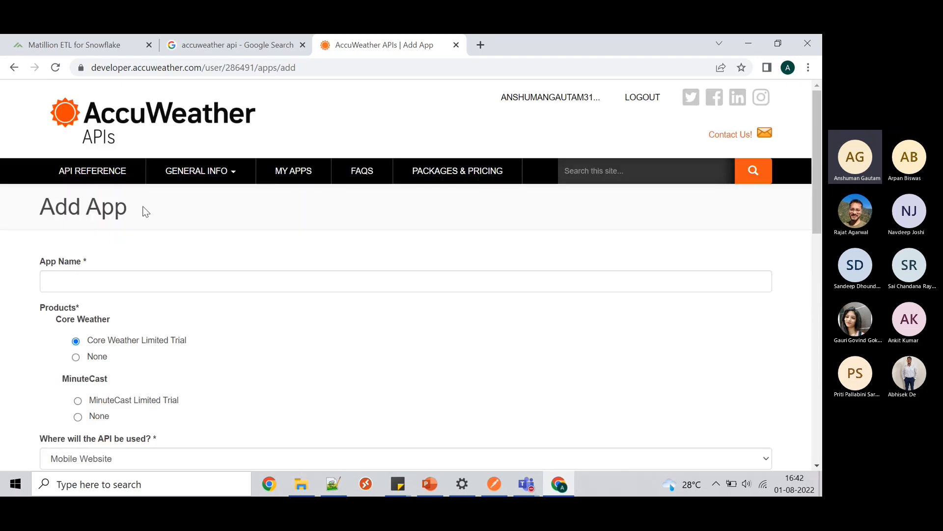
click(13, 68)
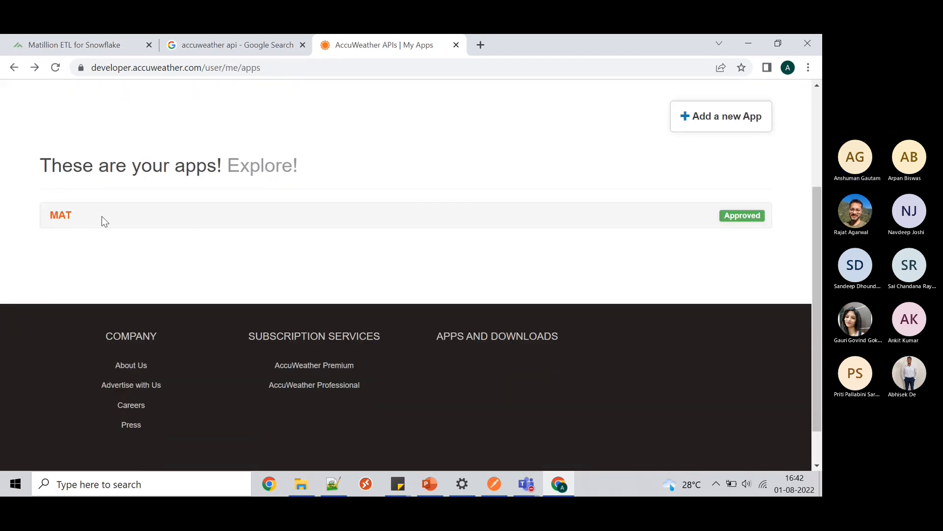
- Re-expand the MAT app and select its API key value
click(64, 216)
scroll(334, 283, up, 2)
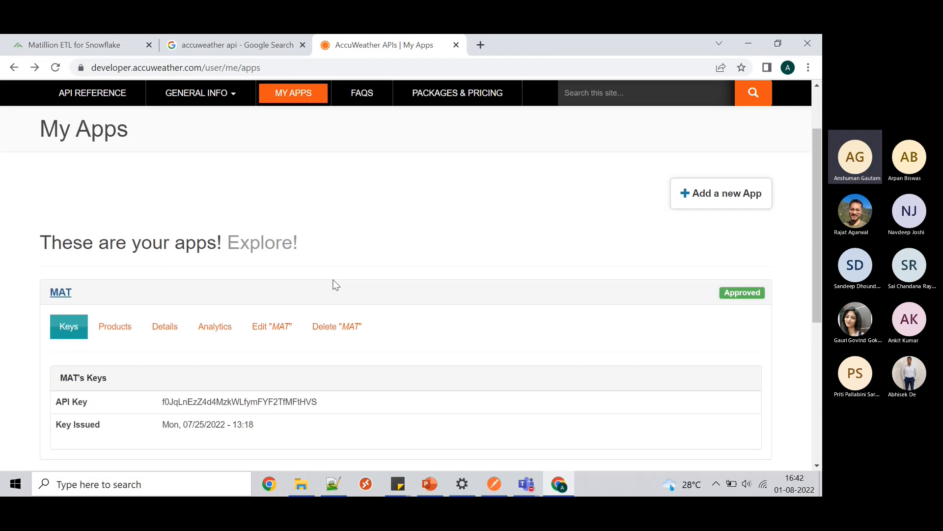
scroll(336, 285, down, 1)
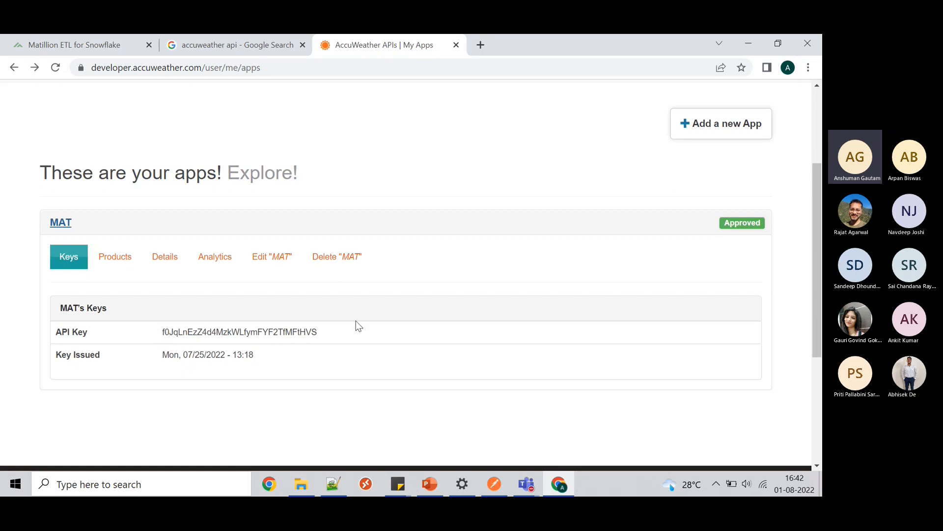
drag(331, 332, 162, 333)
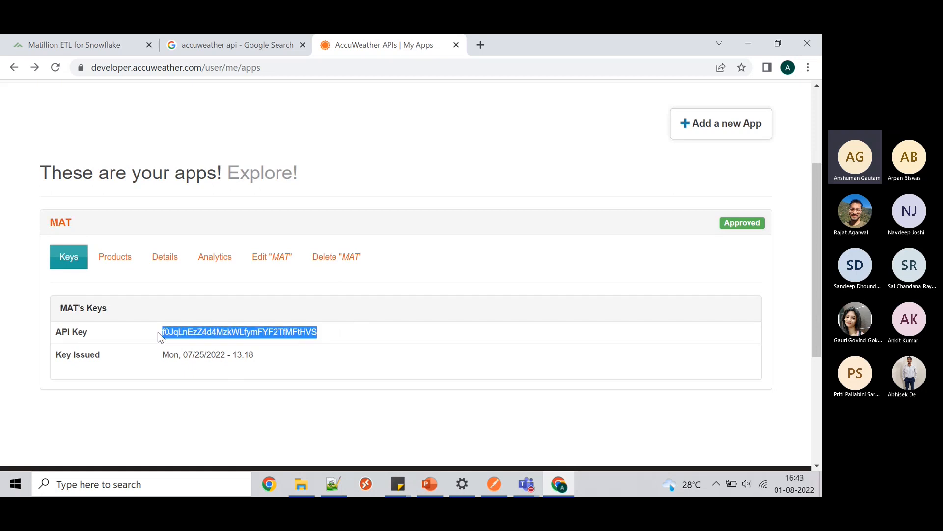
- Set Auth Type to API Key Value Pair with key 'apikey', the pasted key, and parameter type Query
click(81, 40)
click(268, 287)
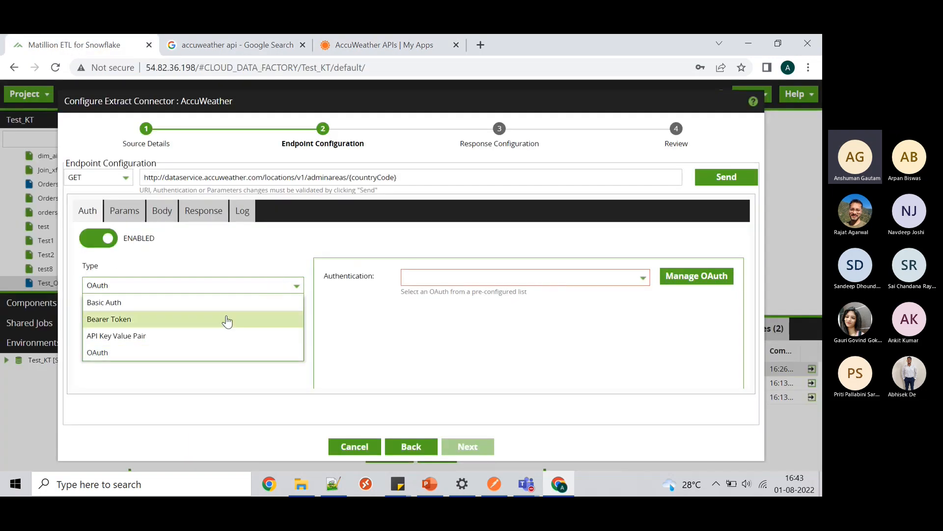
click(210, 332)
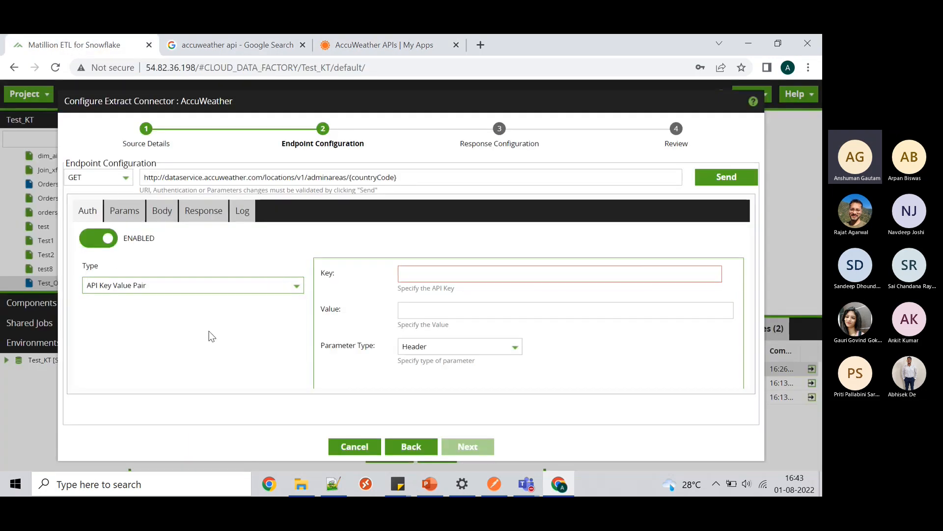
click(450, 274)
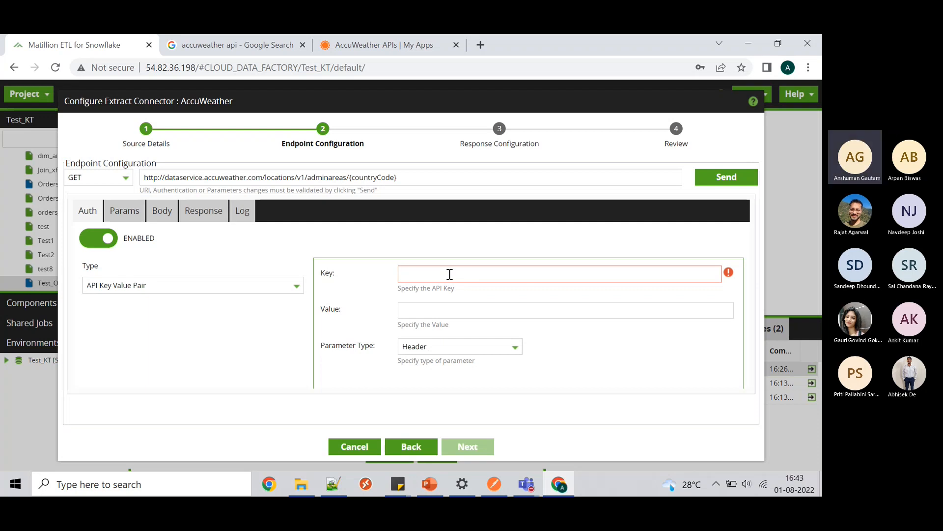
text(apikr)
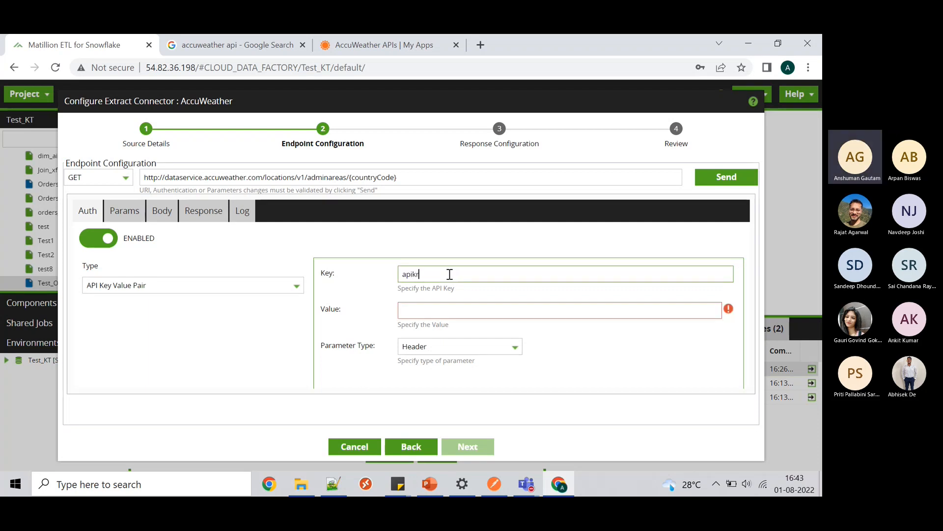
text(yey)
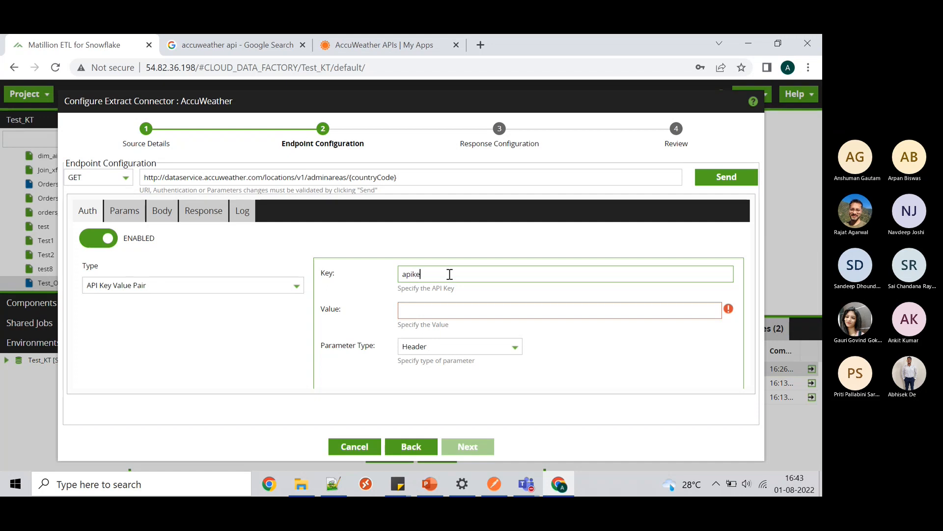
click(432, 310)
key(ctrl+v)
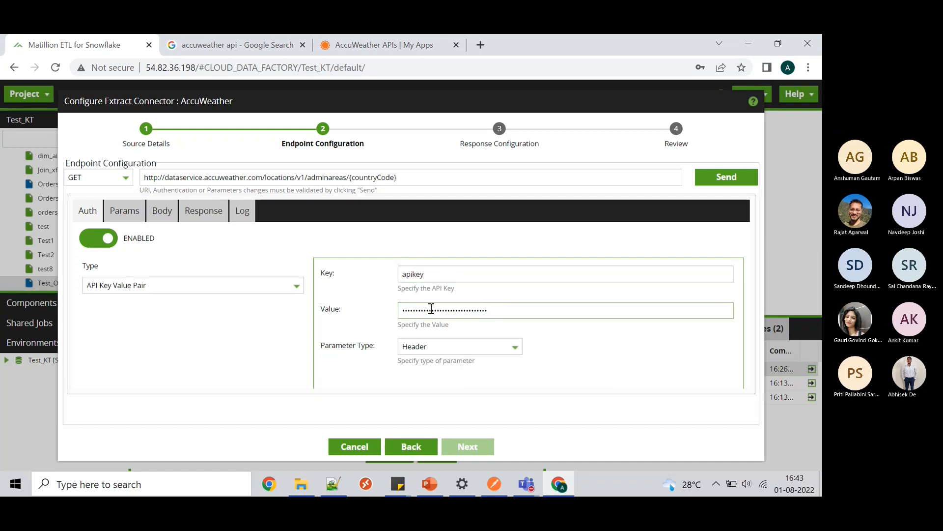
click(513, 349)
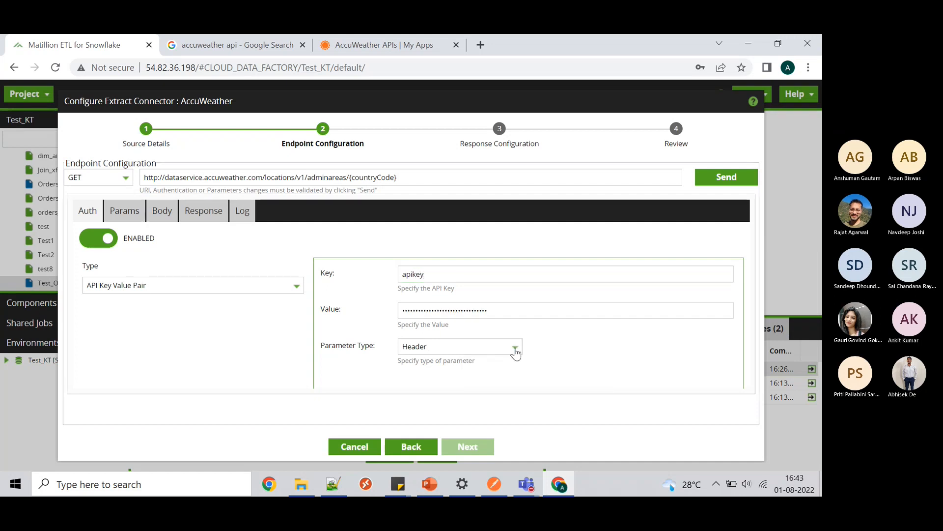
click(515, 349)
click(486, 380)
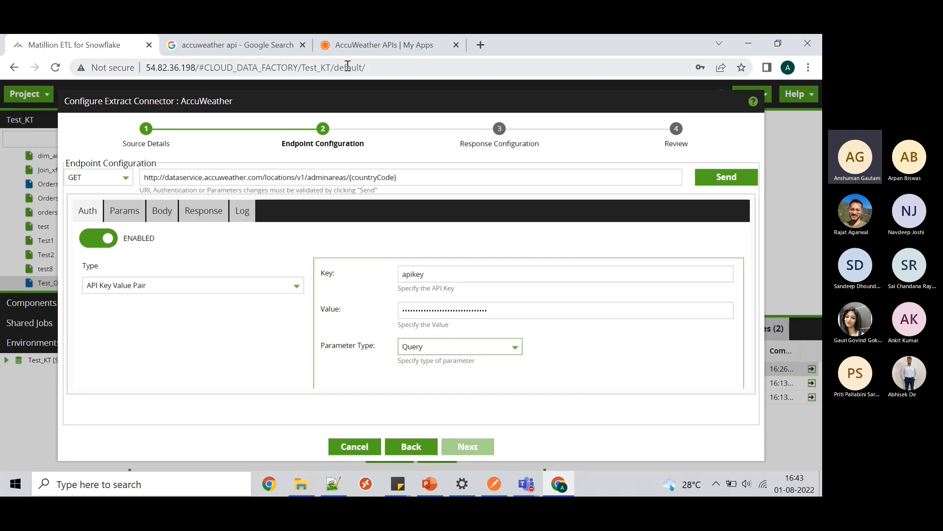
click(386, 45)
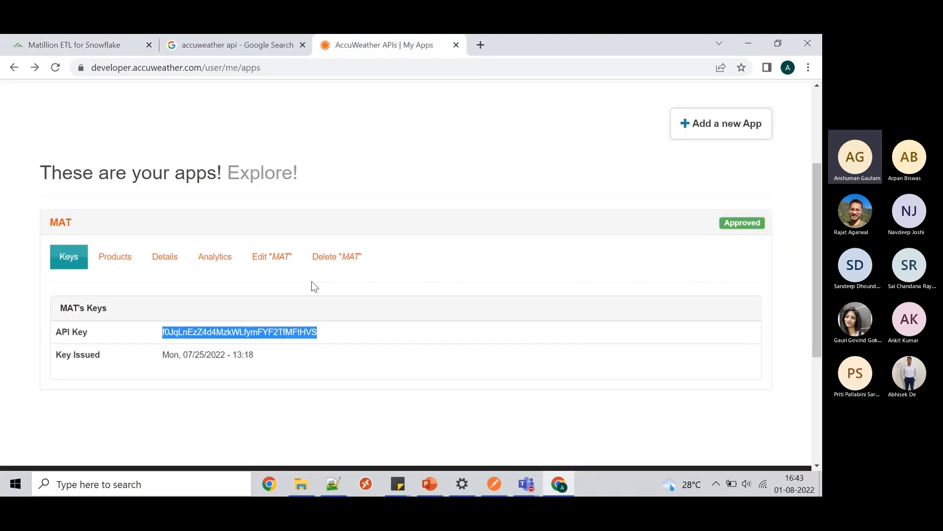
scroll(315, 286, up, 3)
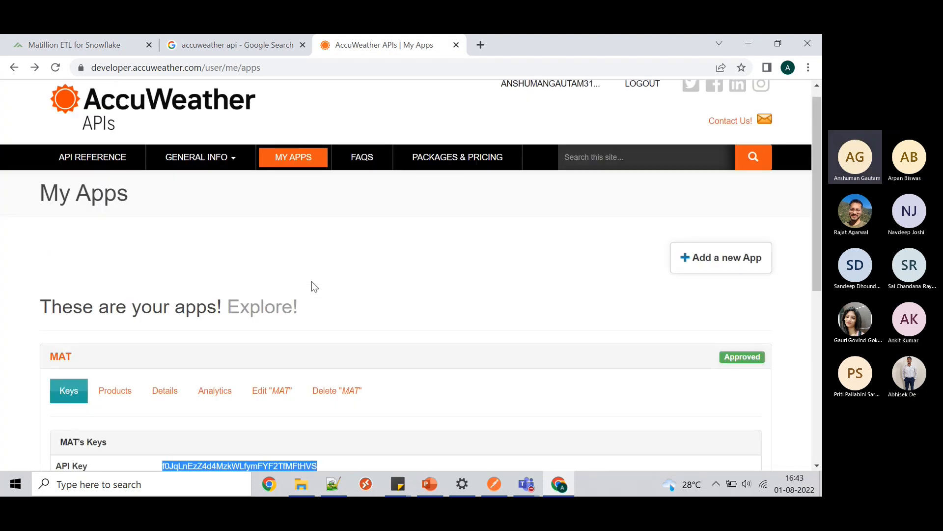
click(54, 45)
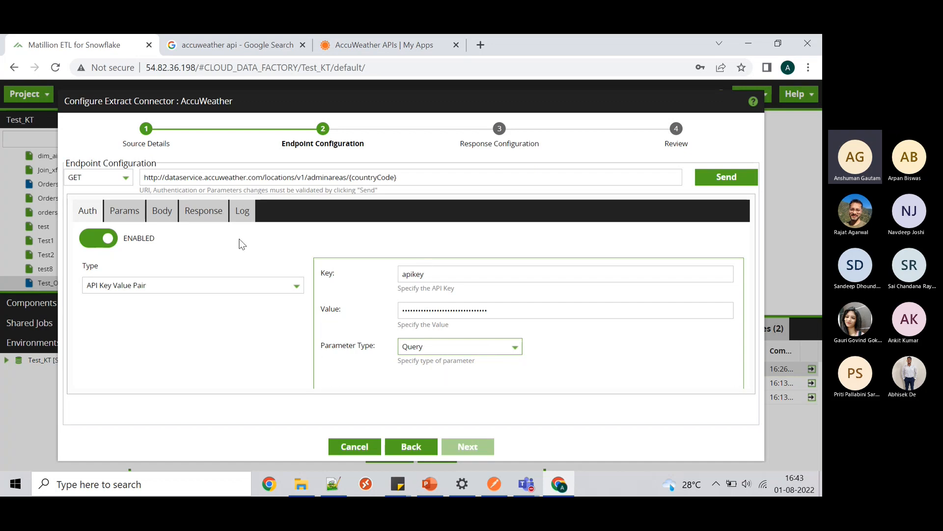
- Check the Parameters, Body and Response tabs, then send the test request to the AccuWeather endpoint
click(141, 223)
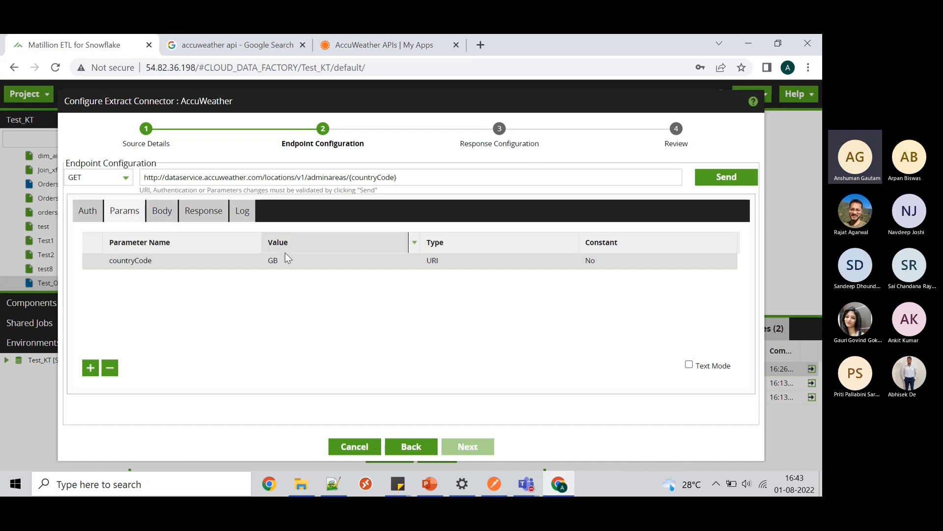
click(162, 211)
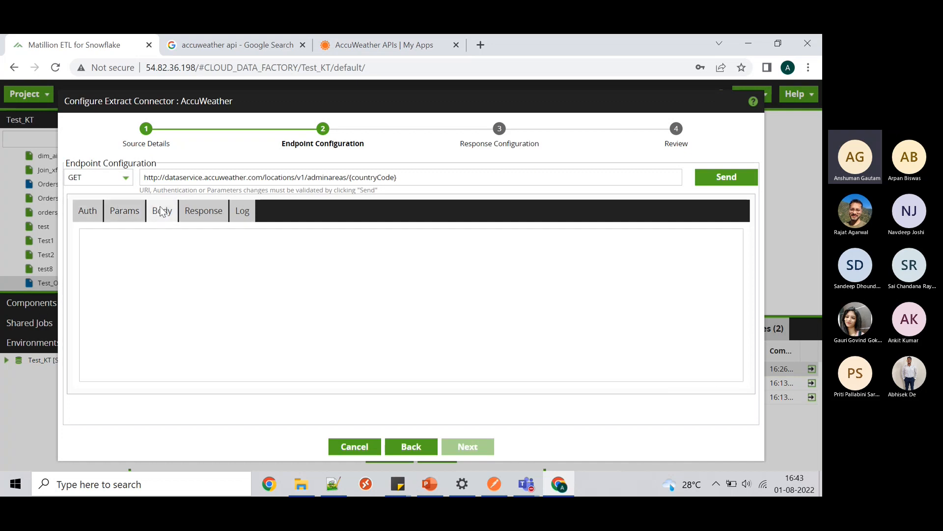
click(202, 215)
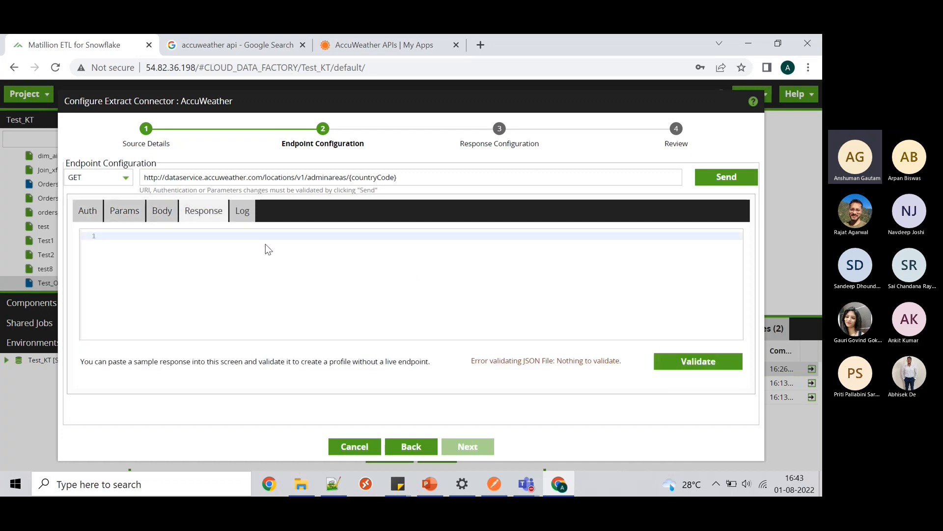
click(727, 177)
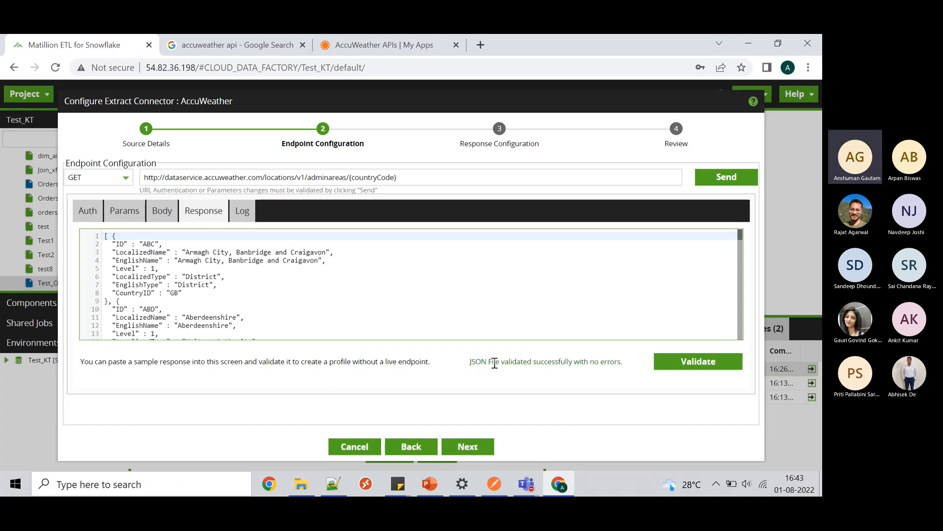
- Inspect the validated JSON response, selecting the endpoint URL, the BRC entry, 'Forest' and the GB code
scroll(348, 295, down, 7)
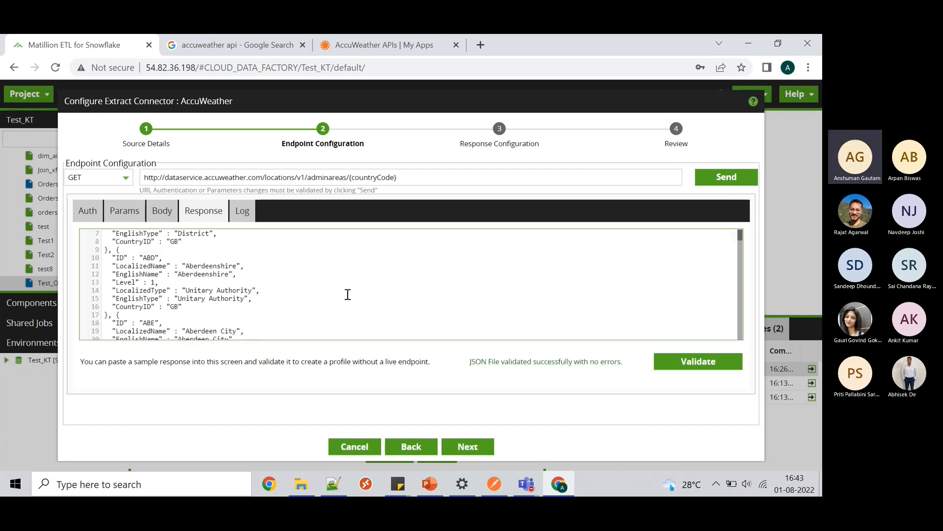
scroll(348, 295, down, 20)
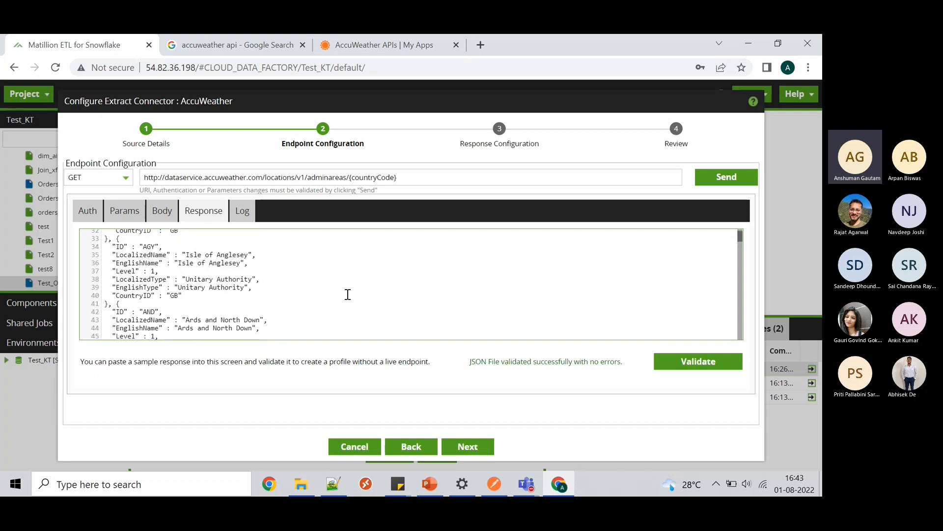
scroll(348, 295, down, 20)
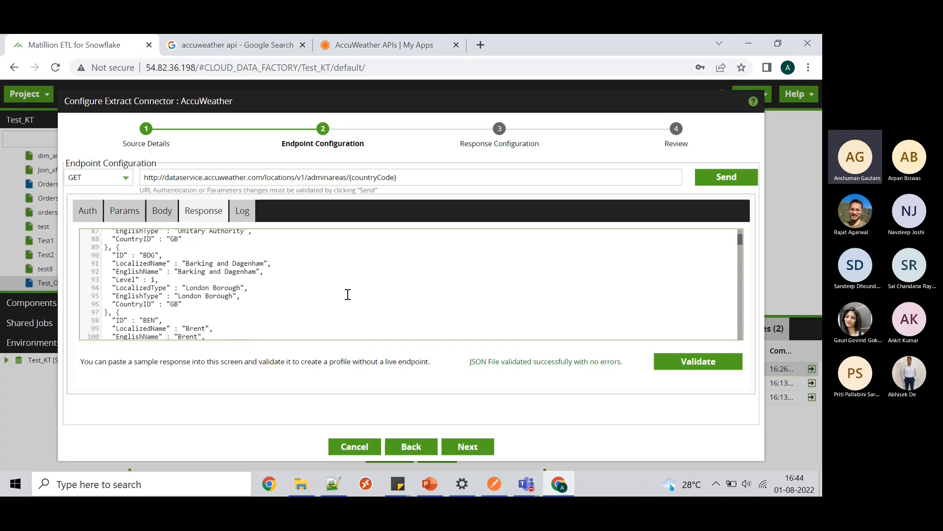
scroll(348, 294, down, 19)
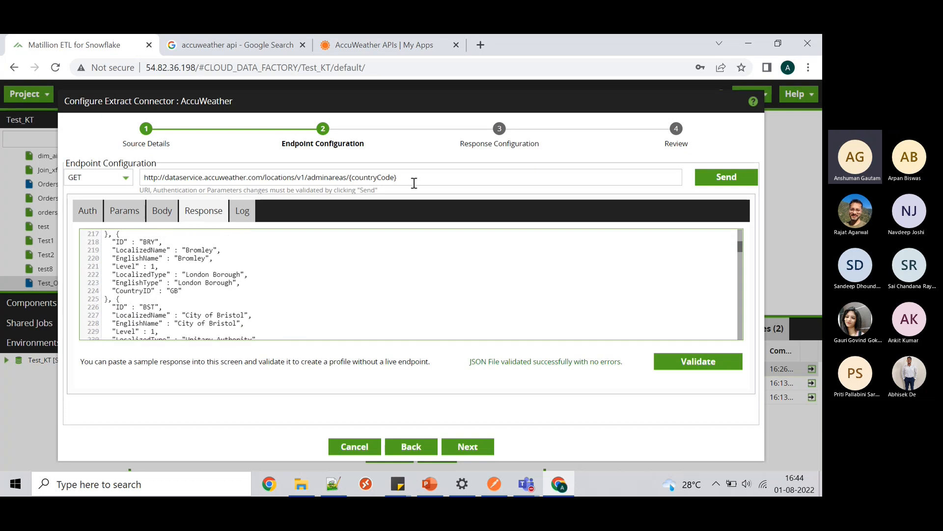
drag(413, 177, 145, 176)
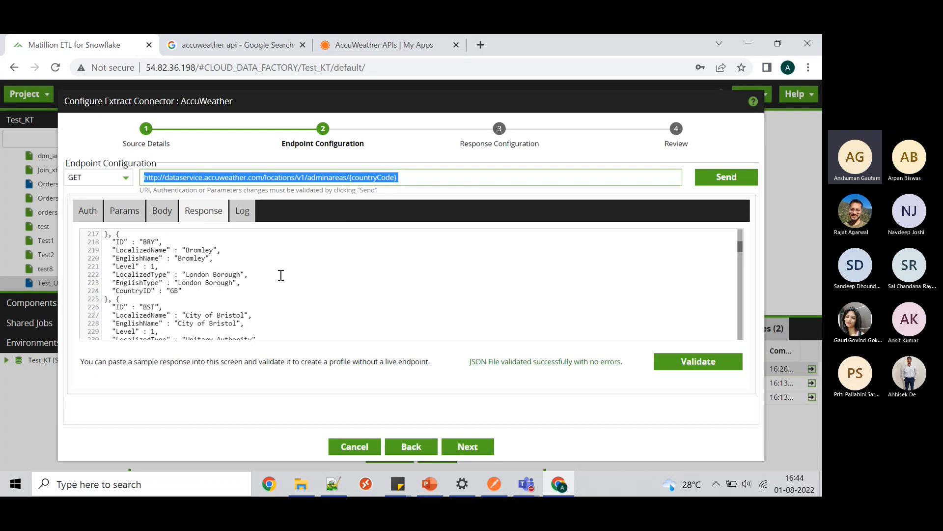
scroll(285, 289, up, 5)
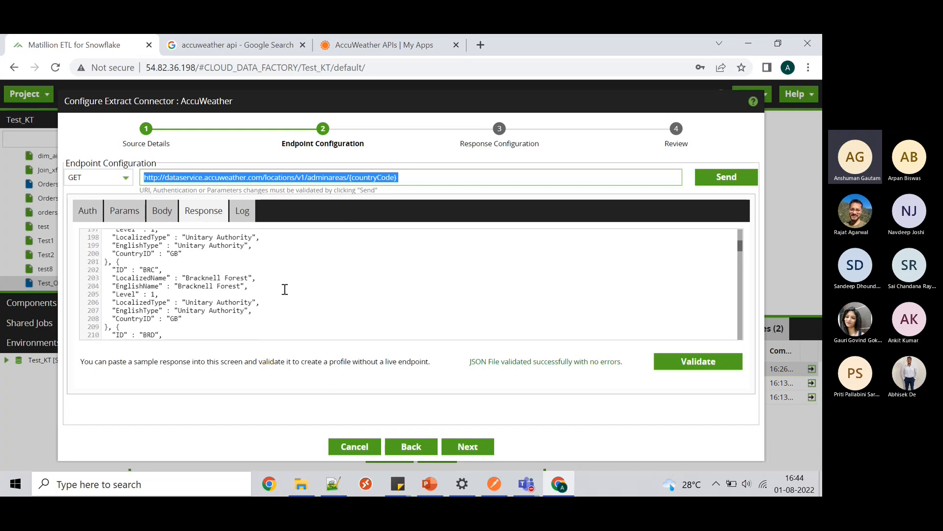
click(153, 271)
double_click(229, 278)
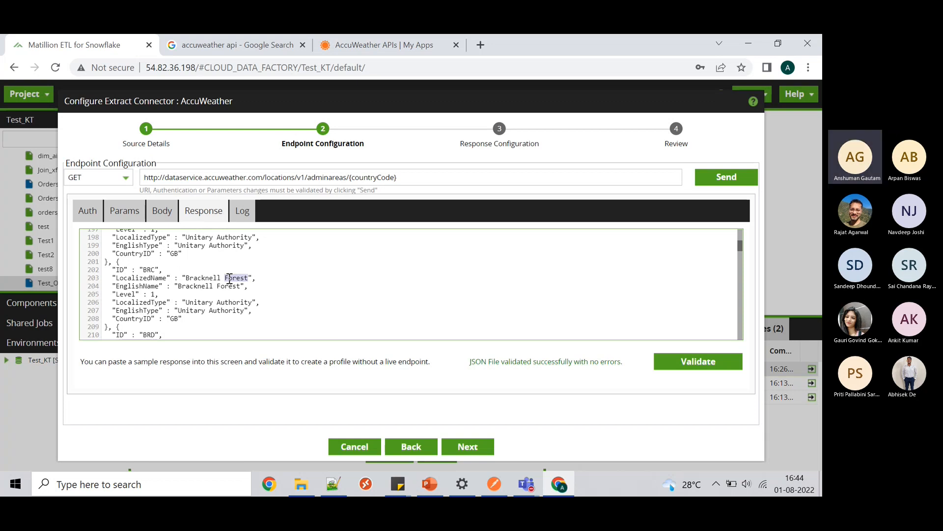
double_click(174, 318)
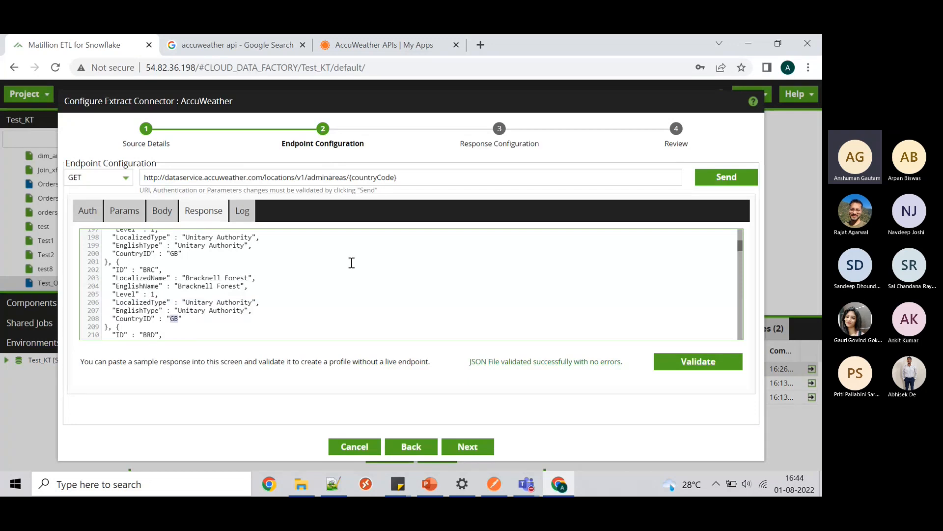
scroll(359, 272, down, 10)
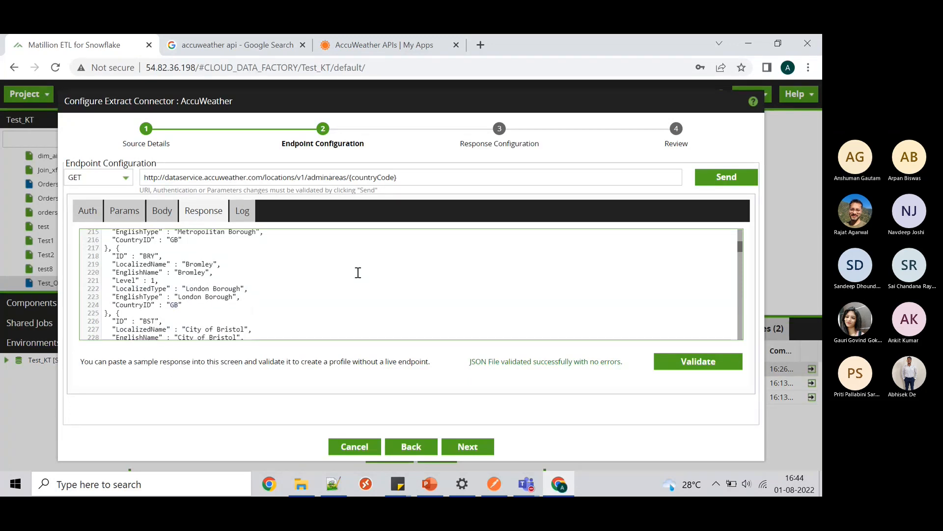
- Confirm 'Status code received: 200' in the Log and advance to Response Configuration
click(243, 213)
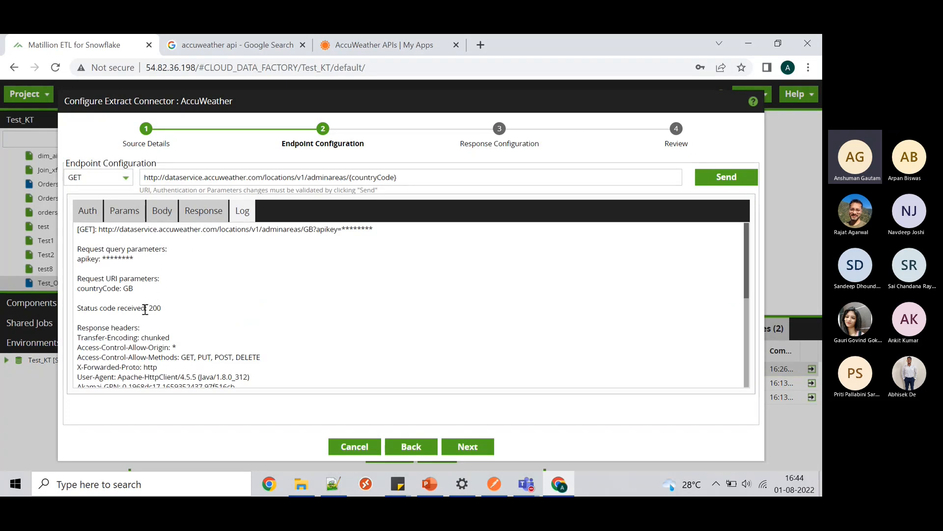
drag(162, 308, 74, 310)
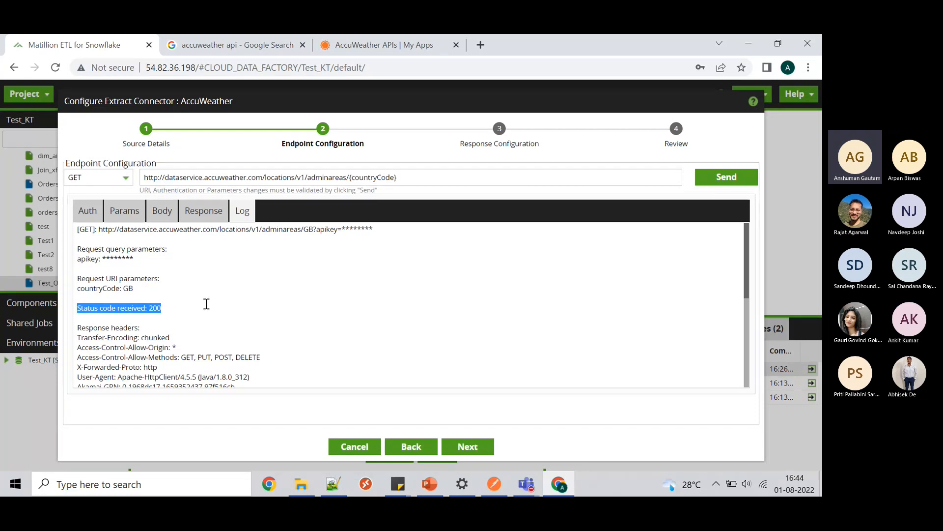
click(467, 448)
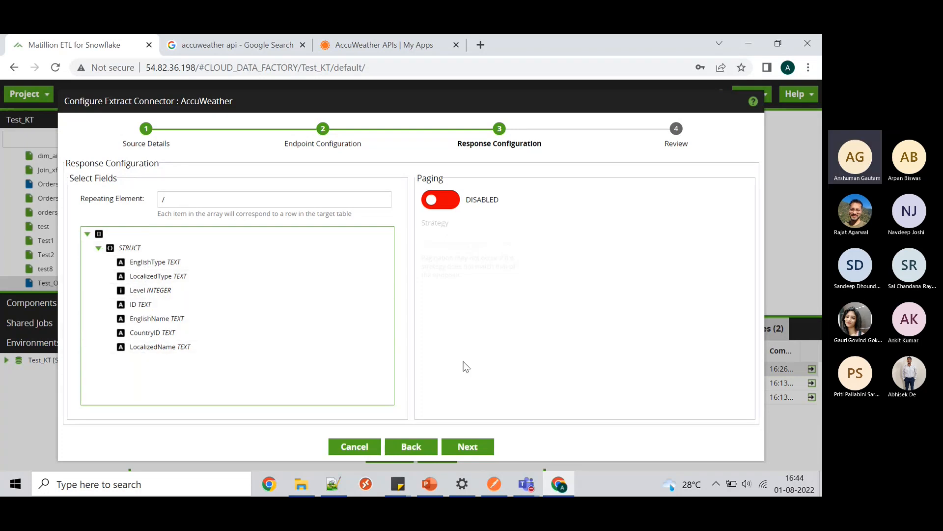
- Review the weather endpoint summary with its GB countryCode parameter and finish the wizard
click(462, 449)
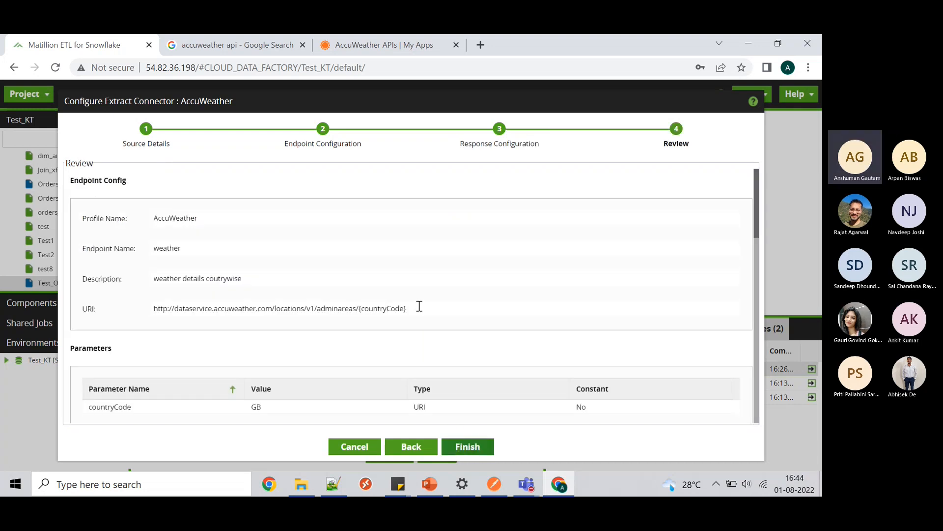
scroll(417, 307, down, 3)
scroll(418, 306, down, 4)
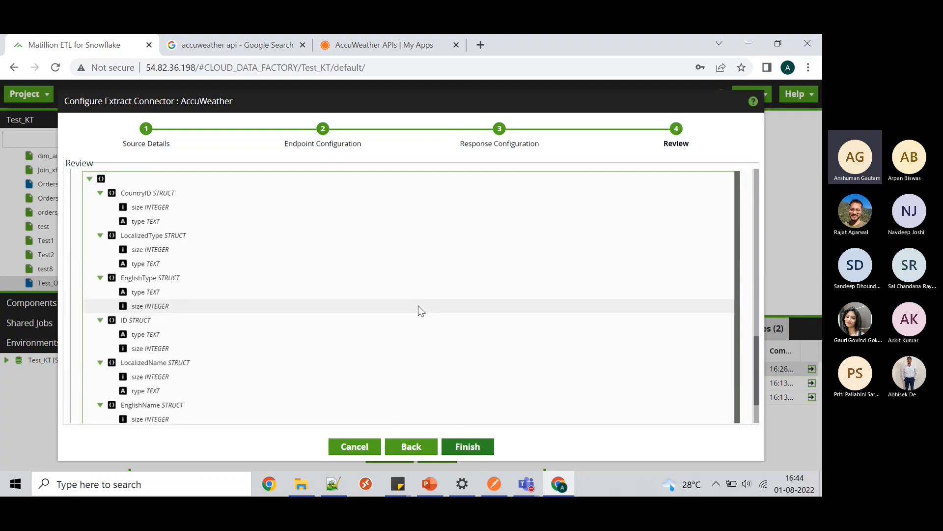
scroll(418, 306, up, 10)
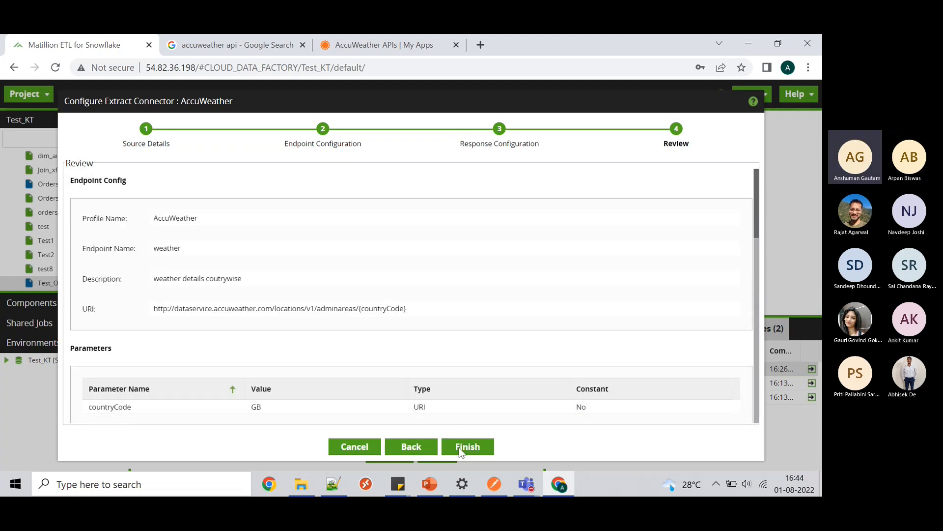
click(459, 447)
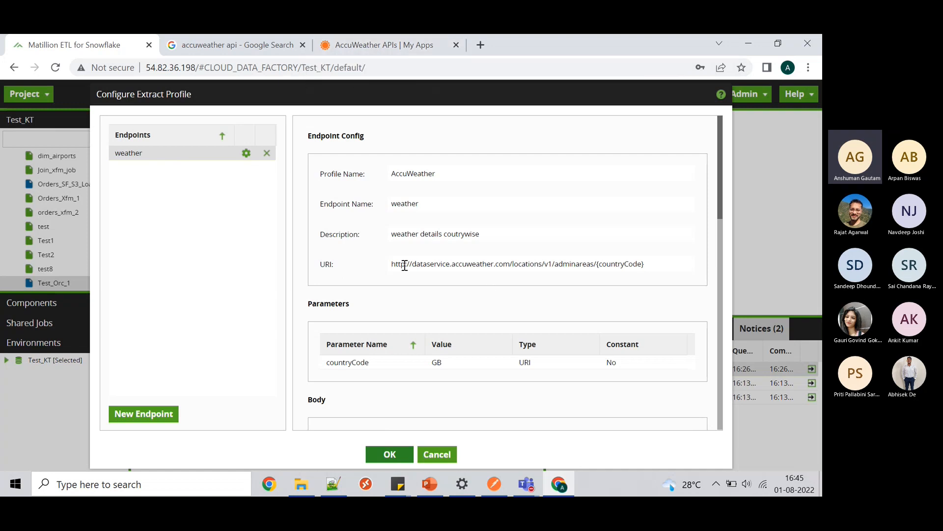
- Check the endpoint URI and save the AccuWeather profile configuration with OK
drag(394, 264, 653, 267)
scroll(652, 266, down, 10)
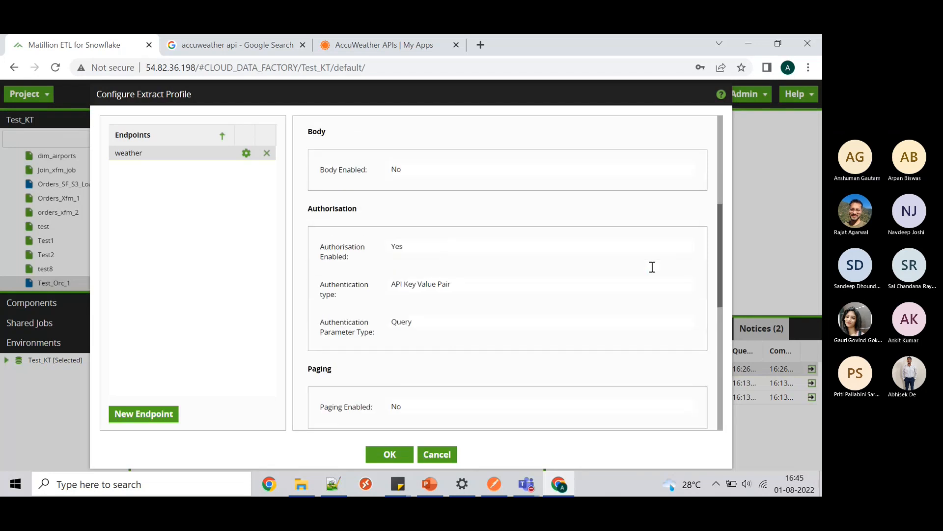
click(391, 455)
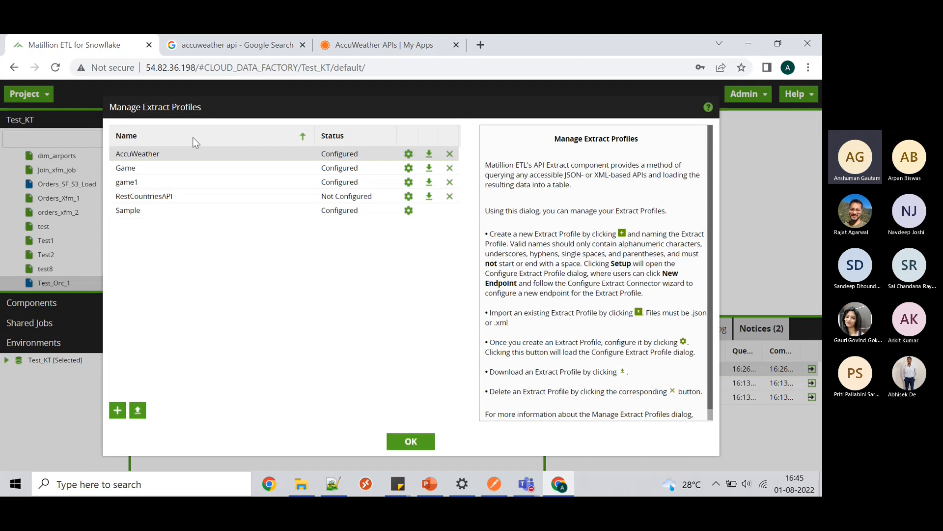
- Reopen the AccuWeather profile to review the endpoint, then cancel without changes
click(409, 154)
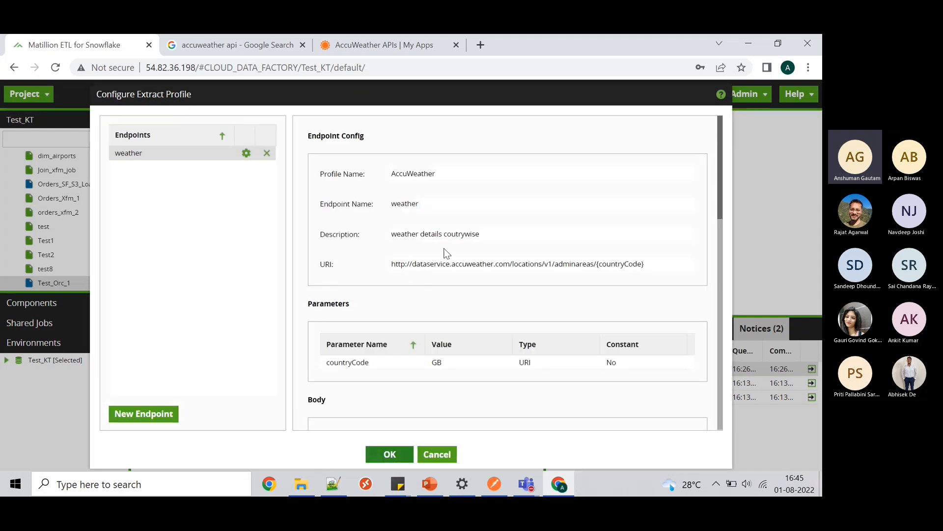
scroll(446, 253, down, 4)
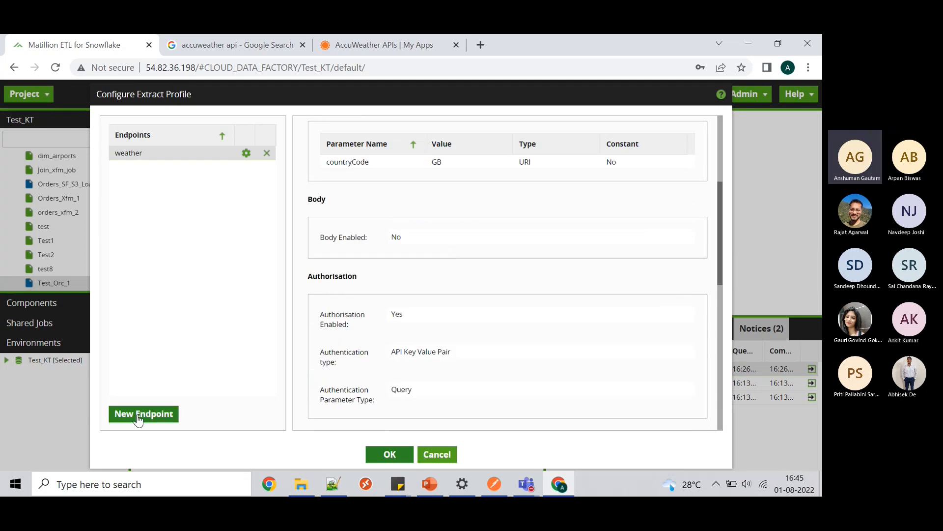
scroll(357, 276, up, 4)
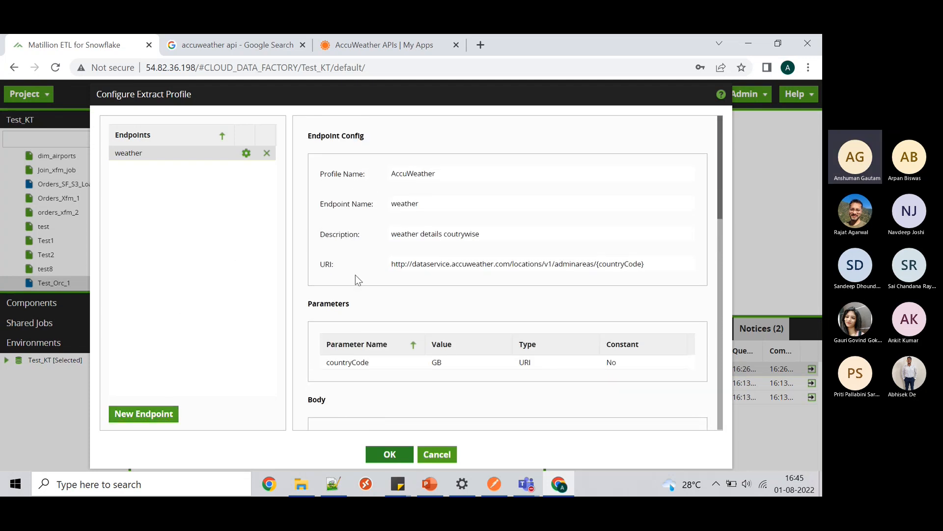
scroll(355, 275, down, 5)
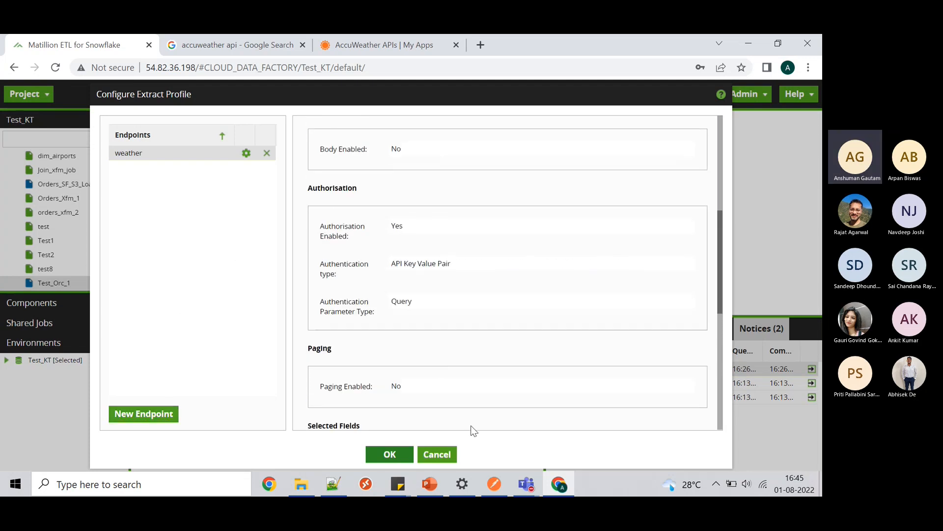
click(442, 456)
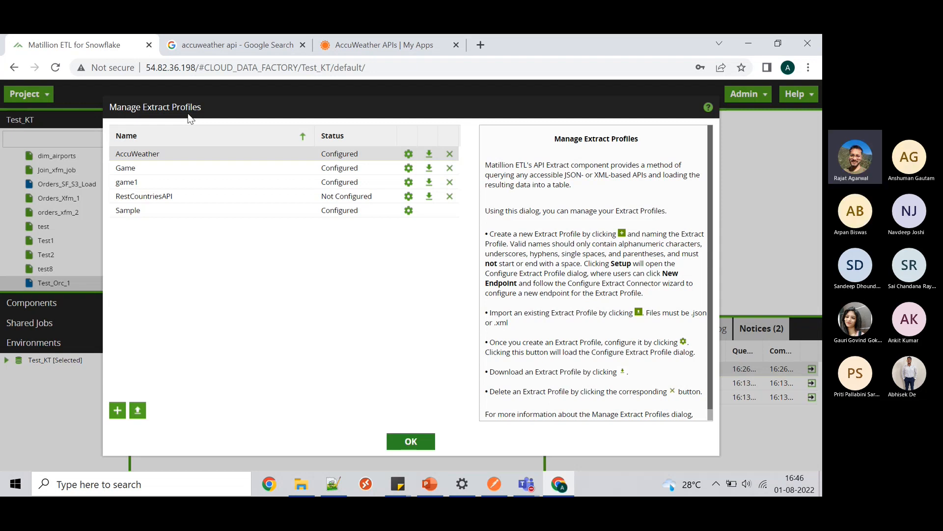
click(529, 484)
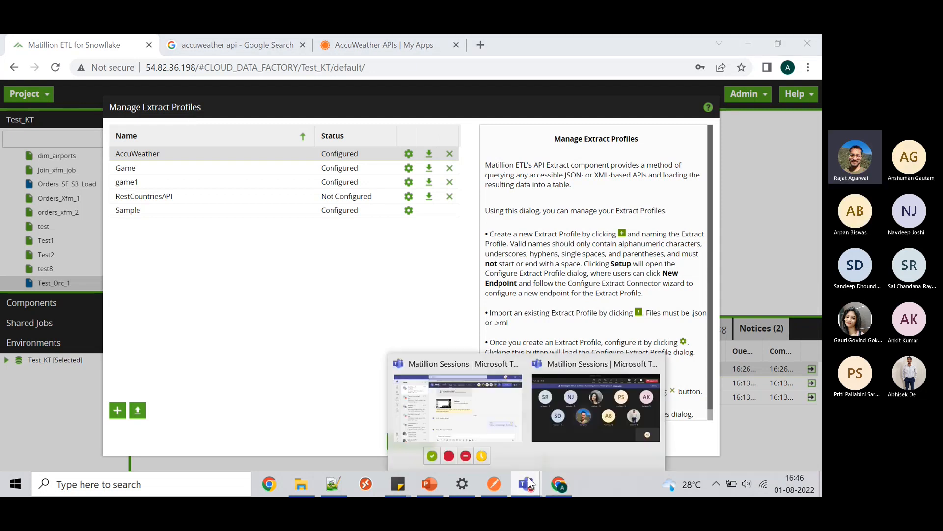
click(570, 426)
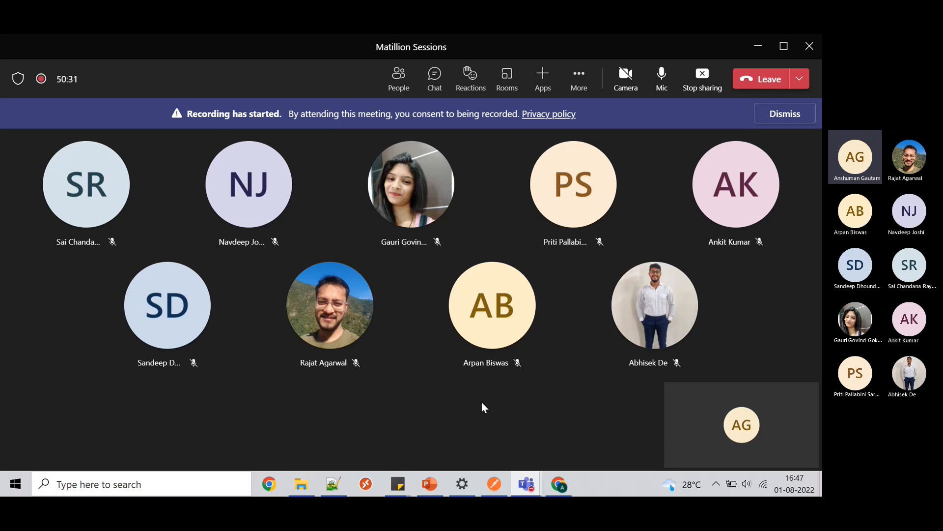
click(570, 491)
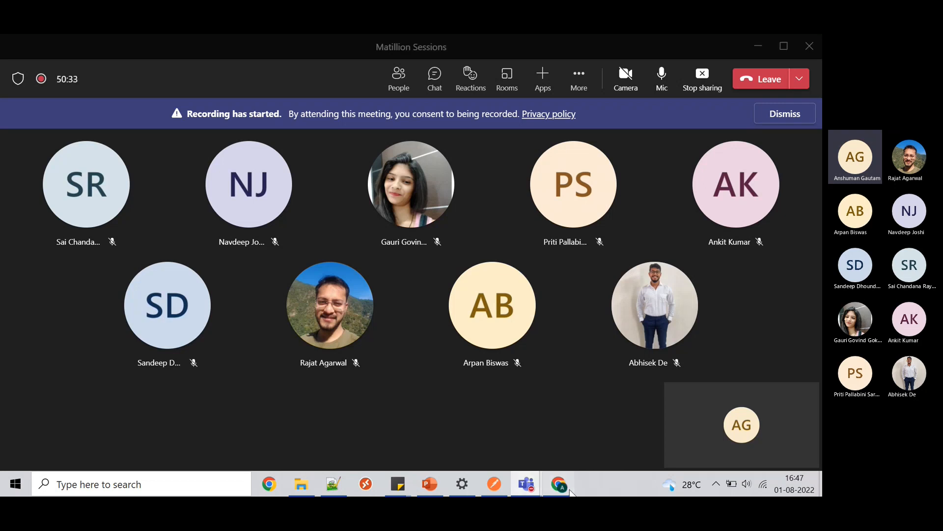
click(558, 487)
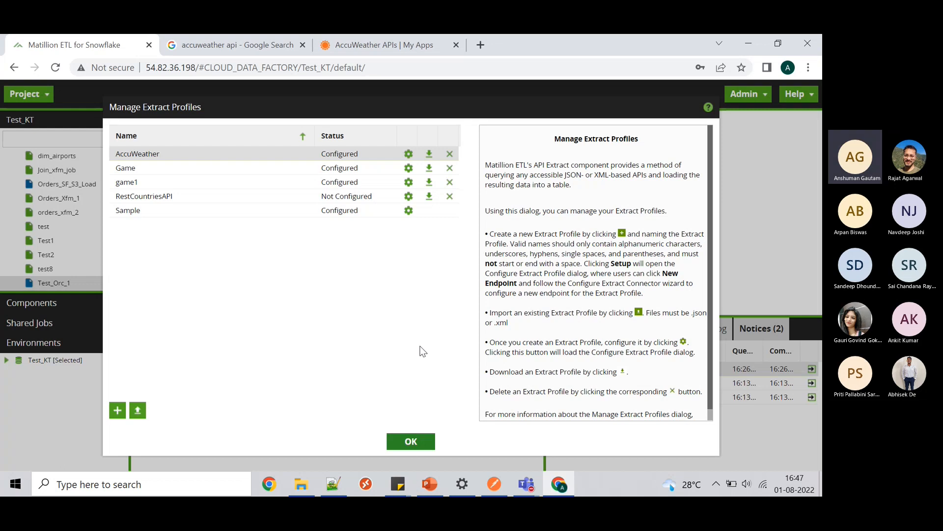
- Briefly bring the Teams meeting window forward, then return to Matillion in Chrome
mouse_move(523, 484)
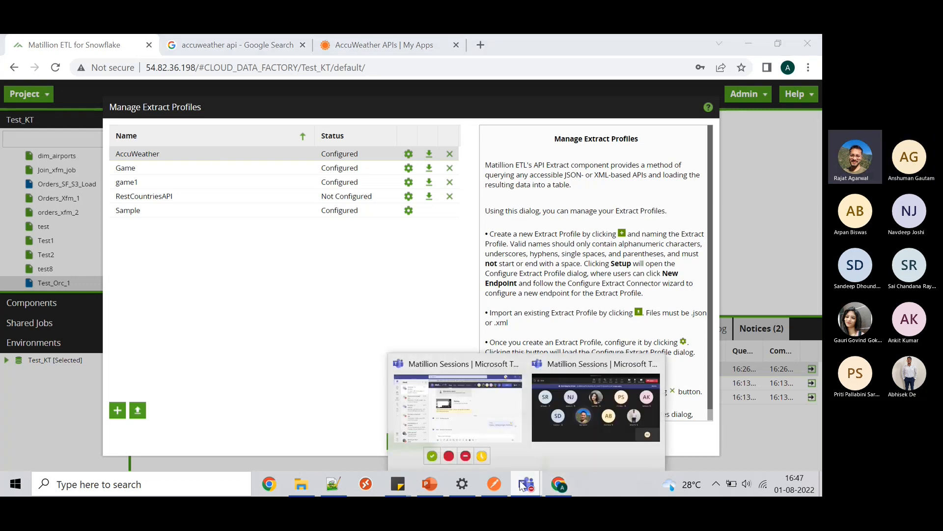
click(575, 409)
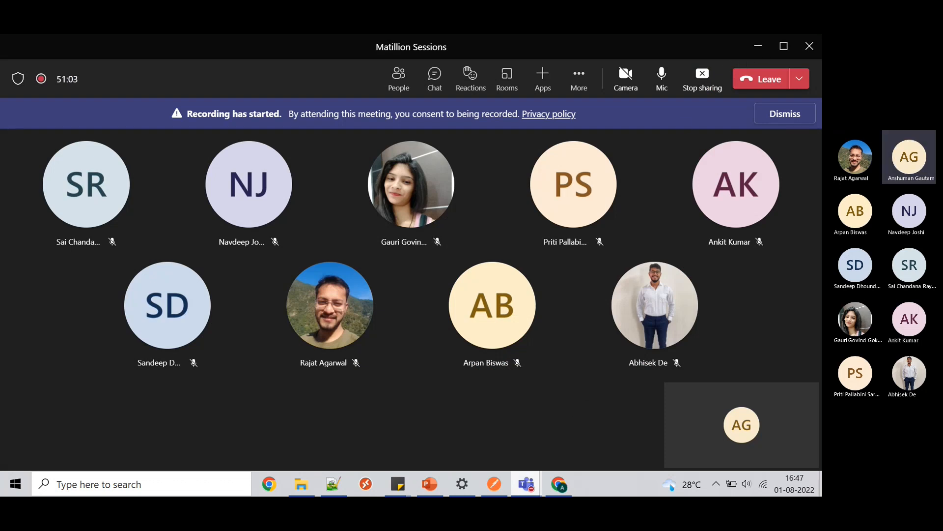
click(562, 484)
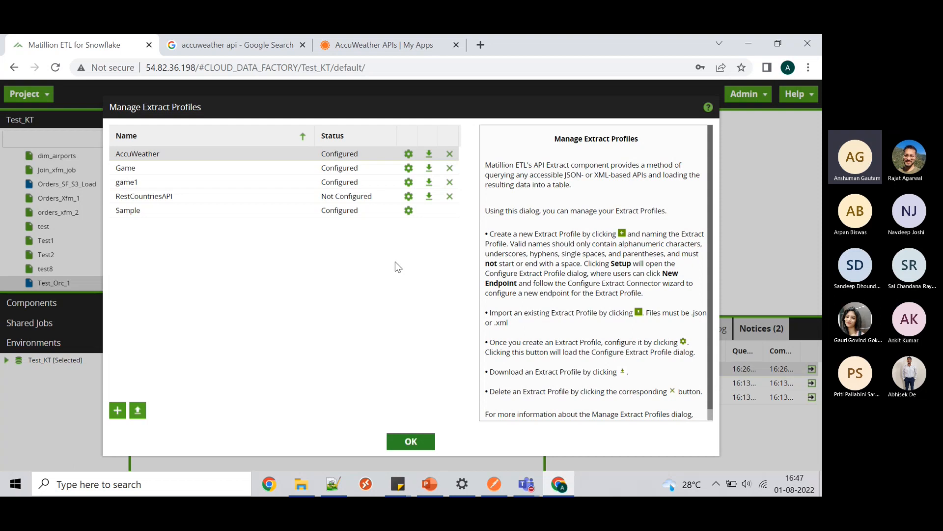
- Close the profiles manager and add orchestration job 'AccuWeather_API_exract' to the default folder, then switch to it
click(411, 442)
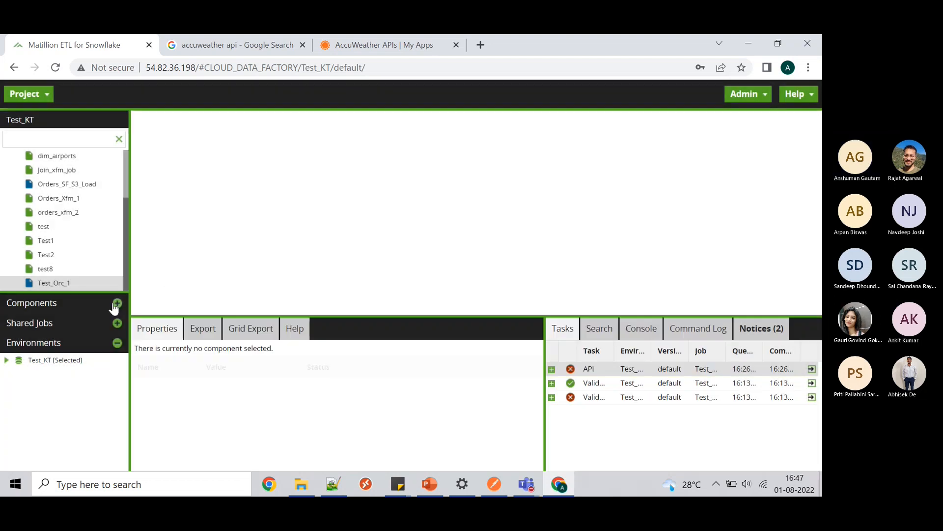
scroll(90, 164, up, 2)
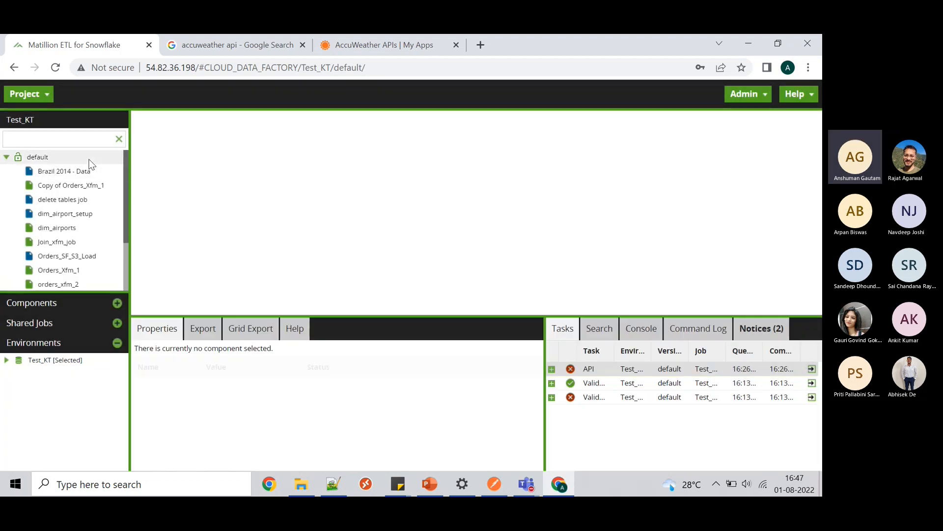
right_click(69, 158)
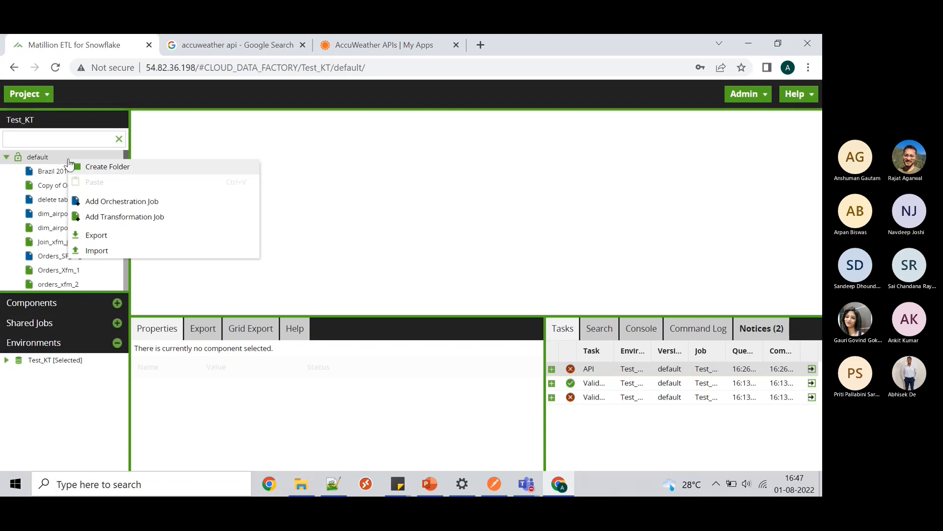
click(118, 203)
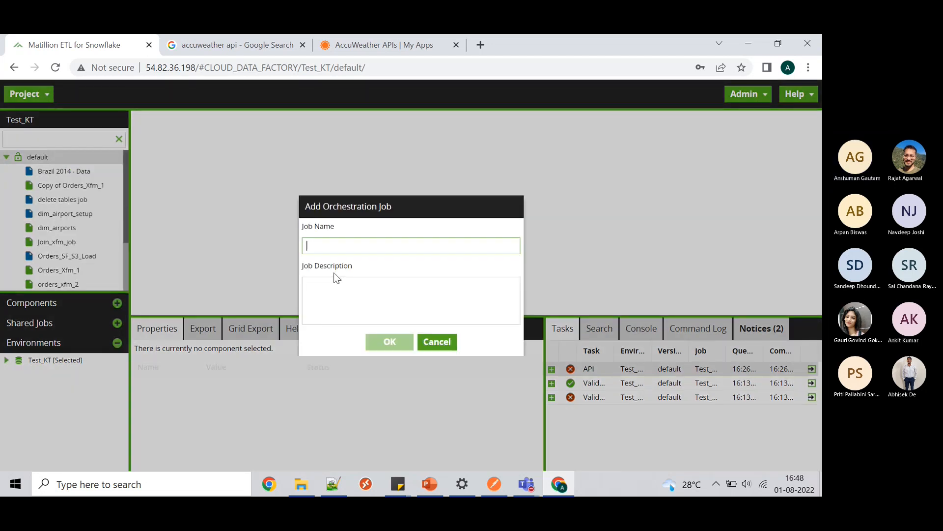
text(AP)
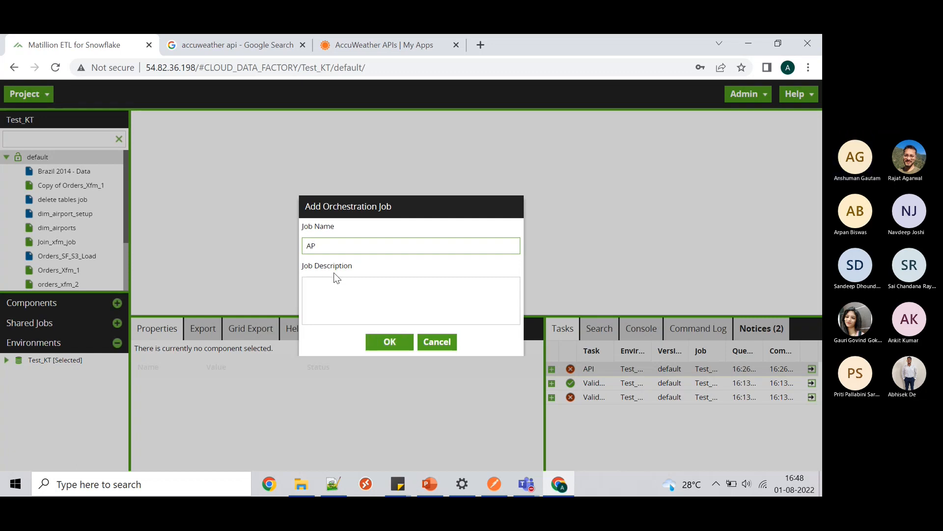
key(BackSpace)
key(BackSpace)
text(AccuWe)
text(ather_)
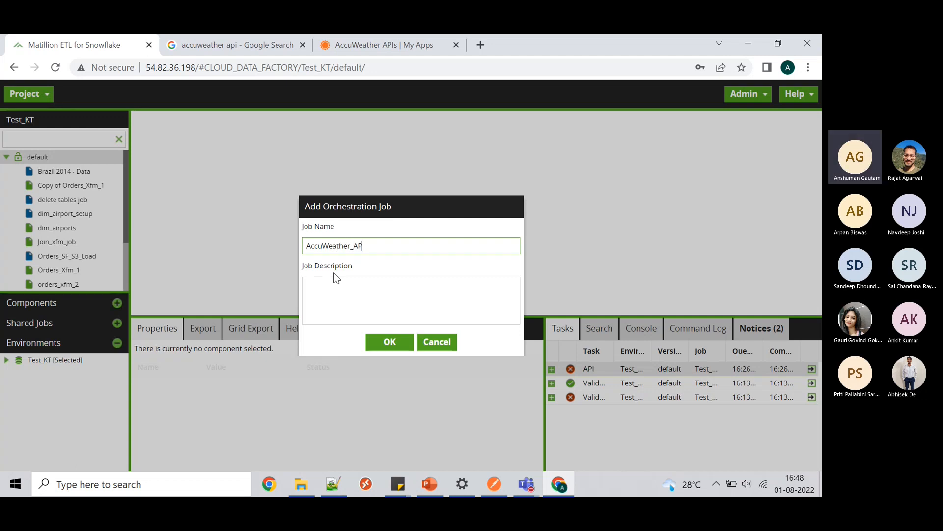
text(API_exract)
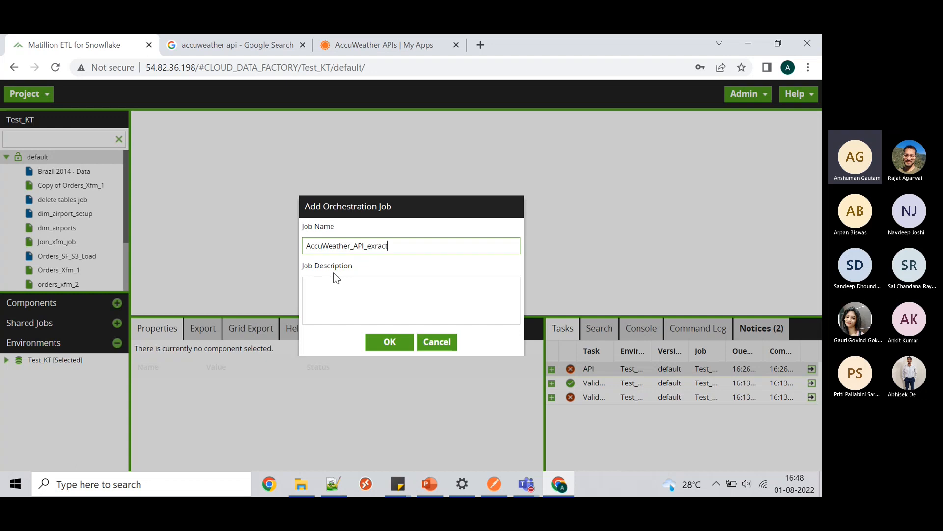
click(391, 343)
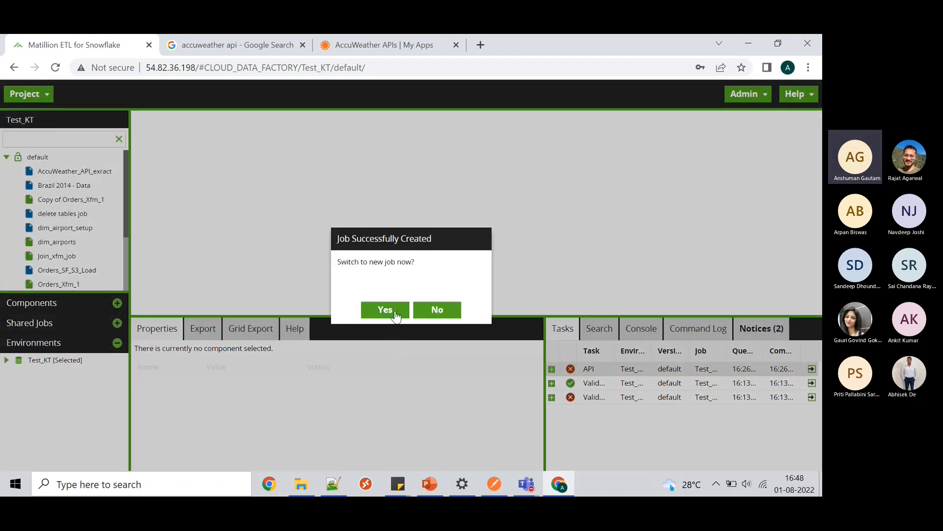
click(395, 310)
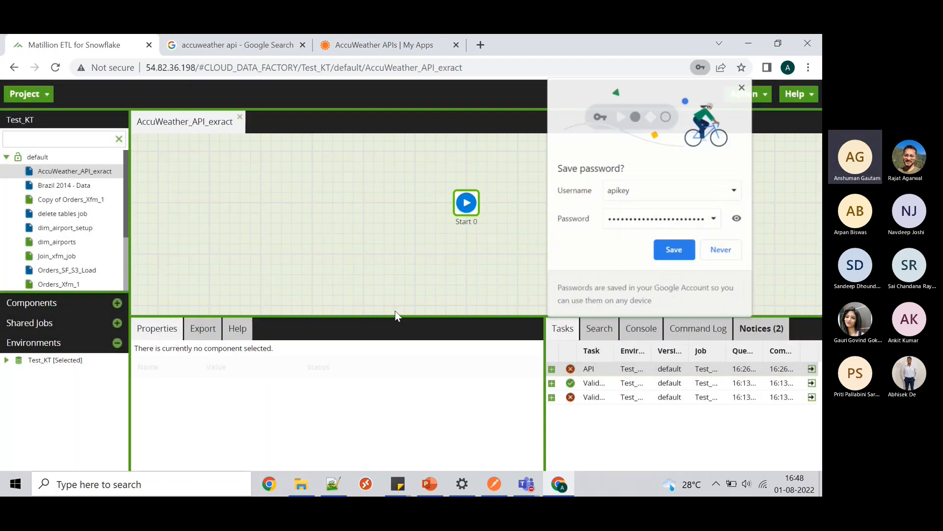
- Search components for 'api' and place an API Extract component after Start 0
click(742, 88)
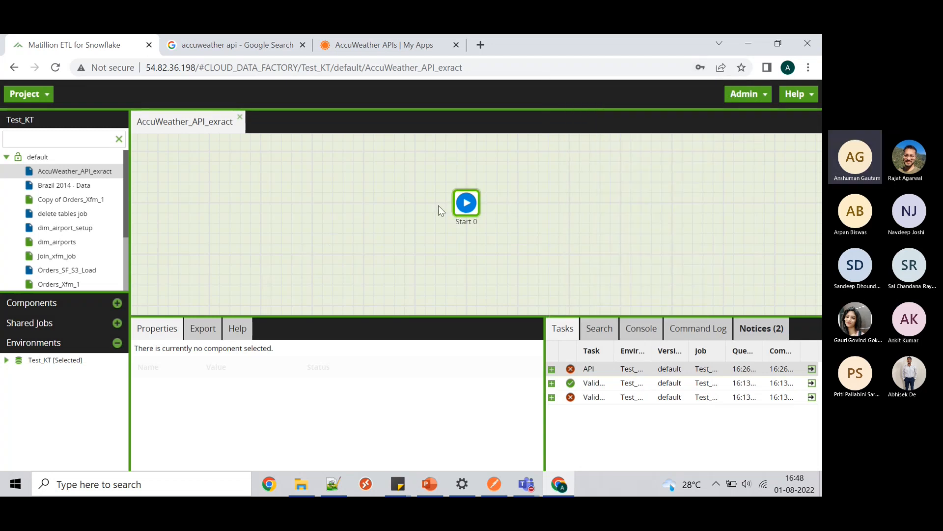
drag(466, 203, 196, 185)
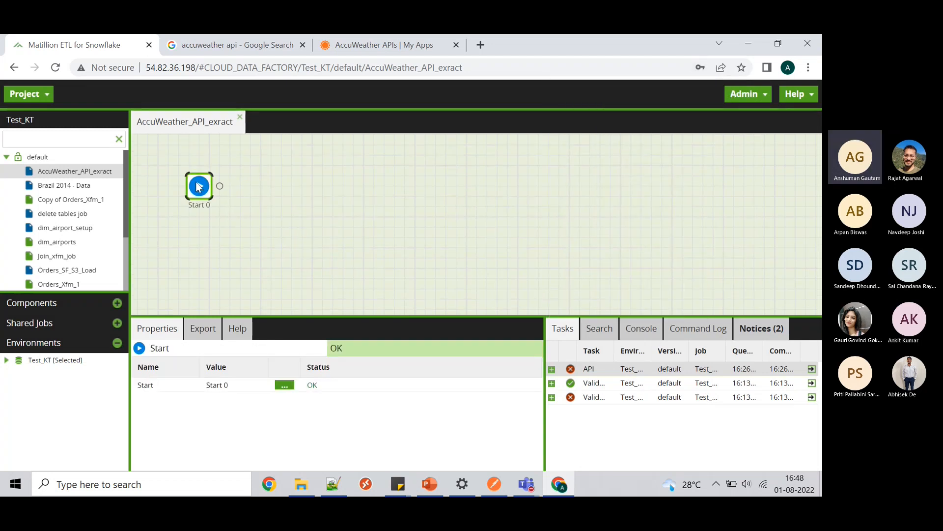
click(75, 304)
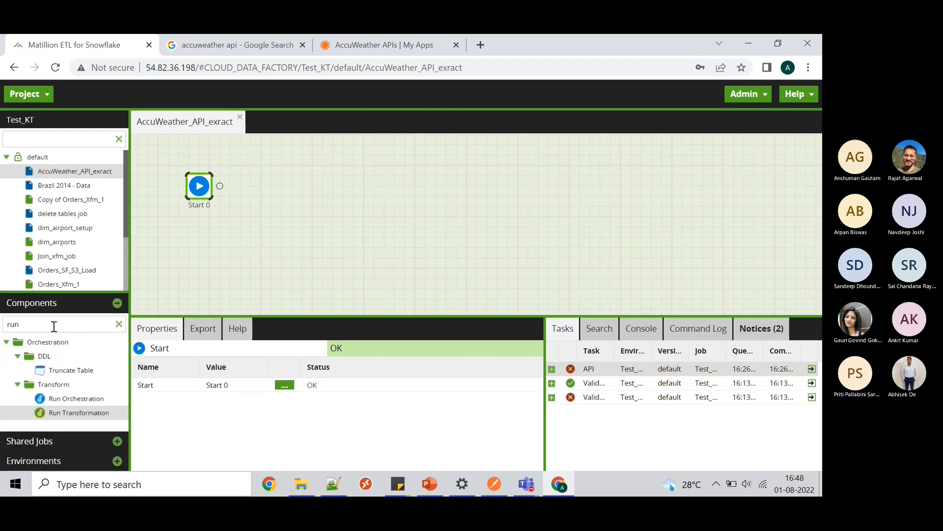
double_click(52, 324)
key(BackSpace)
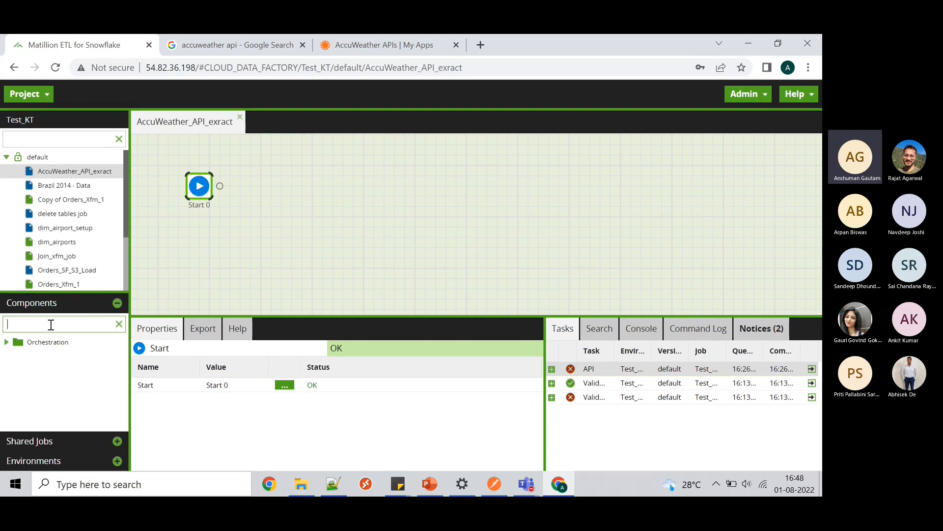
text(api)
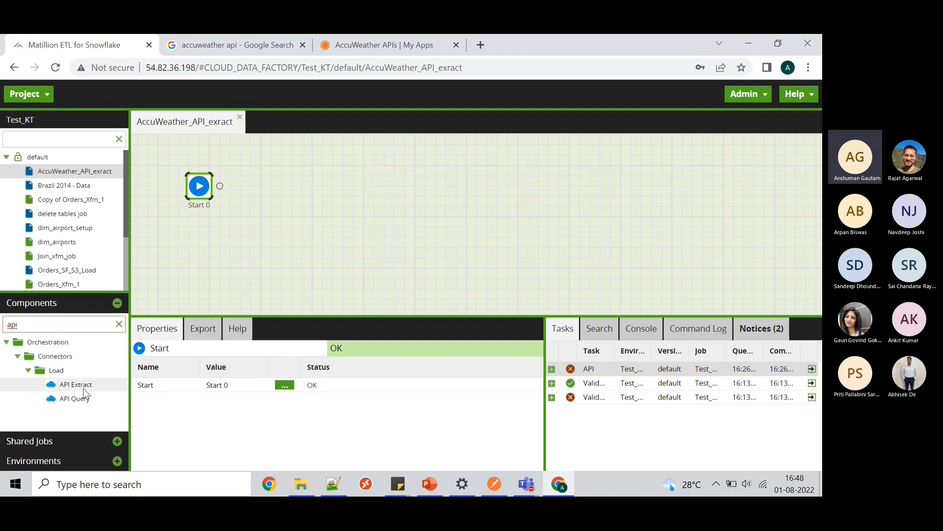
drag(83, 388, 278, 185)
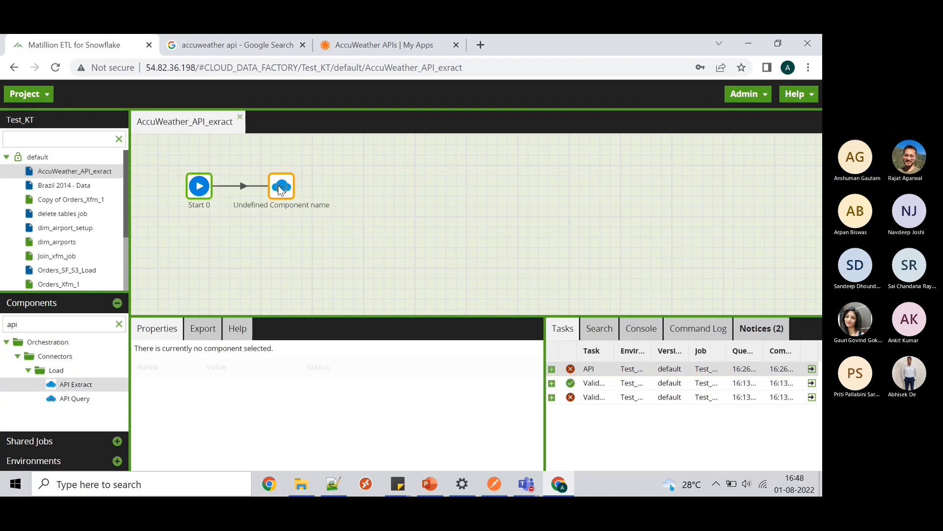
click(290, 193)
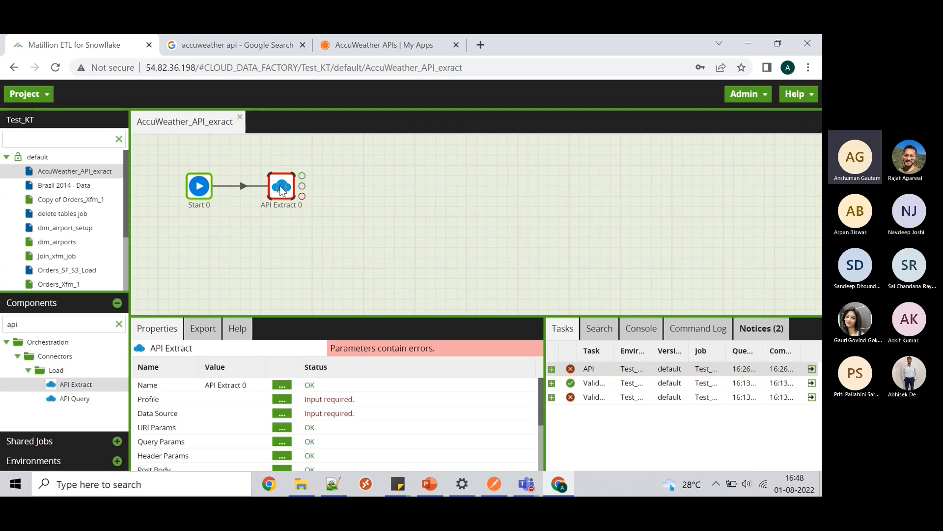
- Enlarge the Properties panel and rename the API Extract component to Accuweather_API
drag(487, 318, 456, 217)
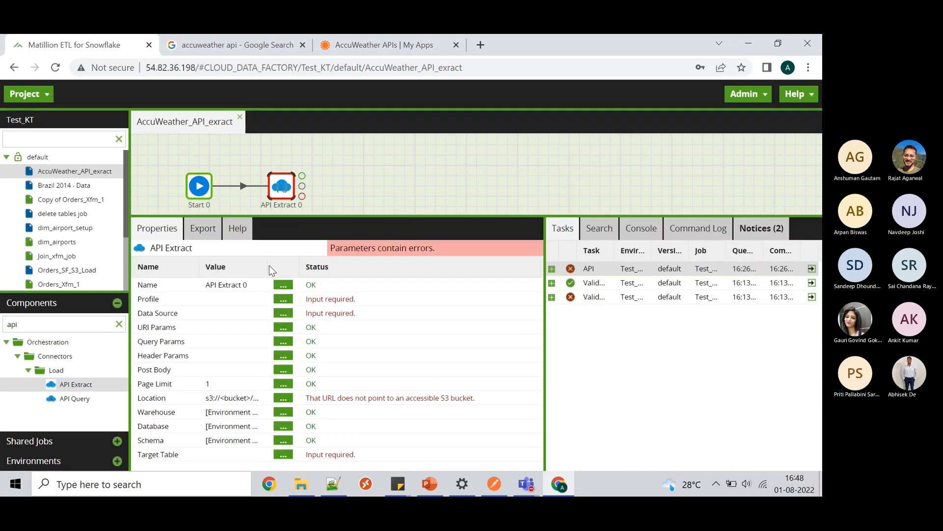
click(283, 288)
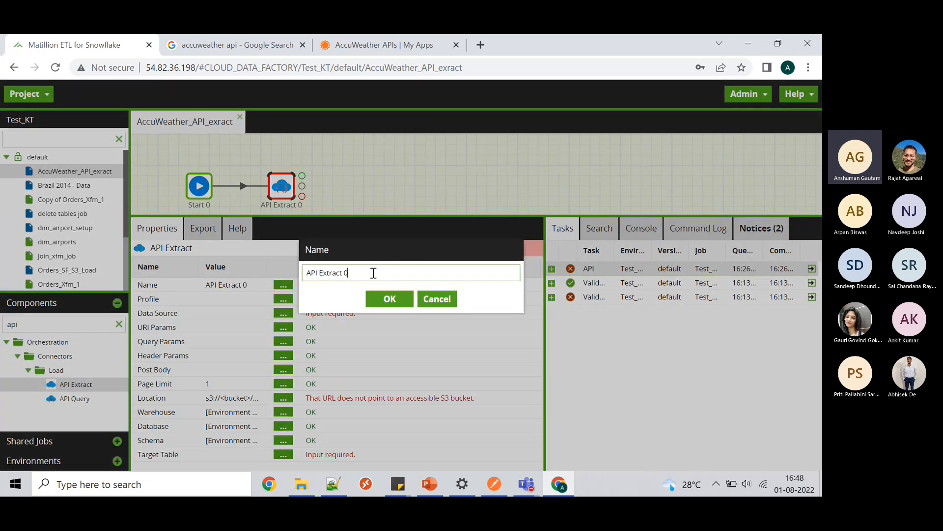
key(BackSpace)
key(BackSpace)
key(BackSpace)
key(BackSpace)
key(BackSpace)
key(BackSpace)
key(BackSpace)
key(BackSpace)
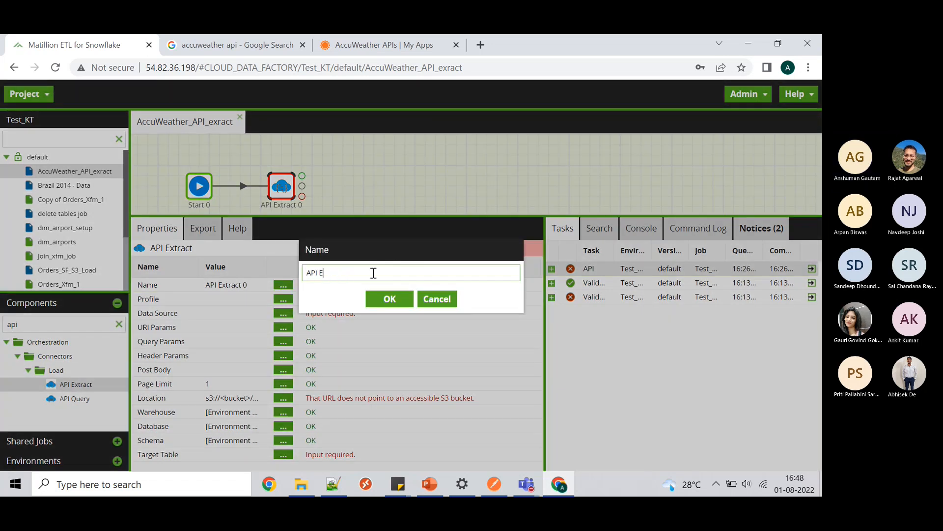
text(ccuwea)
text(ther_)
text(API)
key(BackSpace)
text(I)
click(379, 298)
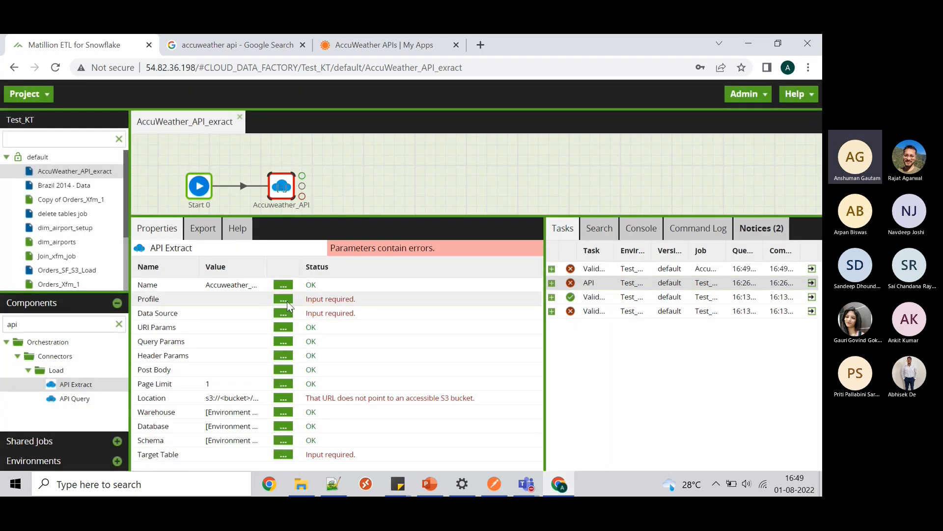
- Set the component's Profile to AccuWeather
click(285, 301)
click(514, 266)
click(476, 276)
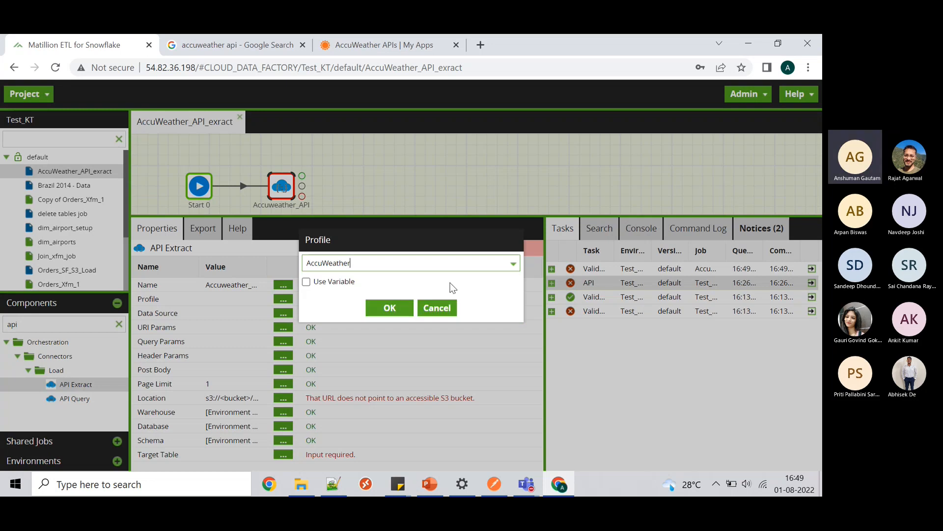
click(395, 308)
click(391, 308)
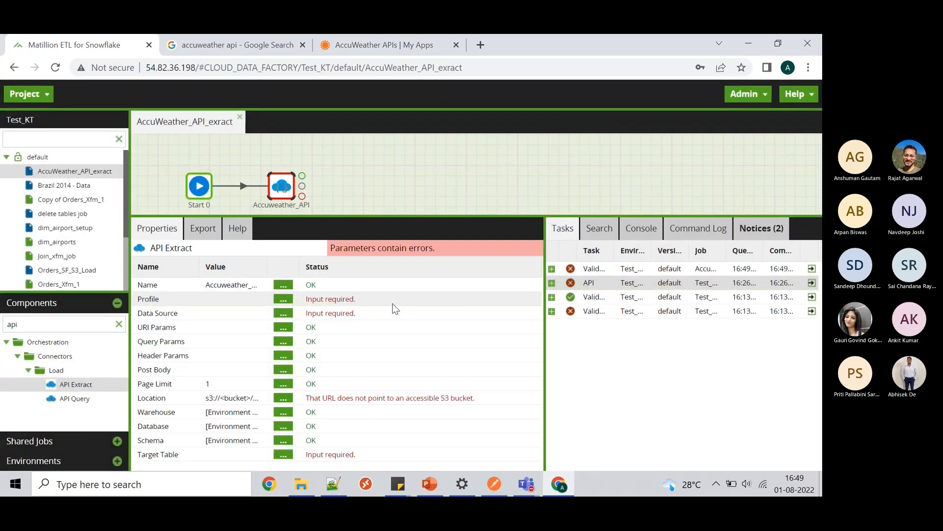
- Set the component's Data Source to weather
click(283, 313)
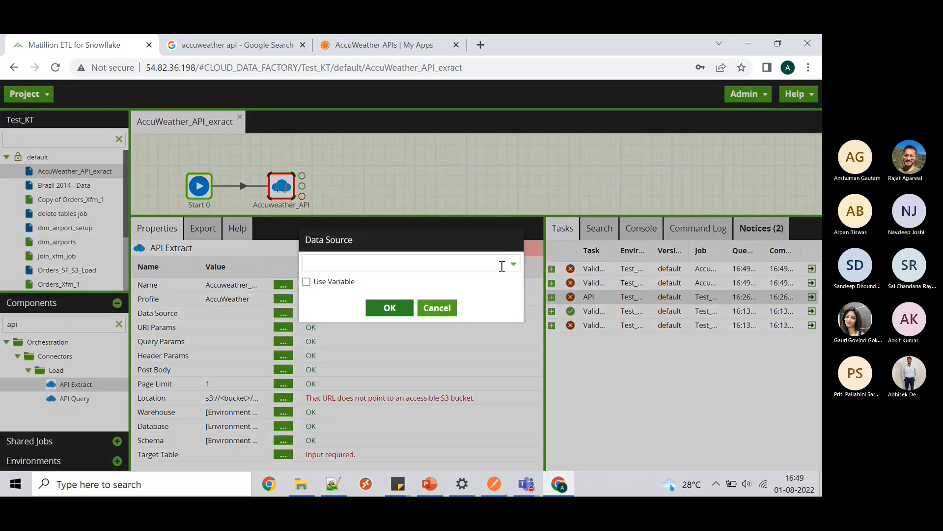
click(506, 263)
click(474, 281)
click(394, 308)
click(393, 309)
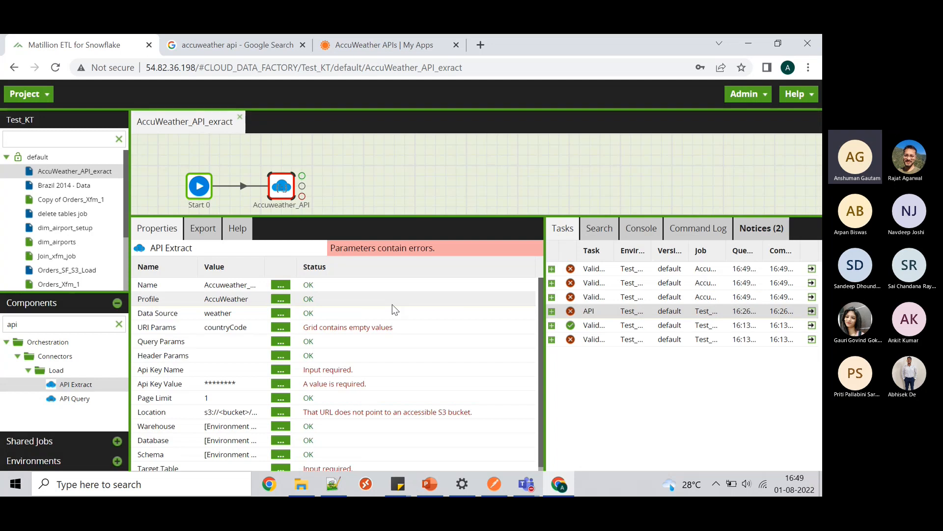
- Give countryCode the value GB and add a second countryCode URI parameter with value US
click(281, 327)
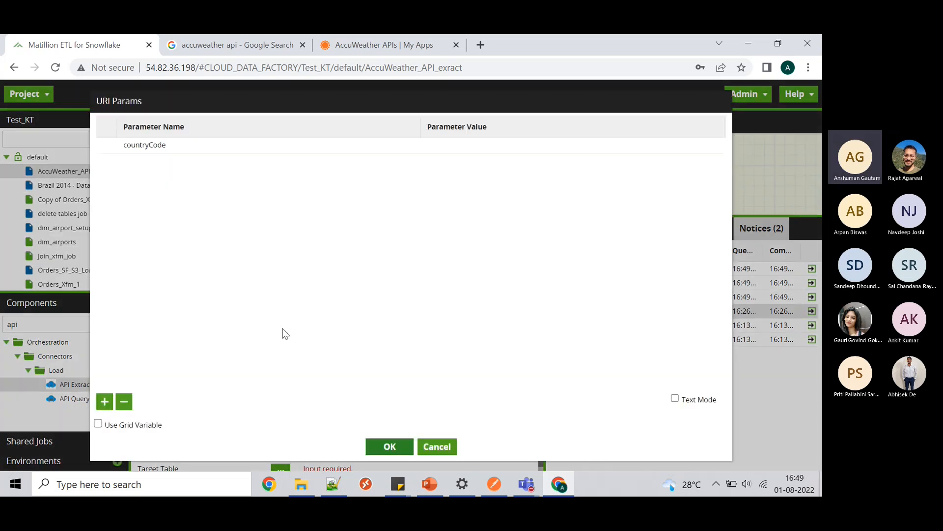
click(447, 150)
text(GB)
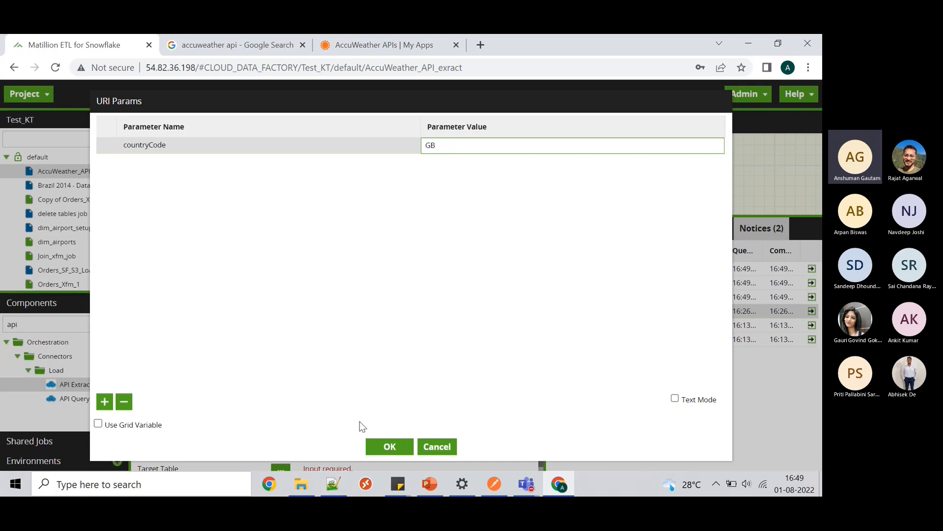
click(104, 402)
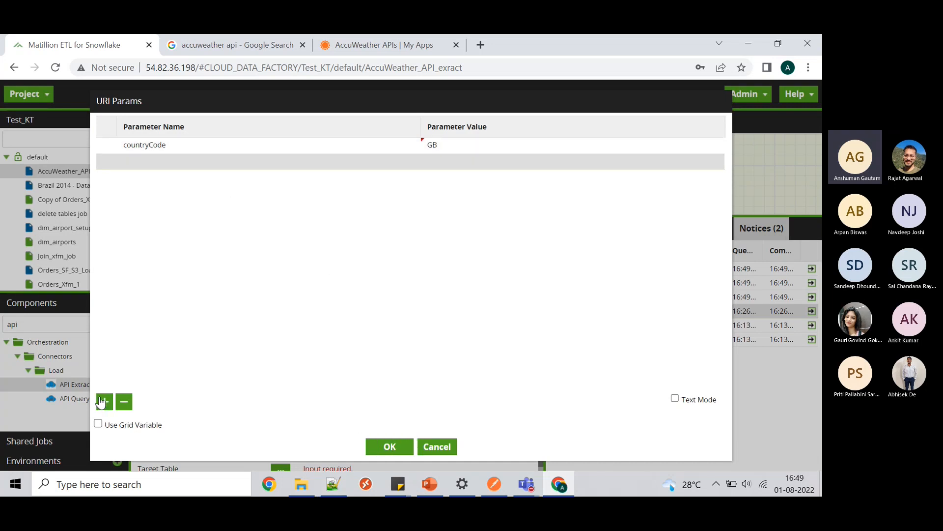
click(195, 161)
click(194, 179)
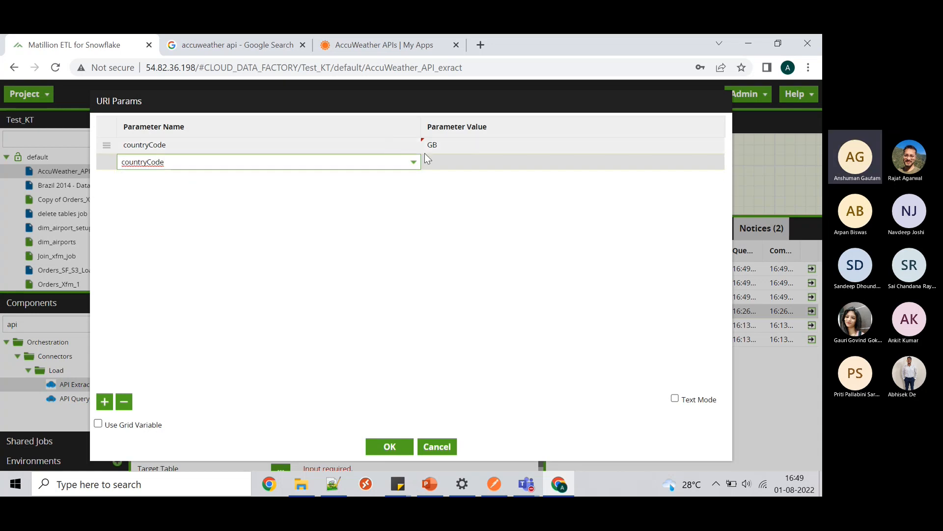
click(435, 162)
text(US)
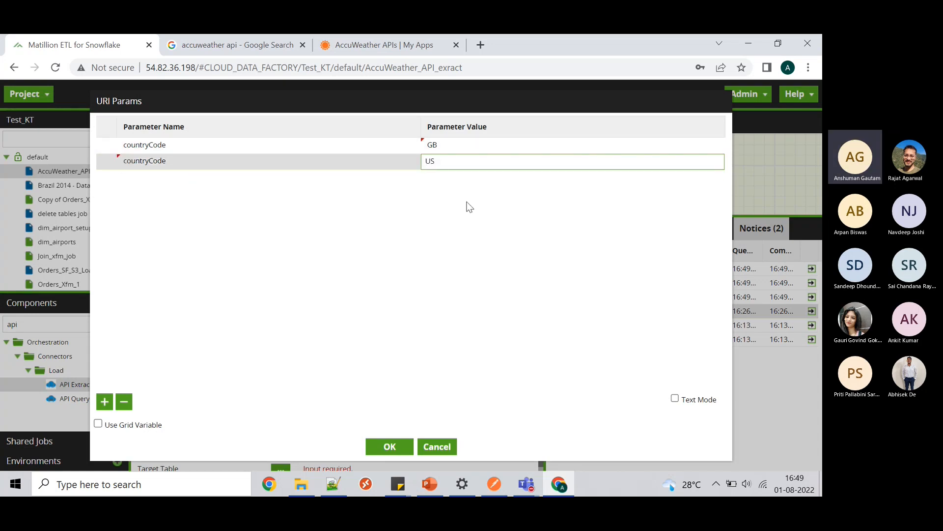
click(382, 448)
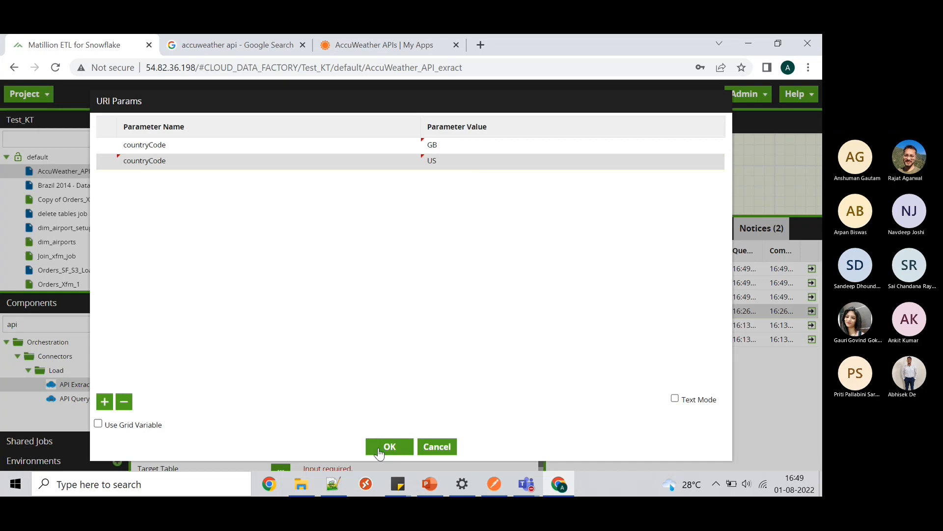
click(380, 451)
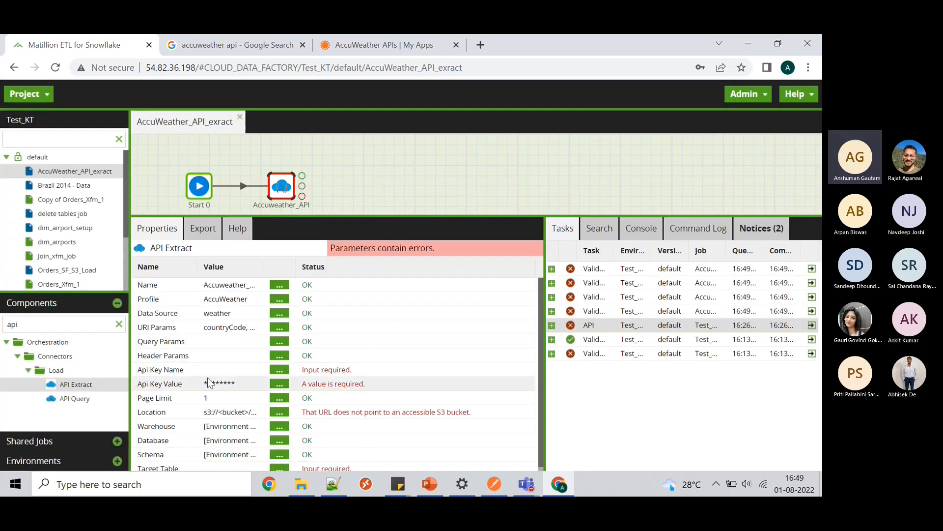
- Set the Api Key Name to apikey
click(279, 369)
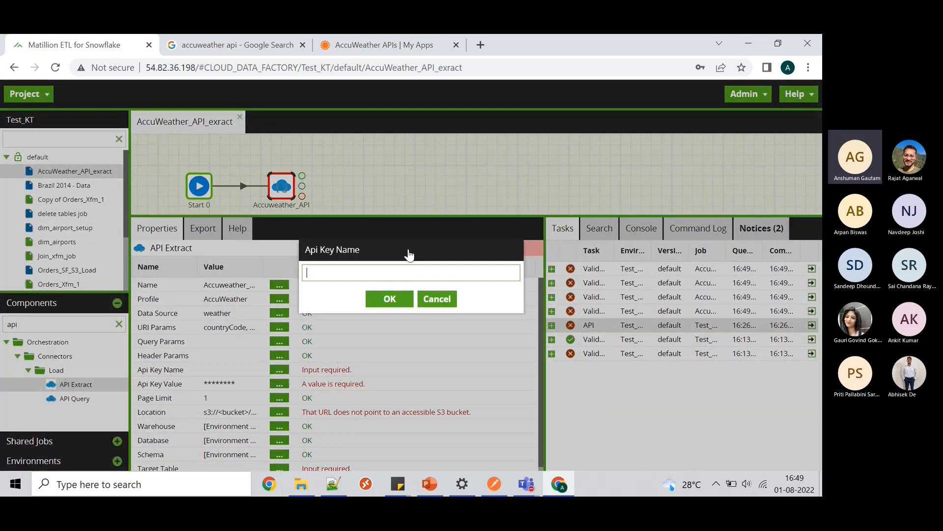
text(apikey)
click(397, 303)
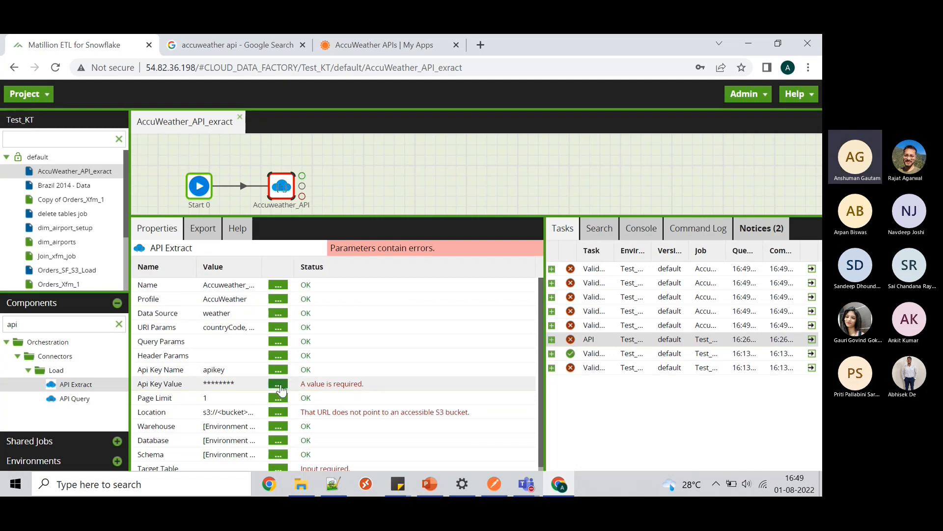
- Open the Api Key Value setting and fetch the key from the AccuWeather My Apps page
click(280, 386)
click(396, 44)
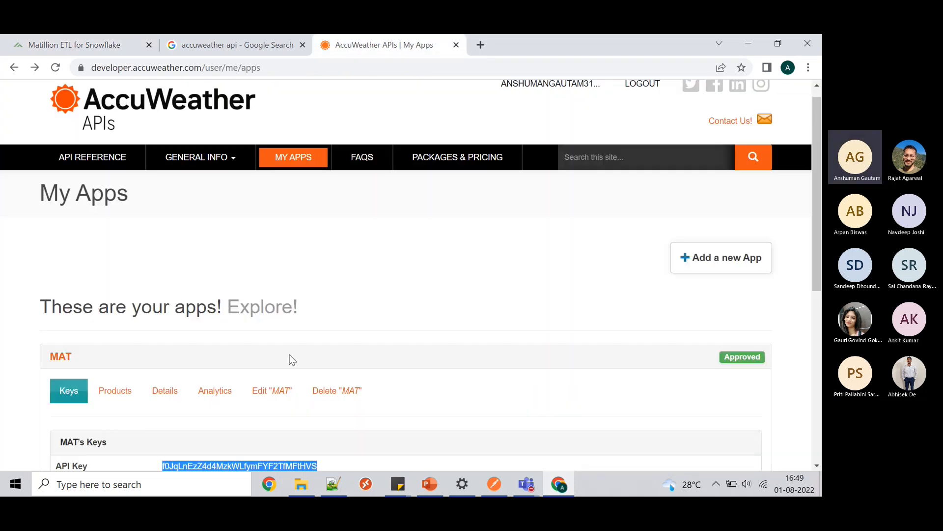
scroll(292, 360, down, 2)
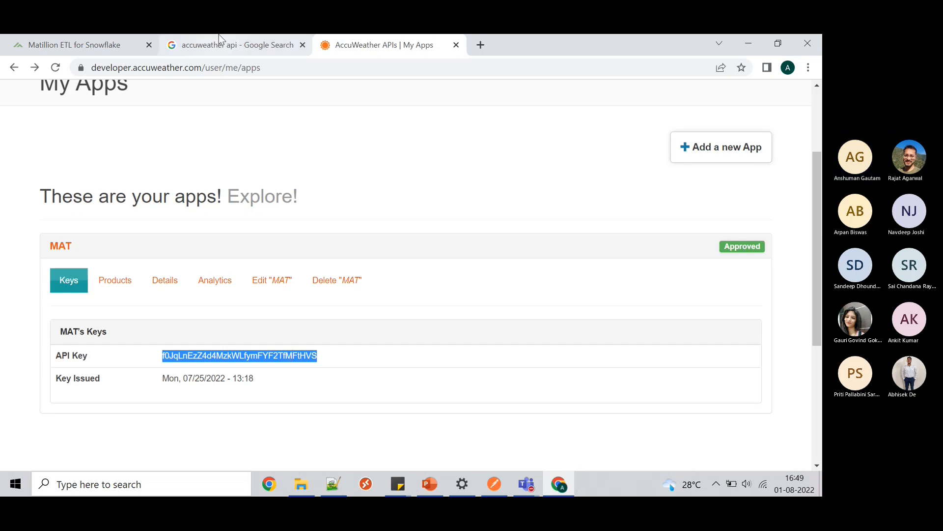
click(70, 46)
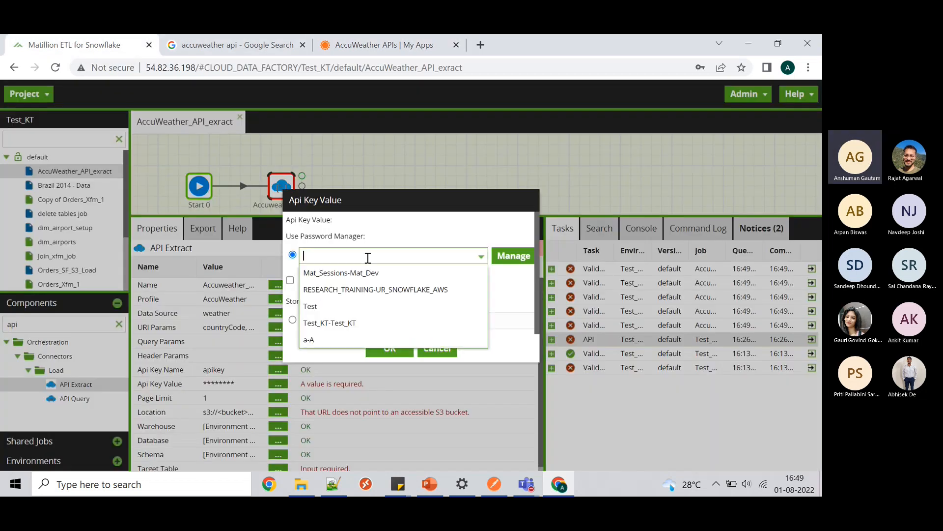
- Move the pasted AccuWeather API key from the Password Manager field to Store in component
key(ctrl+v)
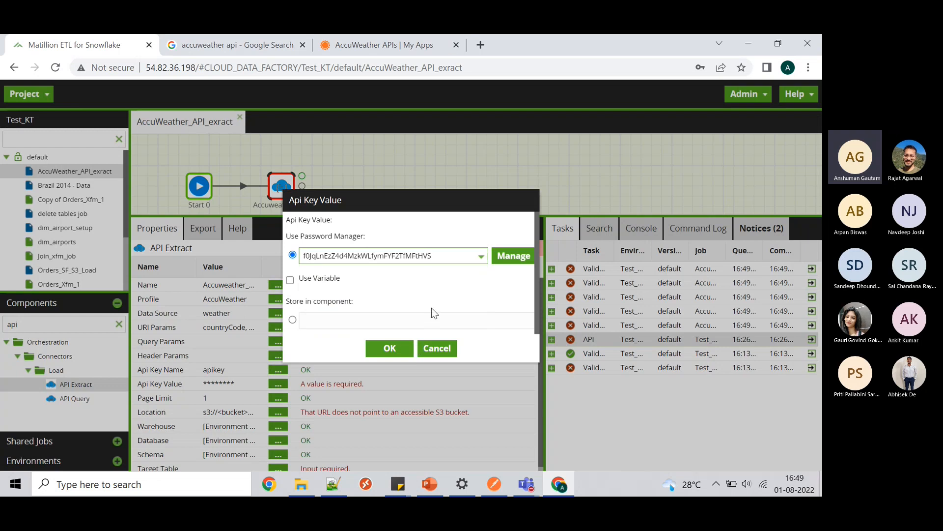
click(399, 350)
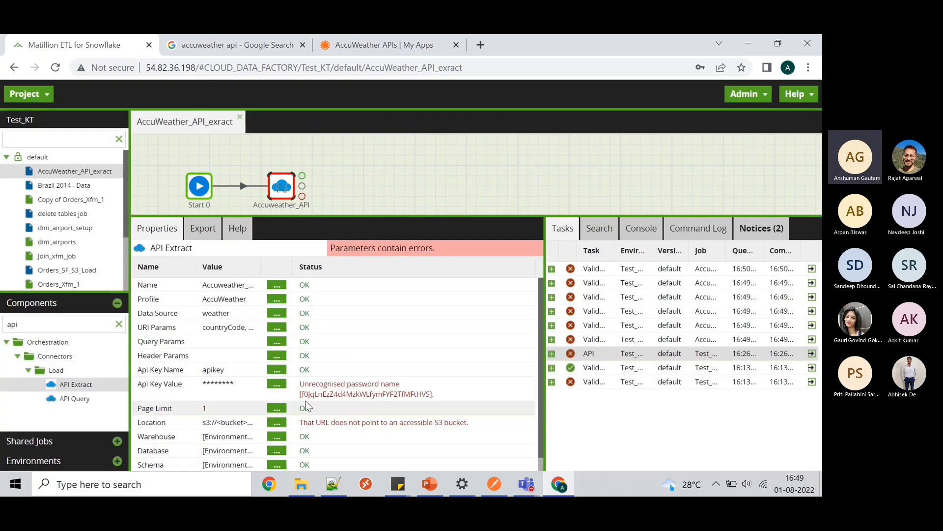
click(277, 386)
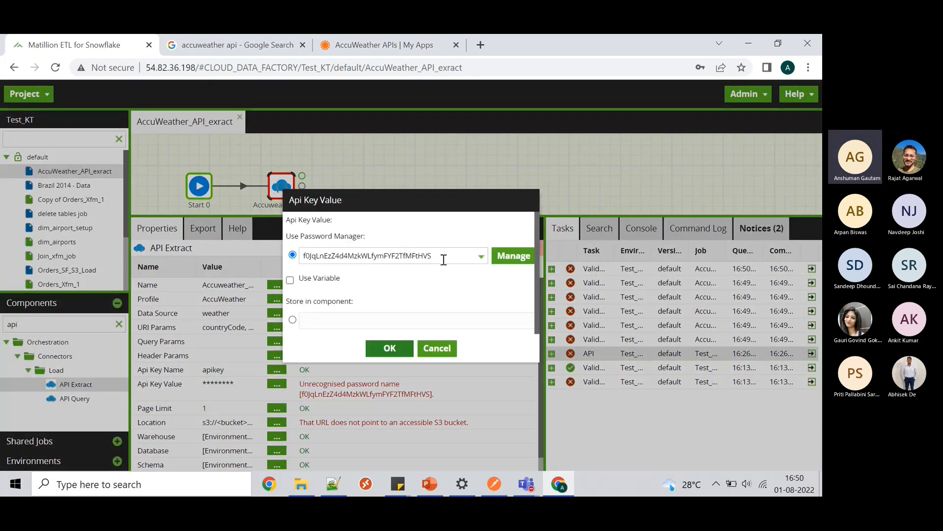
click(452, 258)
key(BackSpace)
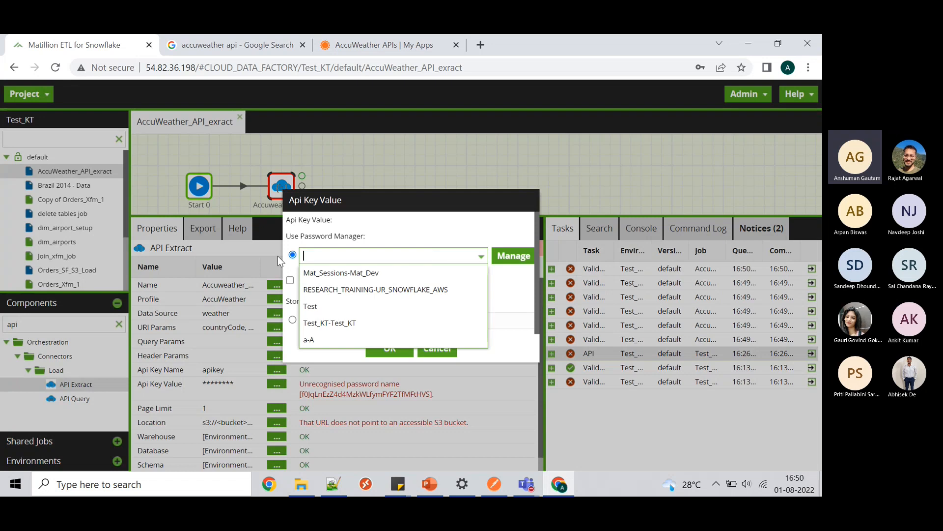
click(458, 238)
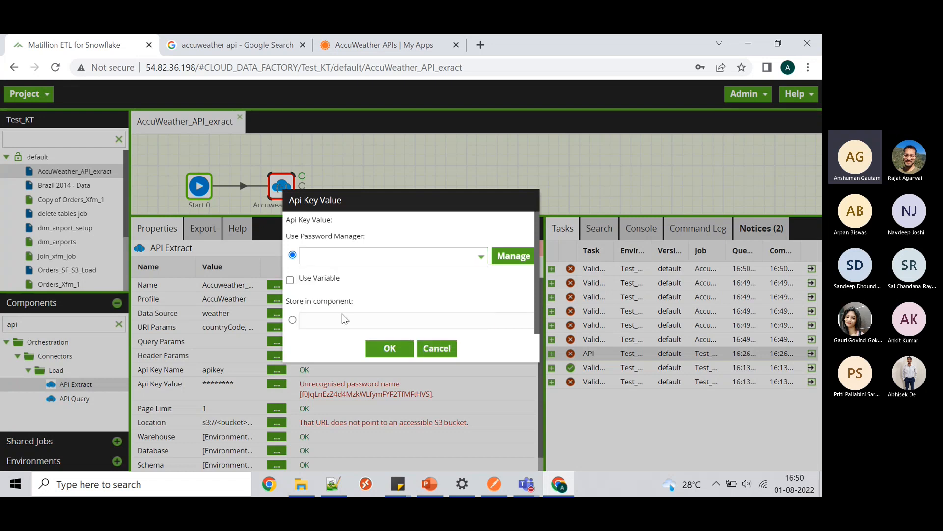
click(299, 321)
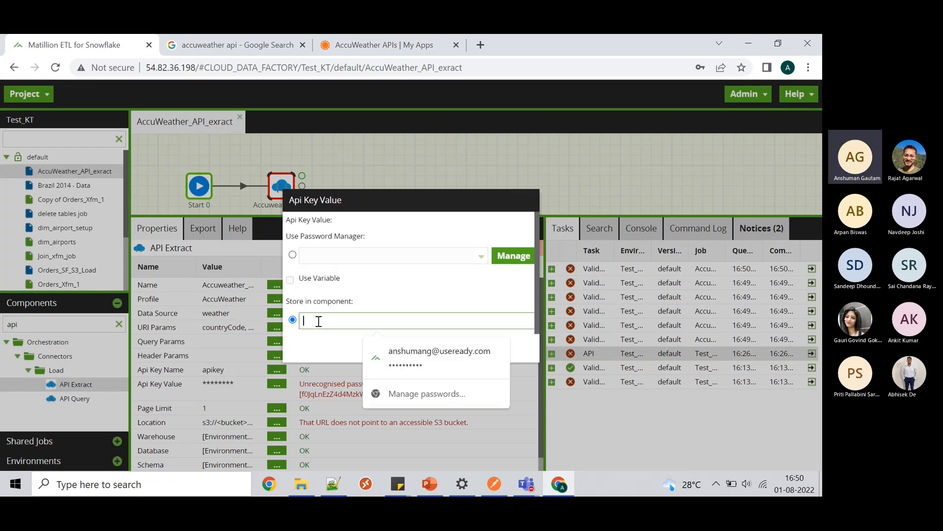
key(ctrl+v)
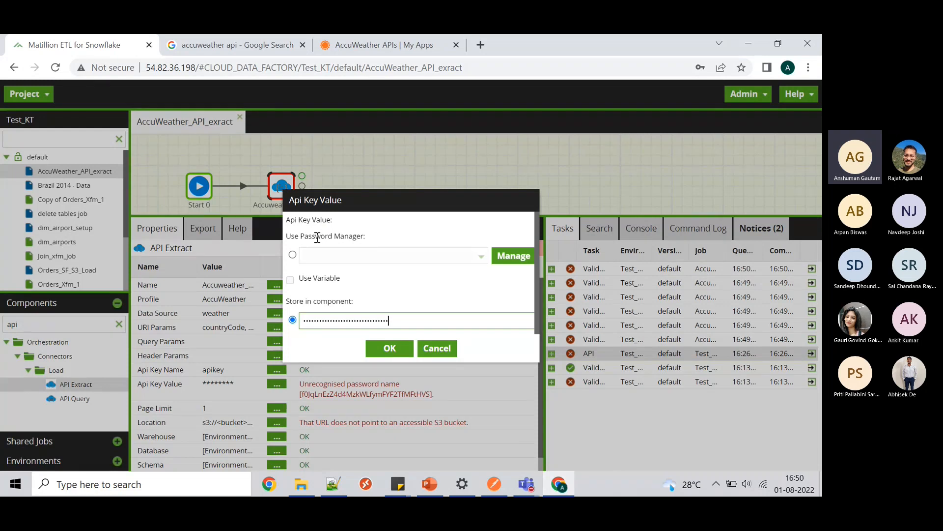
- Confirm the stored API key and set Location to the test S3 bucket
click(388, 350)
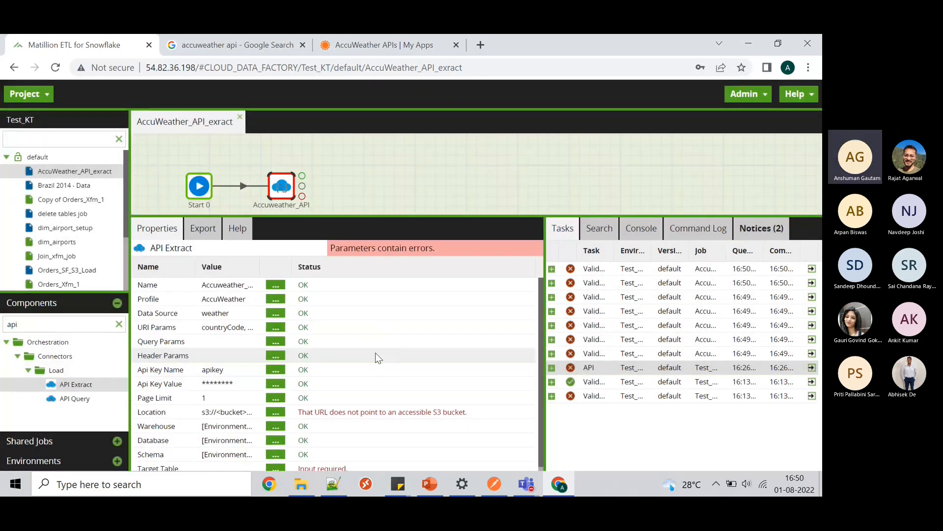
click(276, 410)
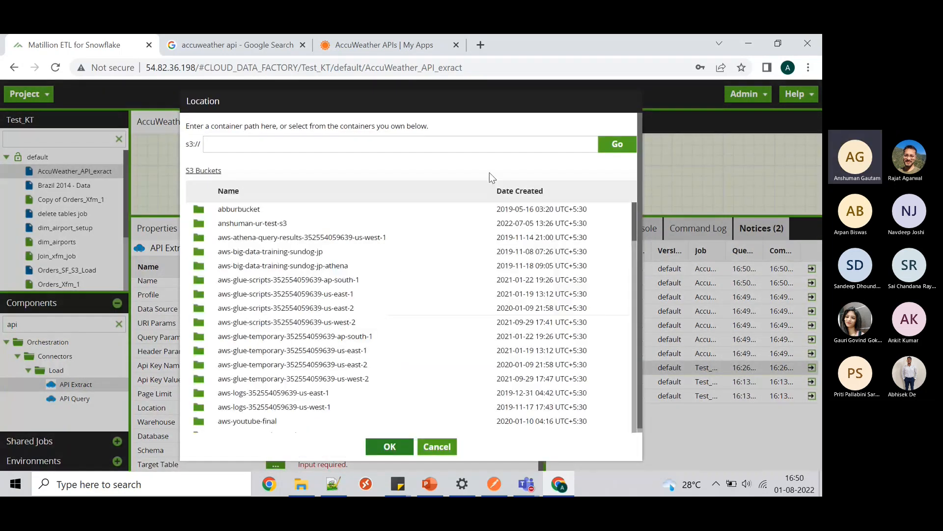
click(484, 223)
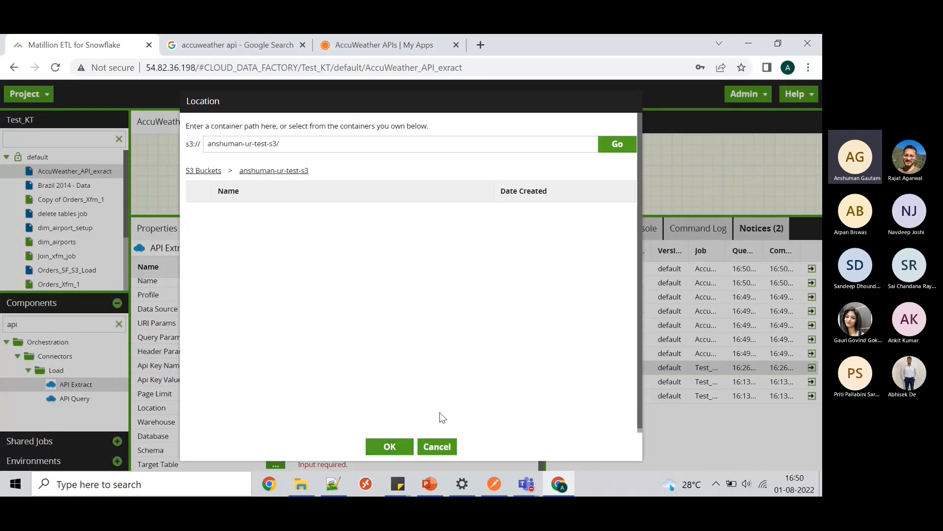
click(389, 447)
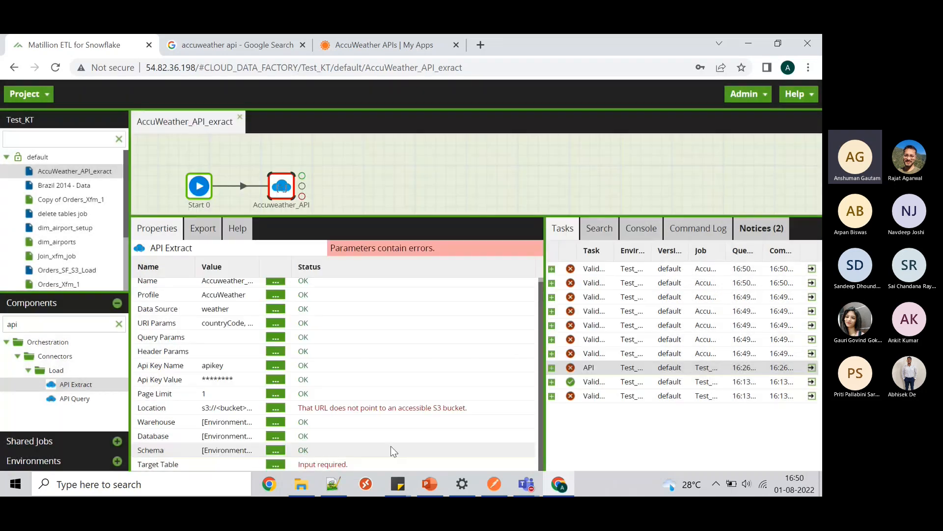
- Set the Target Table to accuweather_location
click(273, 465)
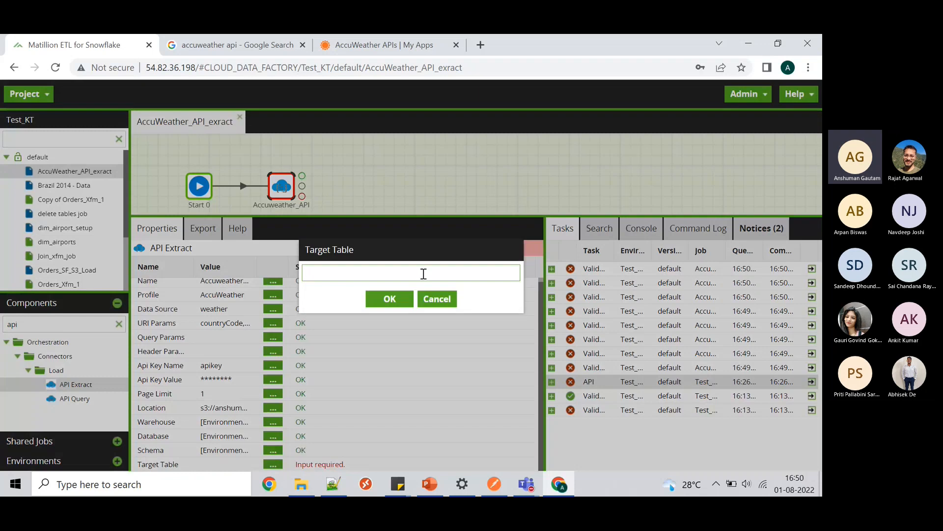
text(accuw)
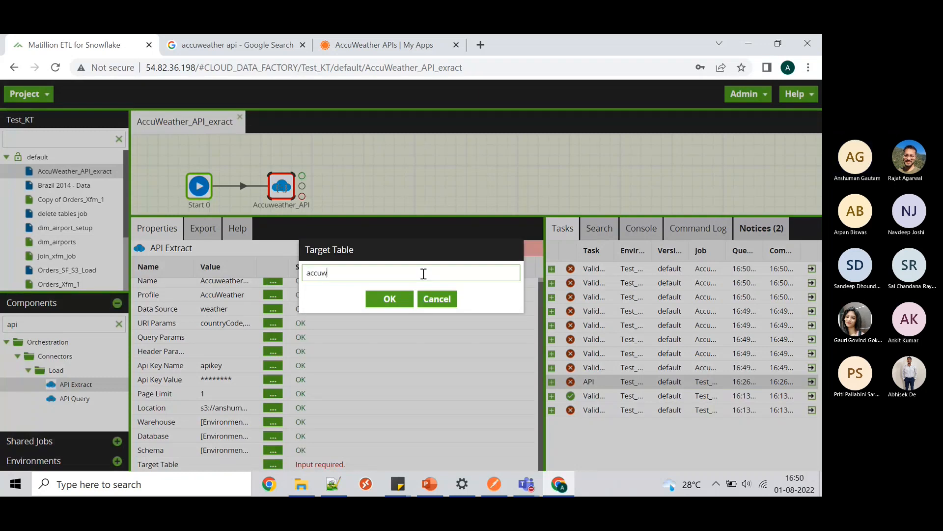
text(eather)
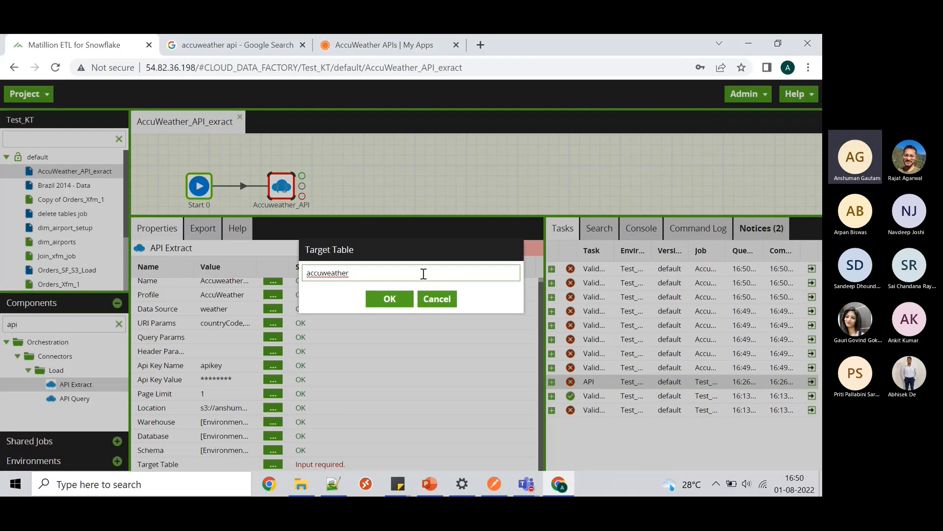
text(_location)
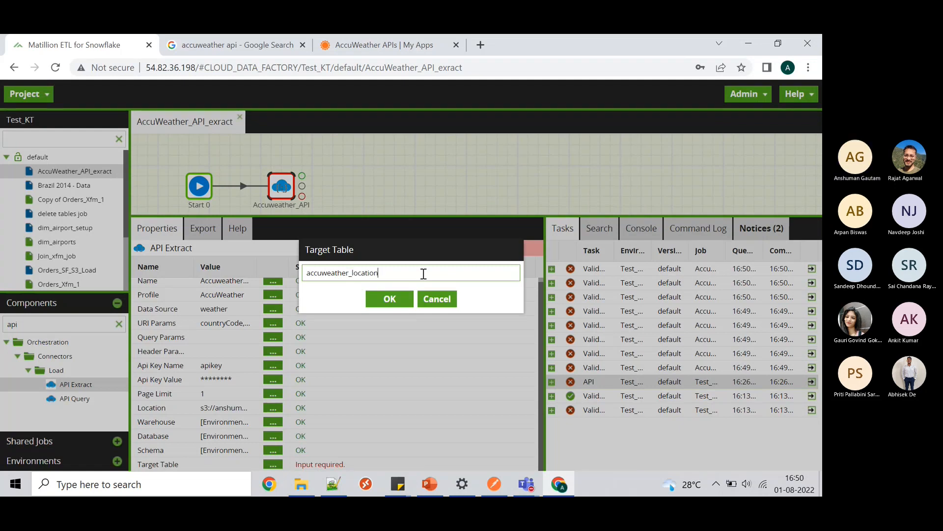
click(389, 300)
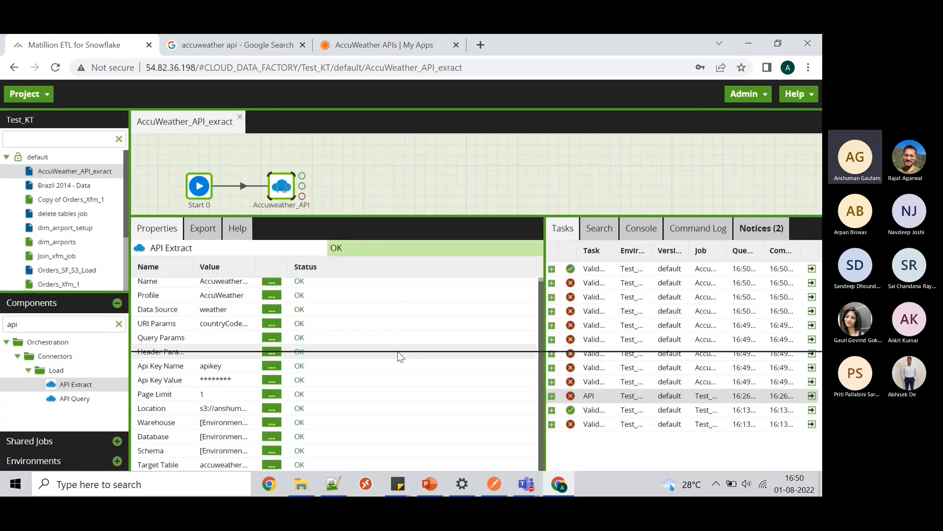
- Run the AccuWeather extract job from the canvas
drag(399, 352, 398, 352)
right_click(399, 208)
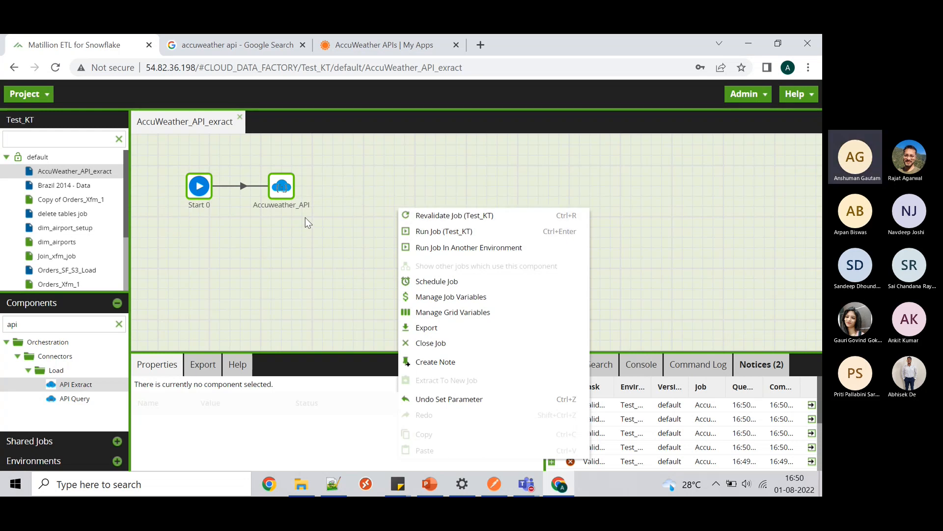
click(448, 232)
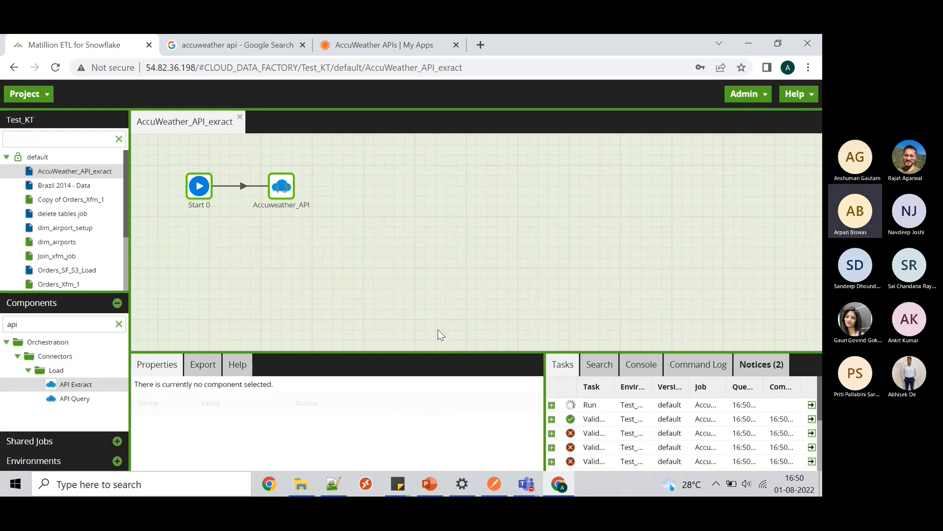
drag(446, 352, 439, 239)
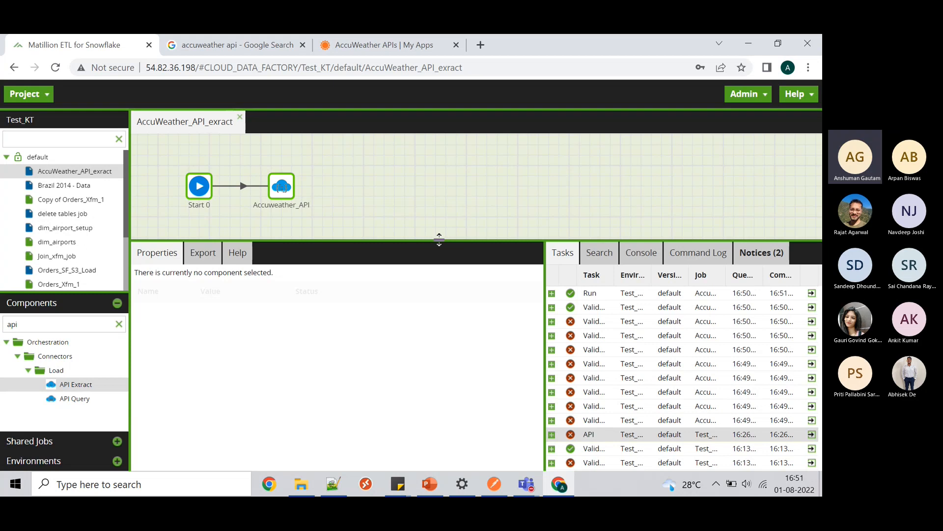
- Check the 'Load complete' message showing 1 page loaded into accuweather_location, then enlarge the canvas
click(552, 293)
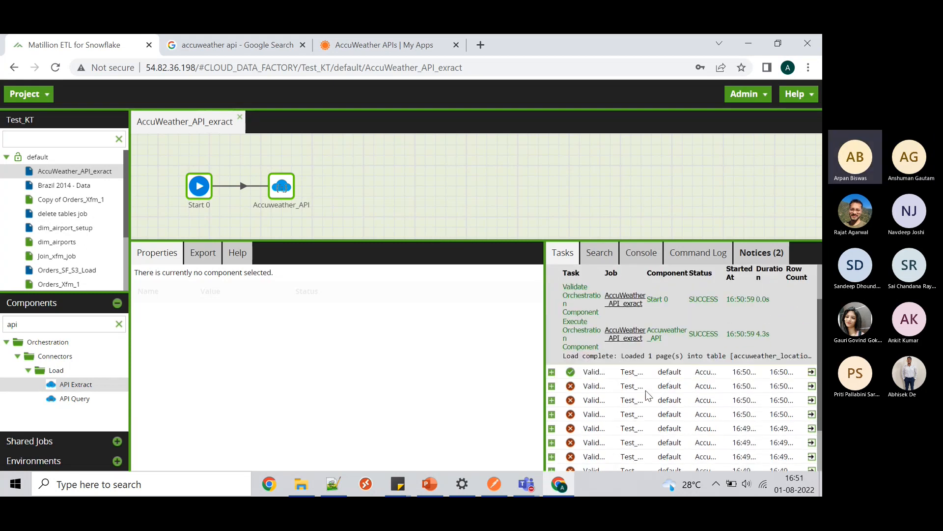
scroll(647, 395, up, 1)
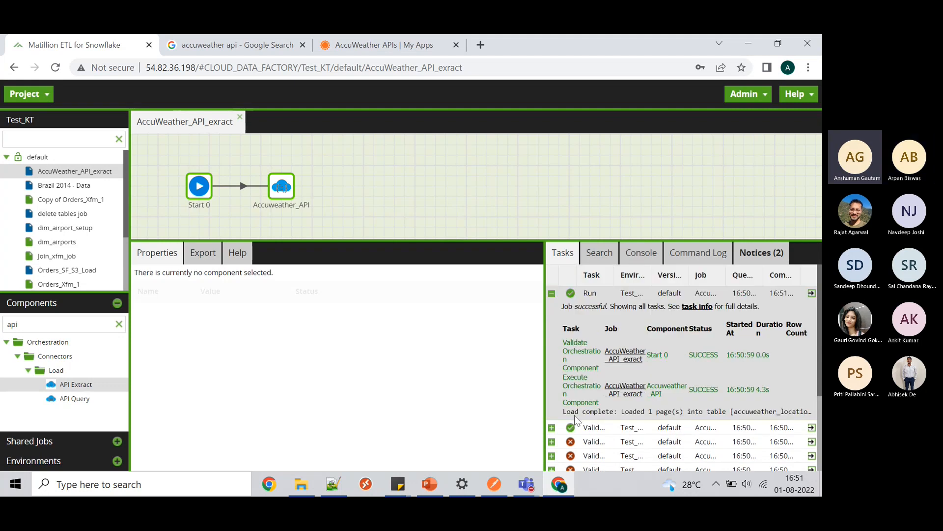
click(288, 186)
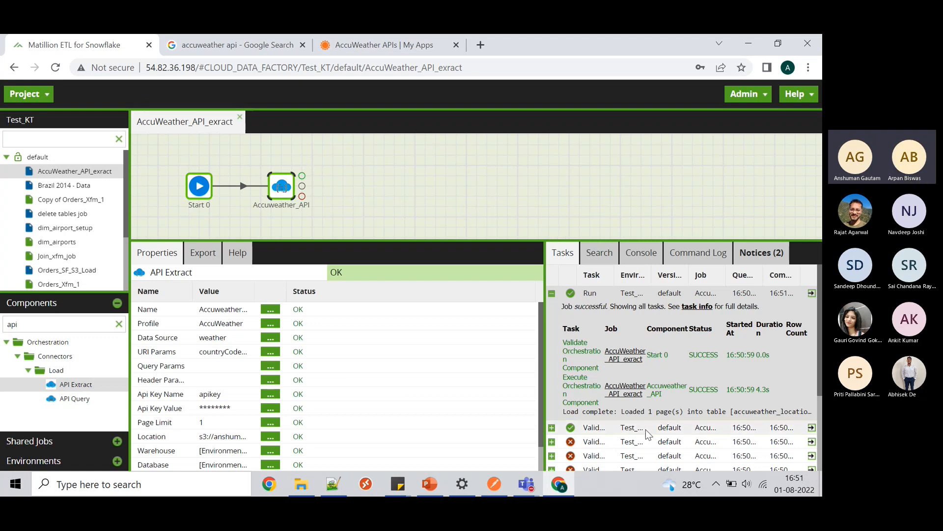
click(719, 414)
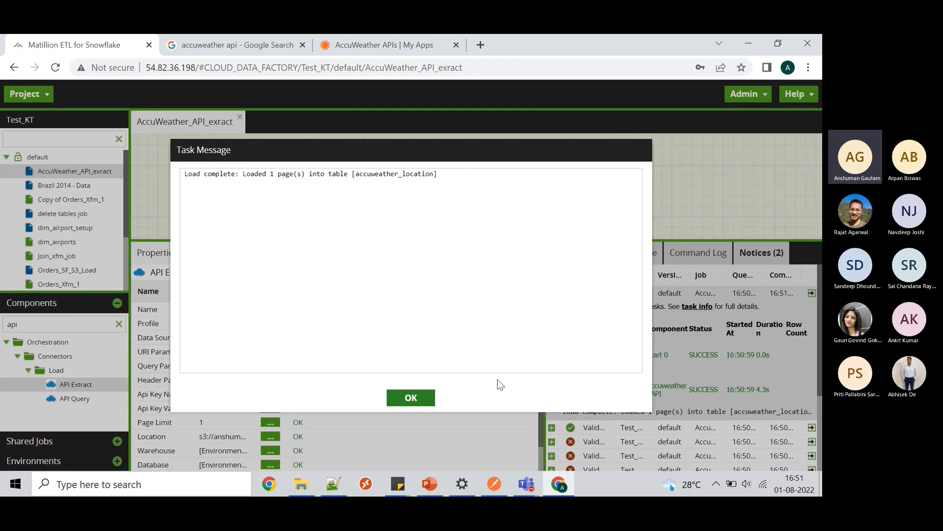
click(421, 399)
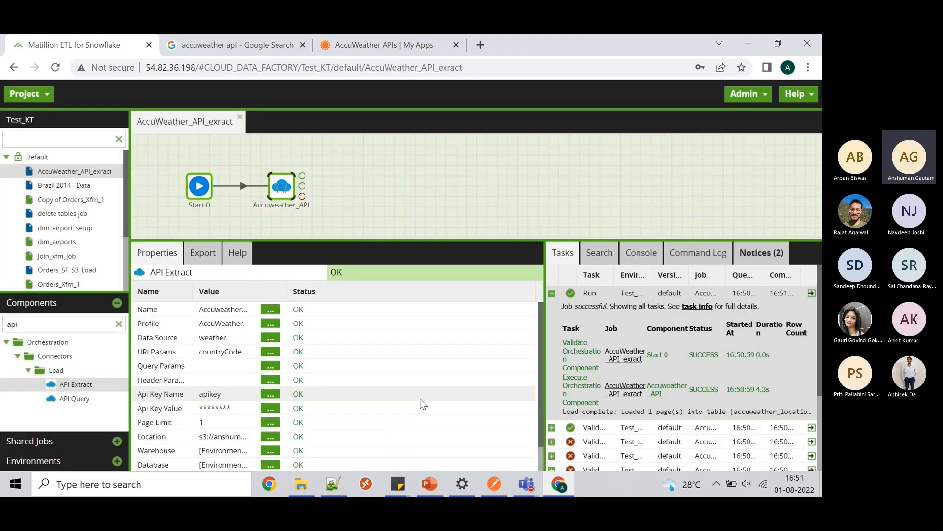
drag(452, 239, 452, 412)
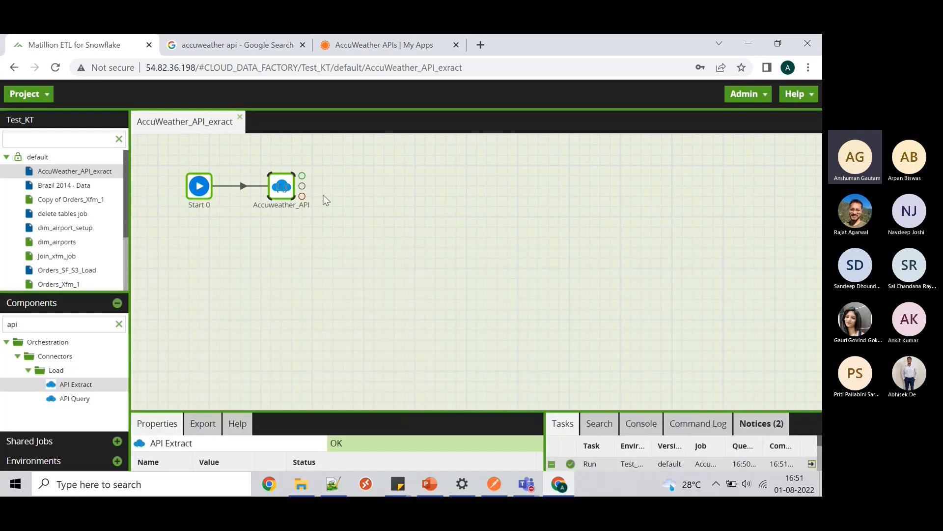
- Move Accuweather_API to the right, then back slightly closer to Start 0
drag(303, 187, 406, 191)
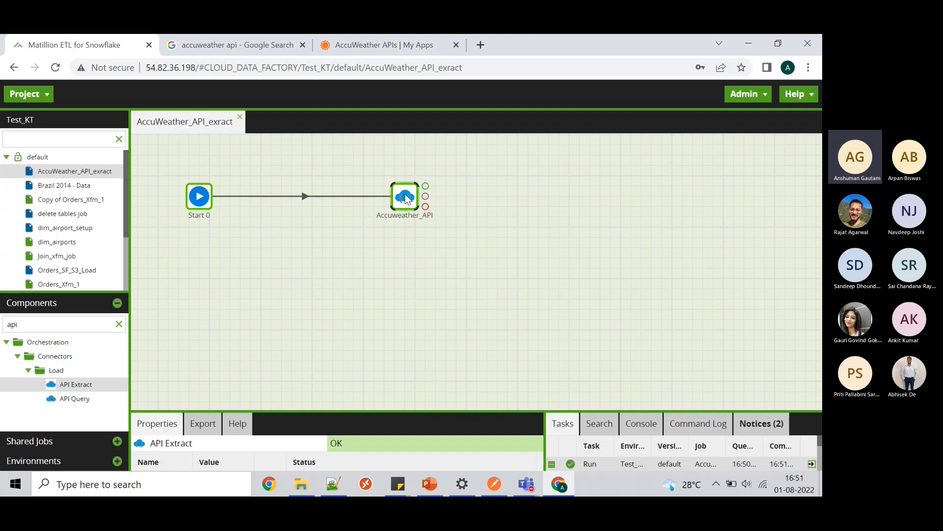
drag(405, 199, 333, 199)
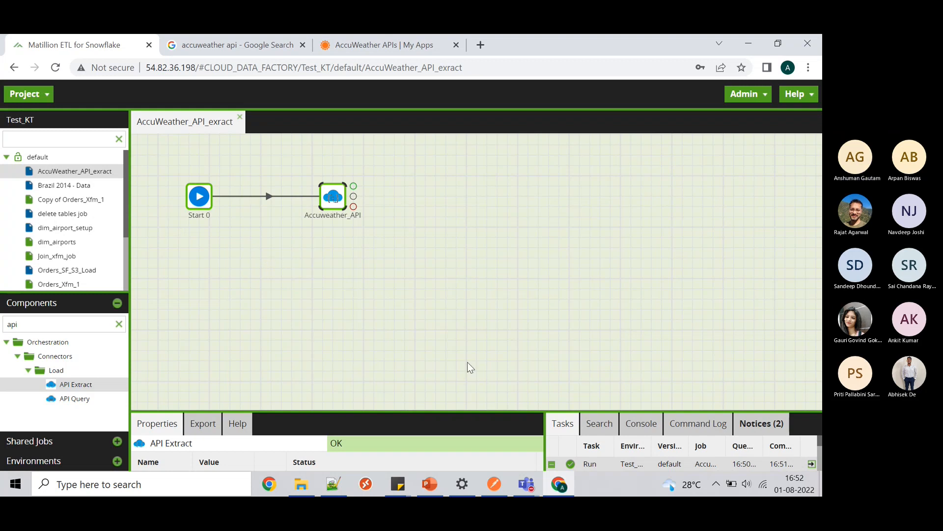
- Bring up the Teams meeting, dismiss its recording notice, and minimize the meeting window
click(527, 485)
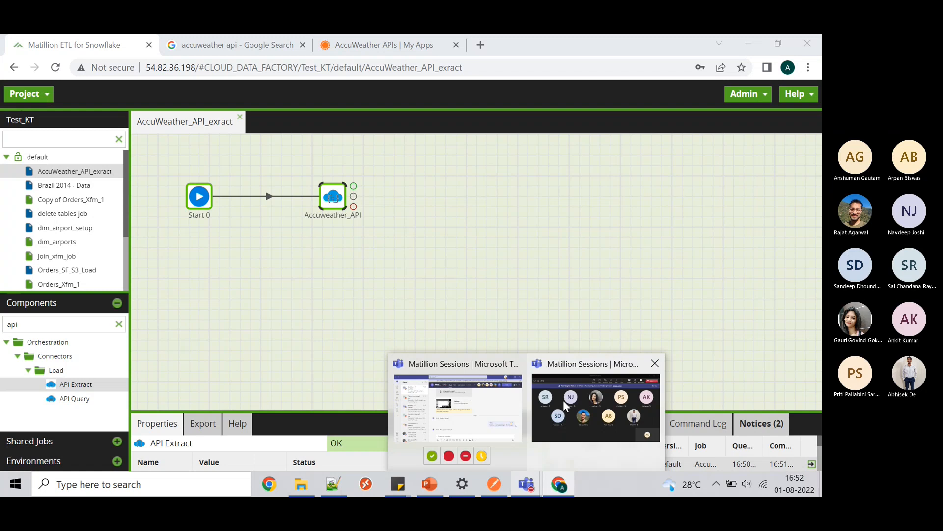
click(563, 400)
mouse_move(465, 326)
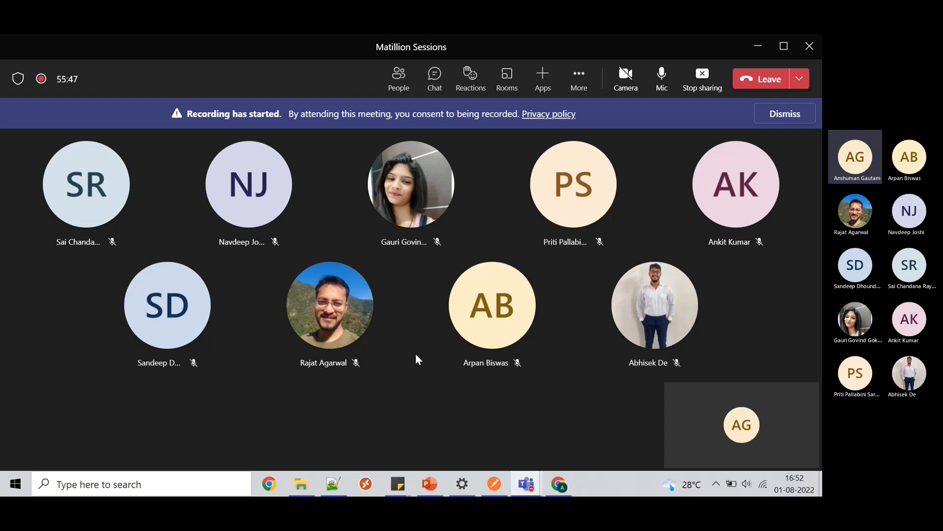
click(778, 122)
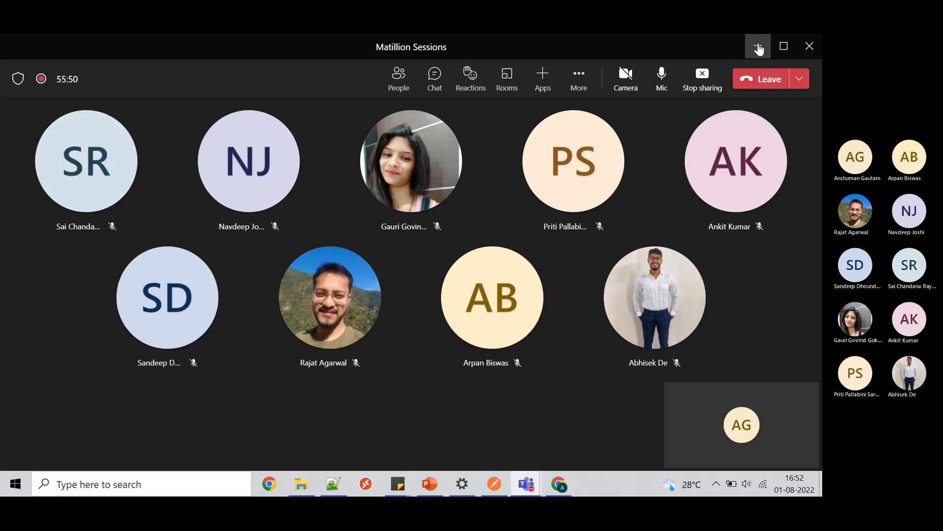
click(759, 47)
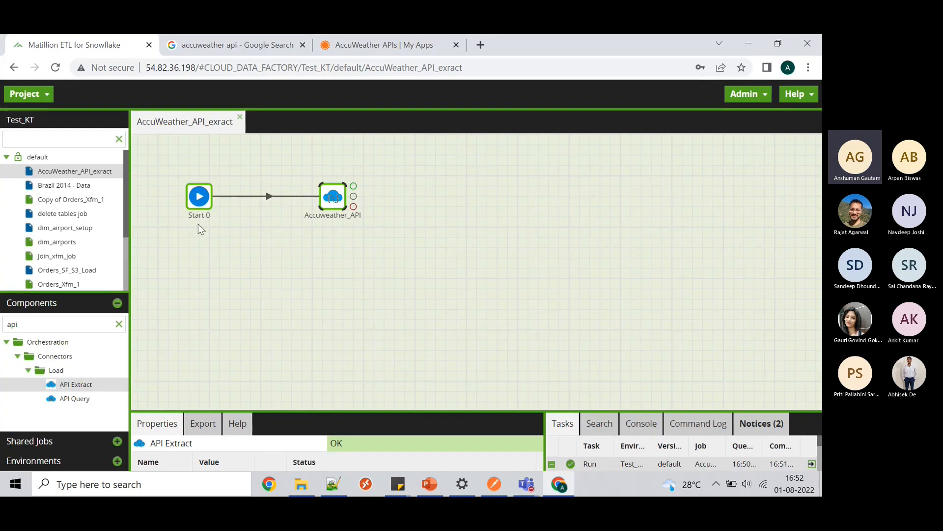
- Bring up the Project menu's Manage API Profiles options, then switch to the Notepad++ notes
click(41, 99)
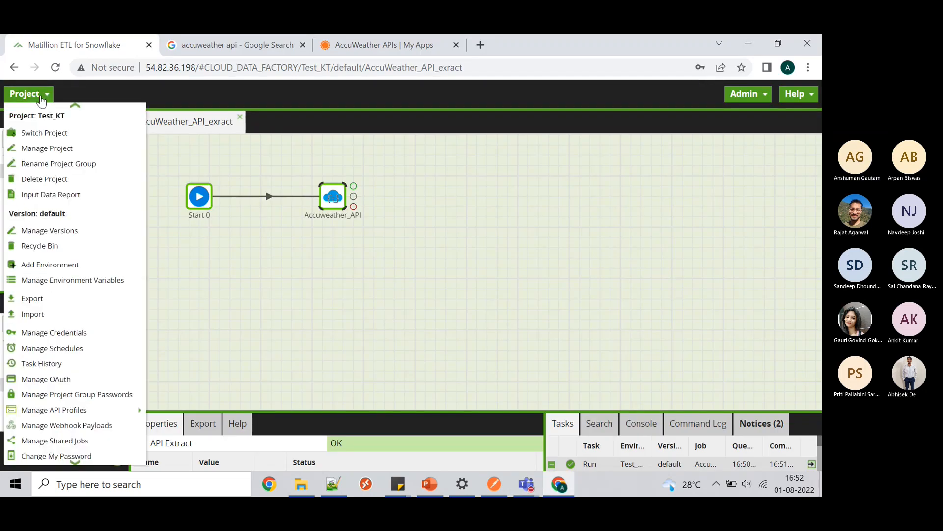
mouse_move(91, 412)
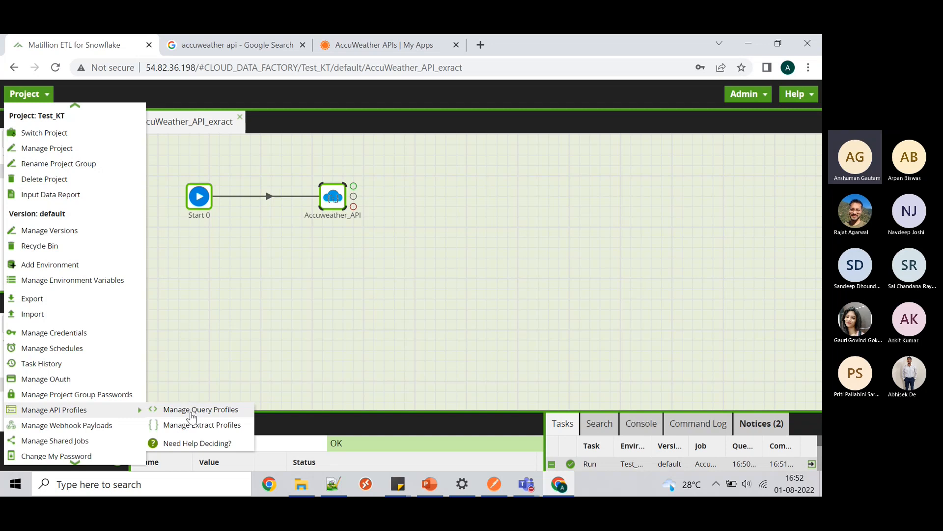
click(333, 484)
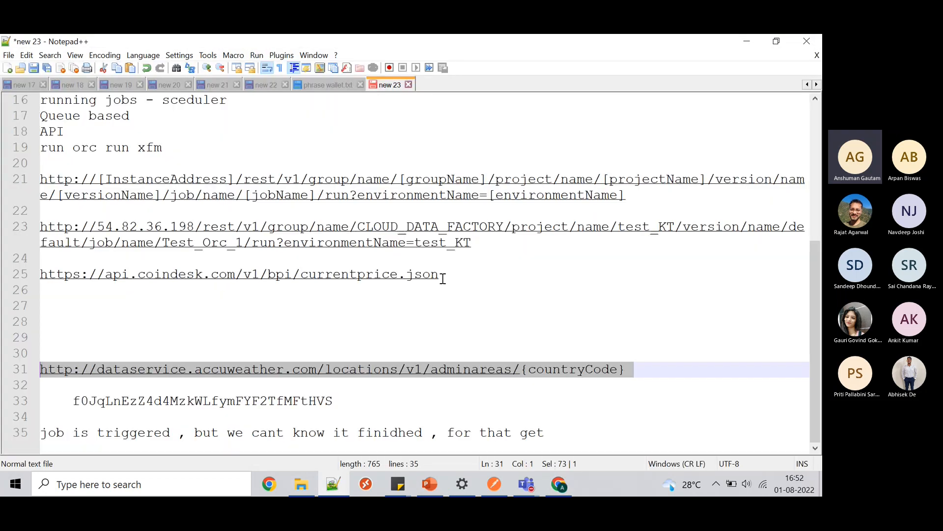
- Select the CoinDesk currentprice.json URL in the notes and return to the browser
drag(440, 275, 25, 279)
key(ctrl+c)
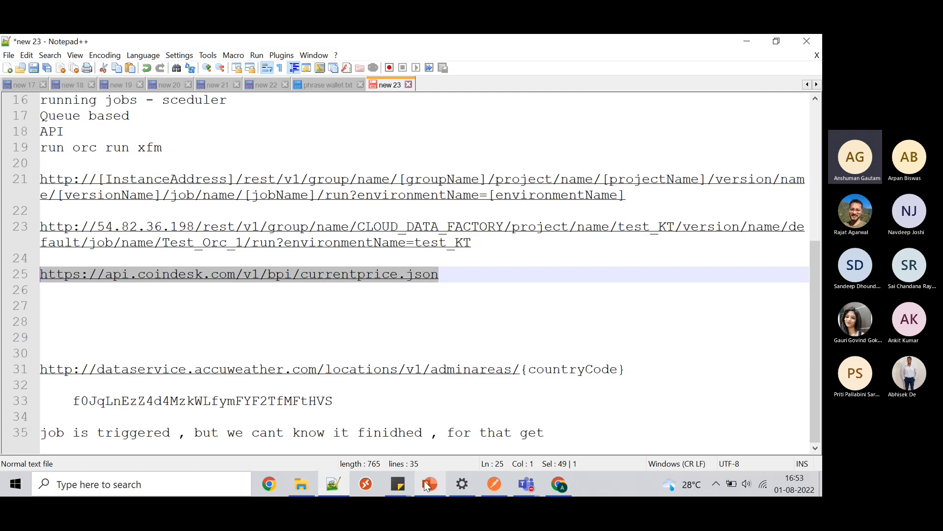
click(559, 484)
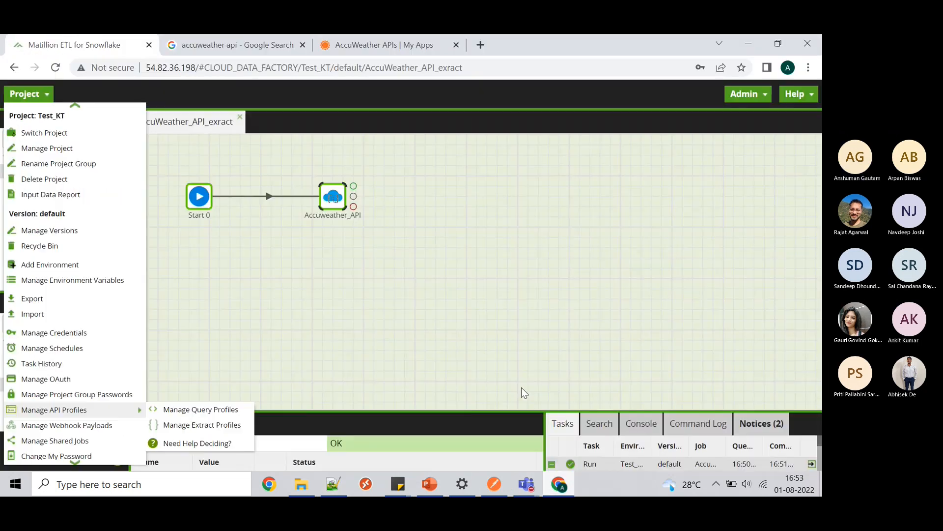
- Load the pasted CoinDesk currentprice.json API URL in a new Chrome tab
click(484, 47)
key(ctrl+v)
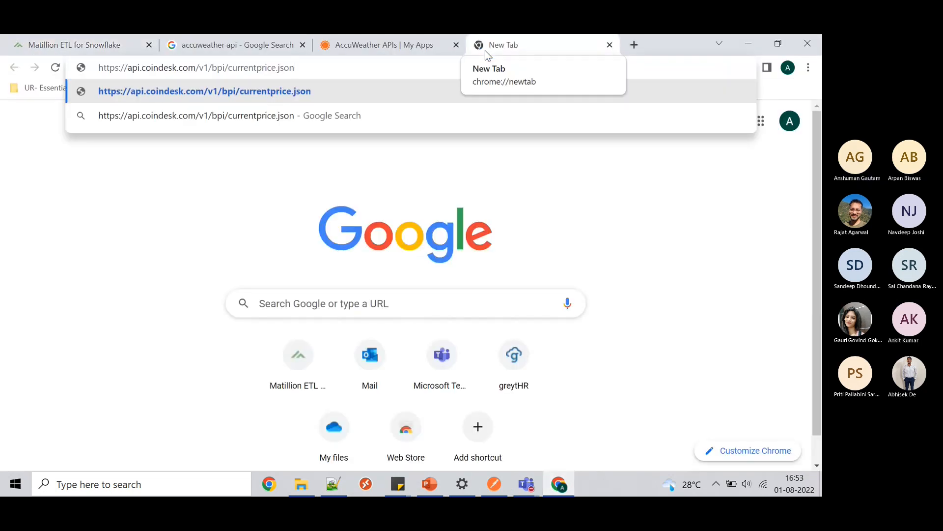
key(Return)
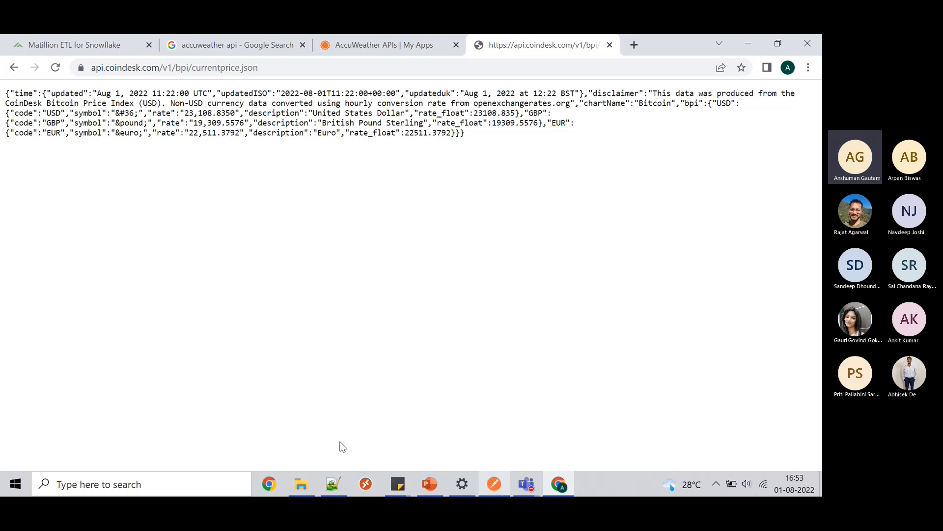
- Add a query profile named CoinDesk in Manage Query Profiles and open its configuration
click(99, 44)
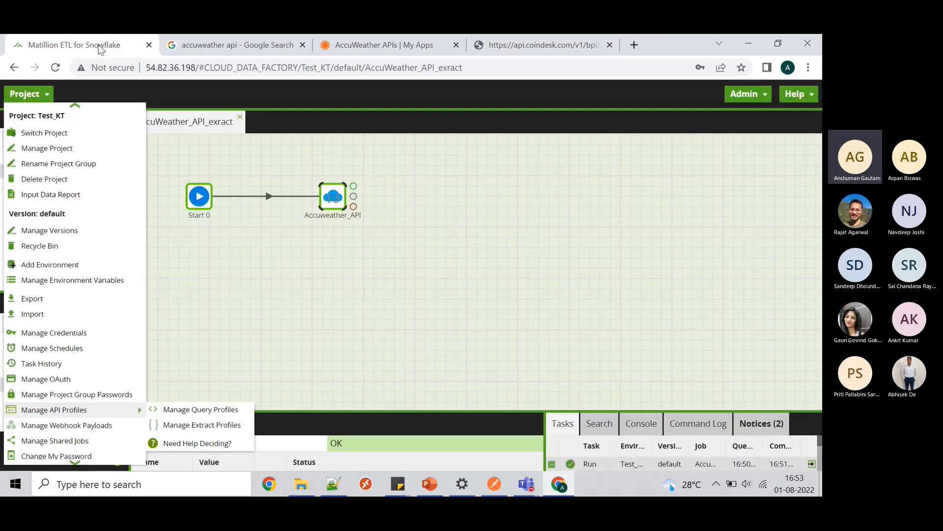
click(172, 409)
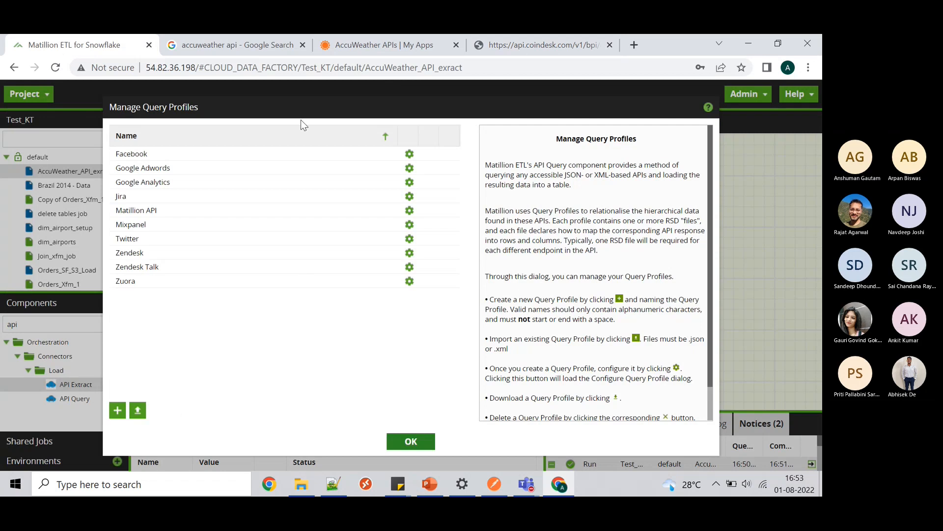
click(117, 411)
text(Co)
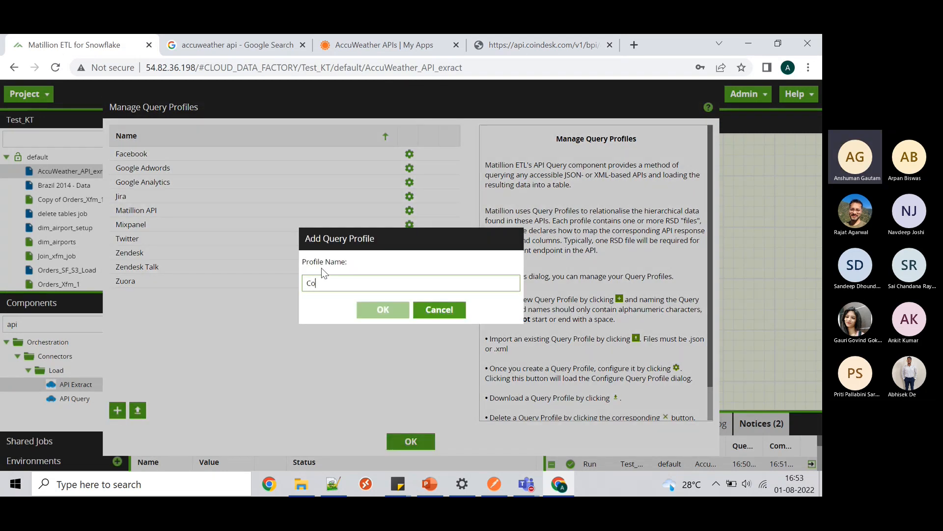
text(inDes)
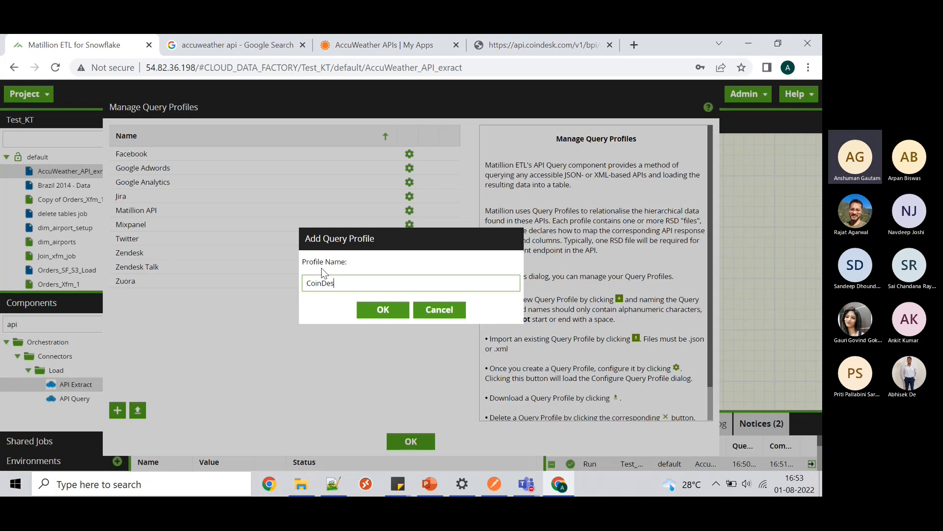
text(k)
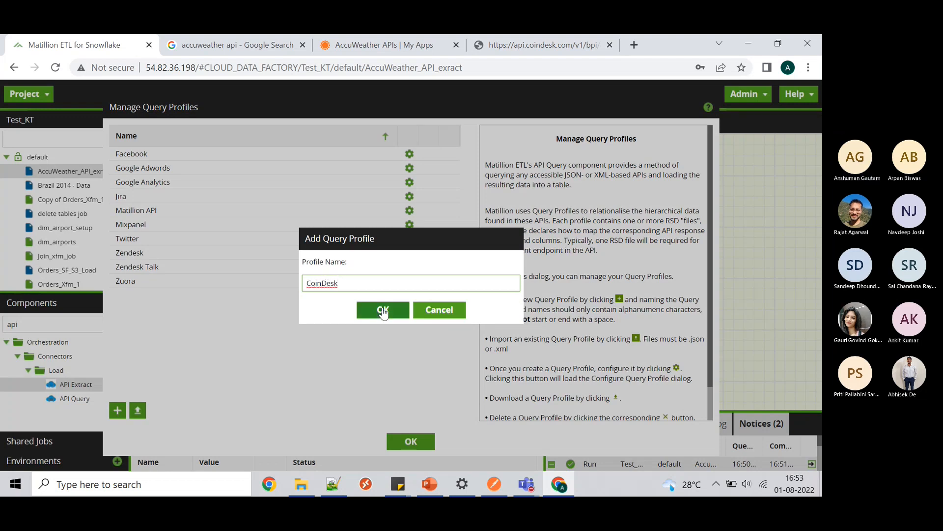
click(382, 308)
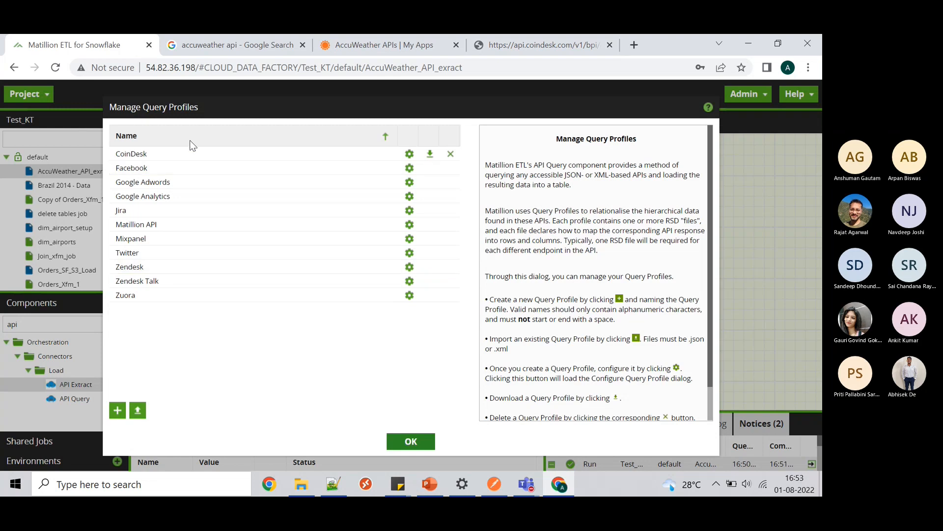
click(410, 153)
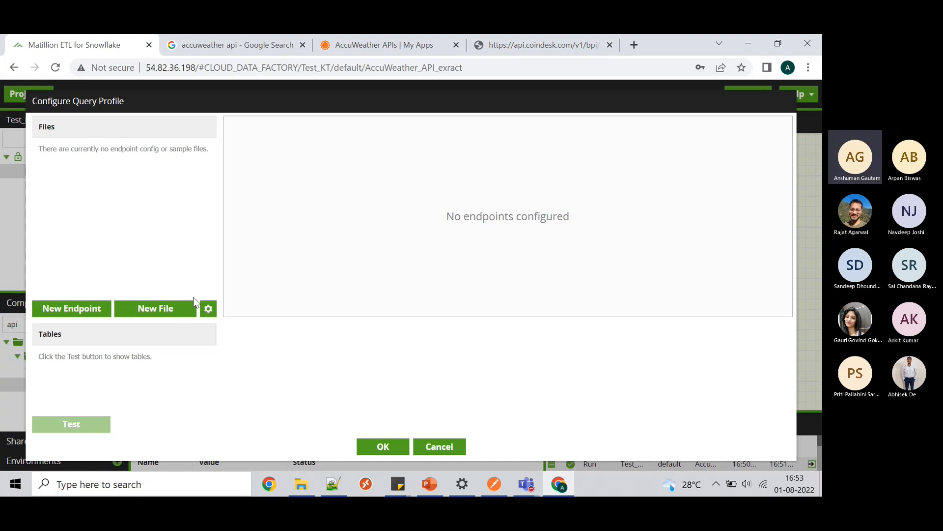
- Start a new profile file and upload currentprice.json as the sample JSON
click(172, 310)
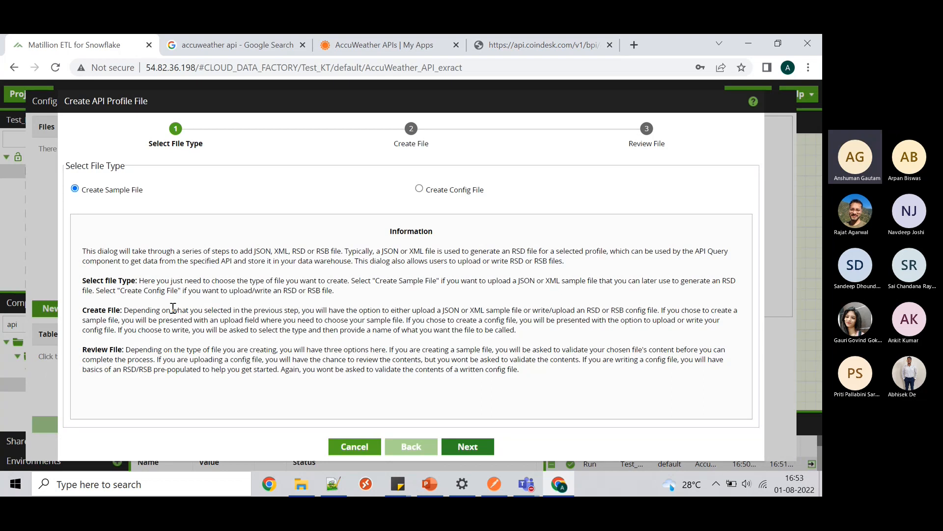
click(468, 446)
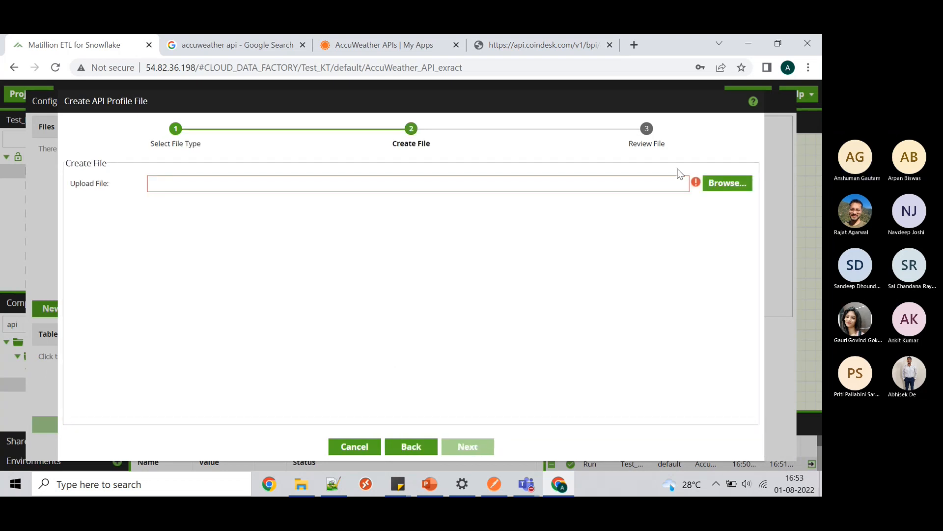
click(729, 183)
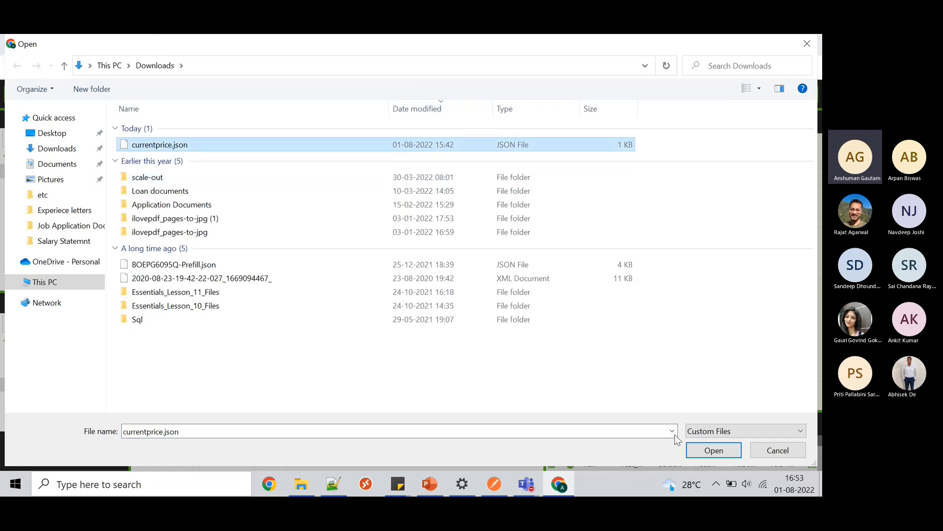
click(697, 451)
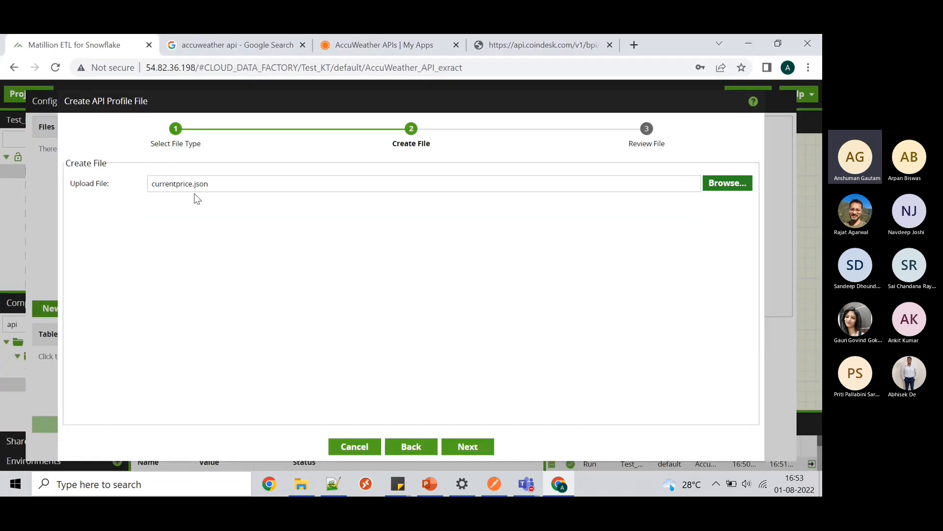
click(468, 446)
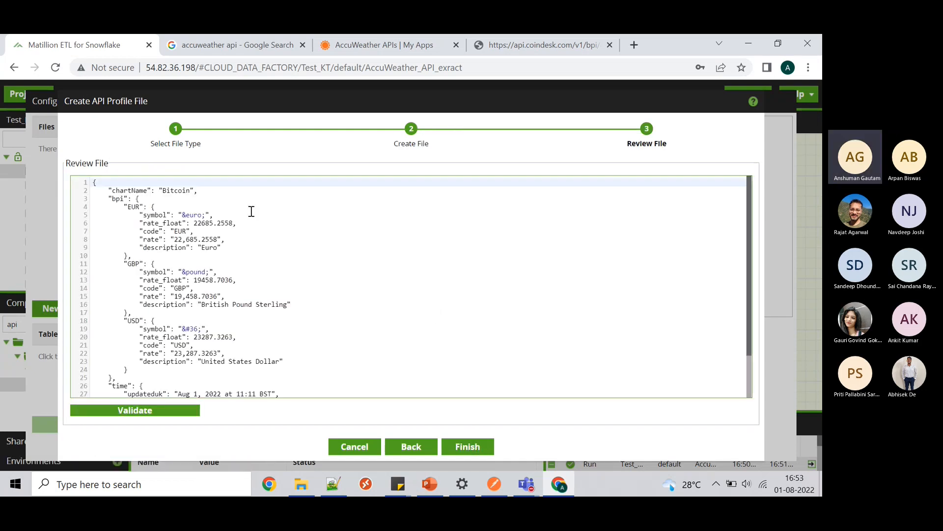
- Compare the uploaded JSON with the raw CoinDesk response, validate it and finish
scroll(251, 211, down, 2)
scroll(251, 211, up, 2)
click(549, 45)
click(89, 49)
click(155, 414)
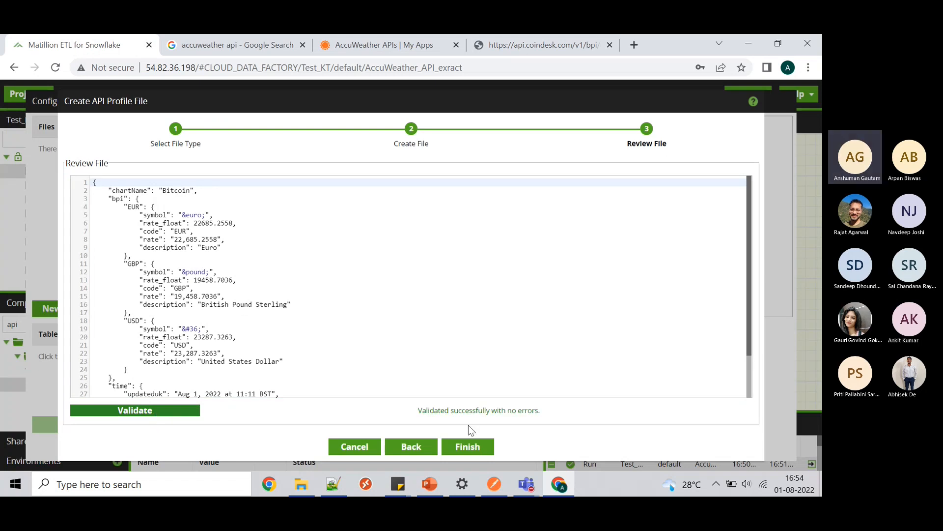
click(475, 451)
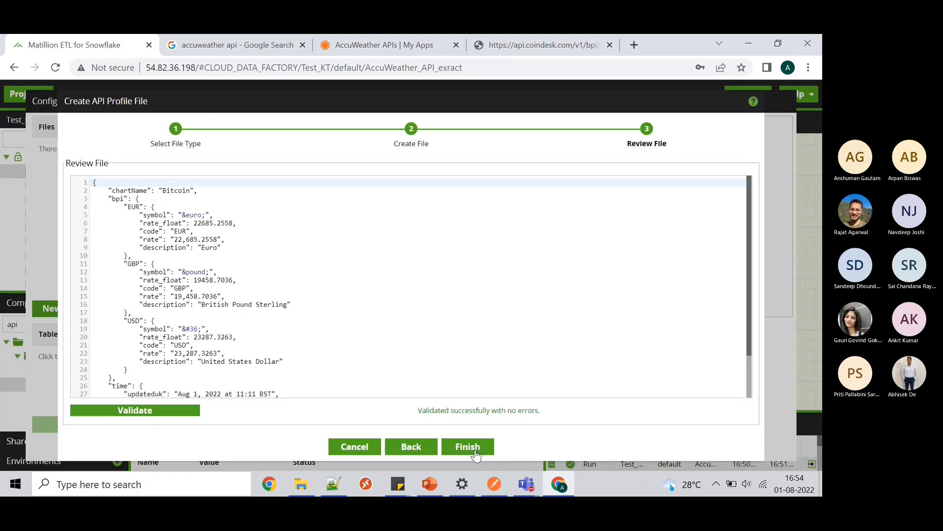
scroll(421, 224, down, 2)
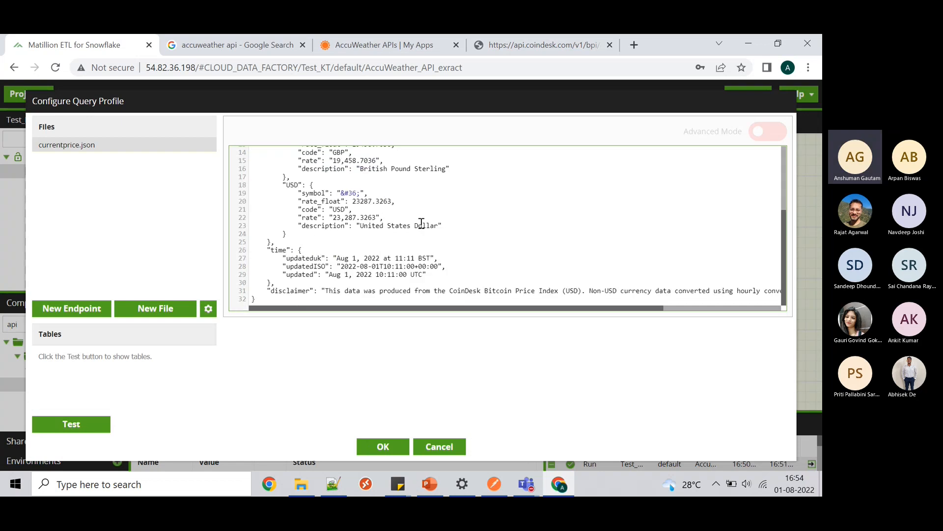
scroll(421, 224, right, 1)
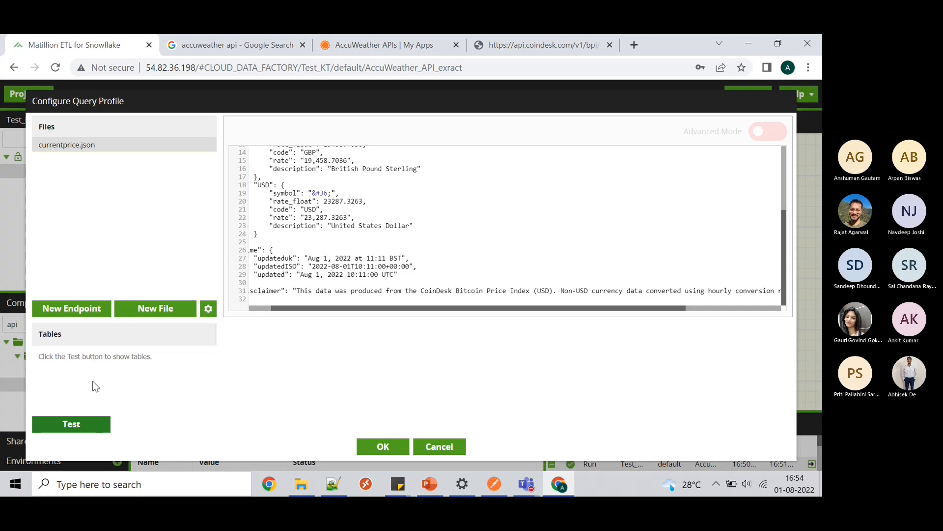
click(60, 423)
click(81, 434)
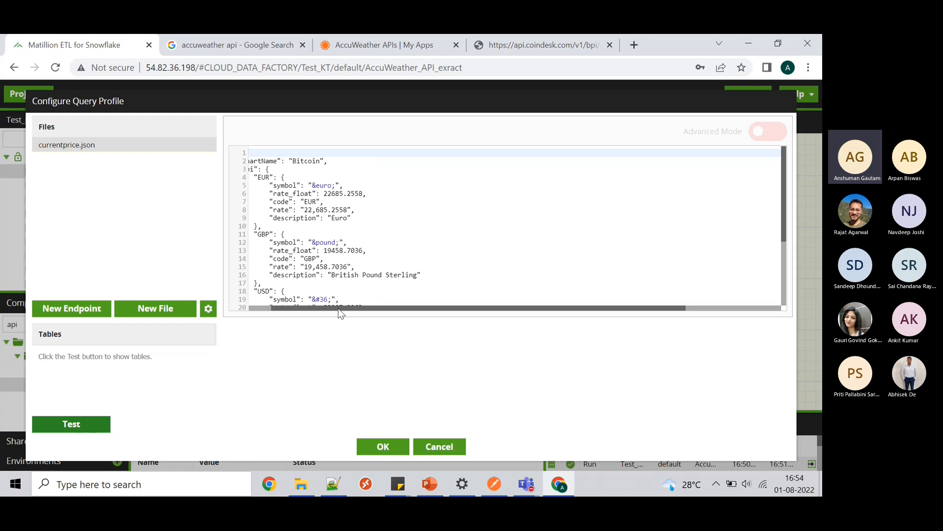
drag(338, 306, 314, 309)
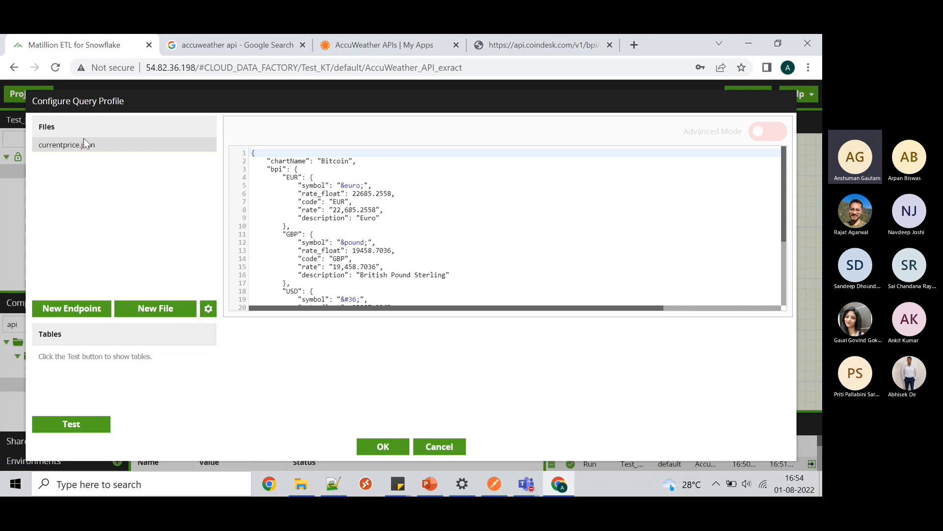
- Create a new endpoint named coindesk
click(70, 308)
click(197, 191)
text(coindes)
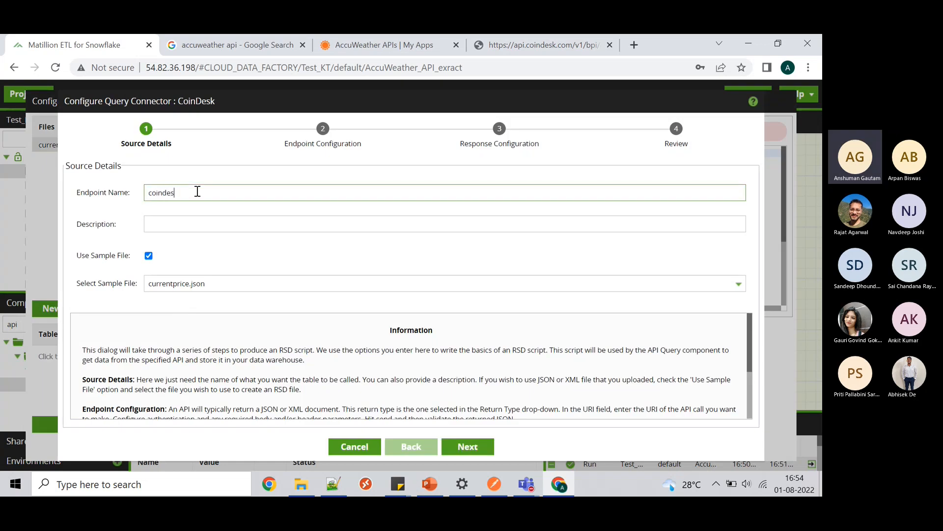
key(BackSpace)
key(BackSpace)
text(esk)
click(468, 445)
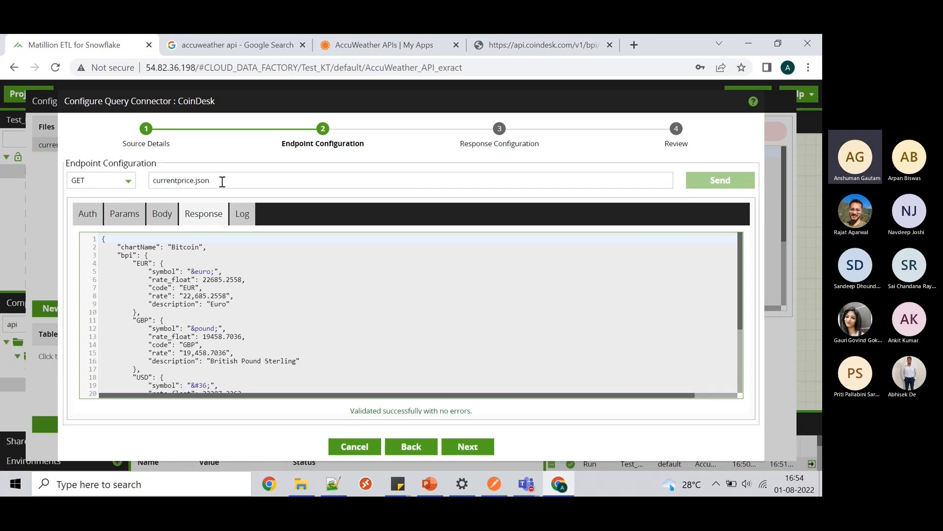
- Send the GET request for currentprice.json, review response and data preview, and finish
click(707, 179)
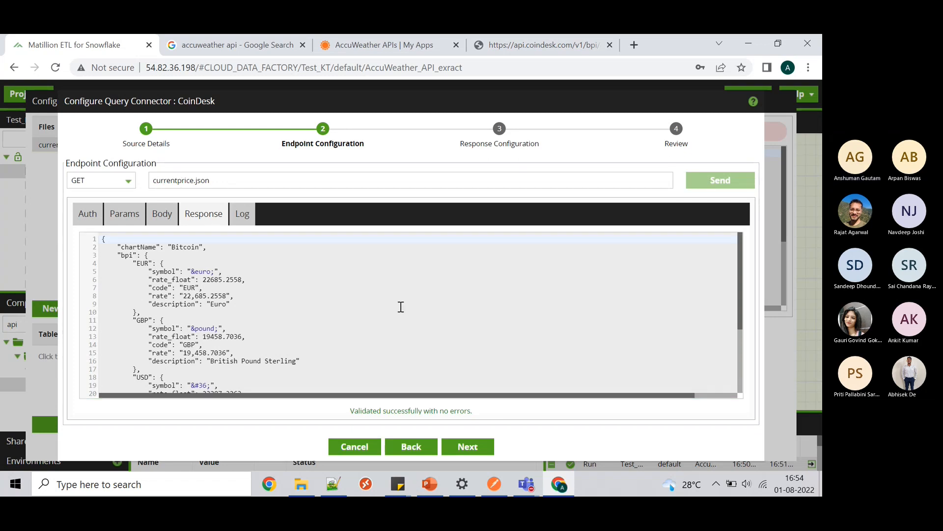
scroll(401, 307, down, 3)
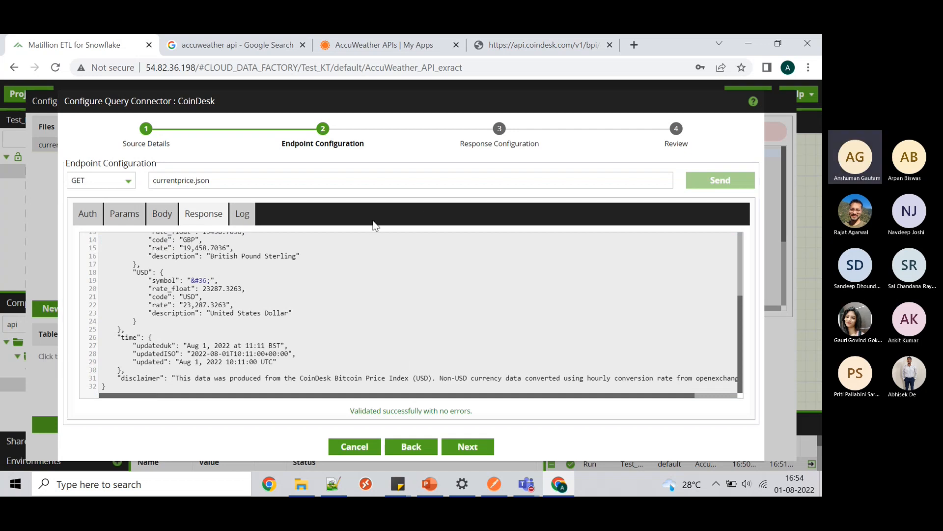
click(83, 214)
click(121, 216)
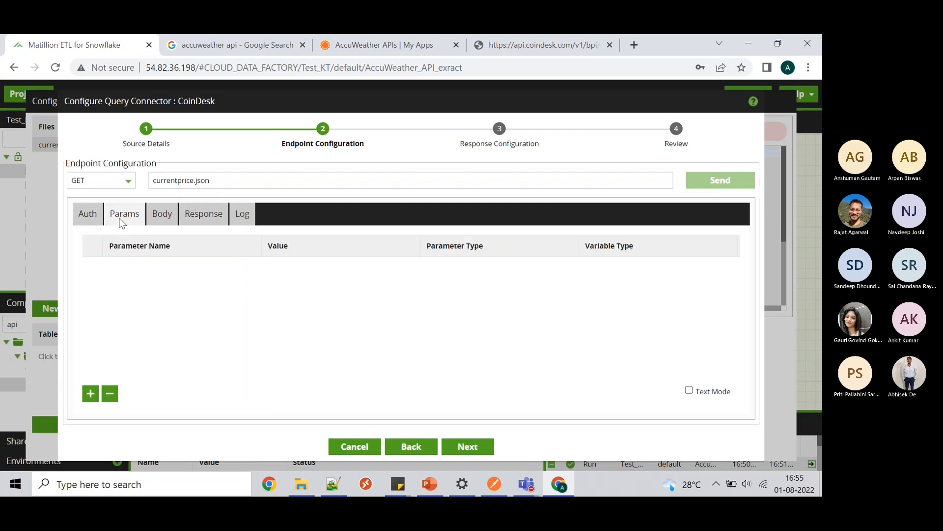
click(166, 216)
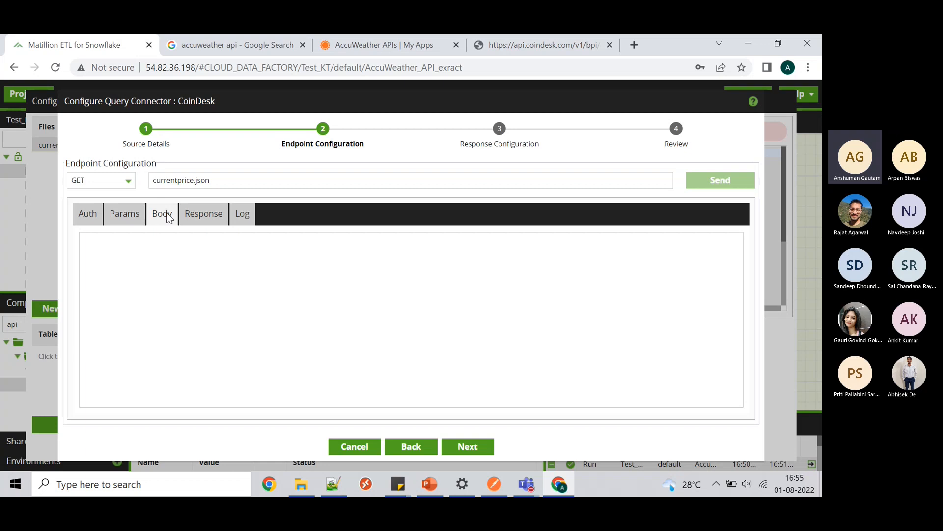
click(197, 214)
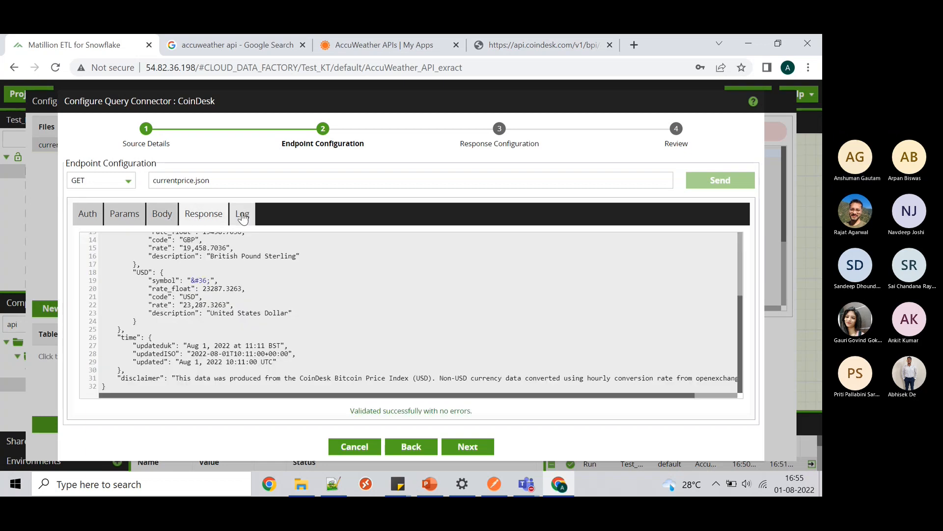
click(468, 447)
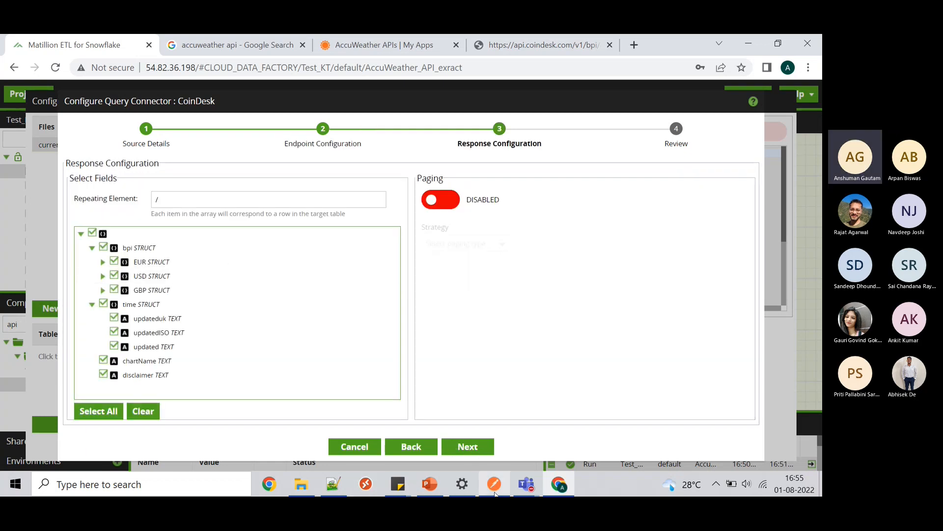
click(467, 447)
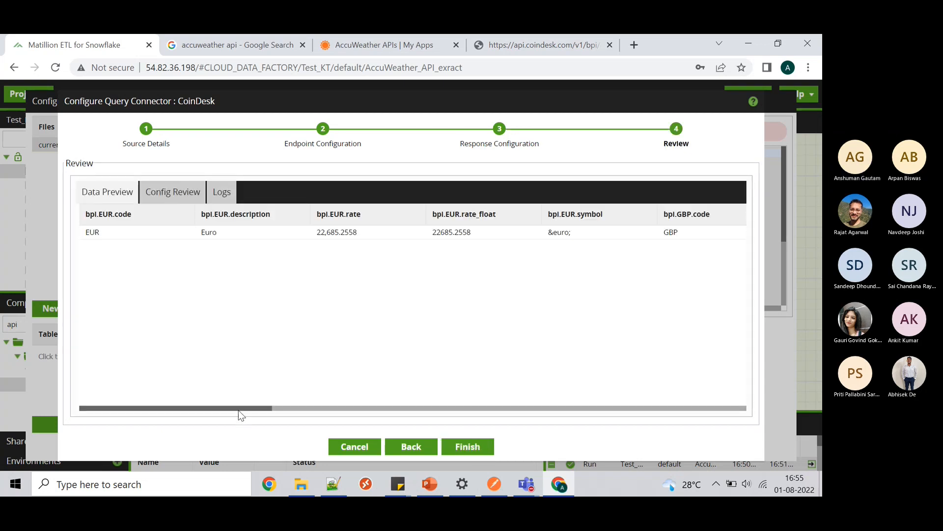
drag(237, 410, 584, 411)
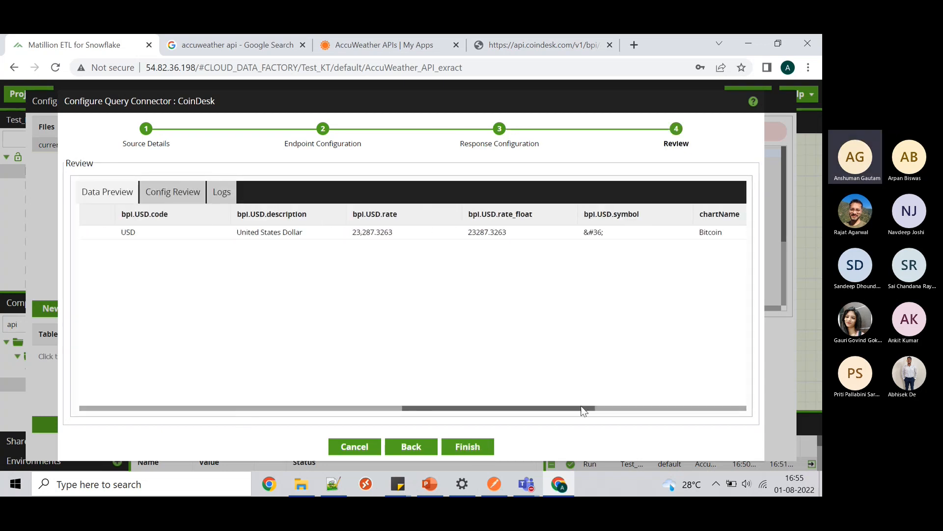
click(468, 447)
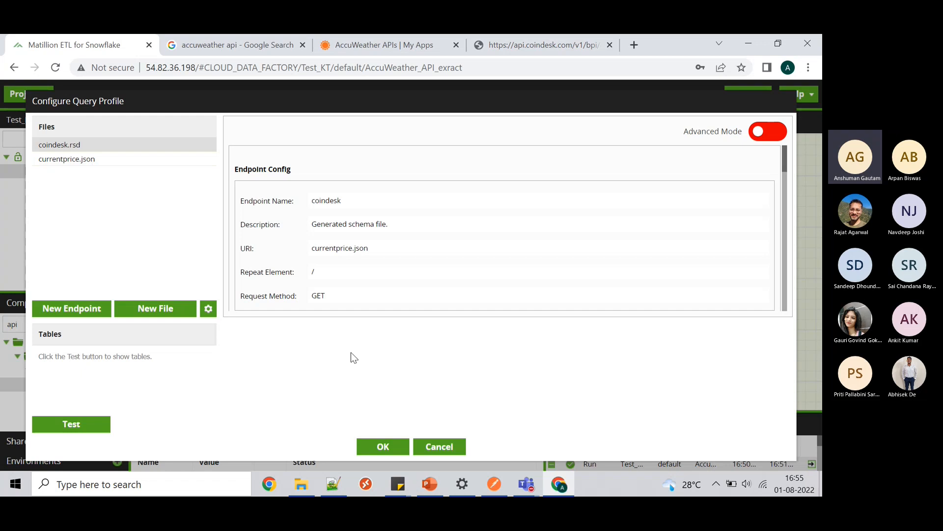
- Save the CoinDesk query profile configuration with OK
click(383, 446)
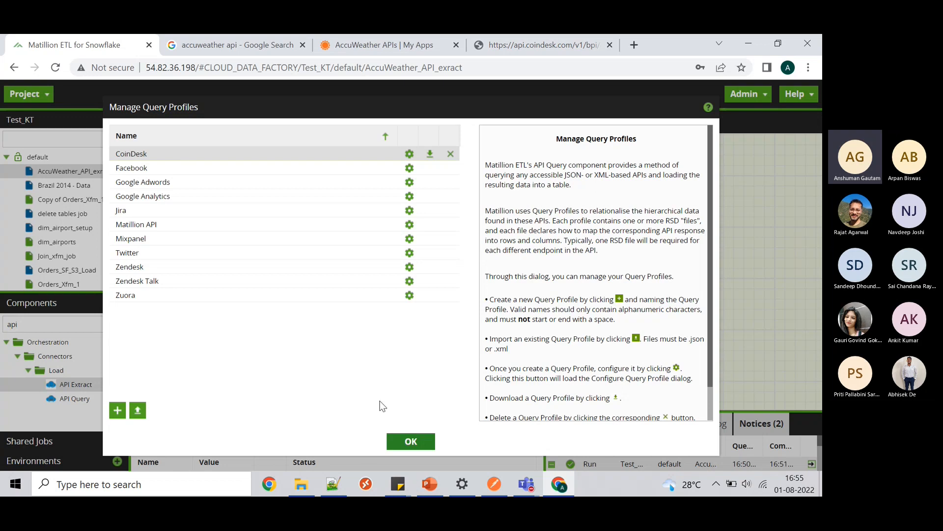
- Enlarge the job canvas and drop an API Query component below Start 0
click(390, 447)
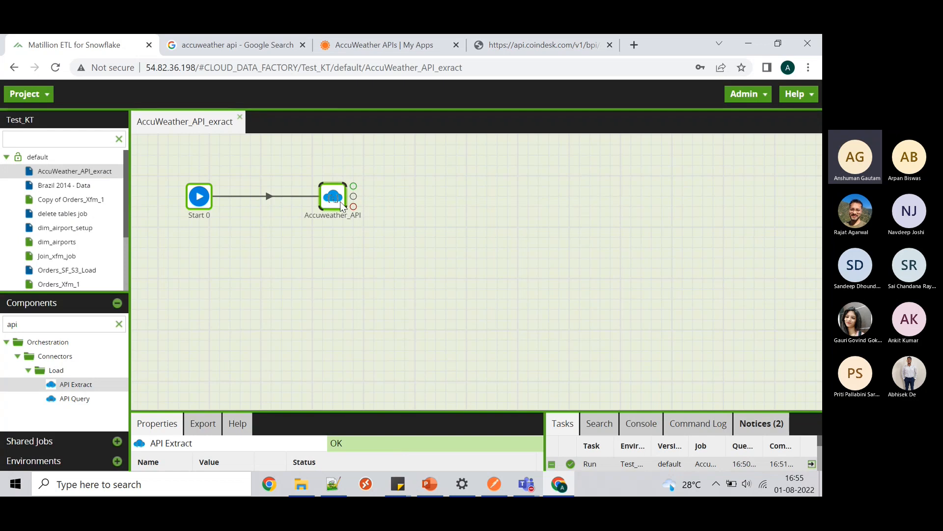
drag(452, 412, 445, 273)
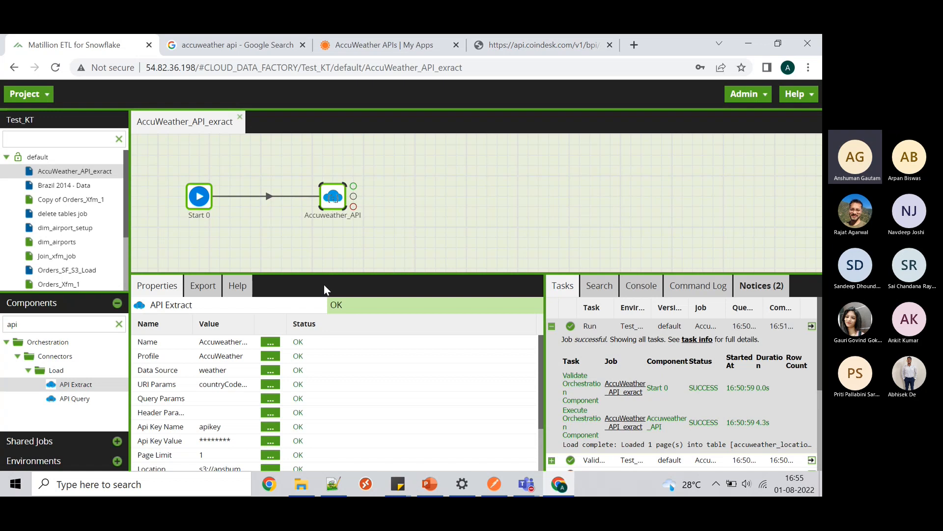
drag(331, 274, 335, 323)
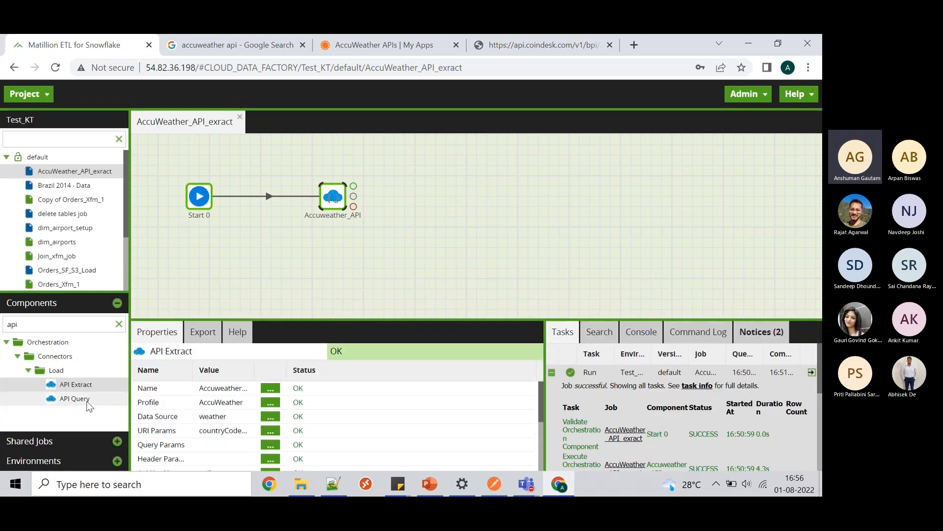
drag(81, 398, 261, 260)
- Connect Start 0's output to API Query 0
click(206, 205)
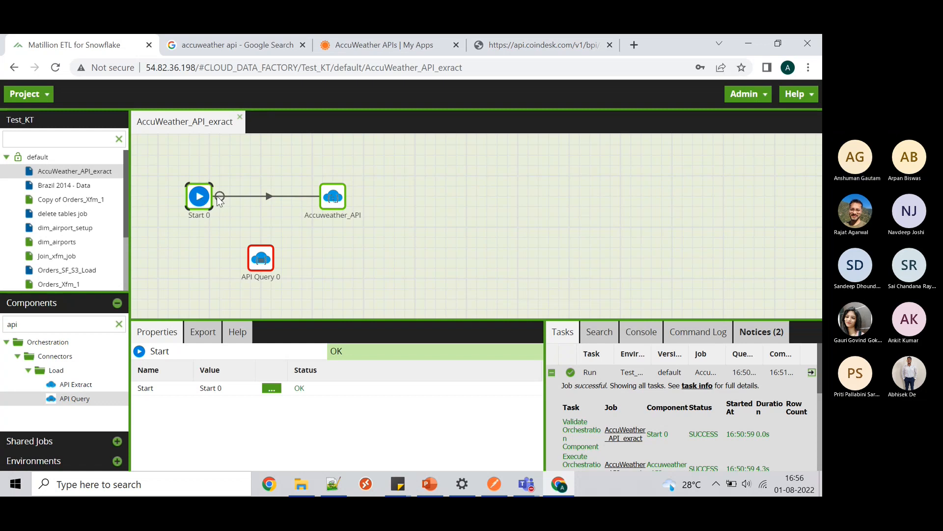
drag(220, 197, 260, 267)
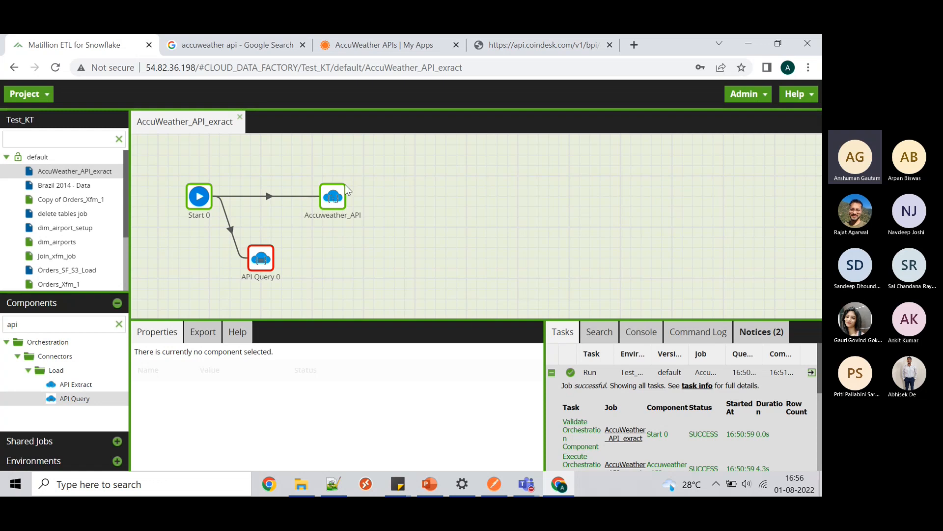
click(337, 197)
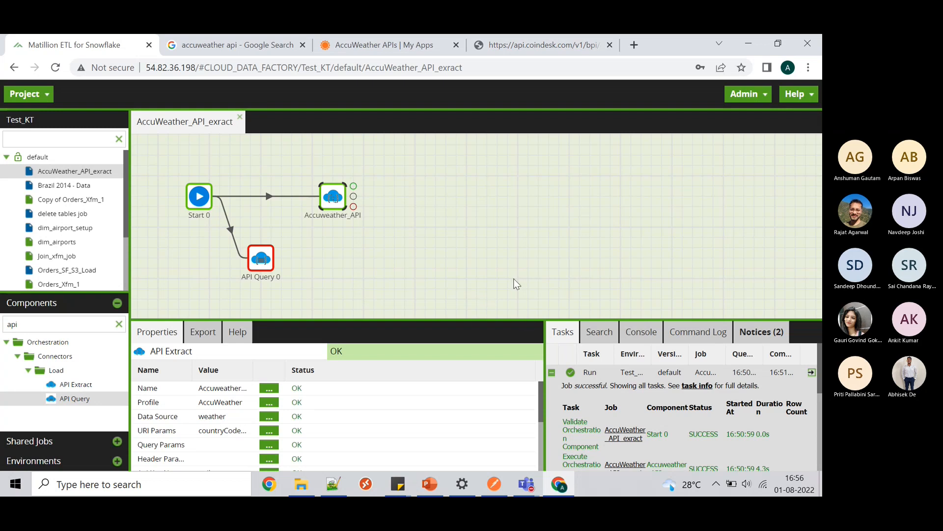
- Return to the Teams meeting and open Matillion Training - Day 4 from the Matillion Training folder
click(526, 484)
click(534, 439)
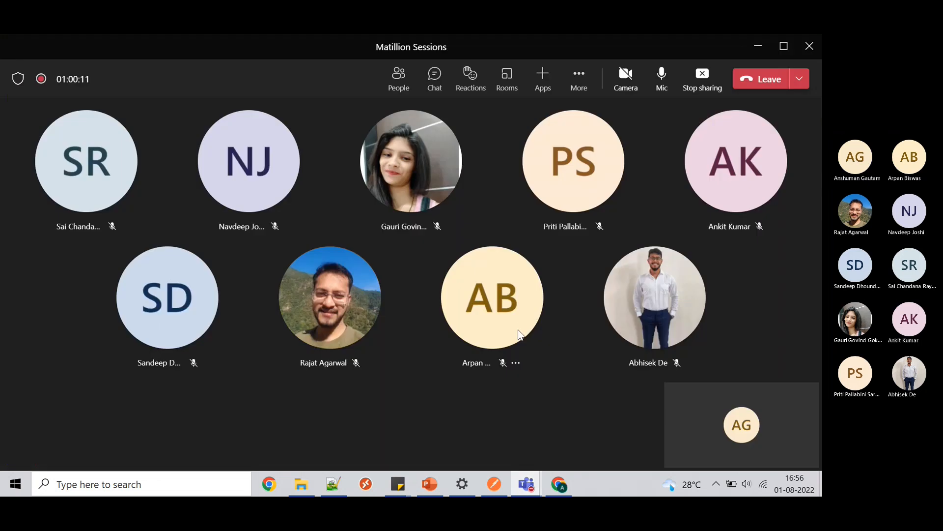
mouse_move(519, 330)
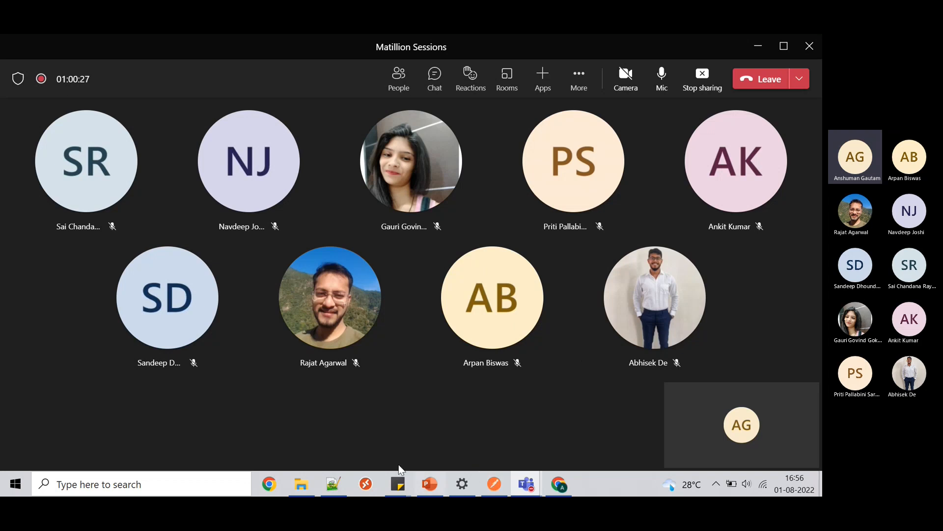
click(302, 479)
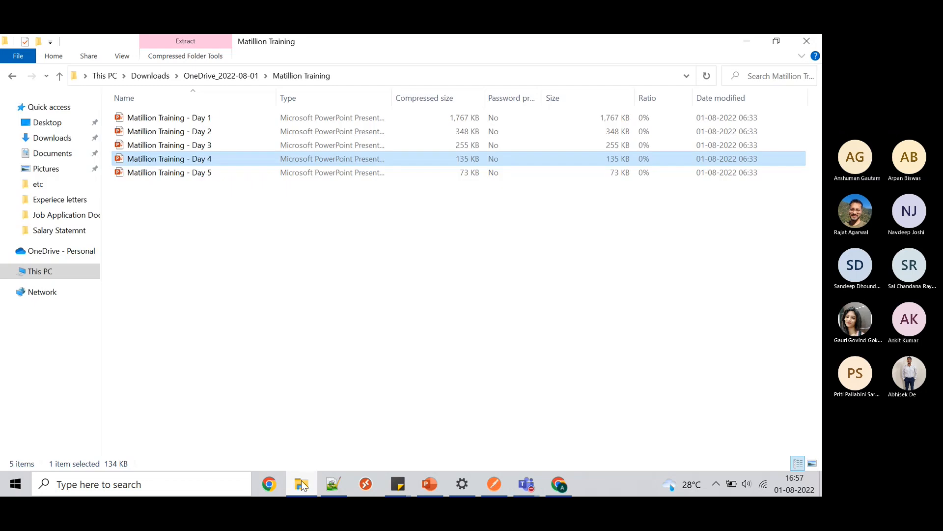
double_click(206, 159)
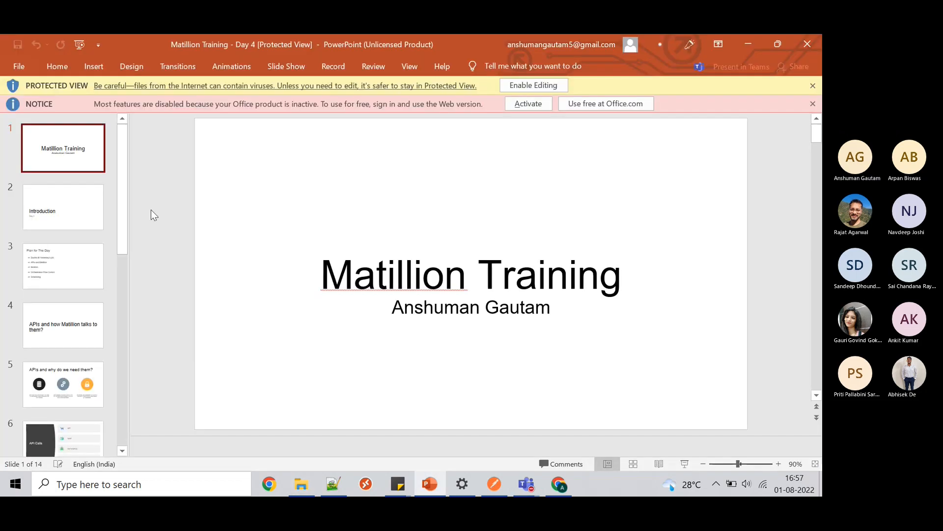
- Move from the Introduction slide to slide 4, 'APIs and how Matillion talks to them?'
click(84, 214)
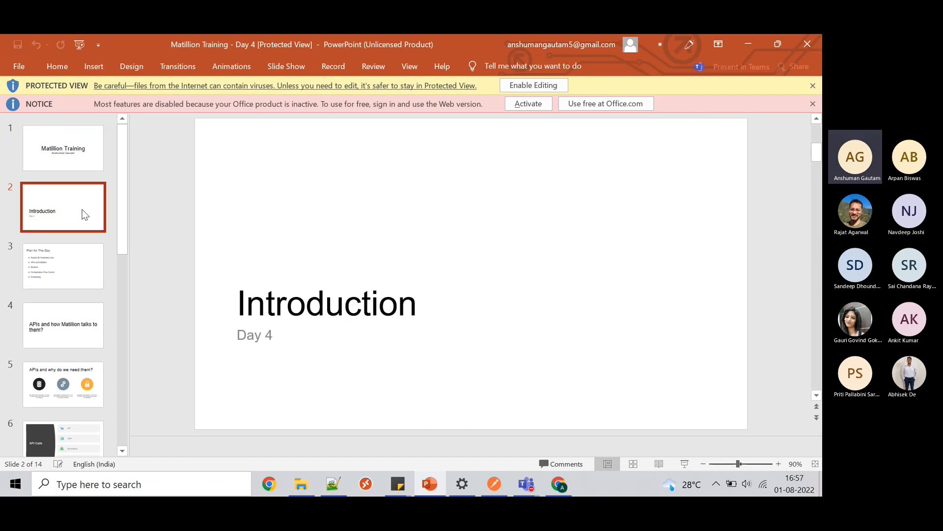
key(Down)
key(Down)
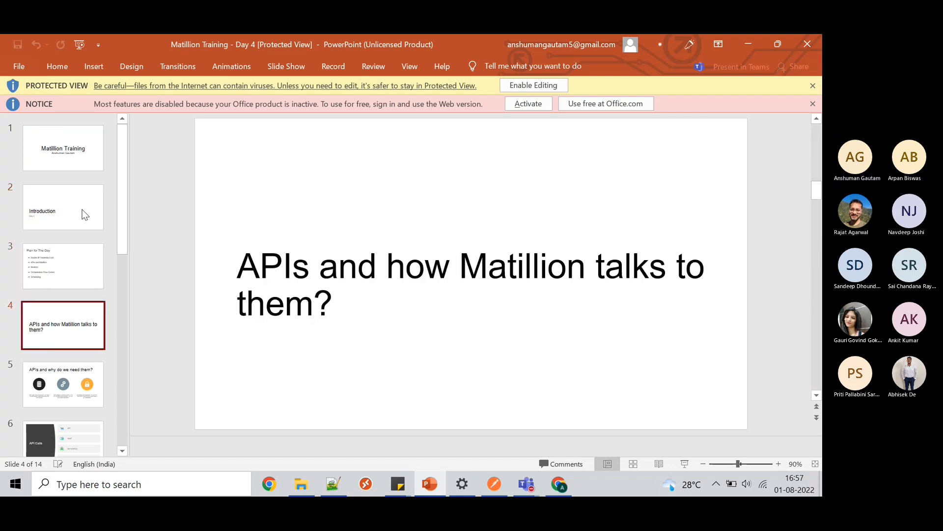
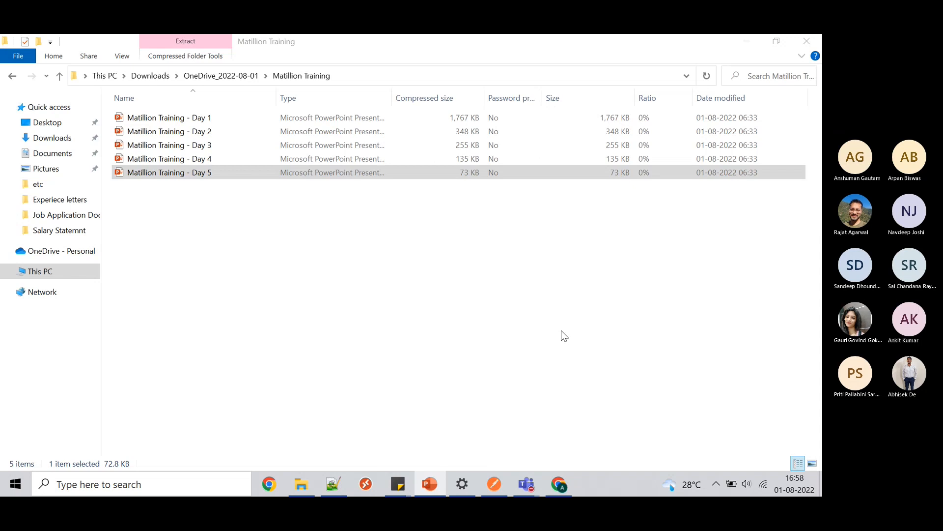
- Open the Matillion Training - Day 5 deck and scroll through its nine slides
double_click(191, 176)
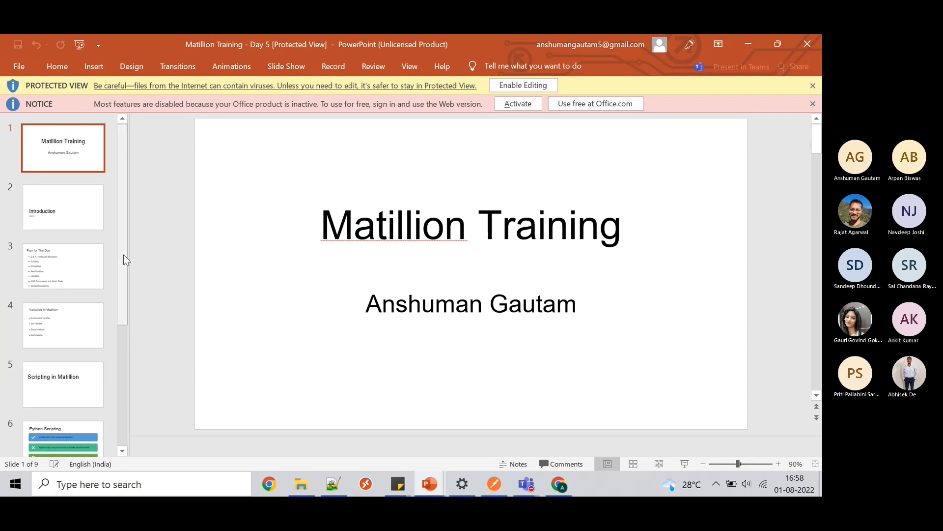
drag(123, 255, 107, 394)
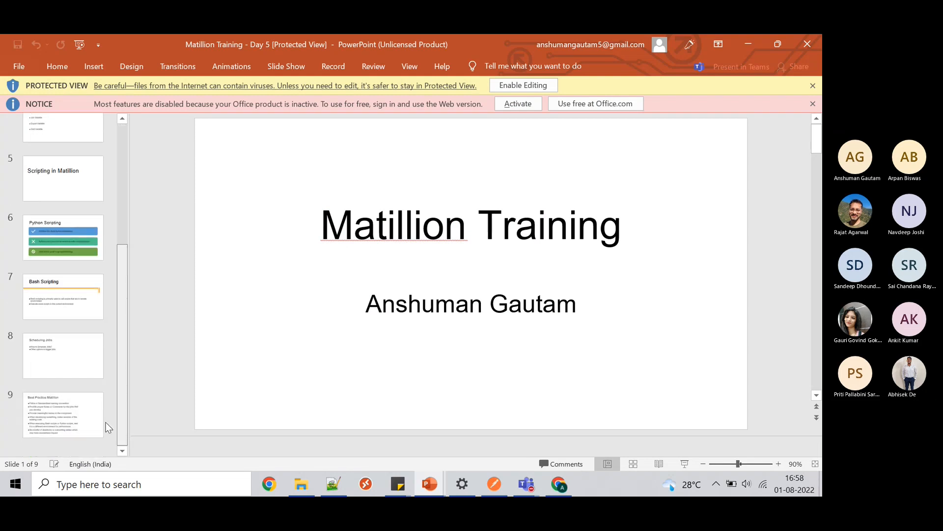
- Close PowerPoint, dismiss the error, and return to the Matillion browser window
click(806, 45)
click(486, 266)
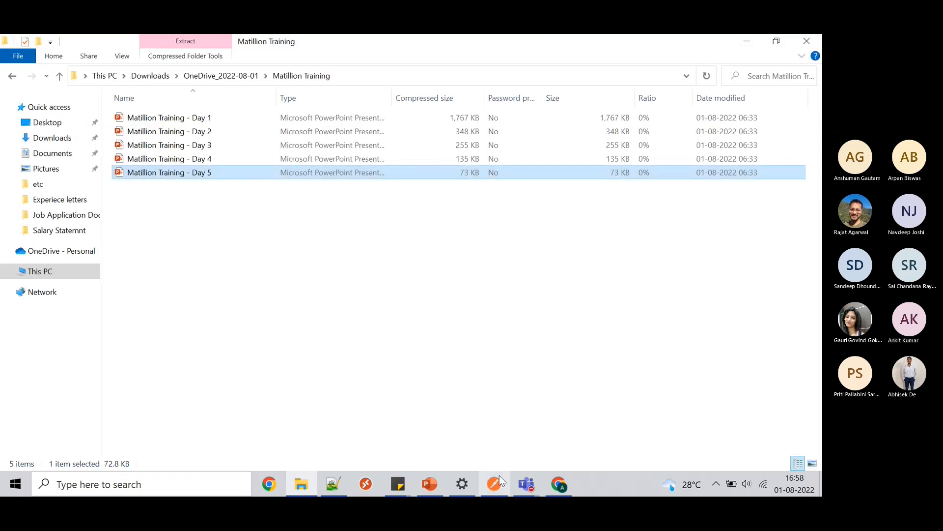
click(559, 486)
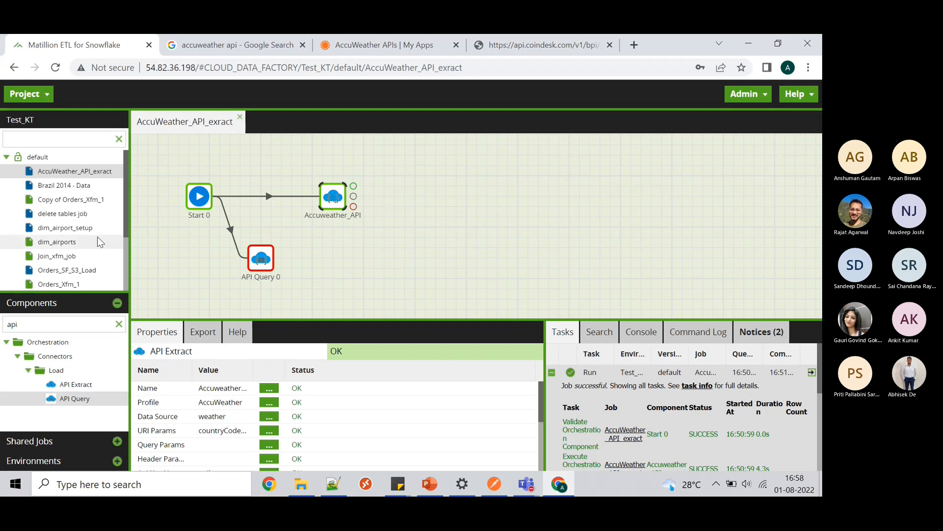
- Check the Teams meeting, then minimise the Matillion browser window
mouse_move(526, 484)
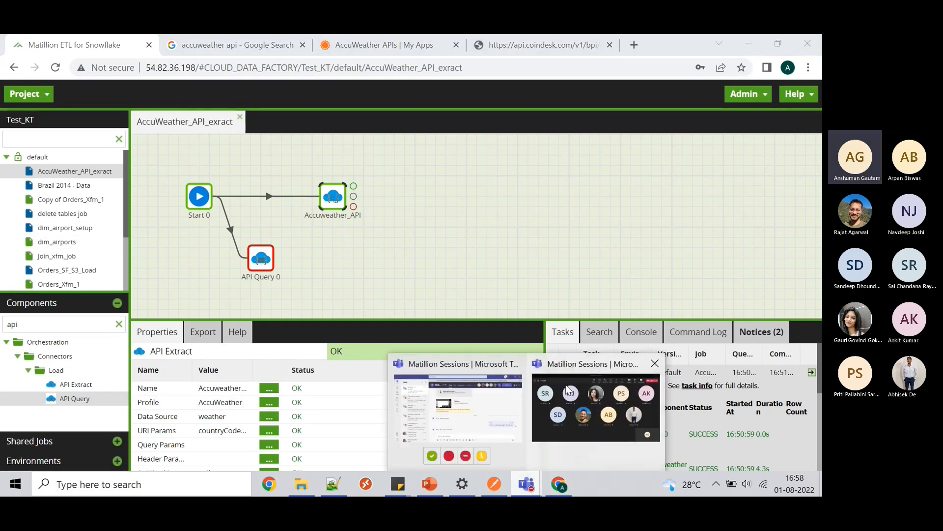
click(568, 391)
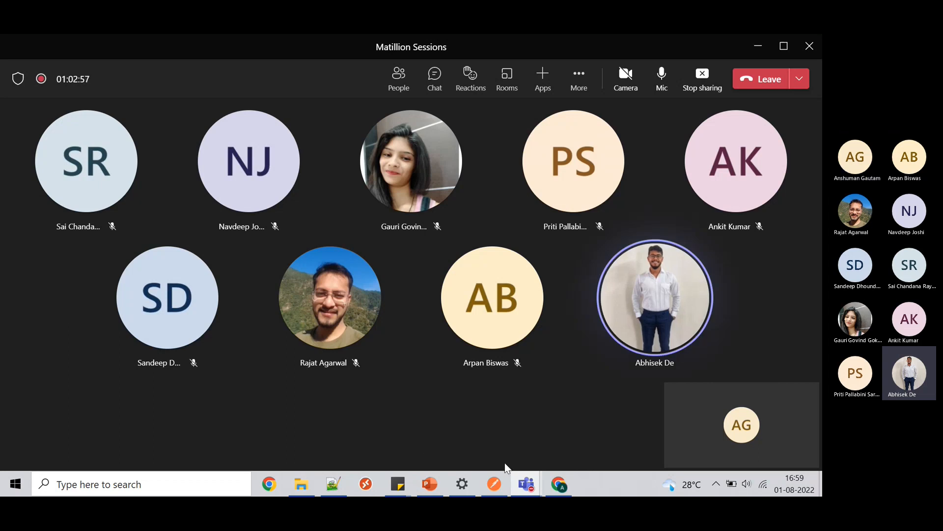
mouse_move(553, 476)
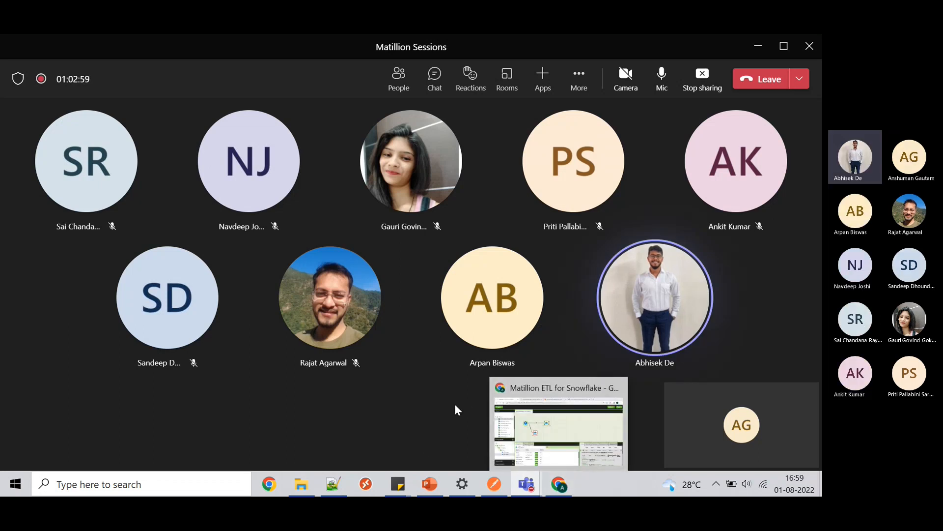
click(568, 493)
click(568, 493)
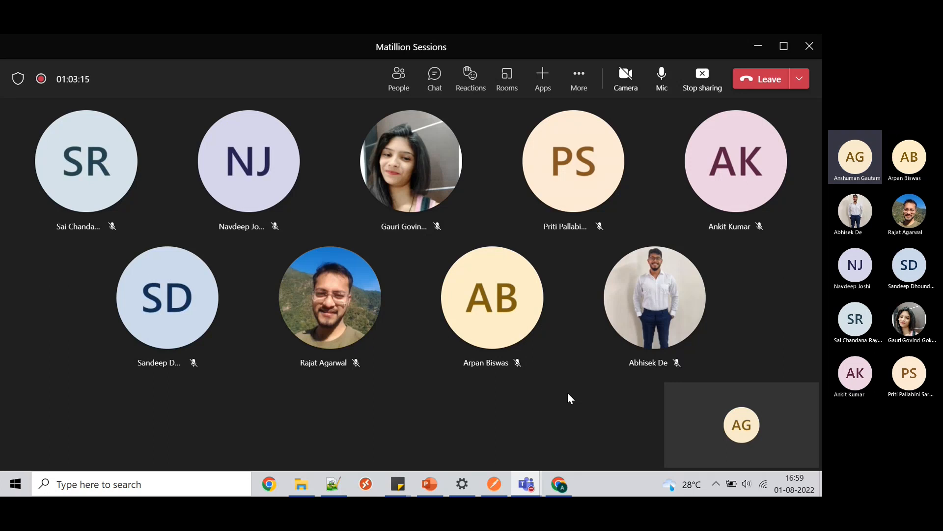
- Bring Matillion forward and confirm AccuWeather_API_exract has no job variables
click(751, 51)
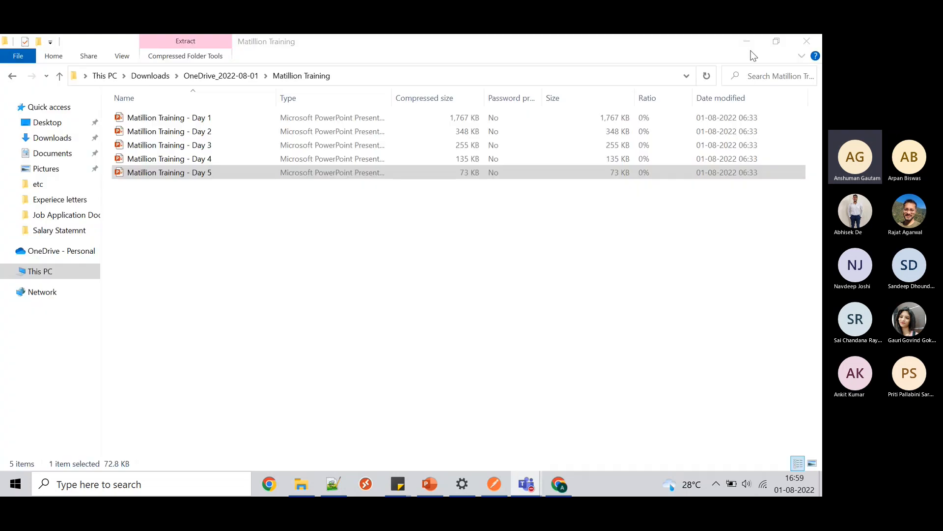
click(486, 489)
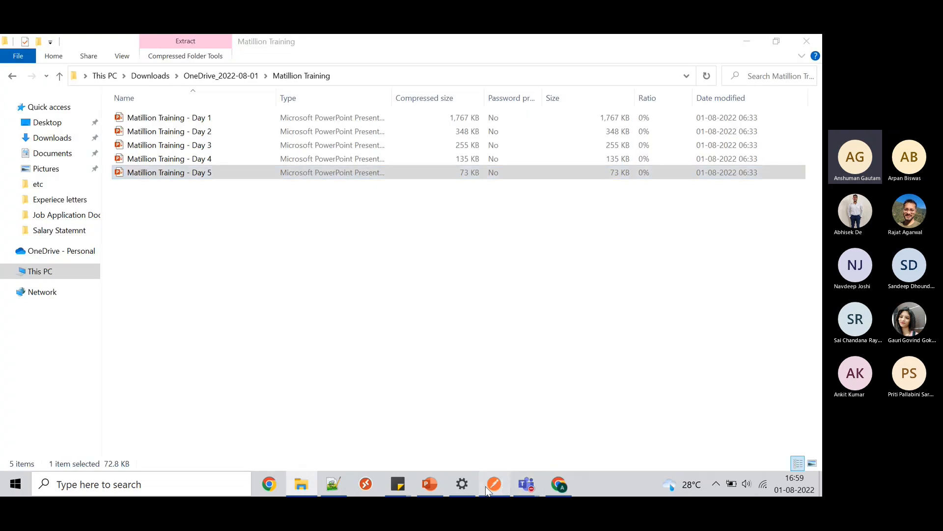
click(561, 489)
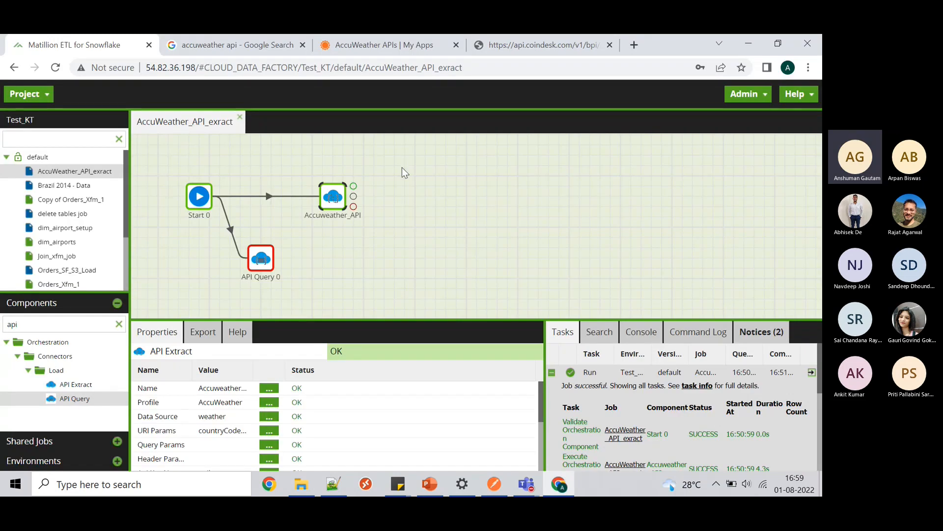
right_click(402, 168)
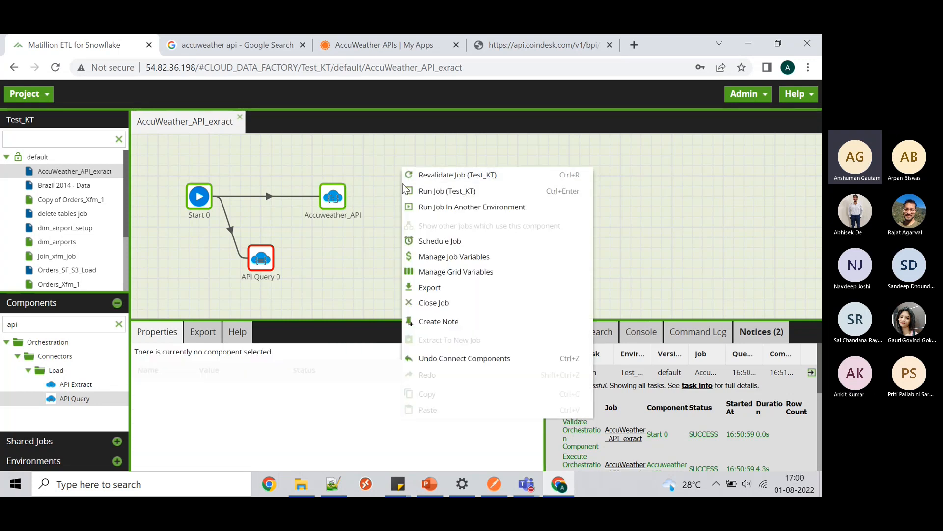
click(455, 262)
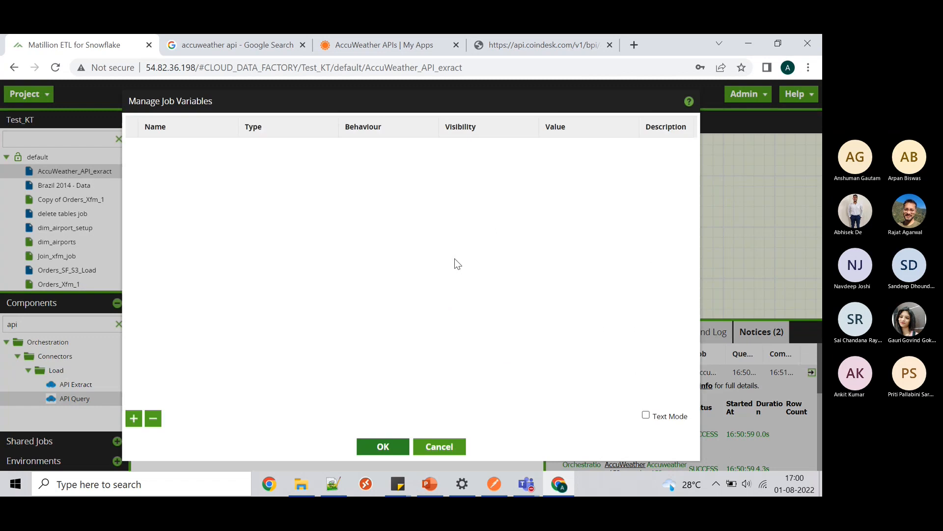
click(428, 450)
- Open the Test_Orc_1 job and confirm it also has no job variables
scroll(100, 250, down, 3)
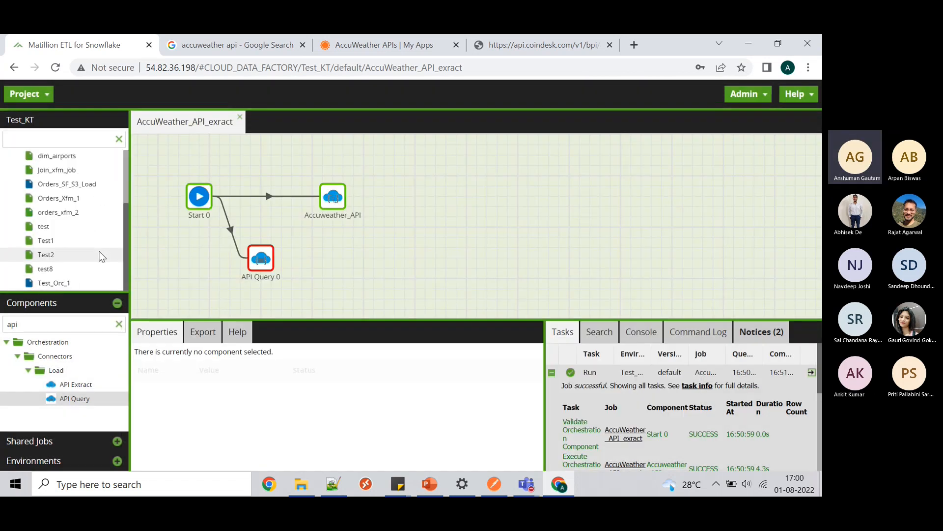
double_click(64, 284)
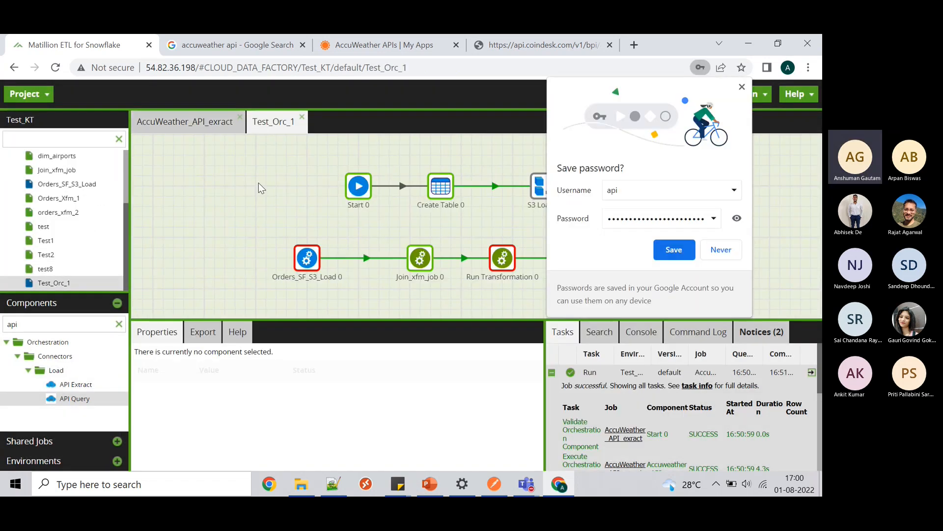
click(226, 220)
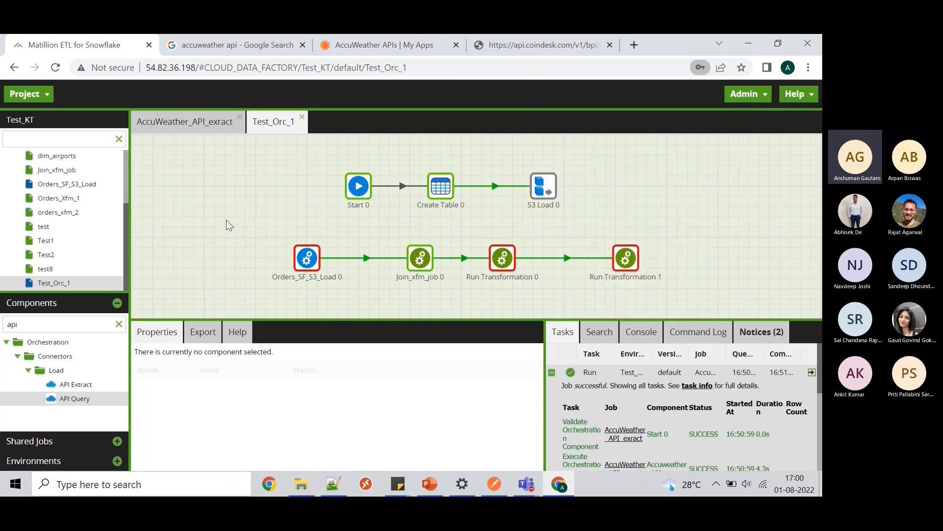
right_click(226, 220)
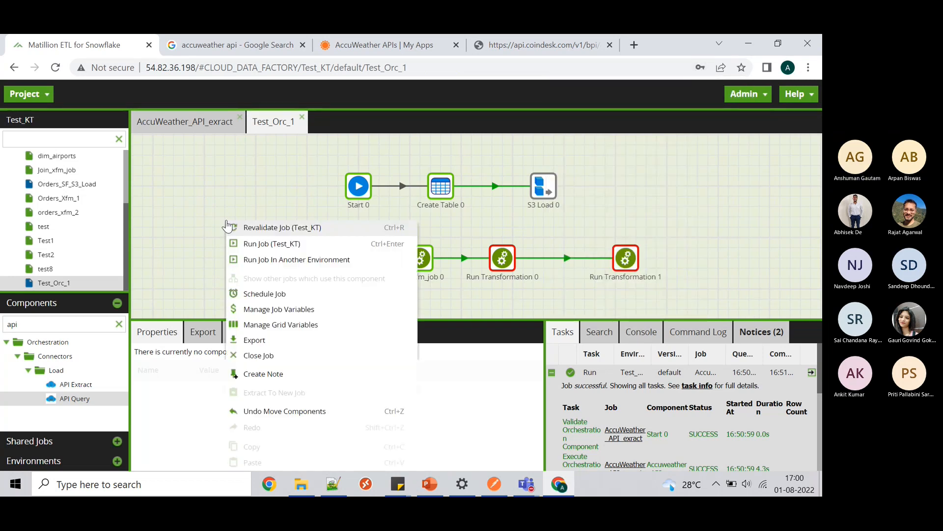
click(276, 308)
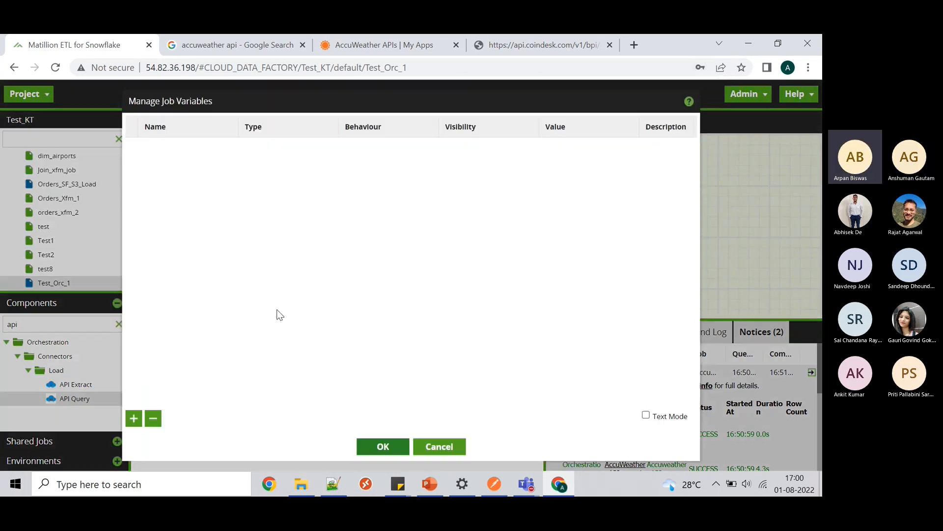
click(431, 448)
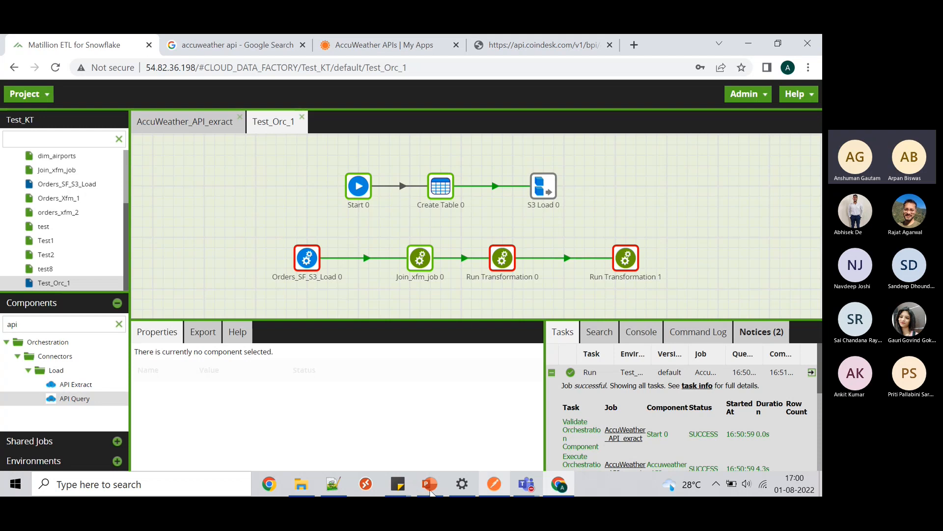
- In a new Notepad++ note, list 'iterators', 'varibales', 'handling semi structured', then return to Teams
click(338, 489)
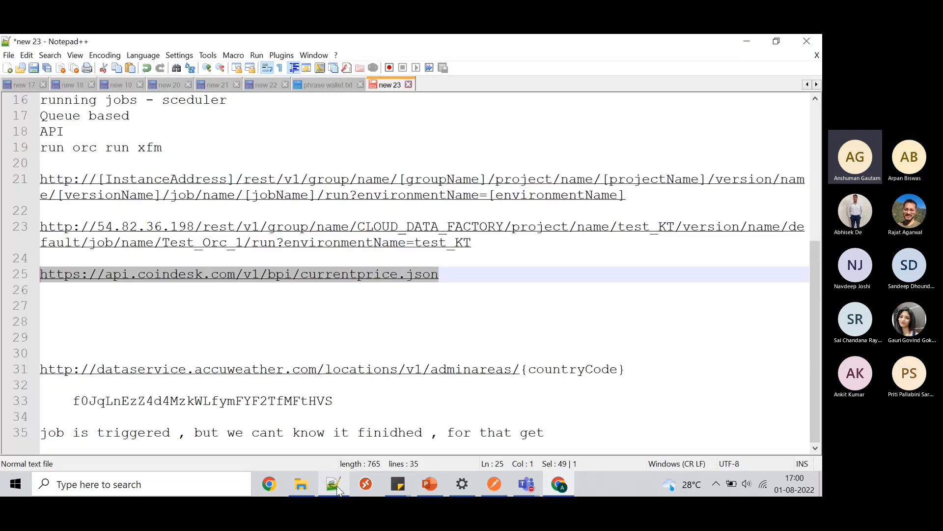
key(ctrl+n)
text(iterators)
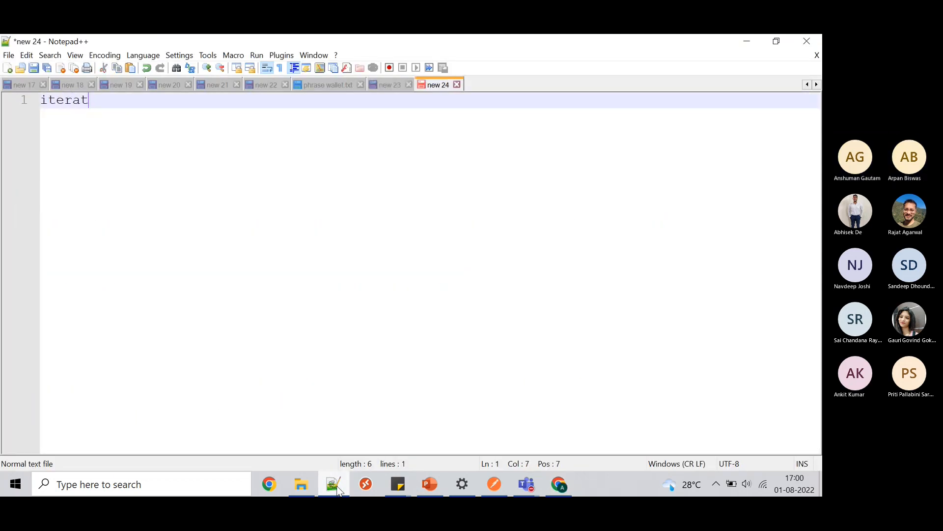
key(Return)
text(varibales)
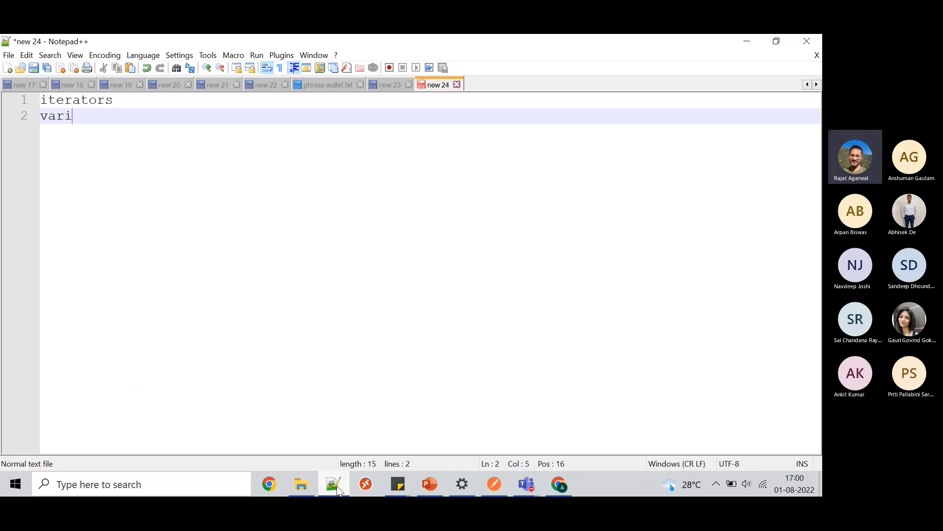
key(Return)
text(handling )
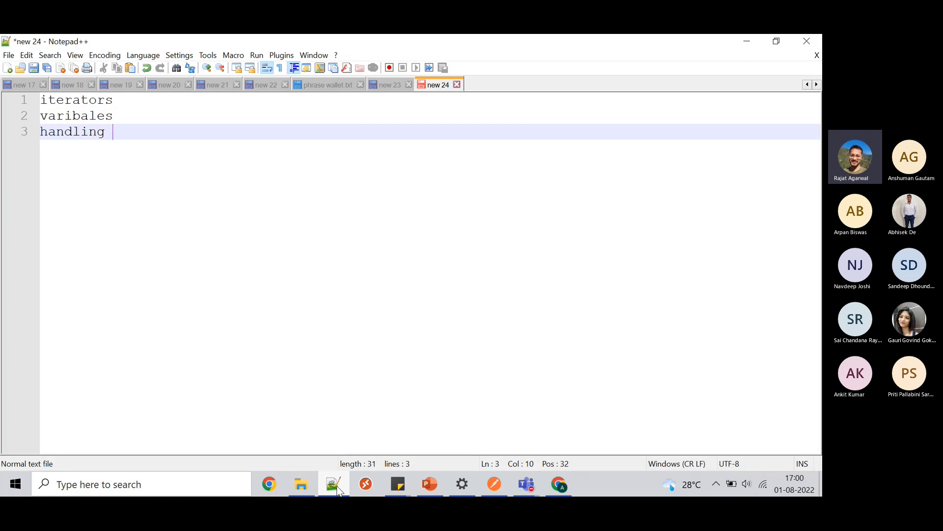
text(semi str)
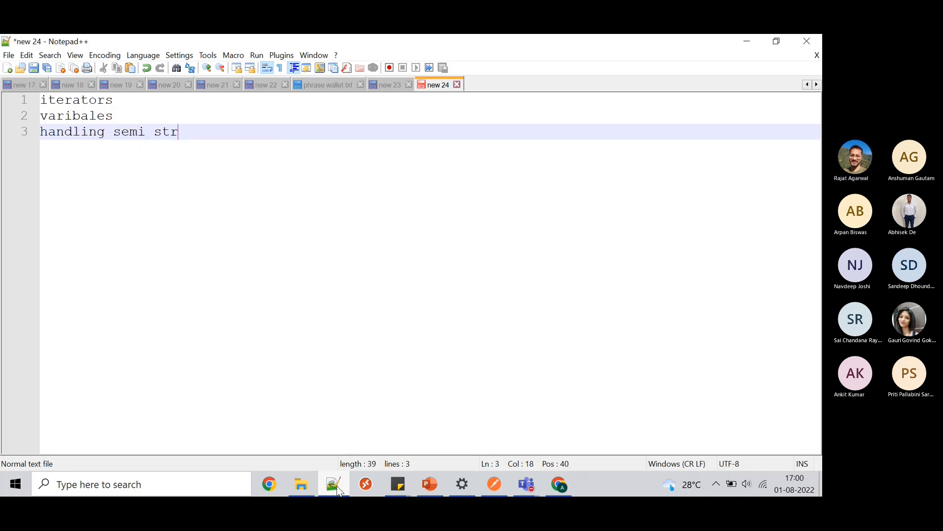
text(uctured)
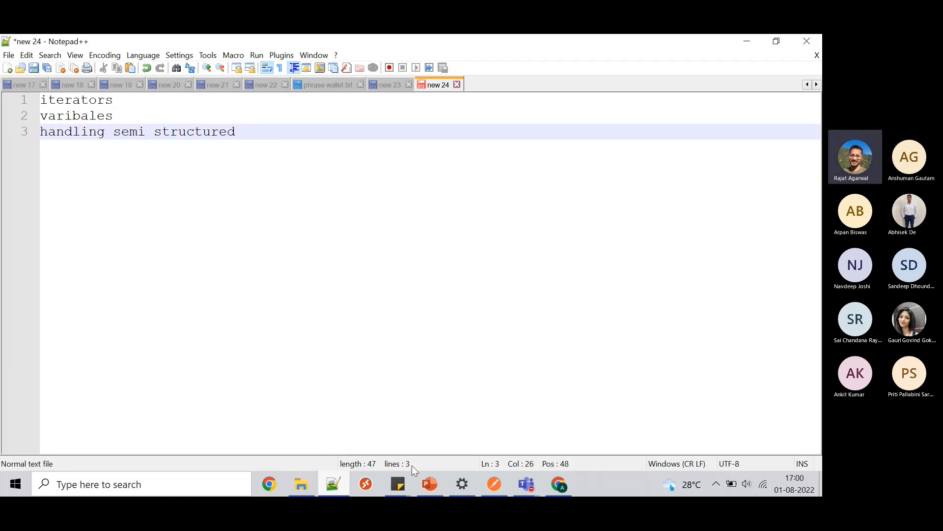
click(737, 399)
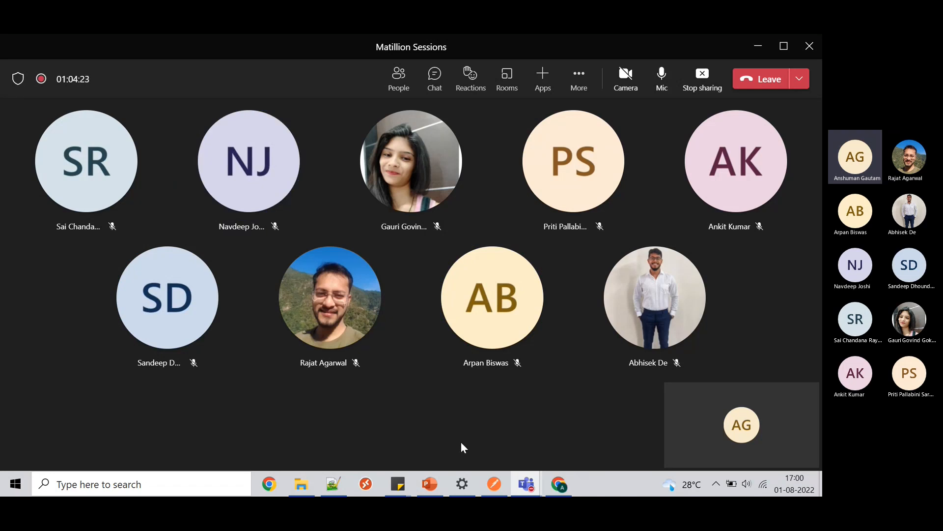
click(338, 482)
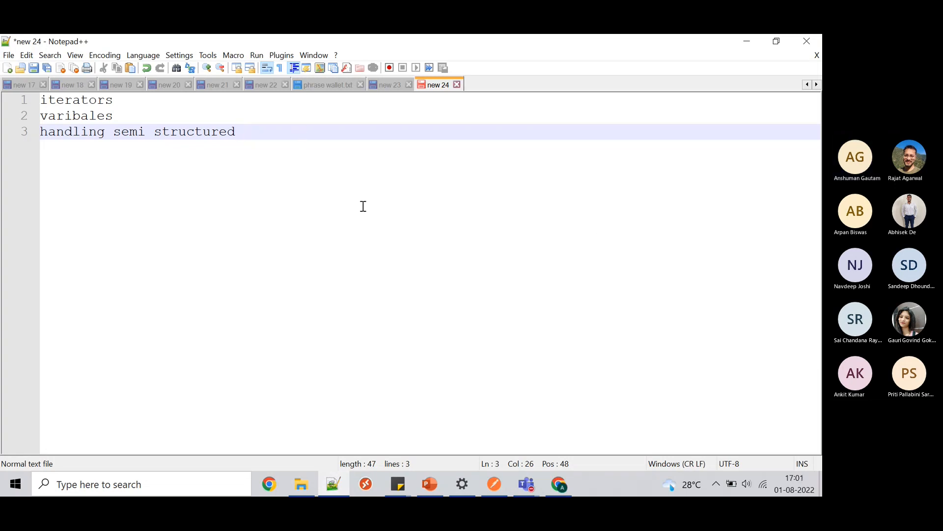
click(750, 42)
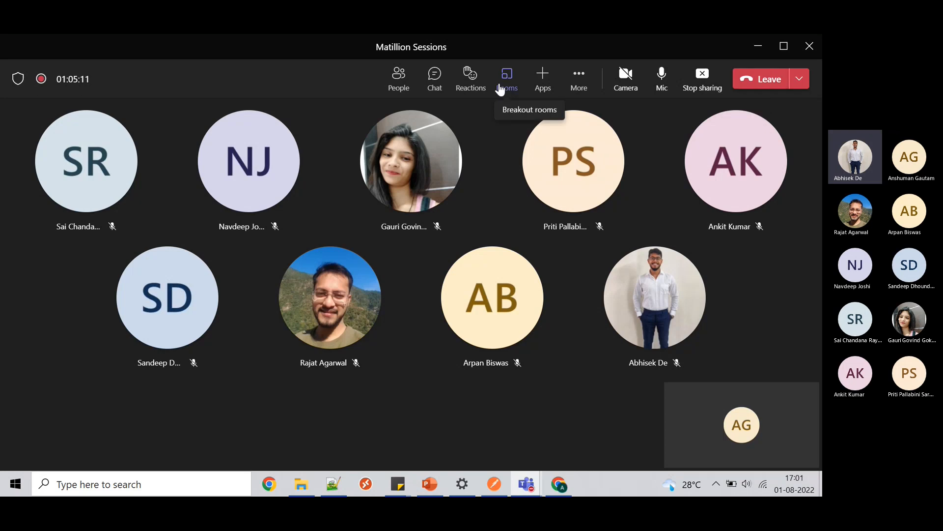
click(396, 81)
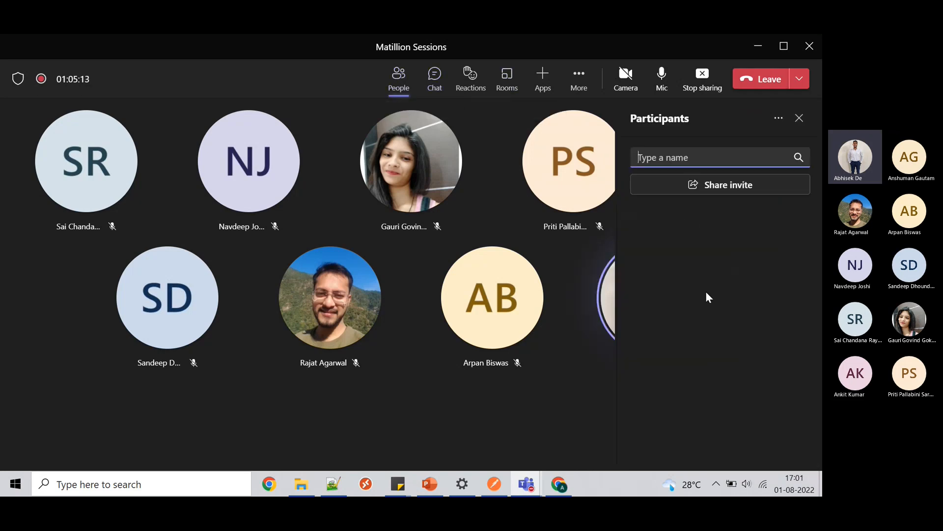
scroll(707, 347, down, 3)
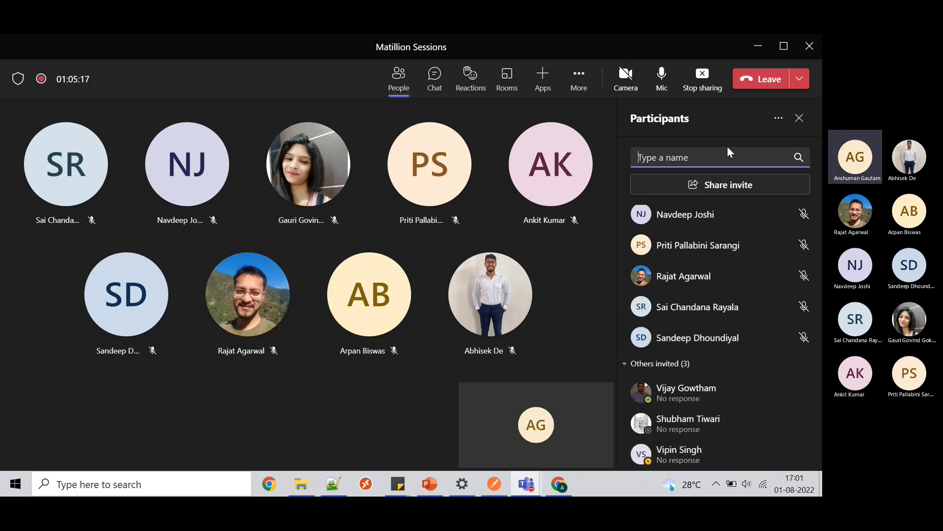
click(799, 119)
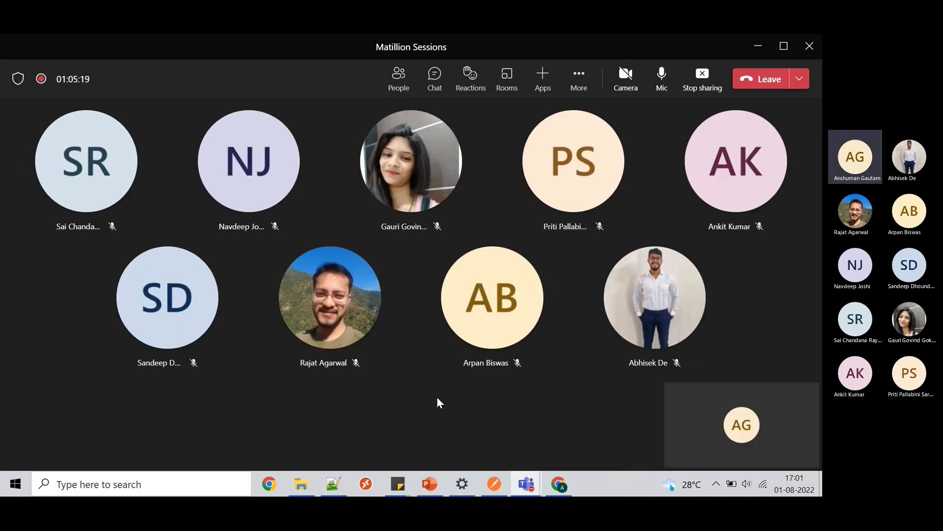